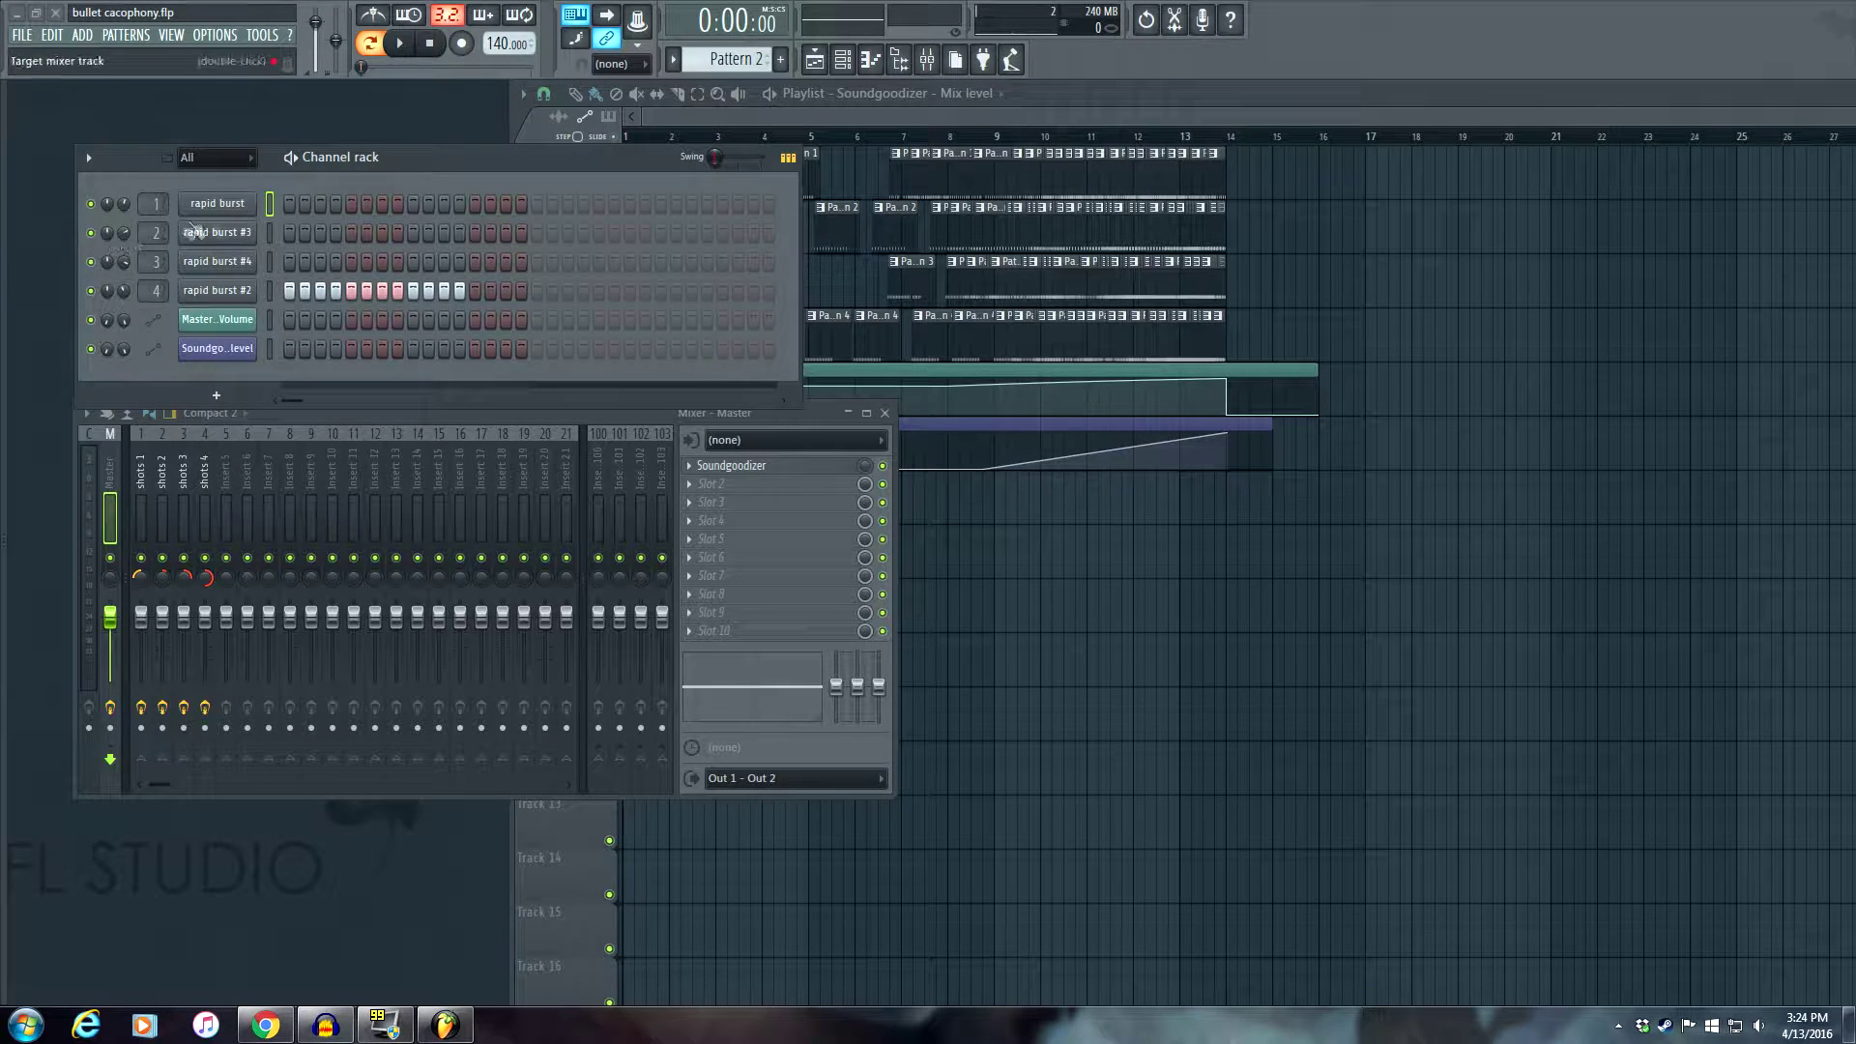
Play the existing gunshot arrangement in the playlist from the start to hear it, and stop playback.
left_click(1086, 91)
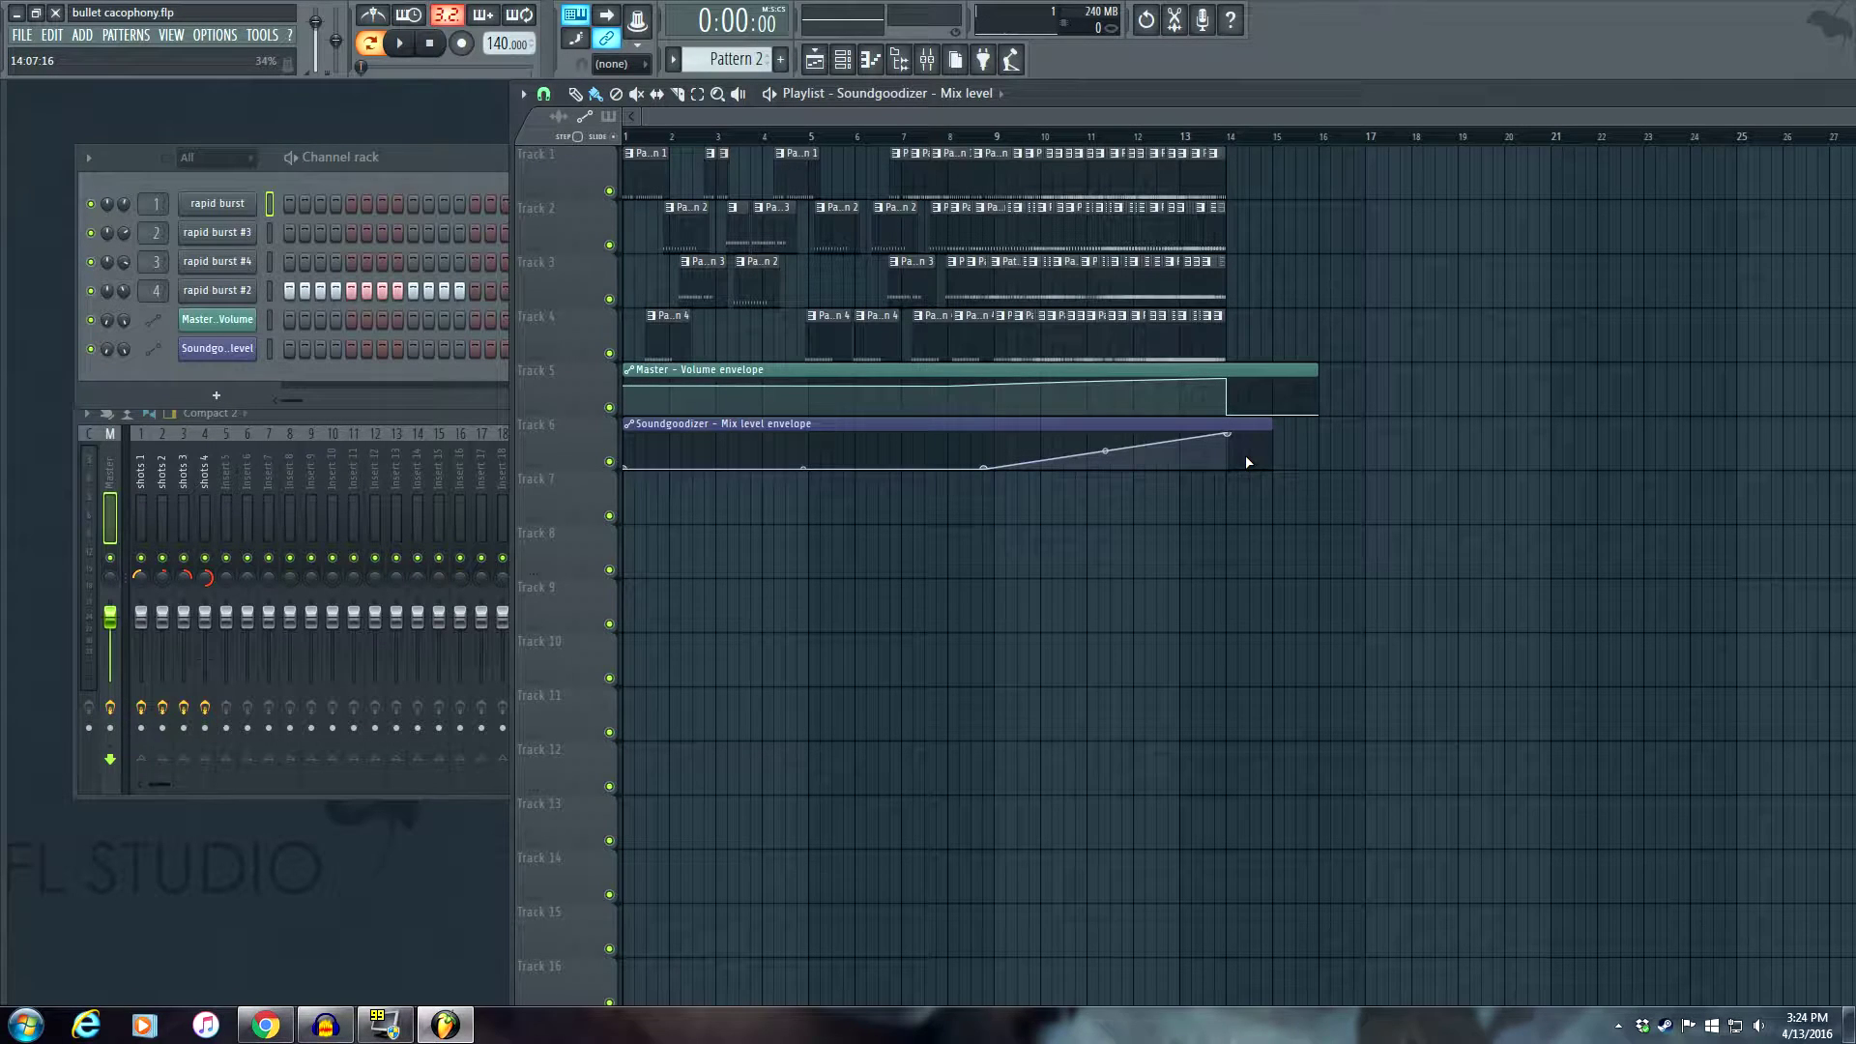
left_click(777, 105)
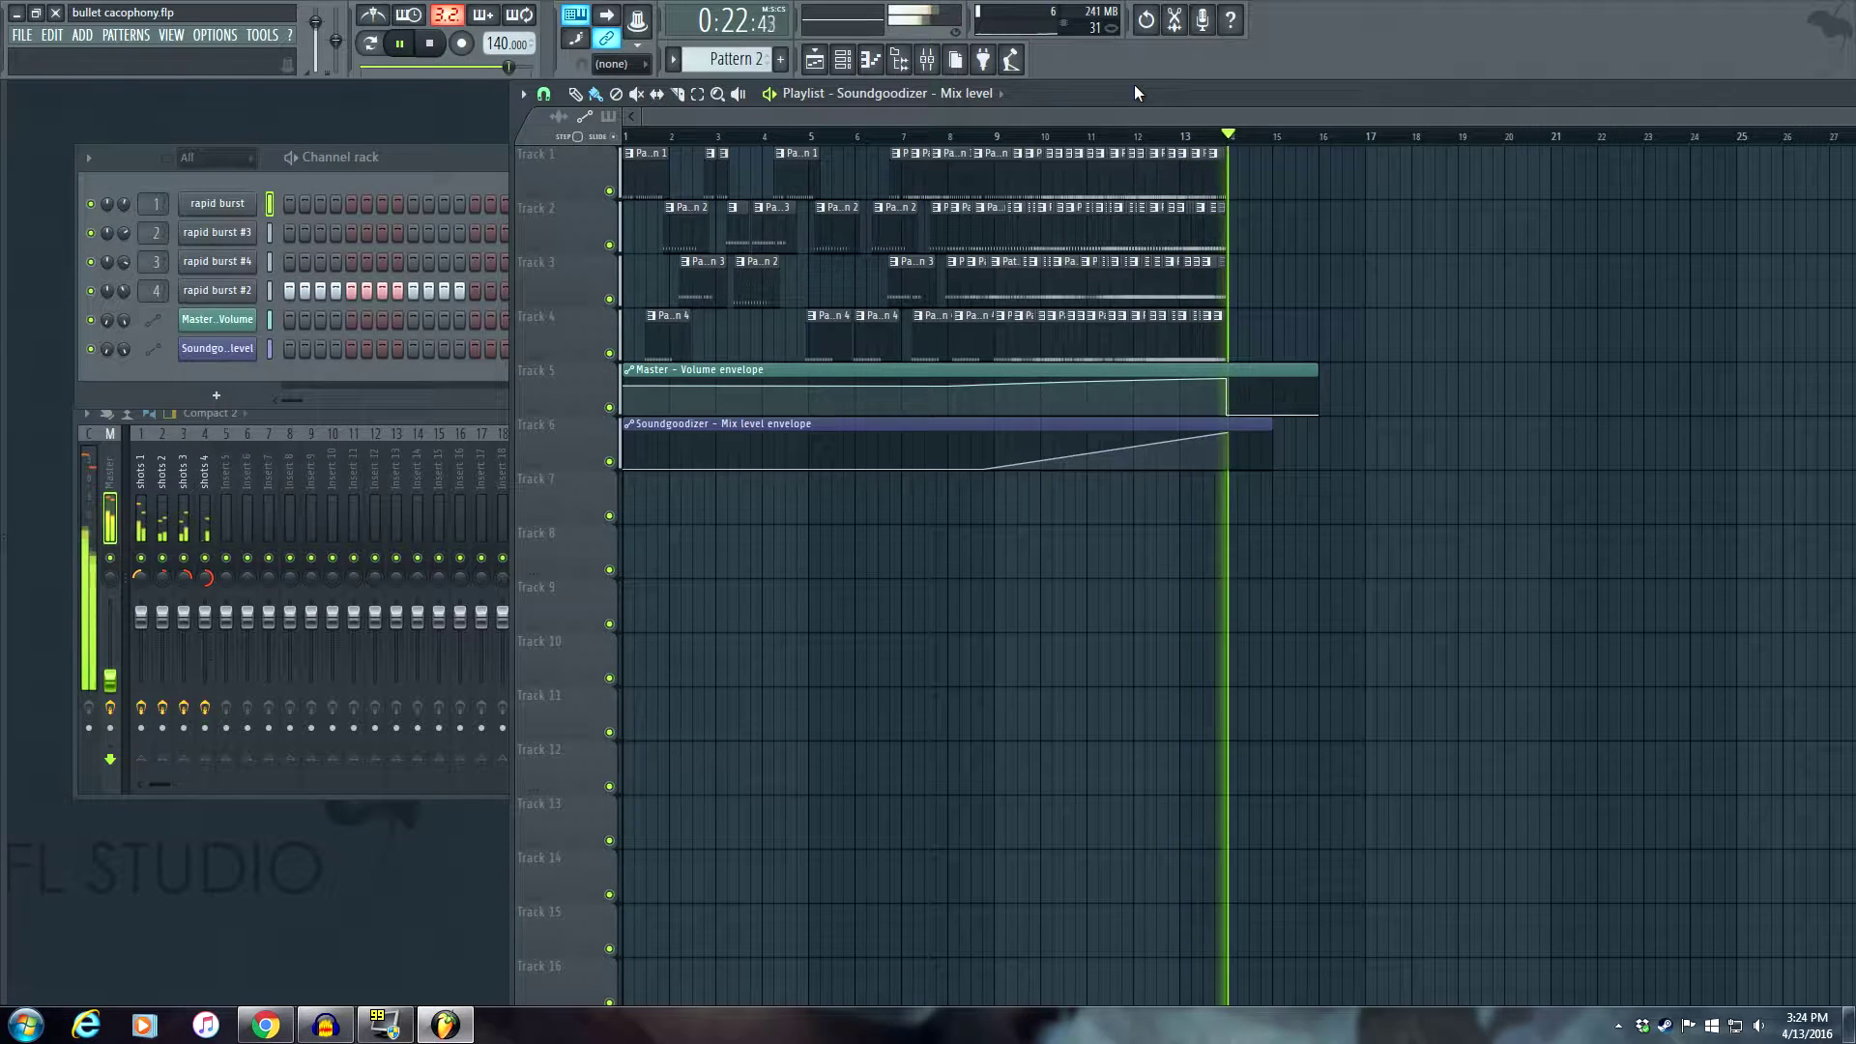
key("space")
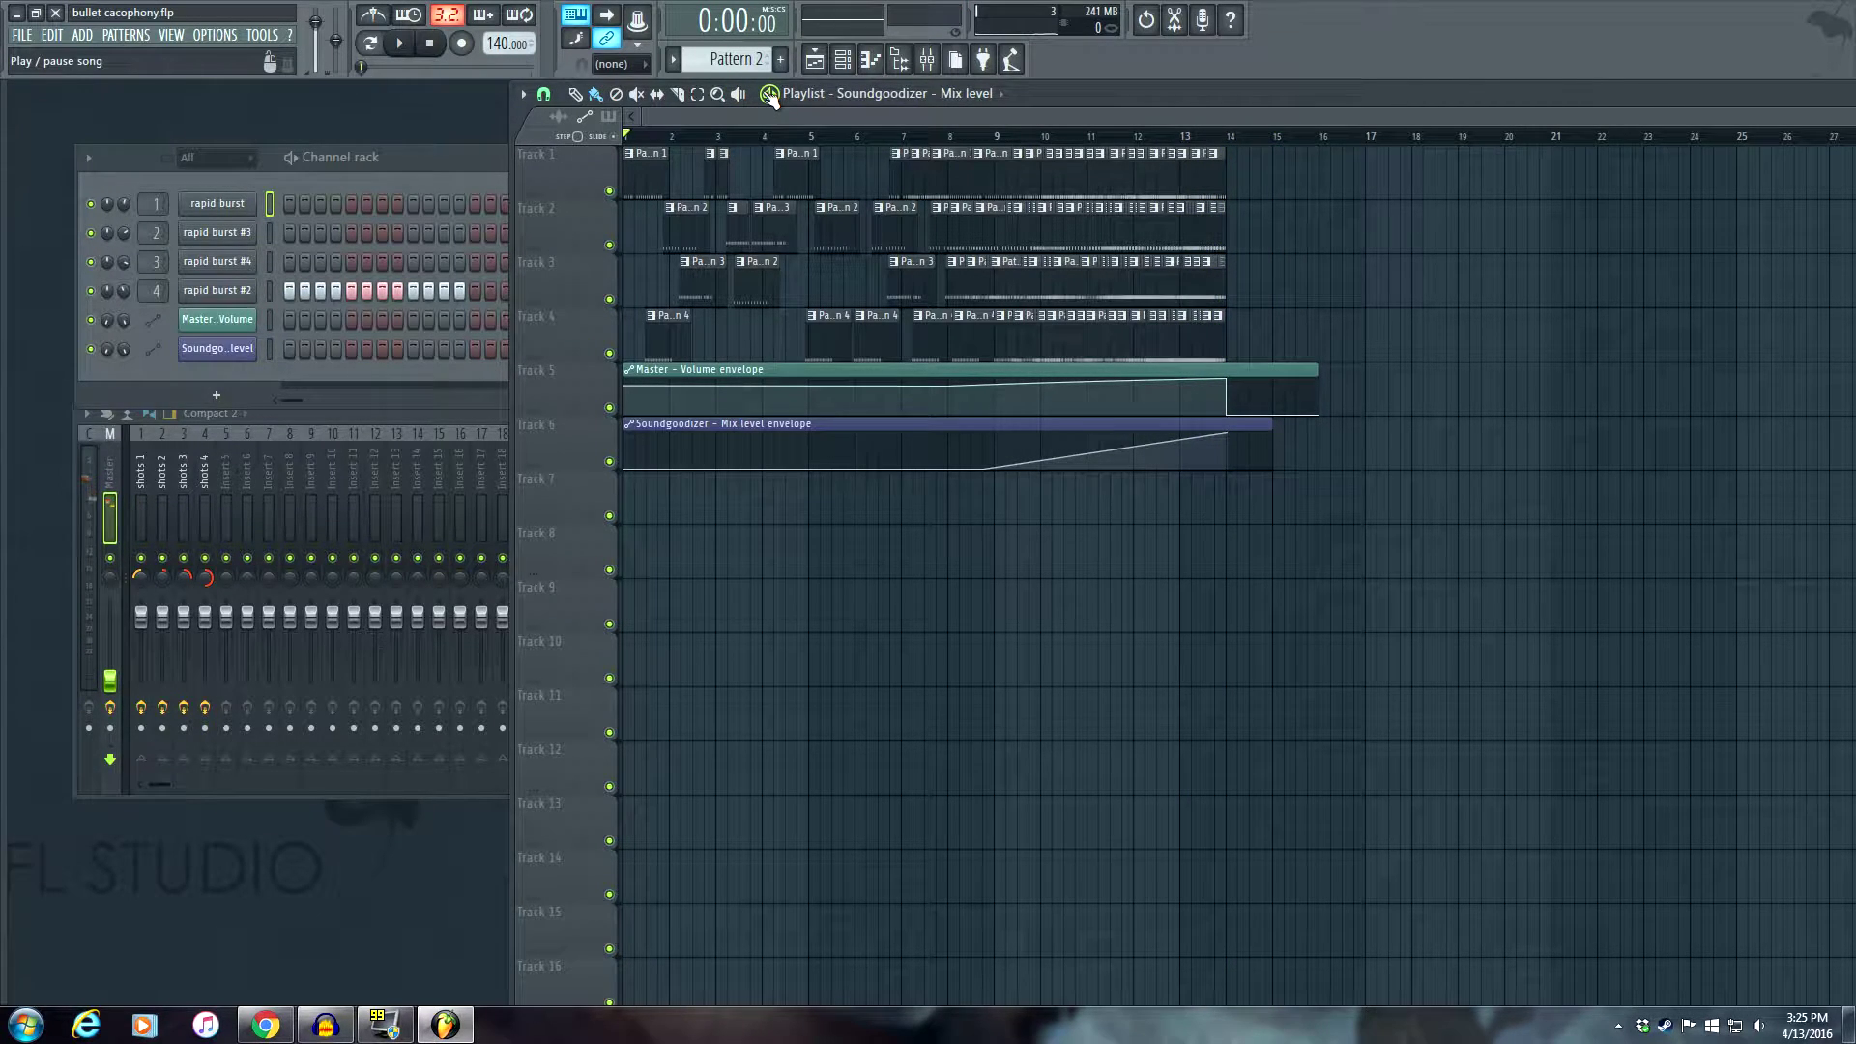
key("space")
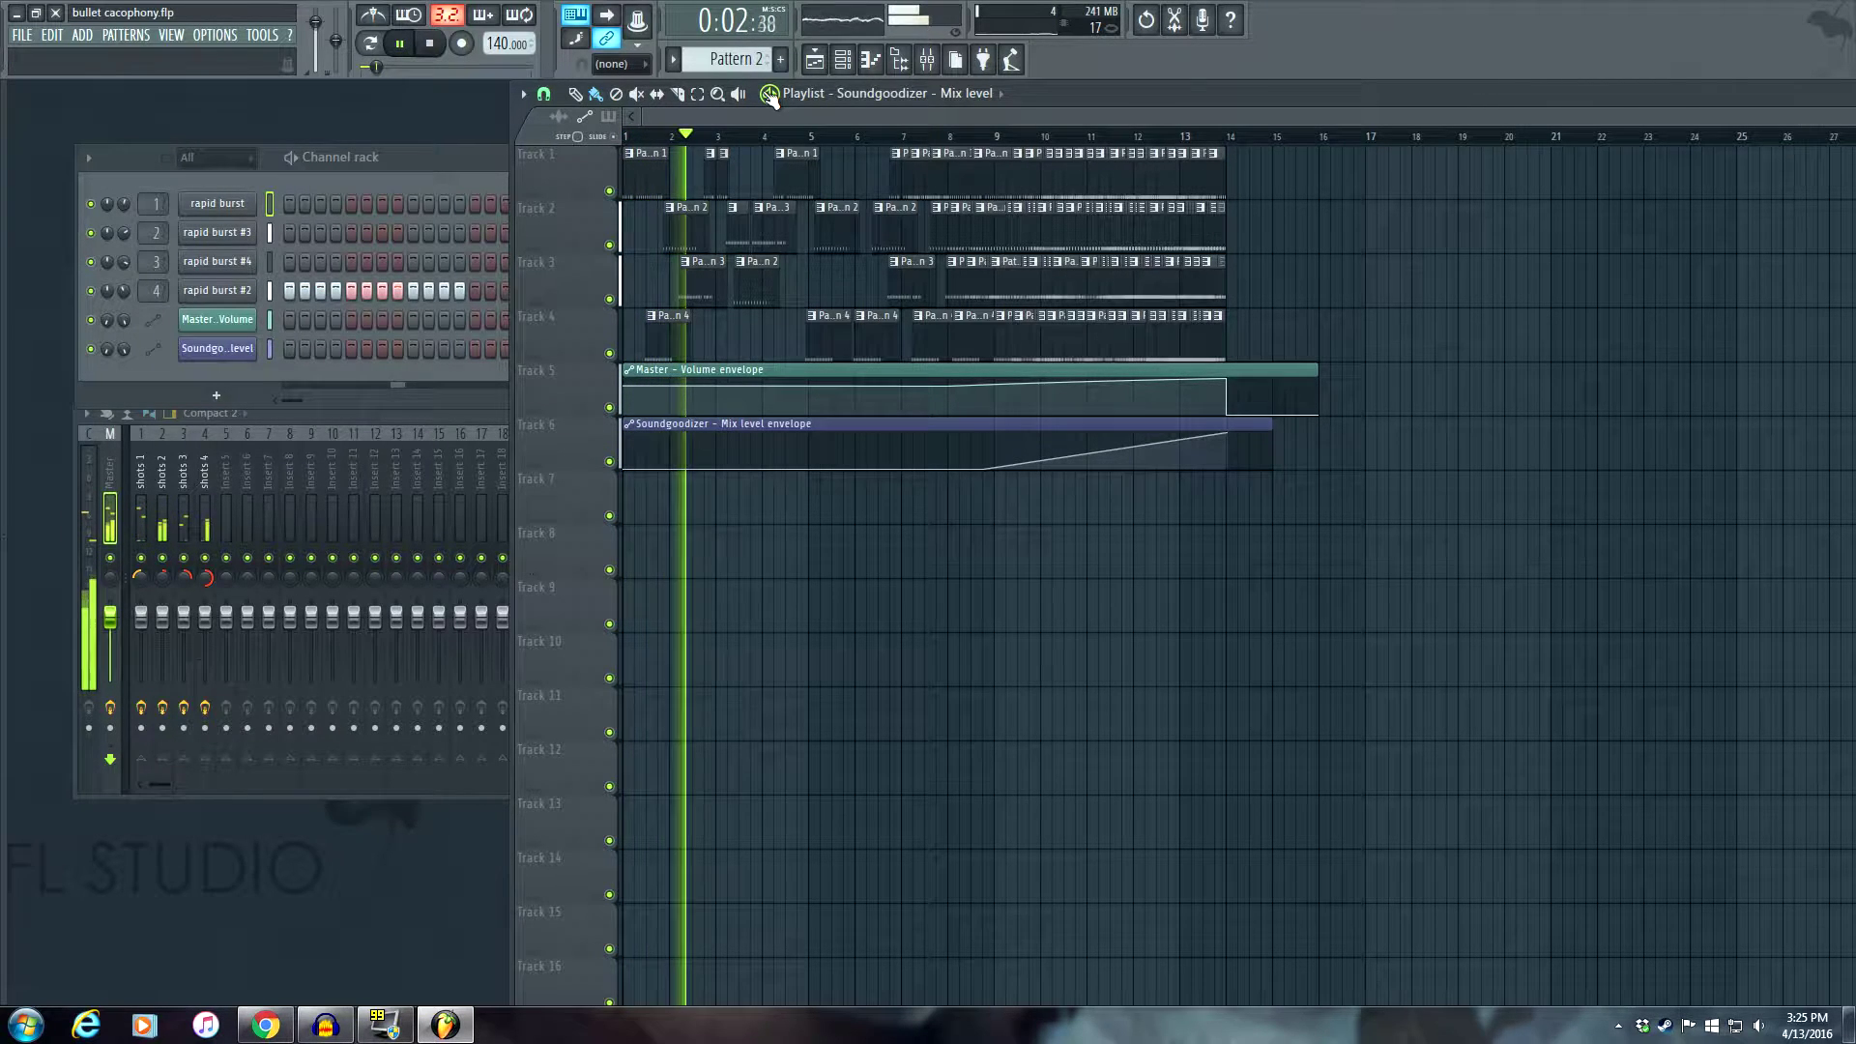
key("space")
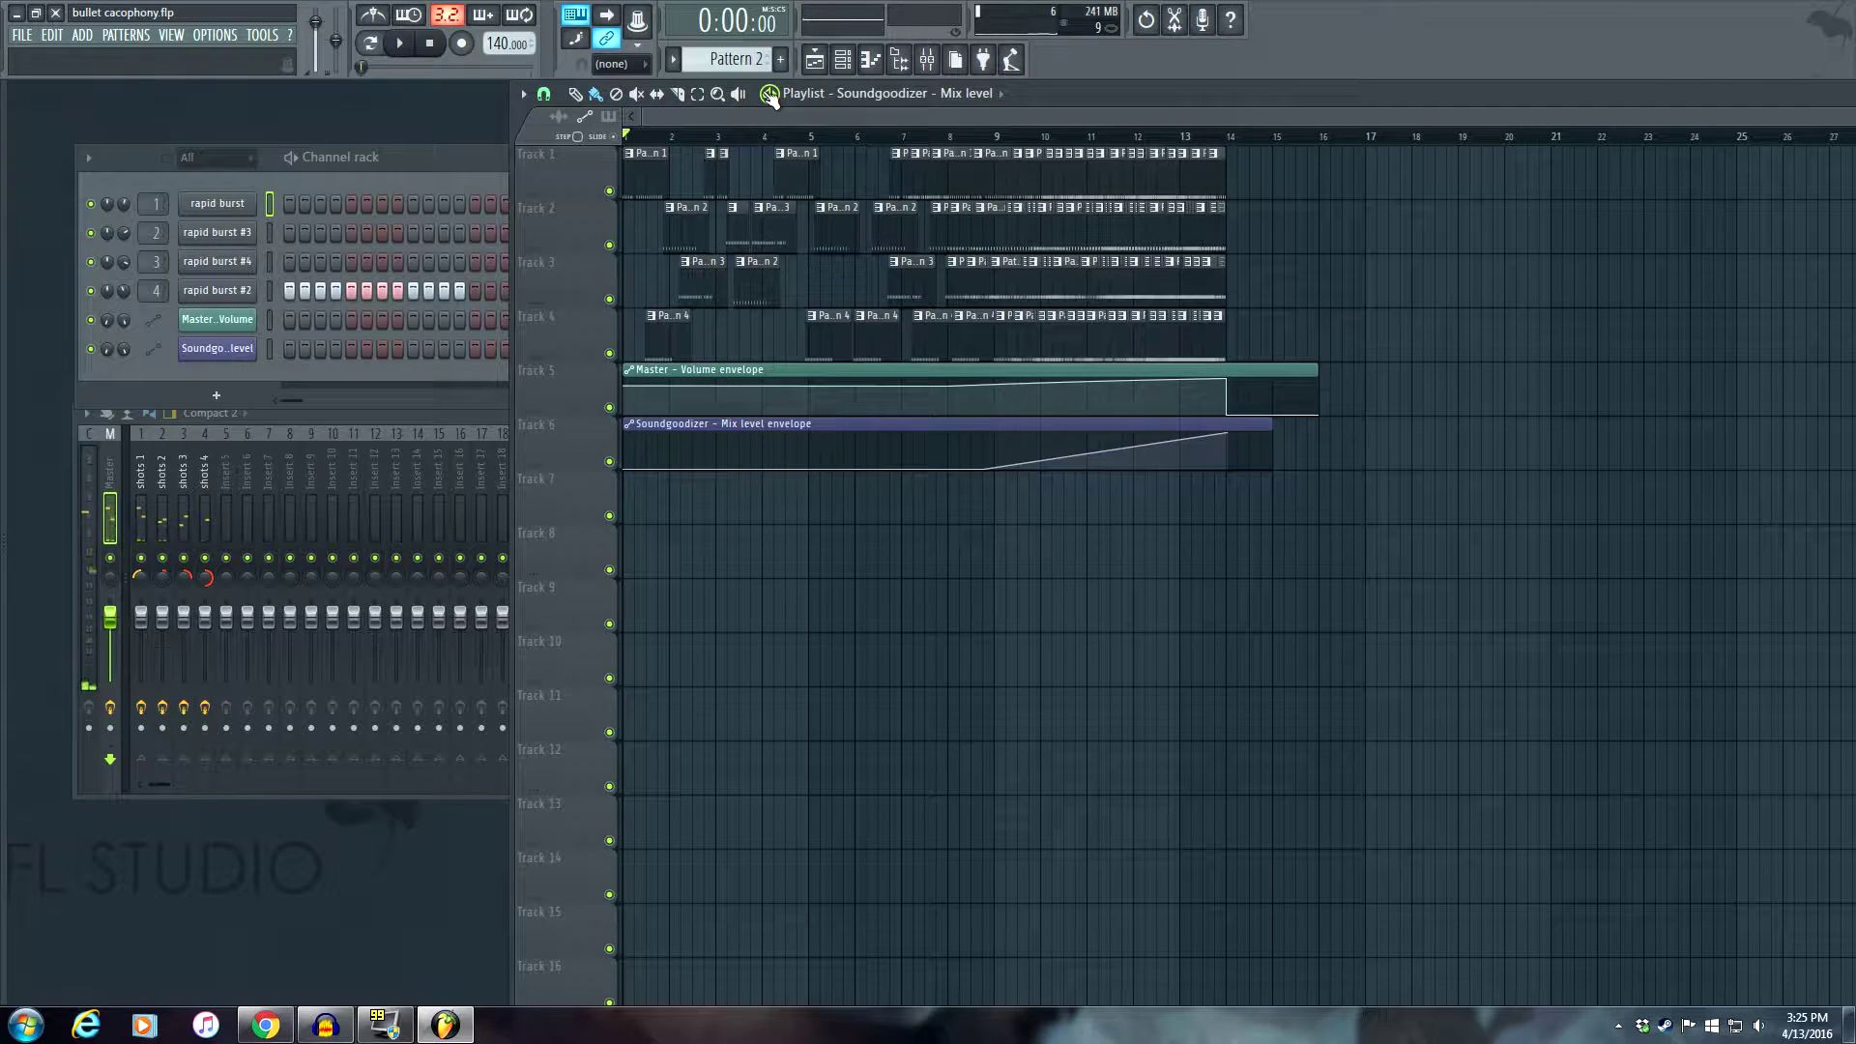
Find FPC Snare 1 in the Snares folder of the Drums pack, preview it, and add it as a new channel.
left_click(465, 159)
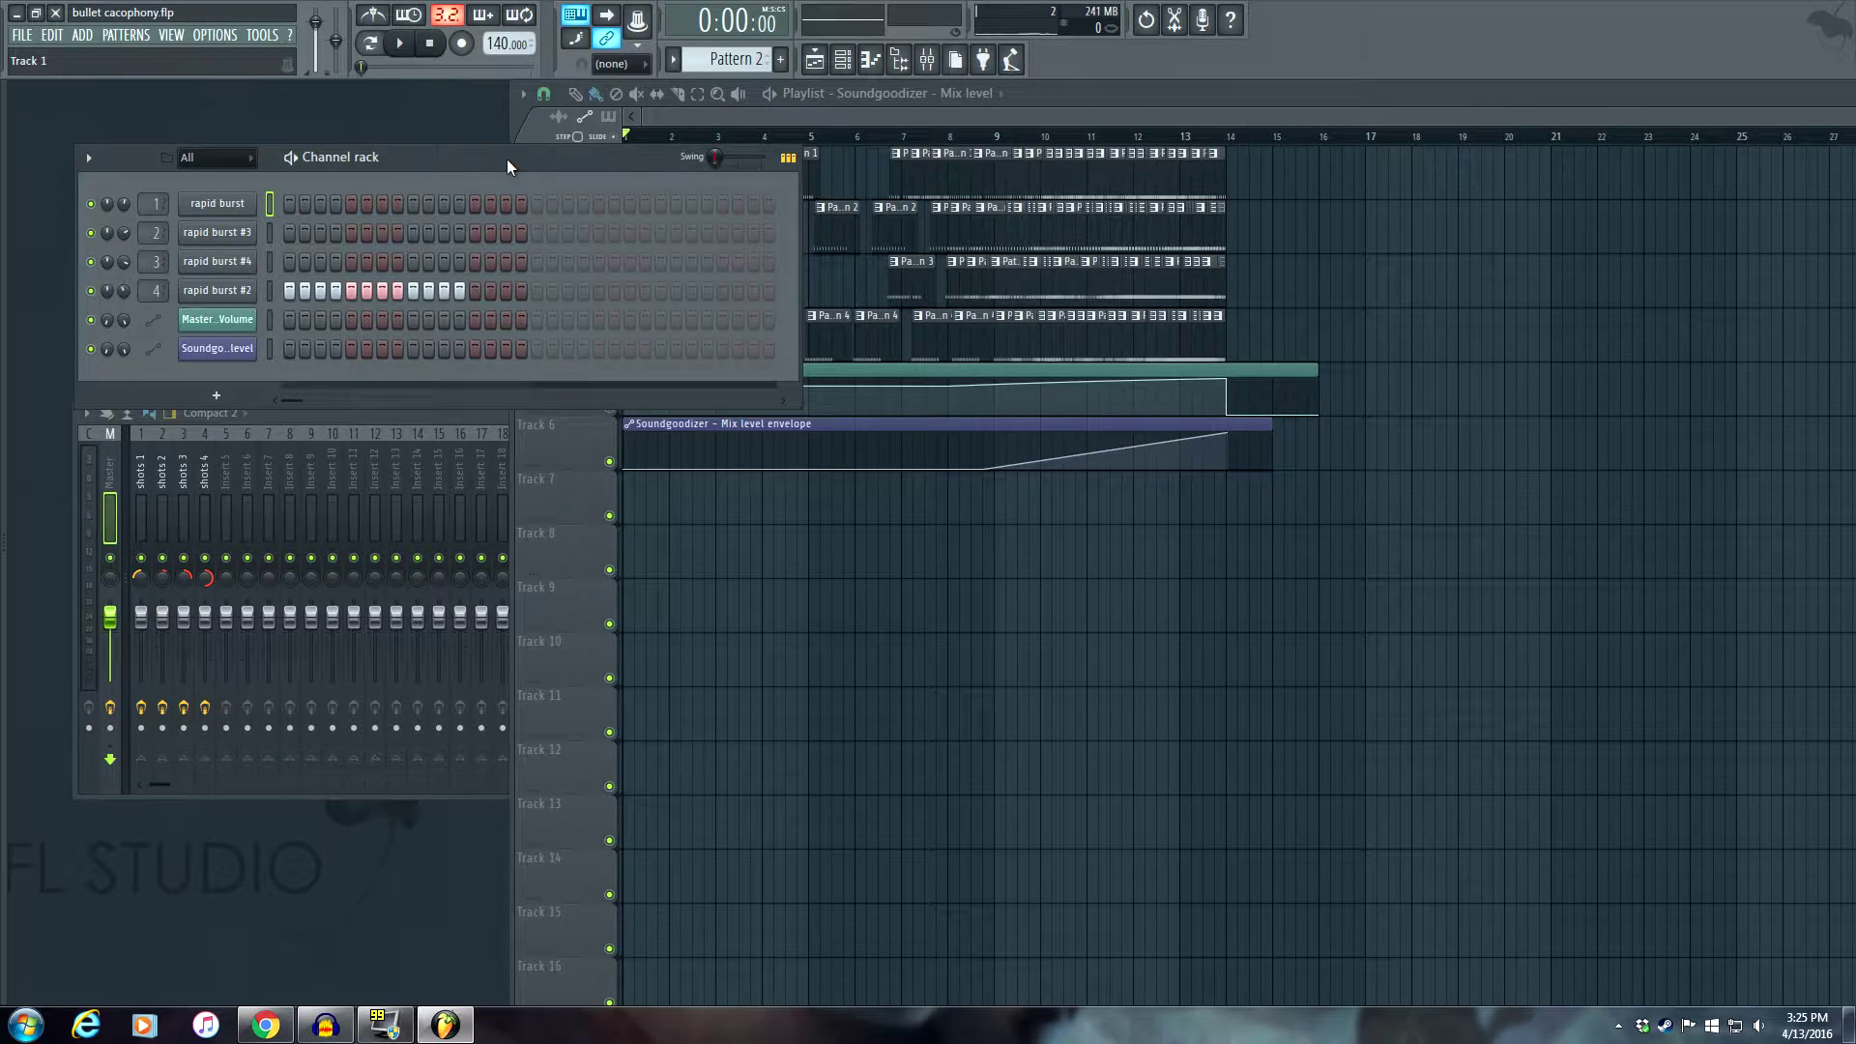
key("alt+F8")
left_click(47, 114)
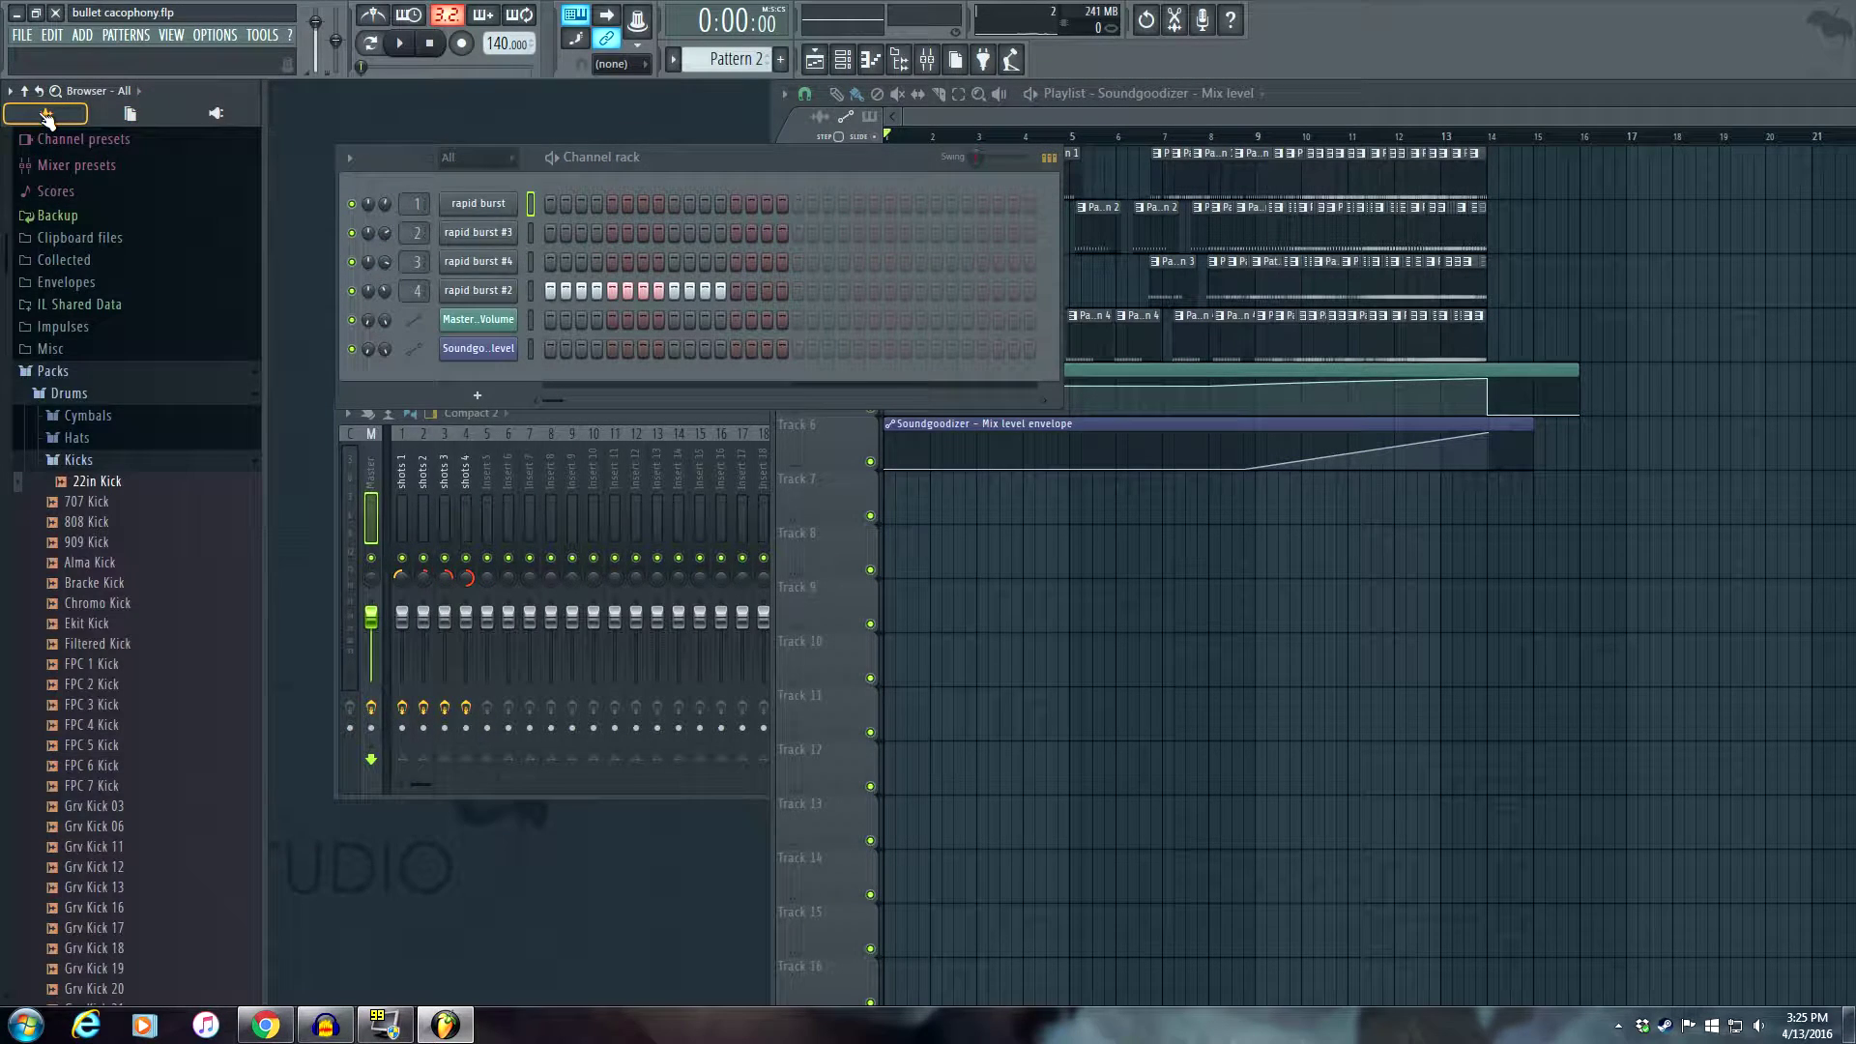
left_click(97, 459)
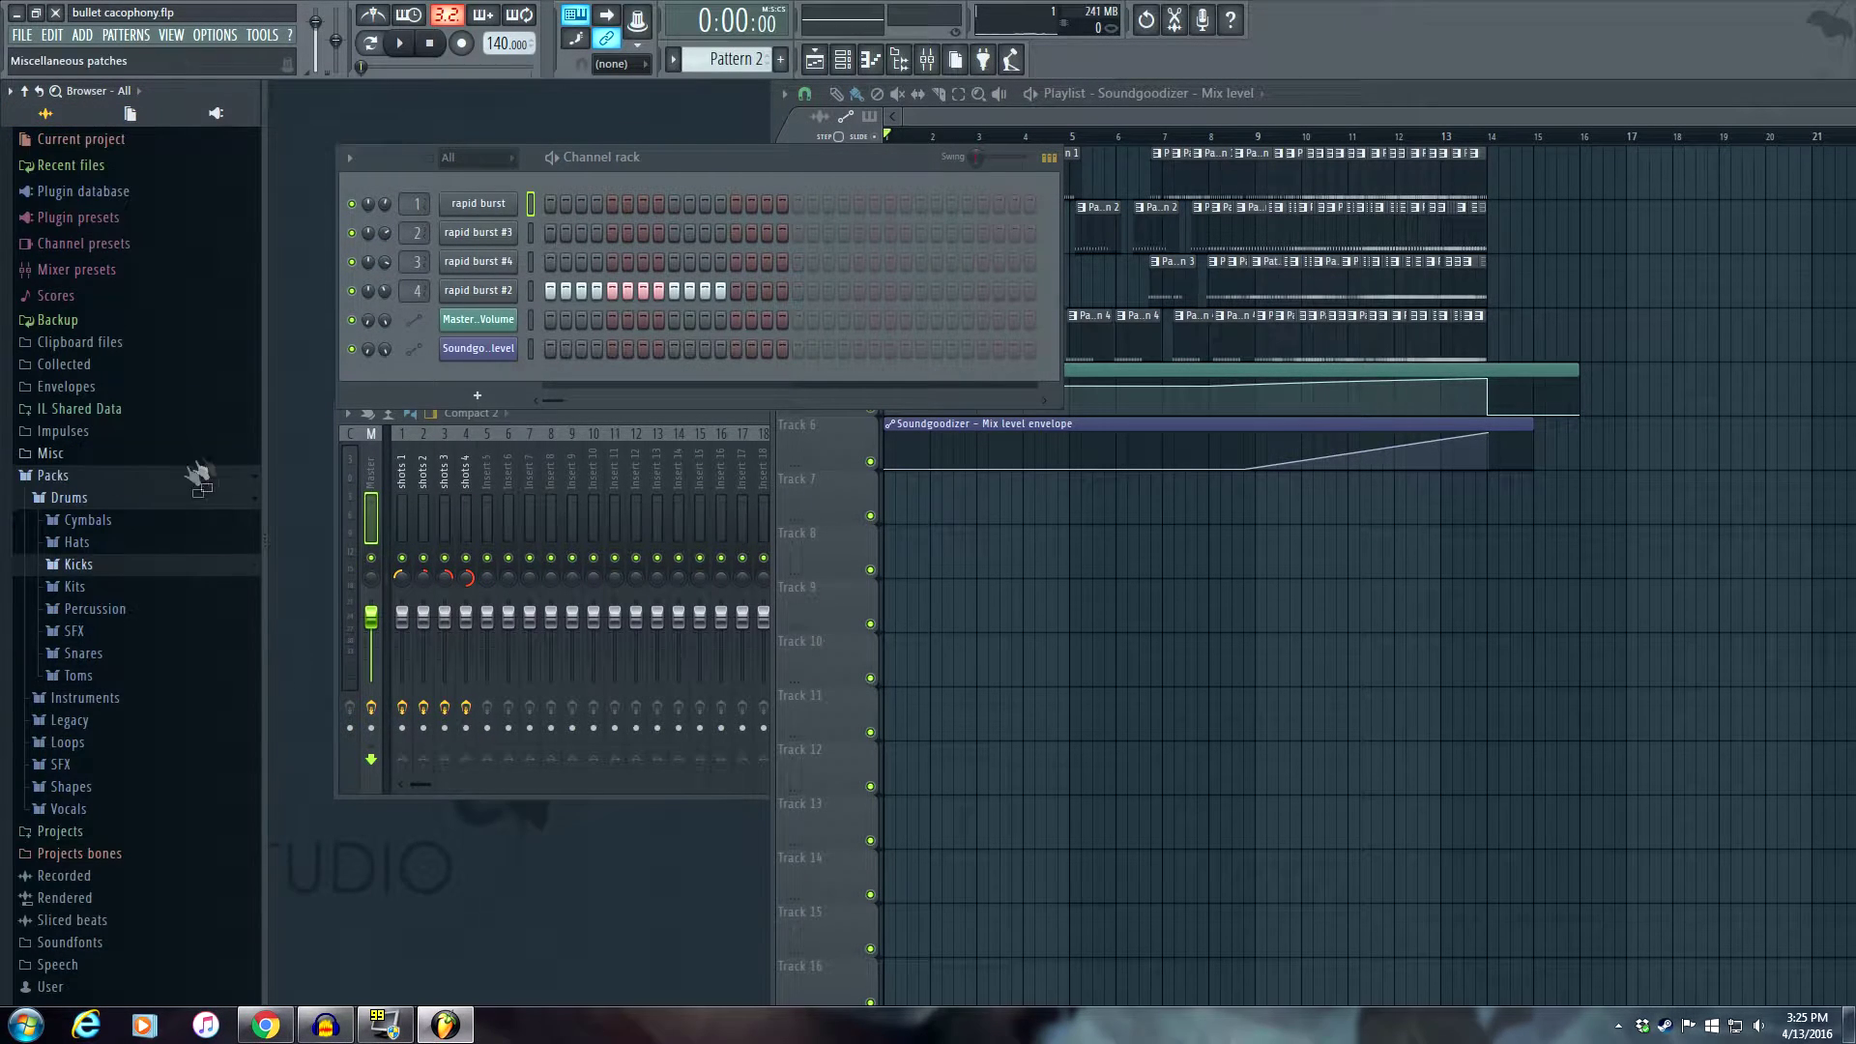
left_click(82, 654)
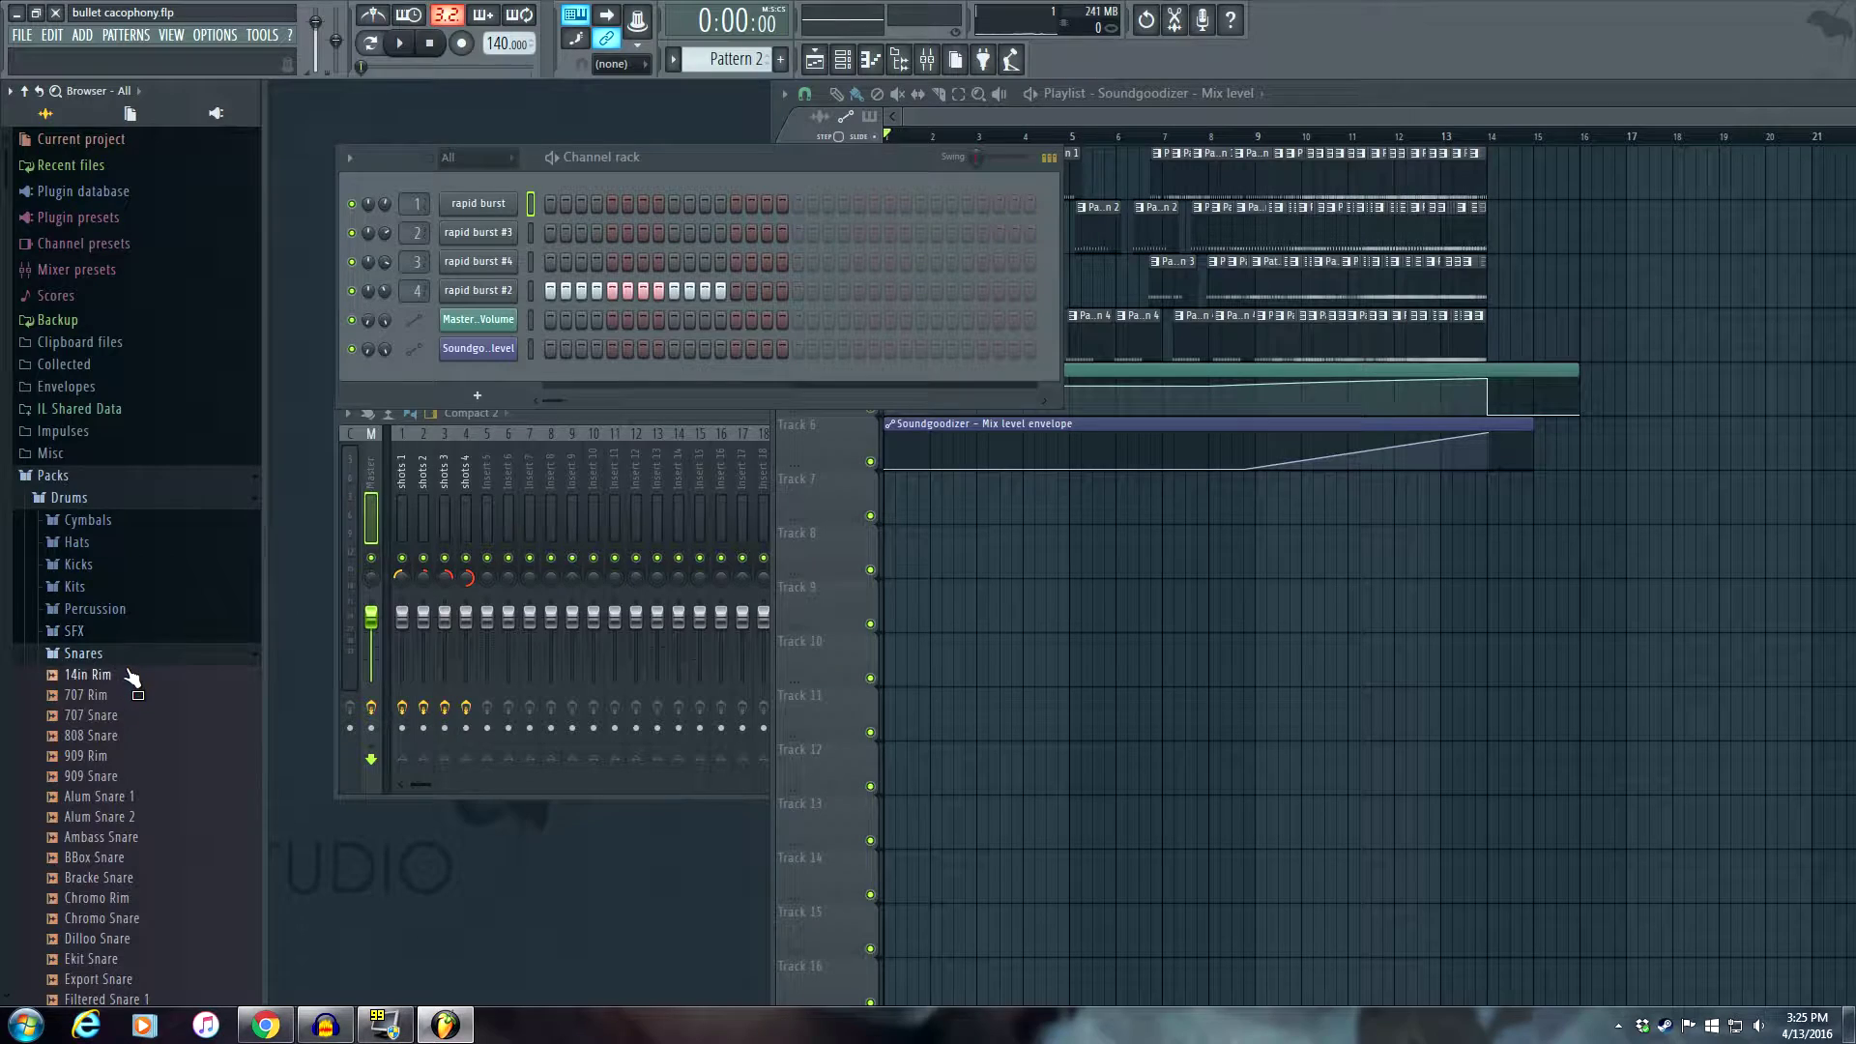
scroll(131, 677, "down", 6)
left_click(157, 698)
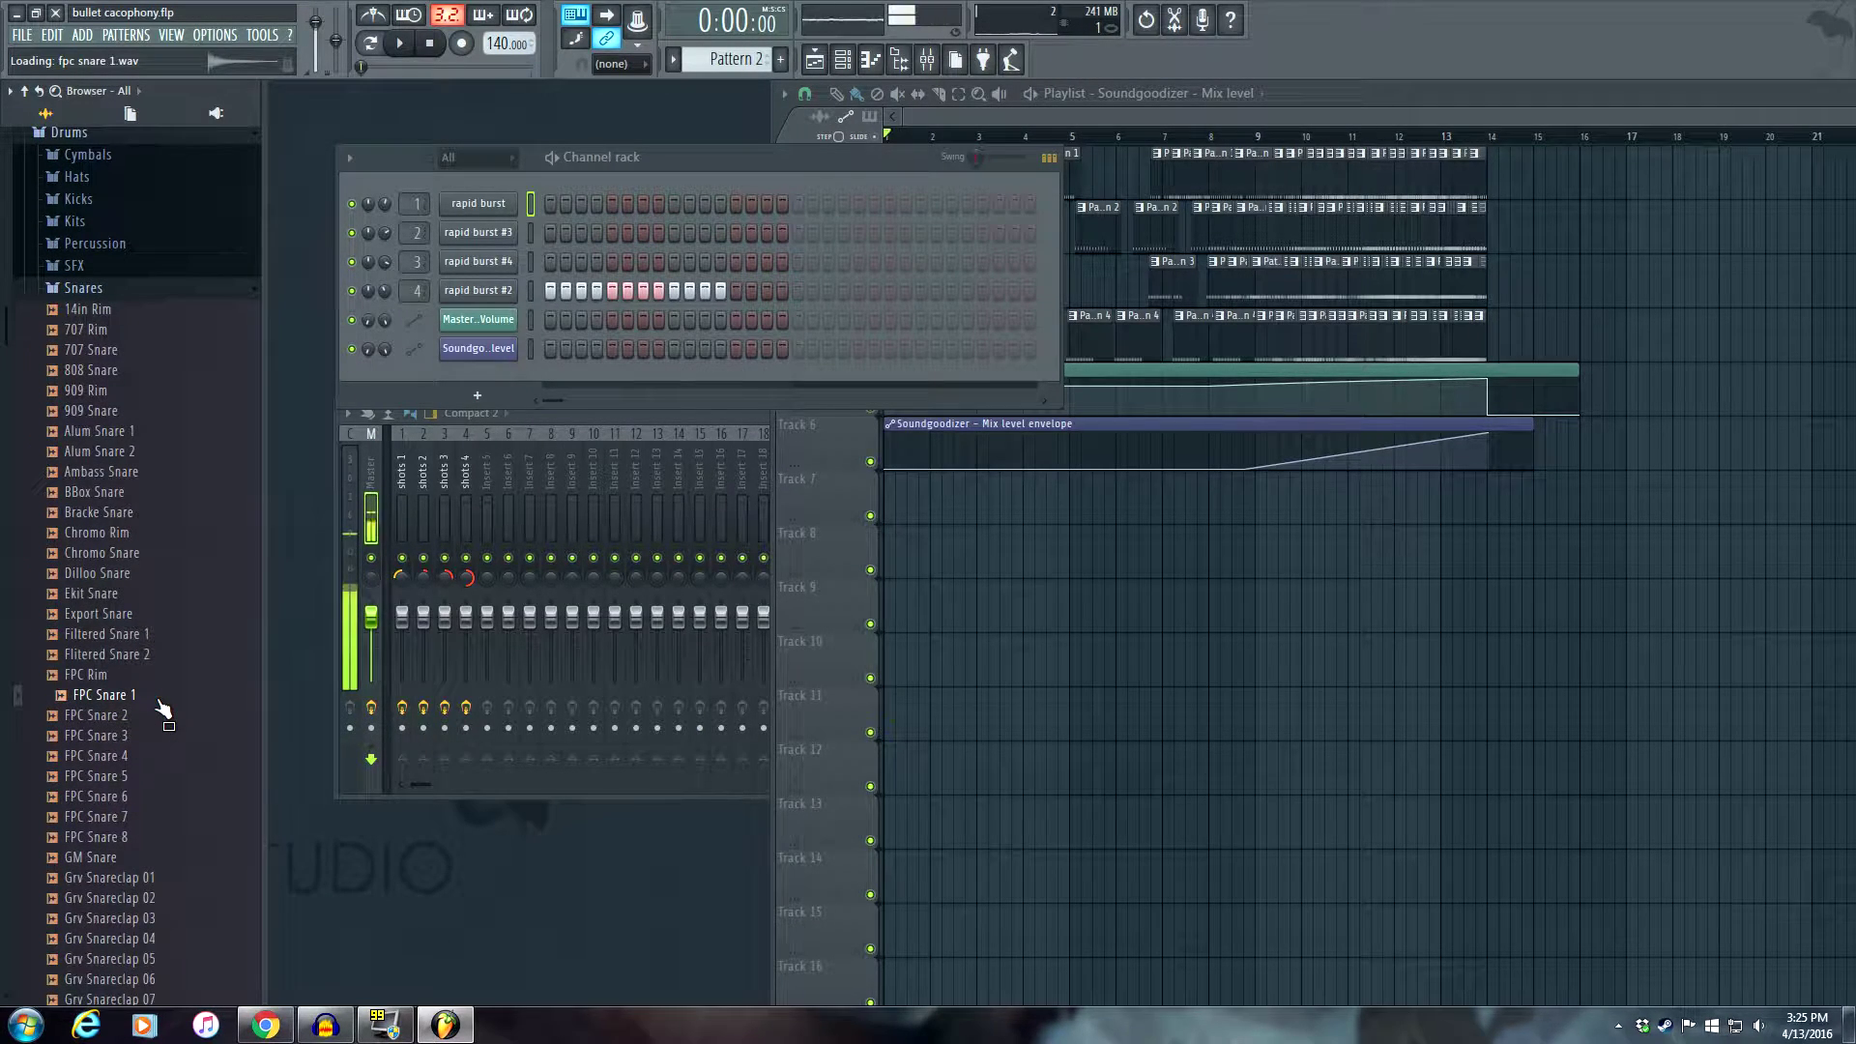
left_click(157, 700)
left_click_drag(152, 703, 209, 364)
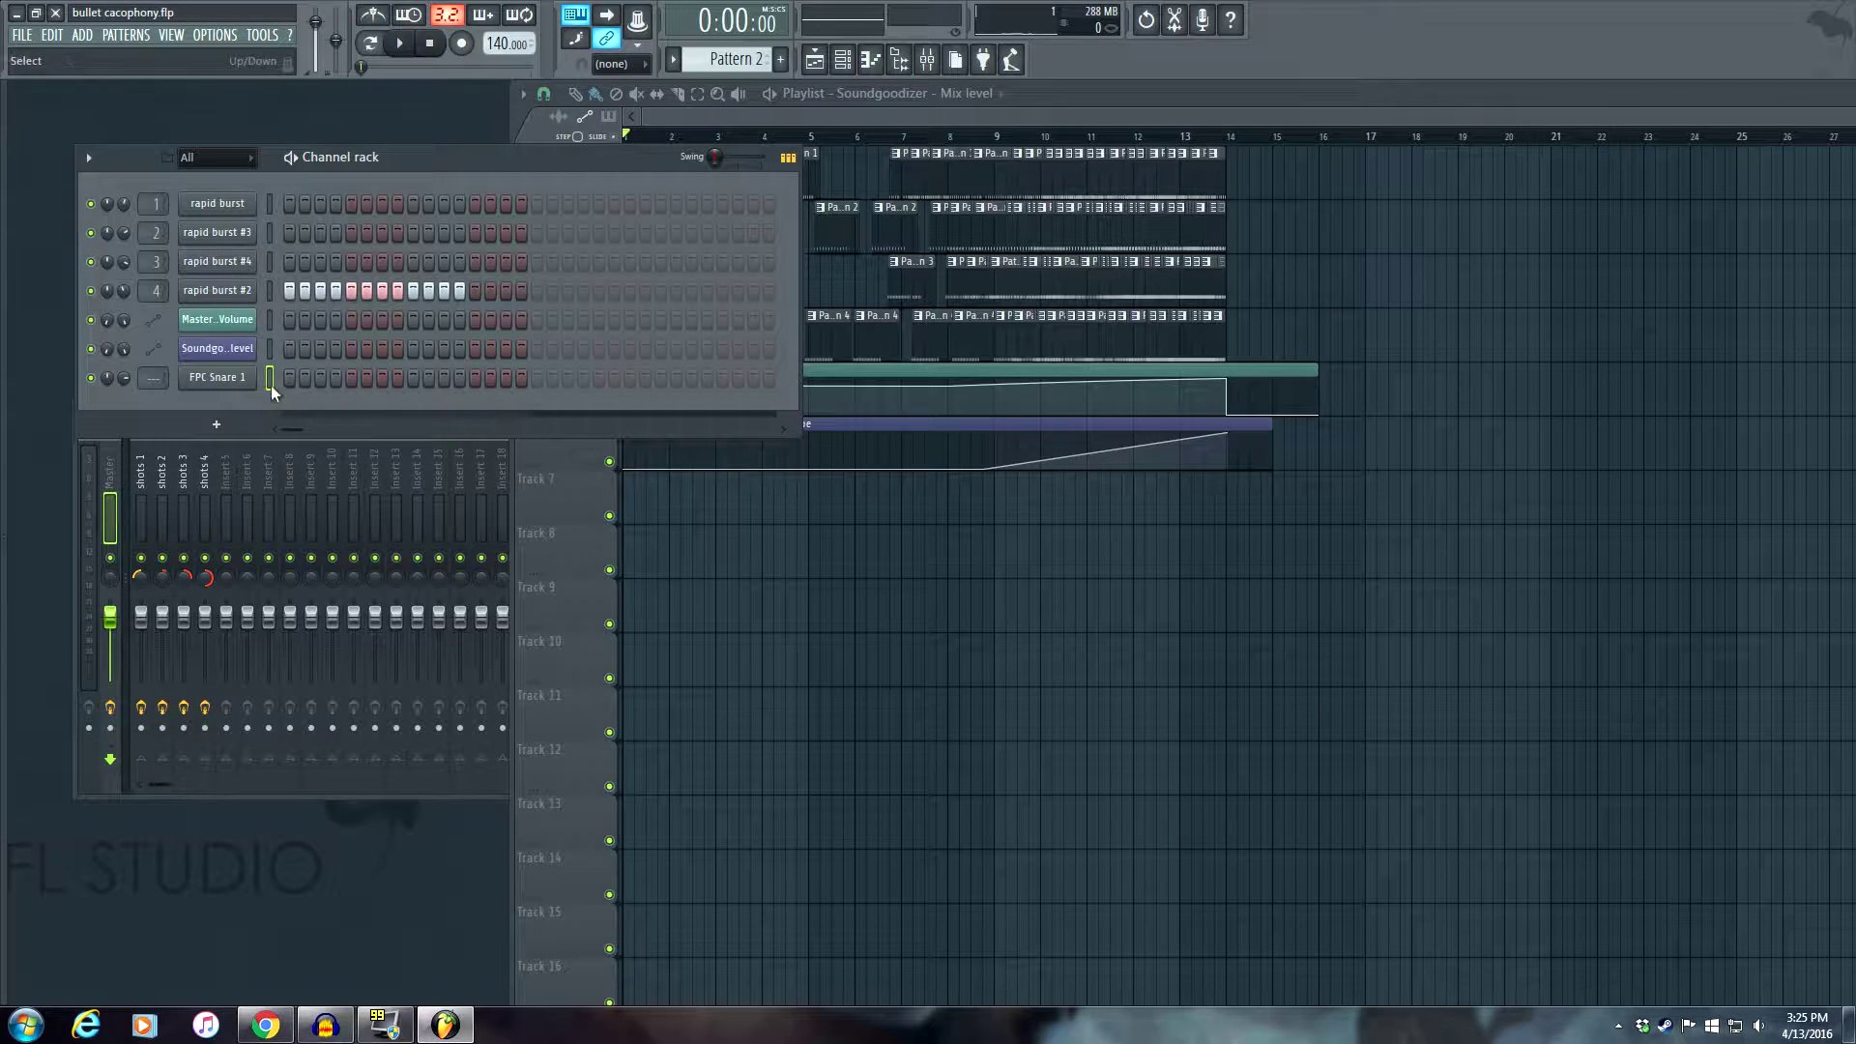
Switch to Pattern 5, fill FPC Snare 1 on steps 1 and 9, and start playing the pattern.
scroll(732, 58, "down", 3)
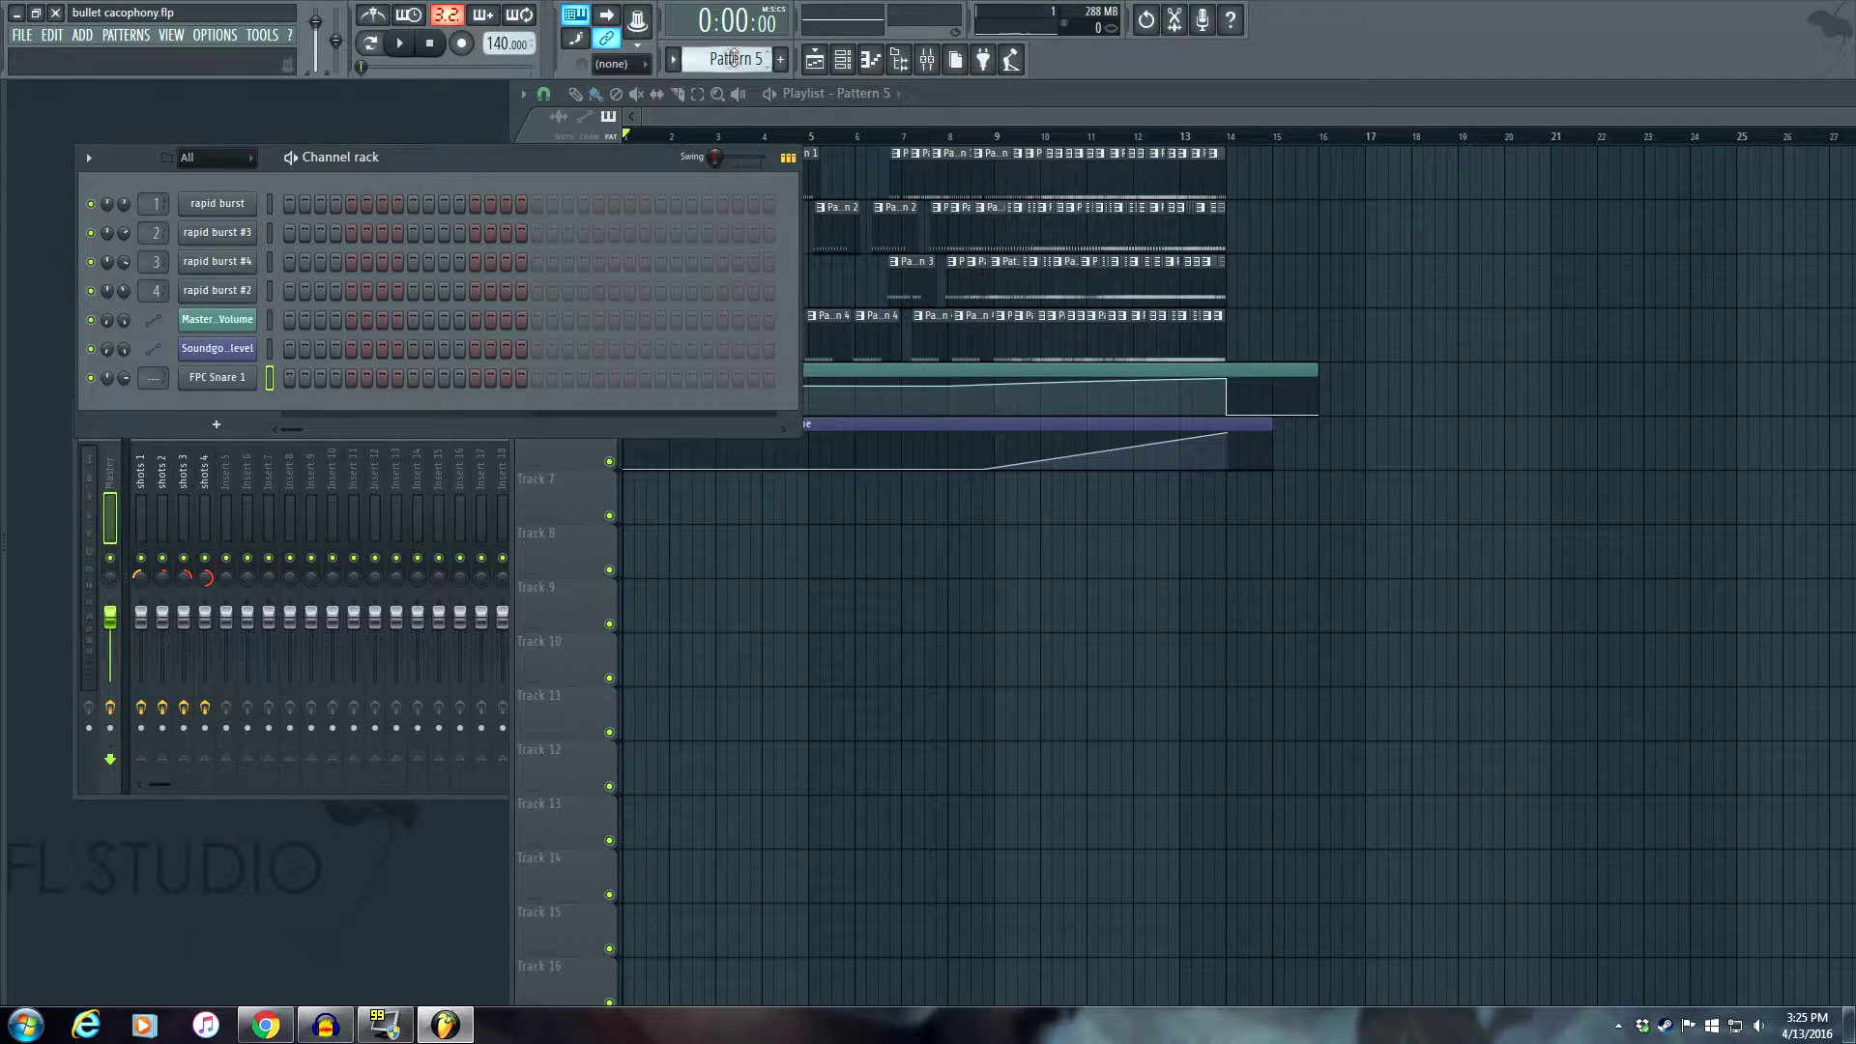
right_click(255, 387)
left_click(426, 456)
key("space")
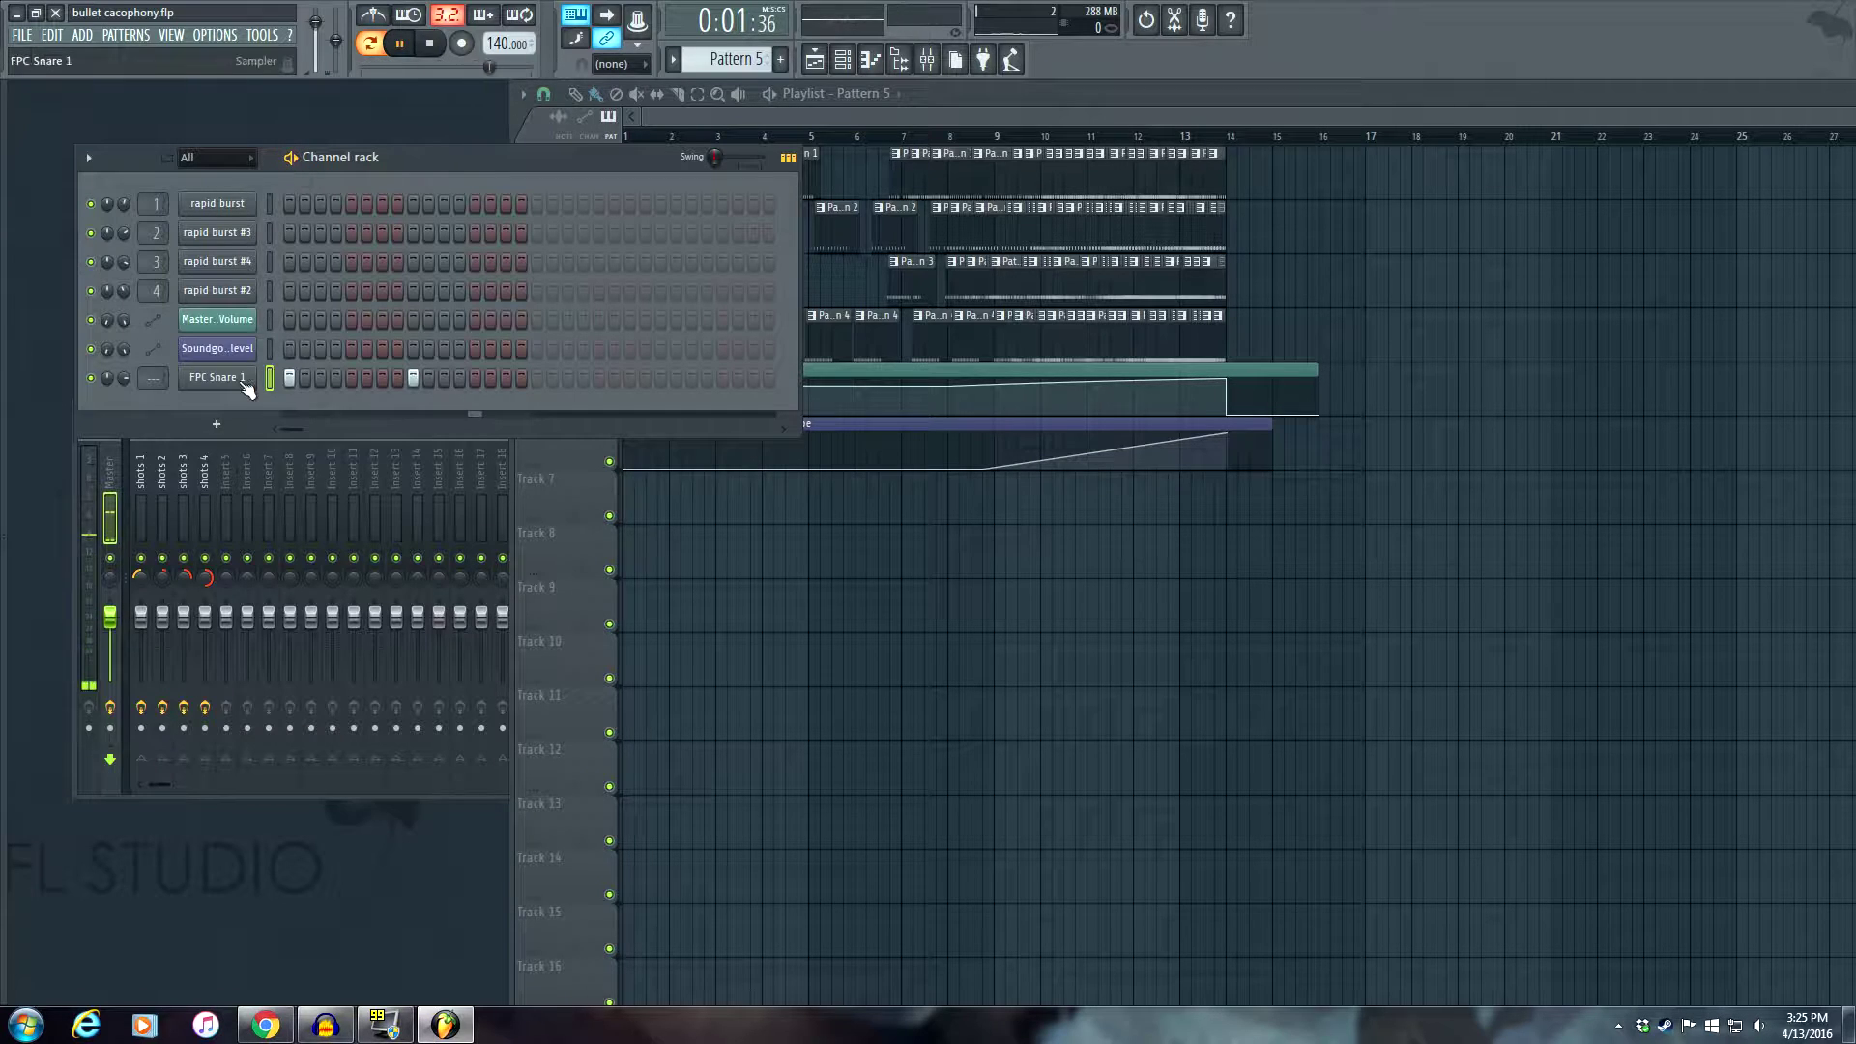
Route the FPC Snare 1 channel to mixer track 7 and load Soundgoodizer in that track's first effect slot.
mouse_move(154, 378)
left_mouse_down()
mouse_move(154, 337)
mouse_move(154, 357)
left_mouse_up()
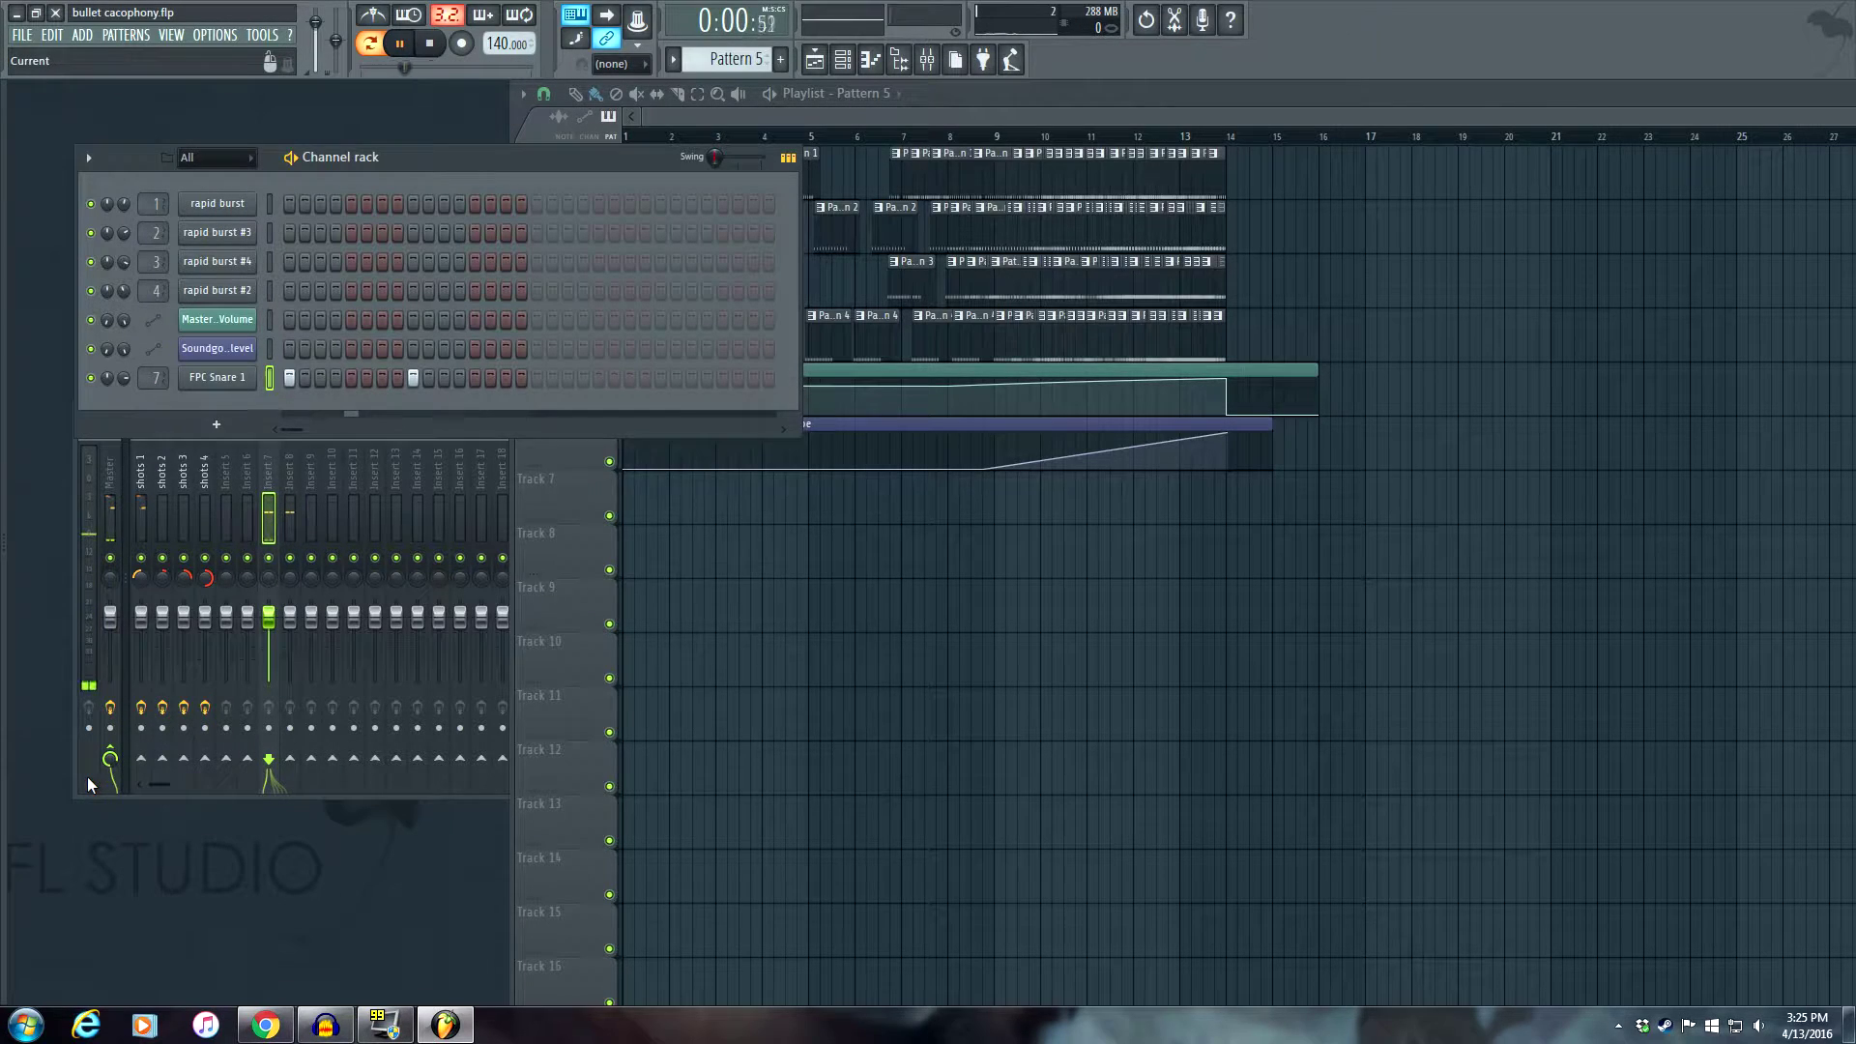
left_click(87, 775)
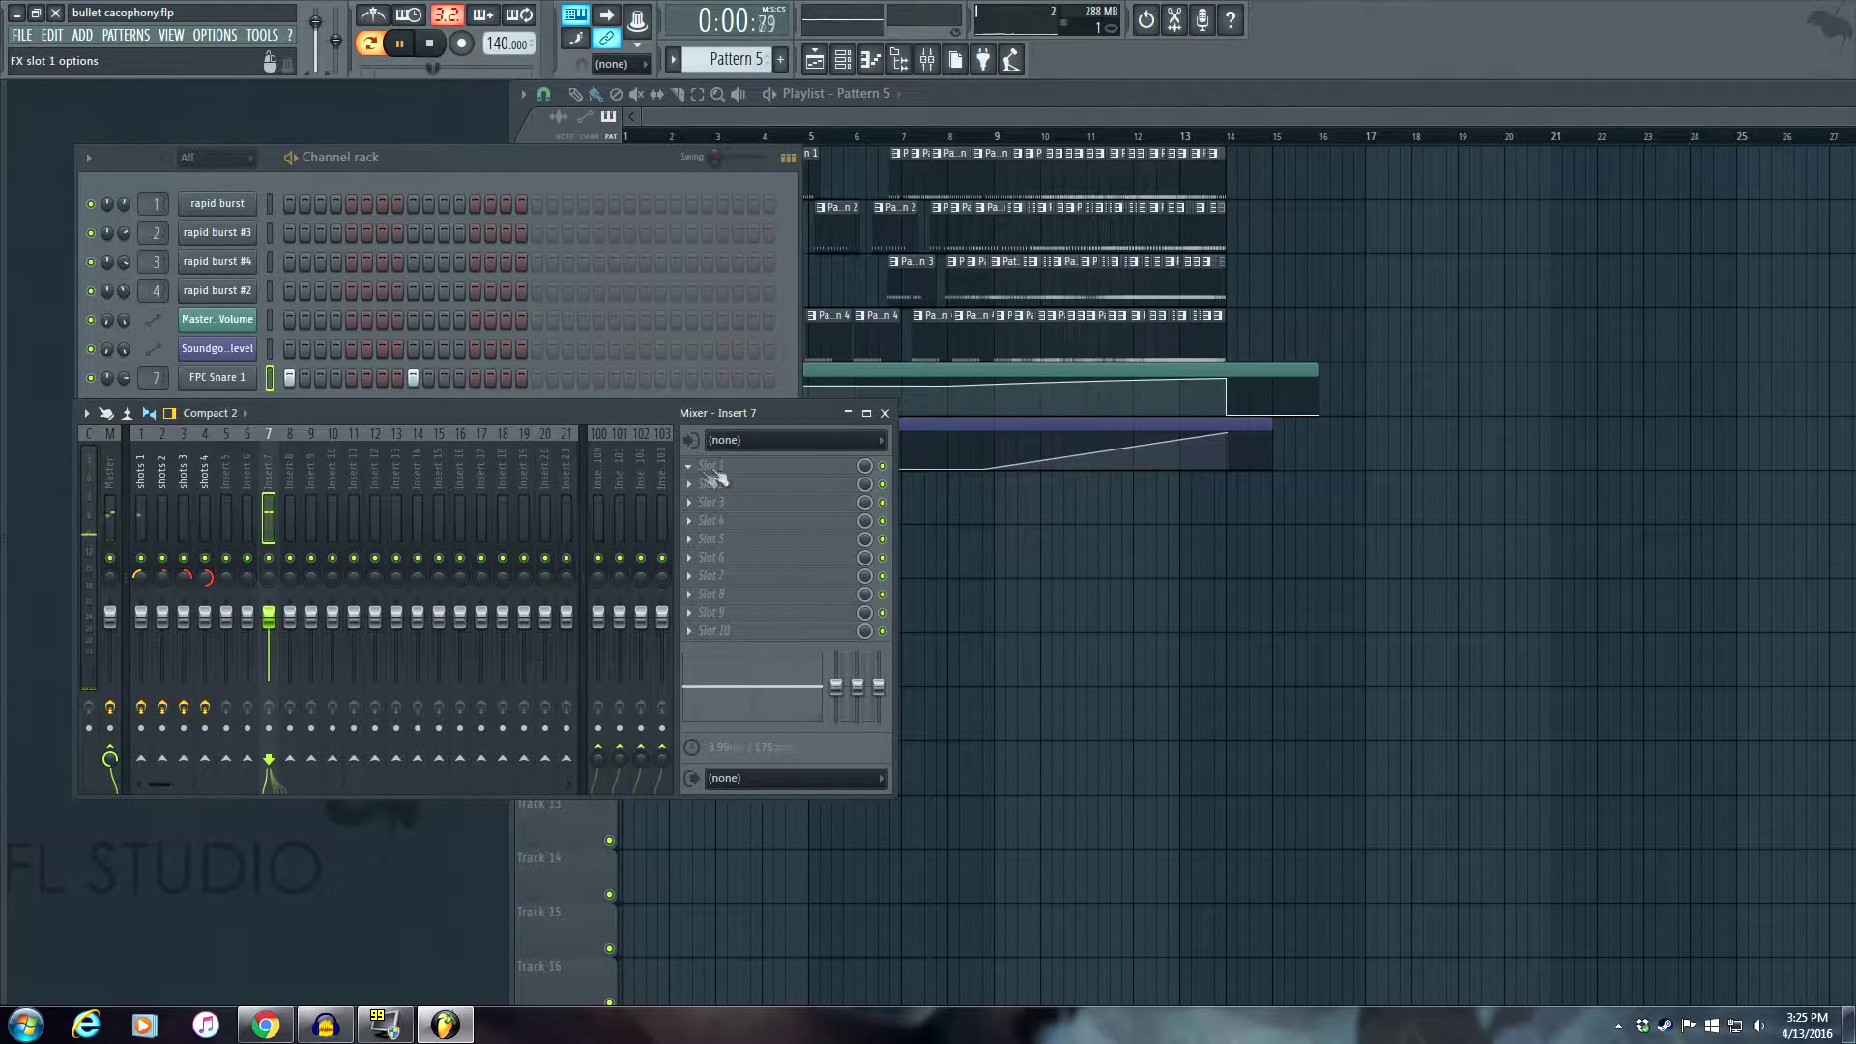
left_click(715, 466)
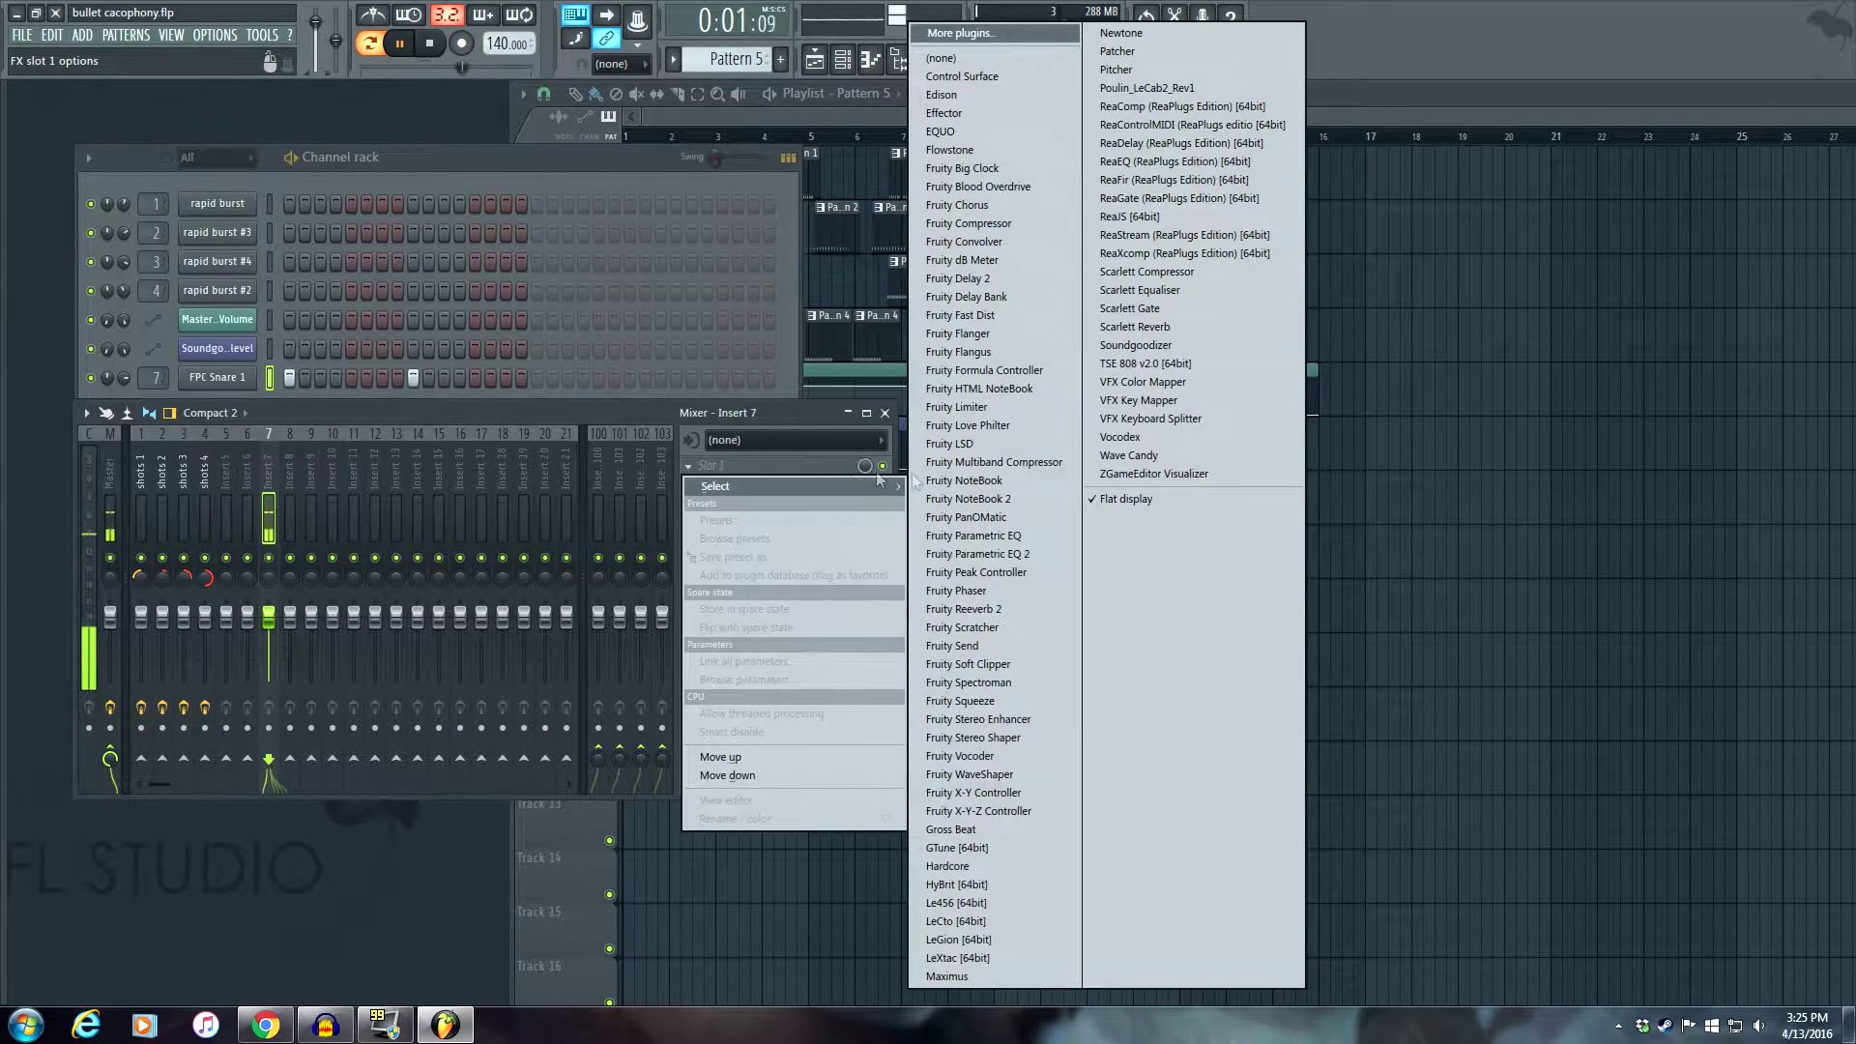
left_click(1147, 345)
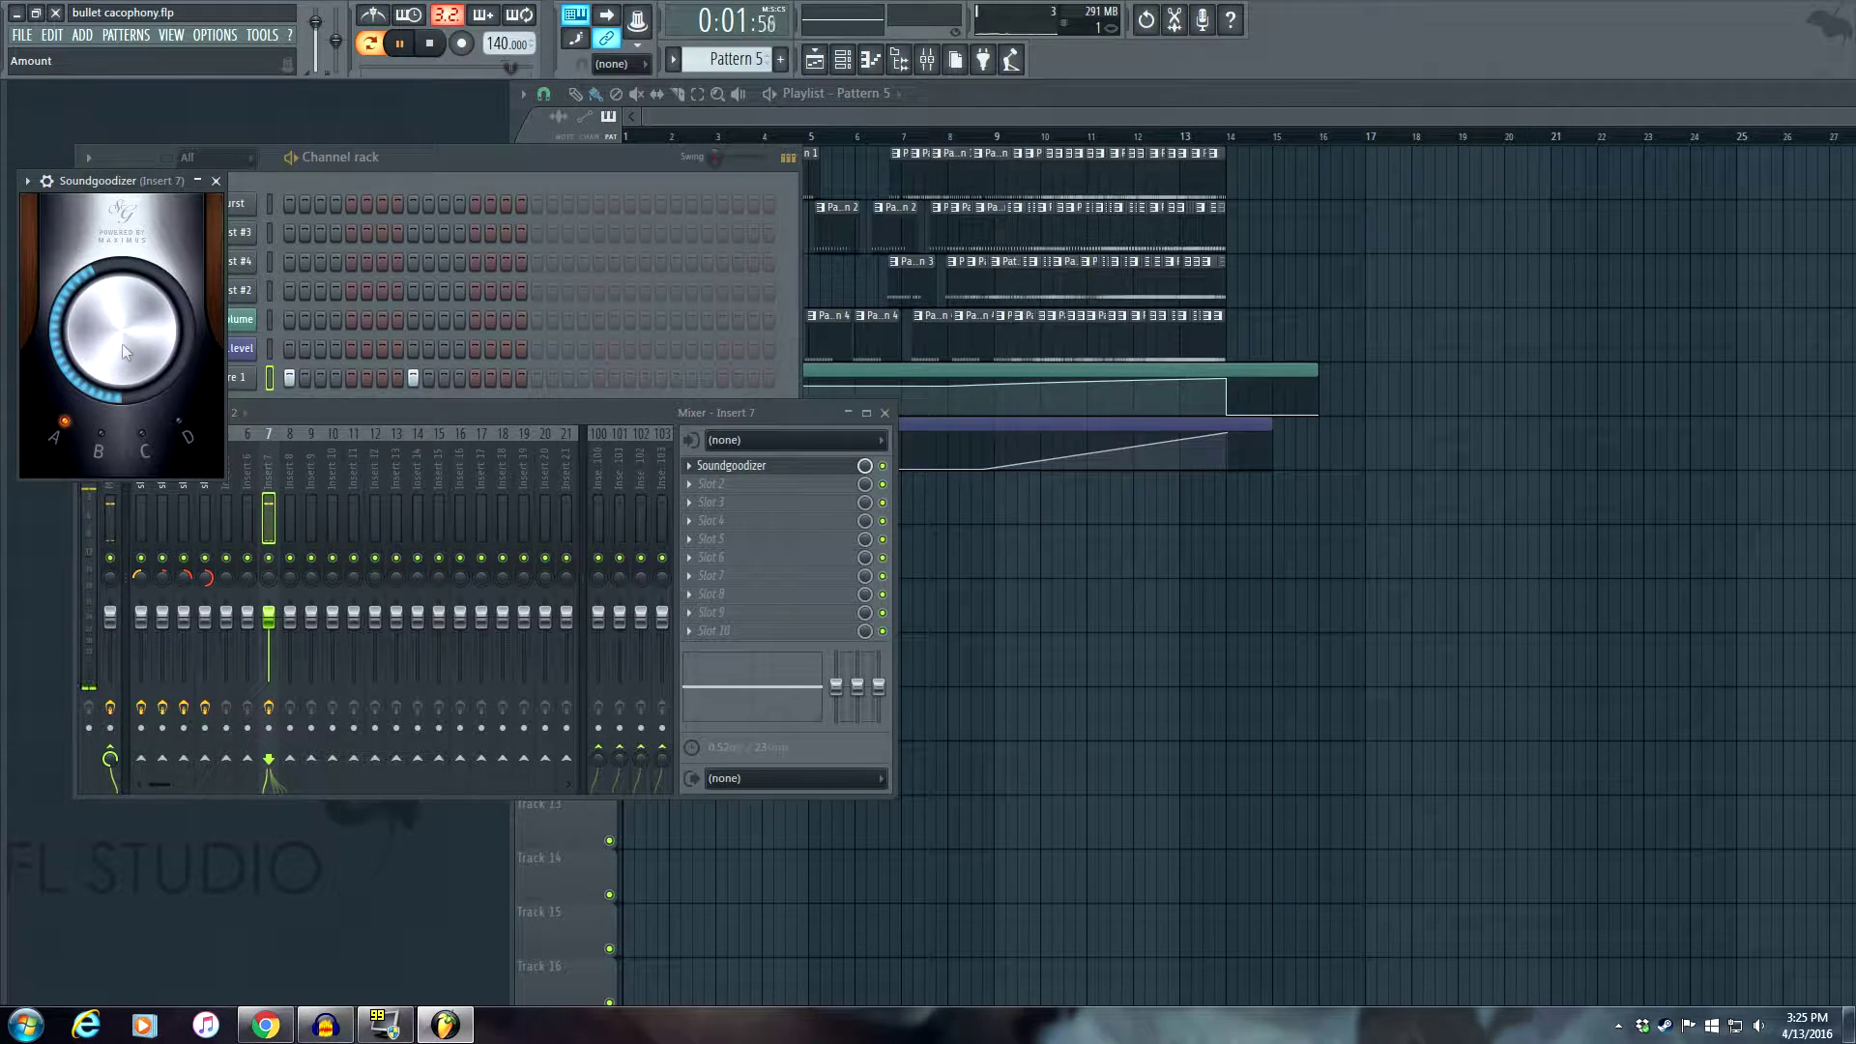
Compare the Soundgoodizer modes on the snare, settle on mode C, and close the plugin.
left_click(122, 436)
left_click(142, 434)
left_click(183, 426)
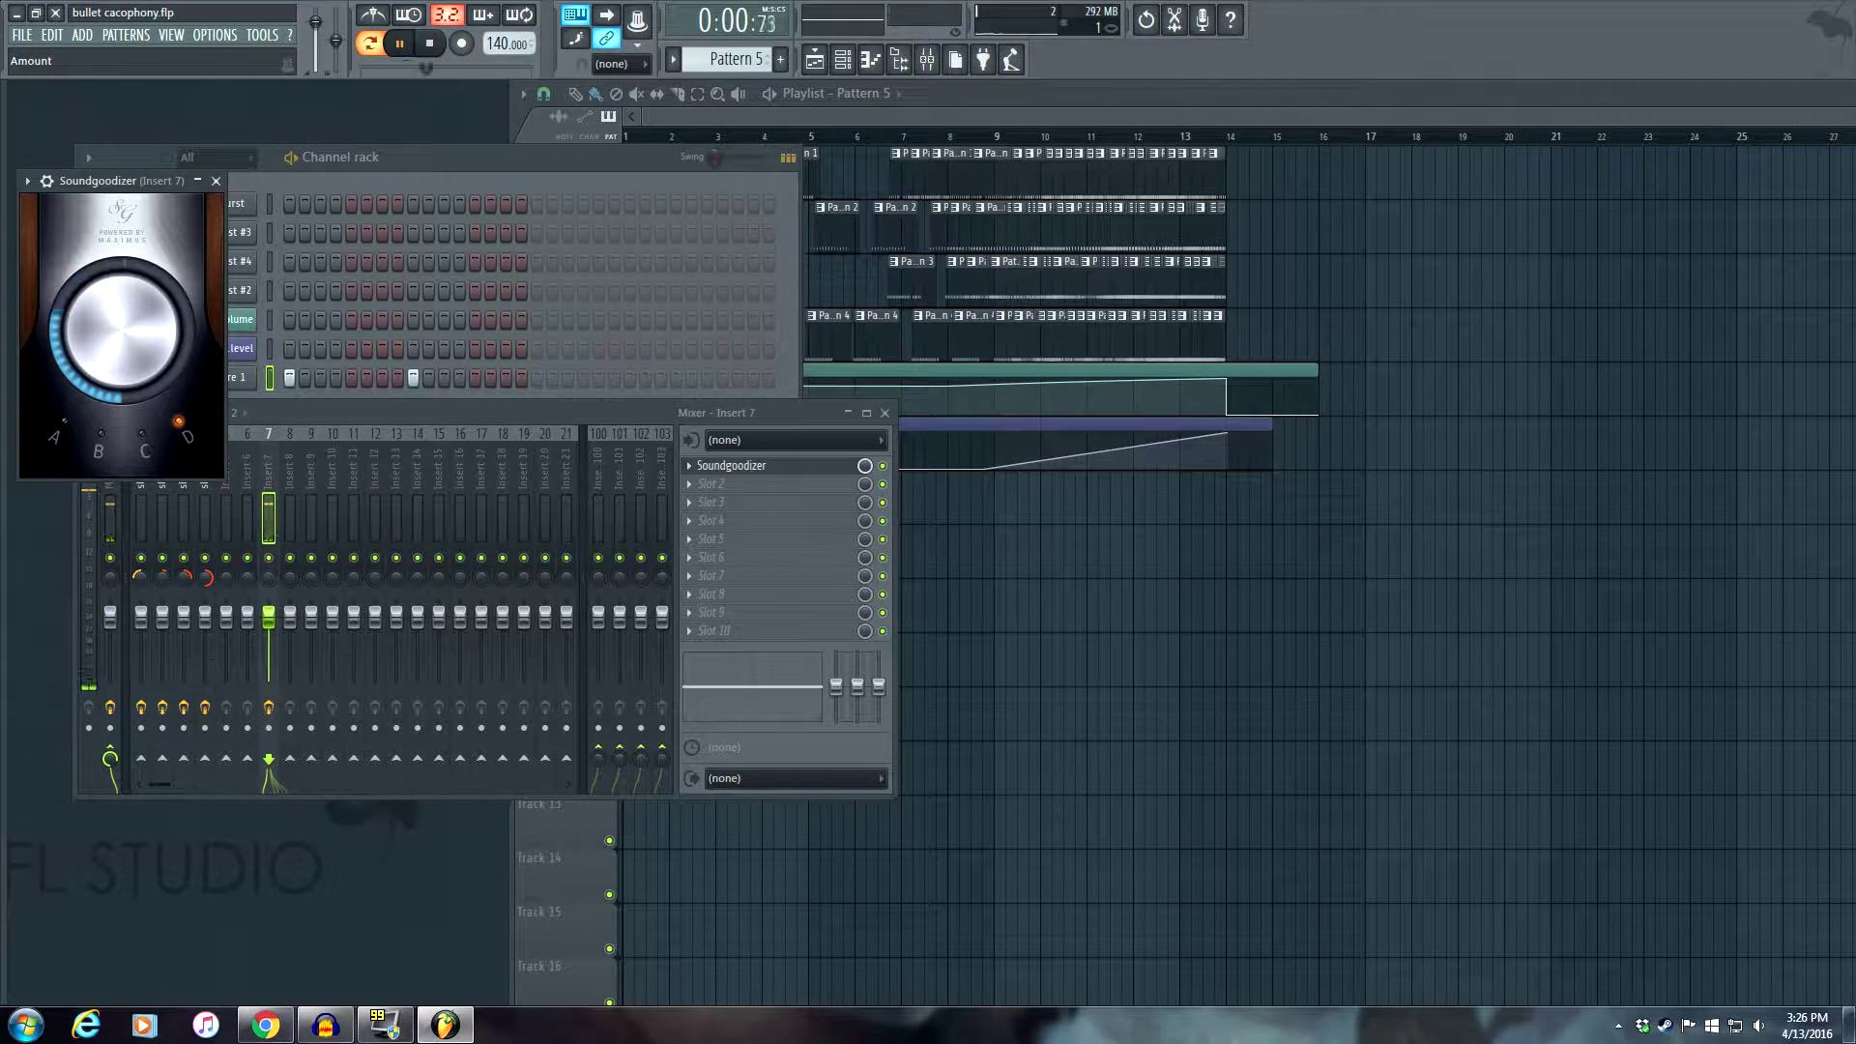
left_click(144, 434)
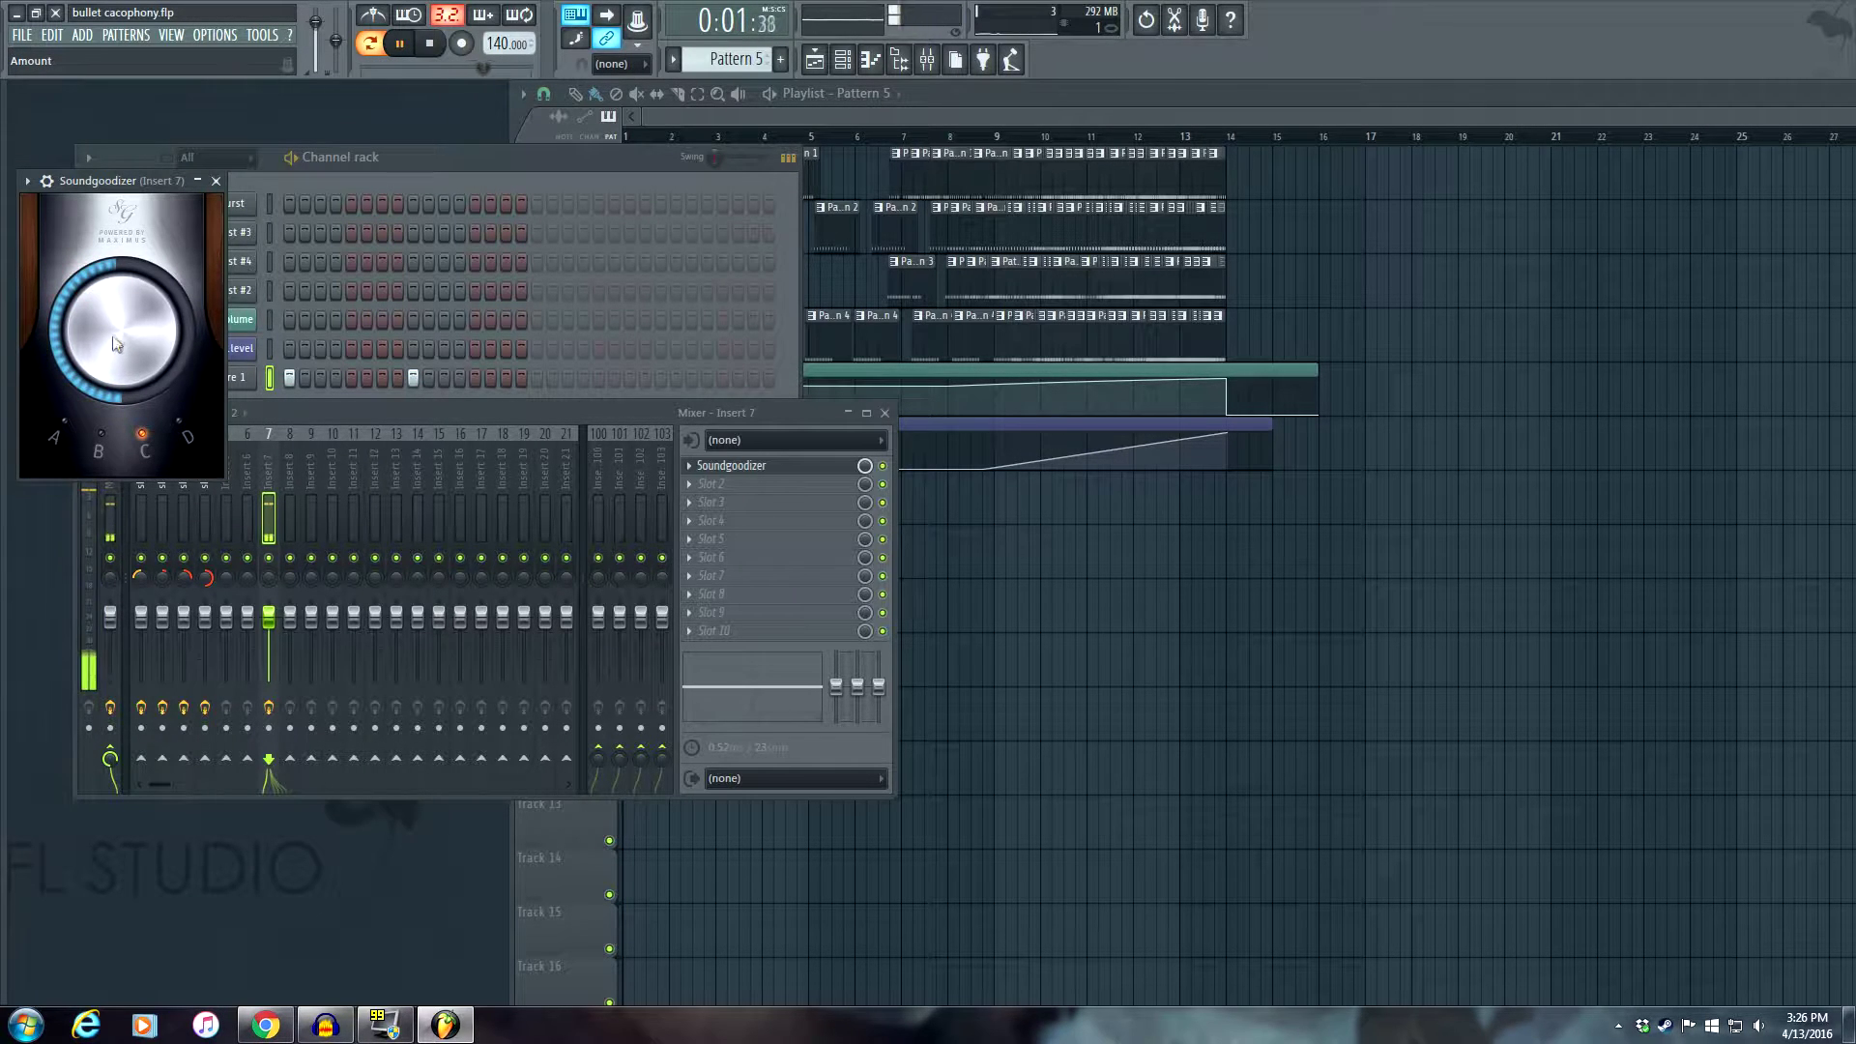
left_click(217, 182)
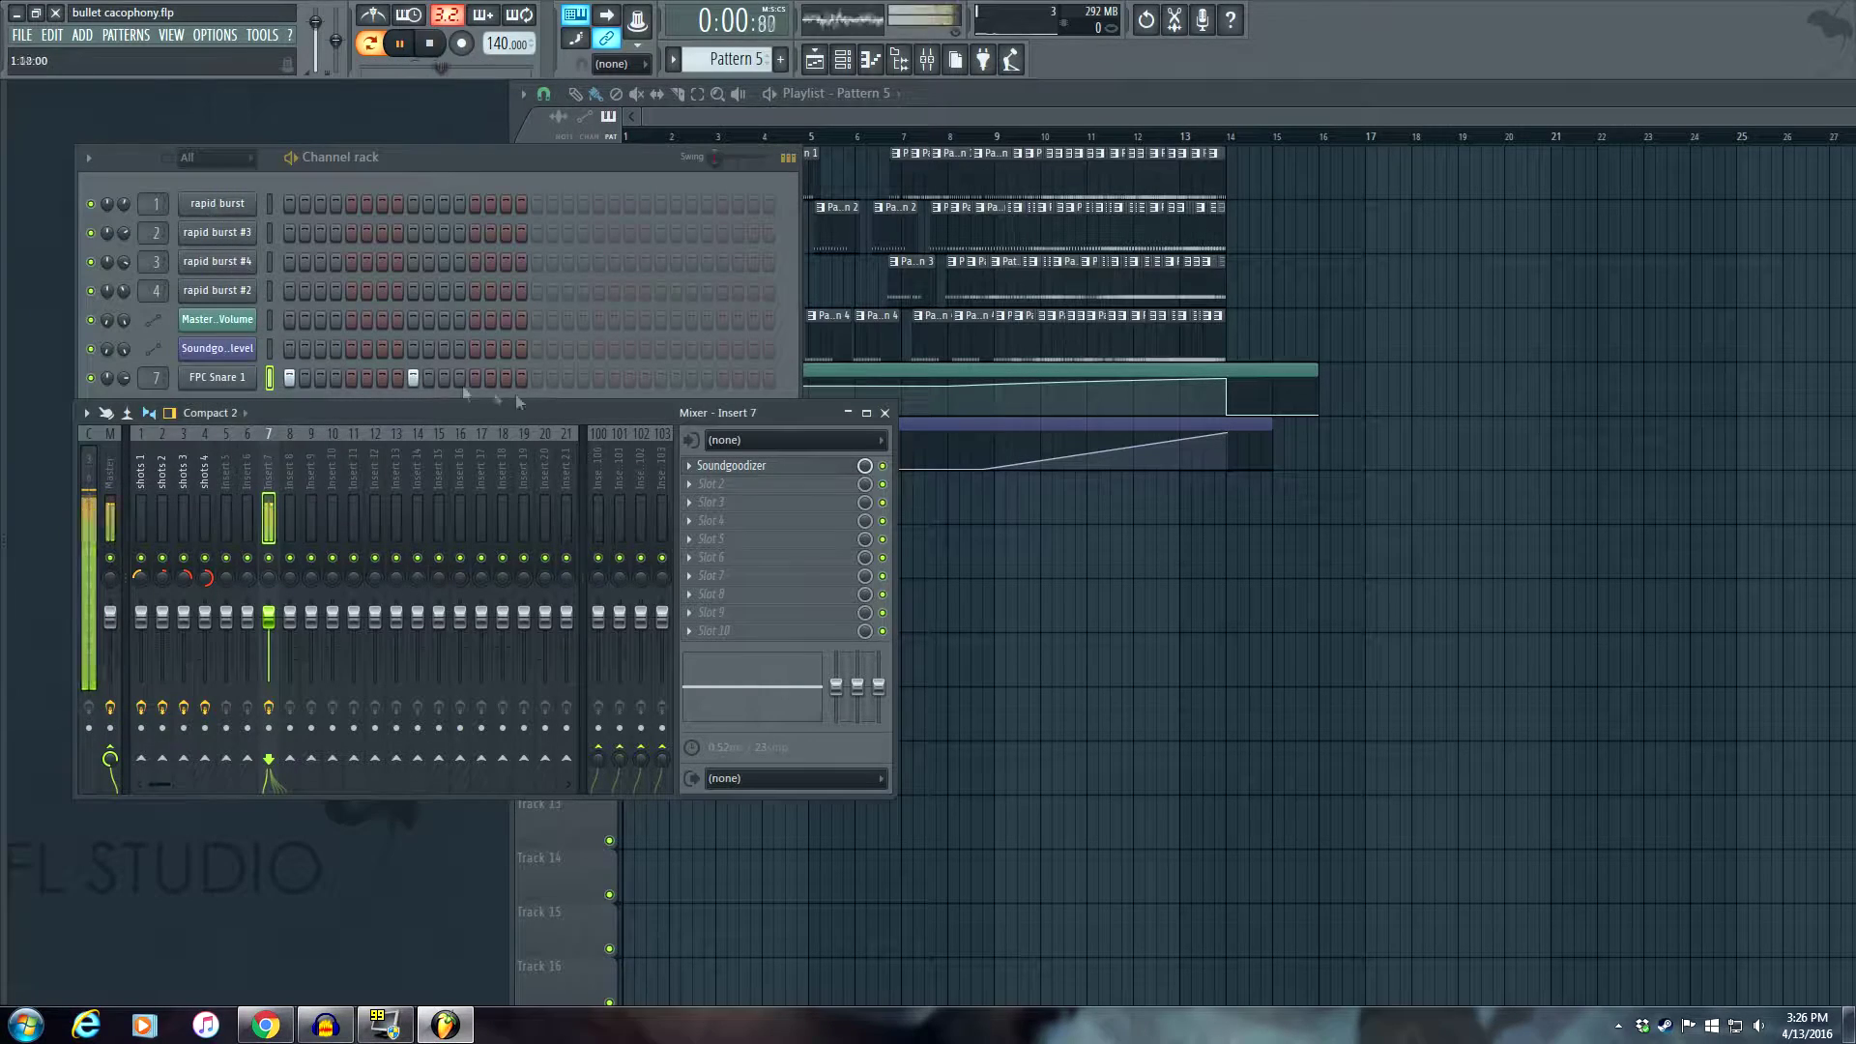
Add Fruity Parametric EQ in slot 2, boost bands 2 and 3, cut bands 5, 6 and 7, and close it.
left_click(688, 483)
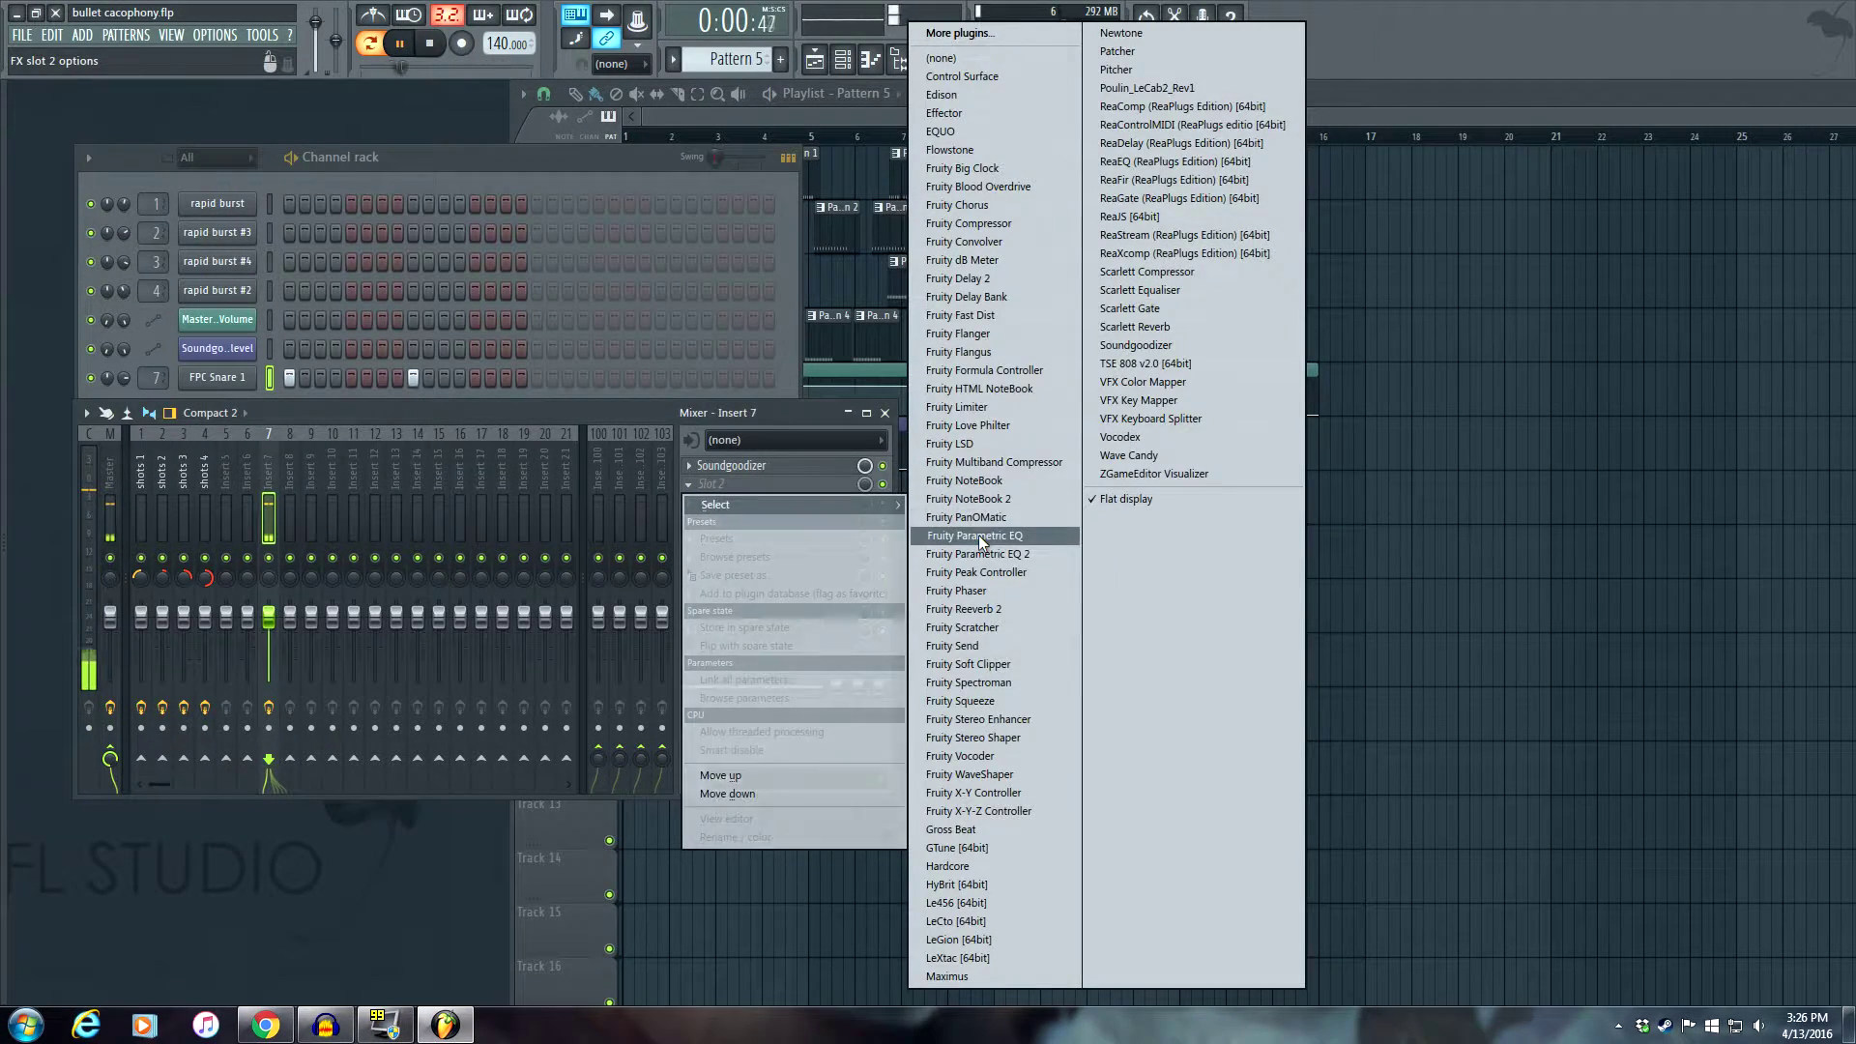
left_click(978, 536)
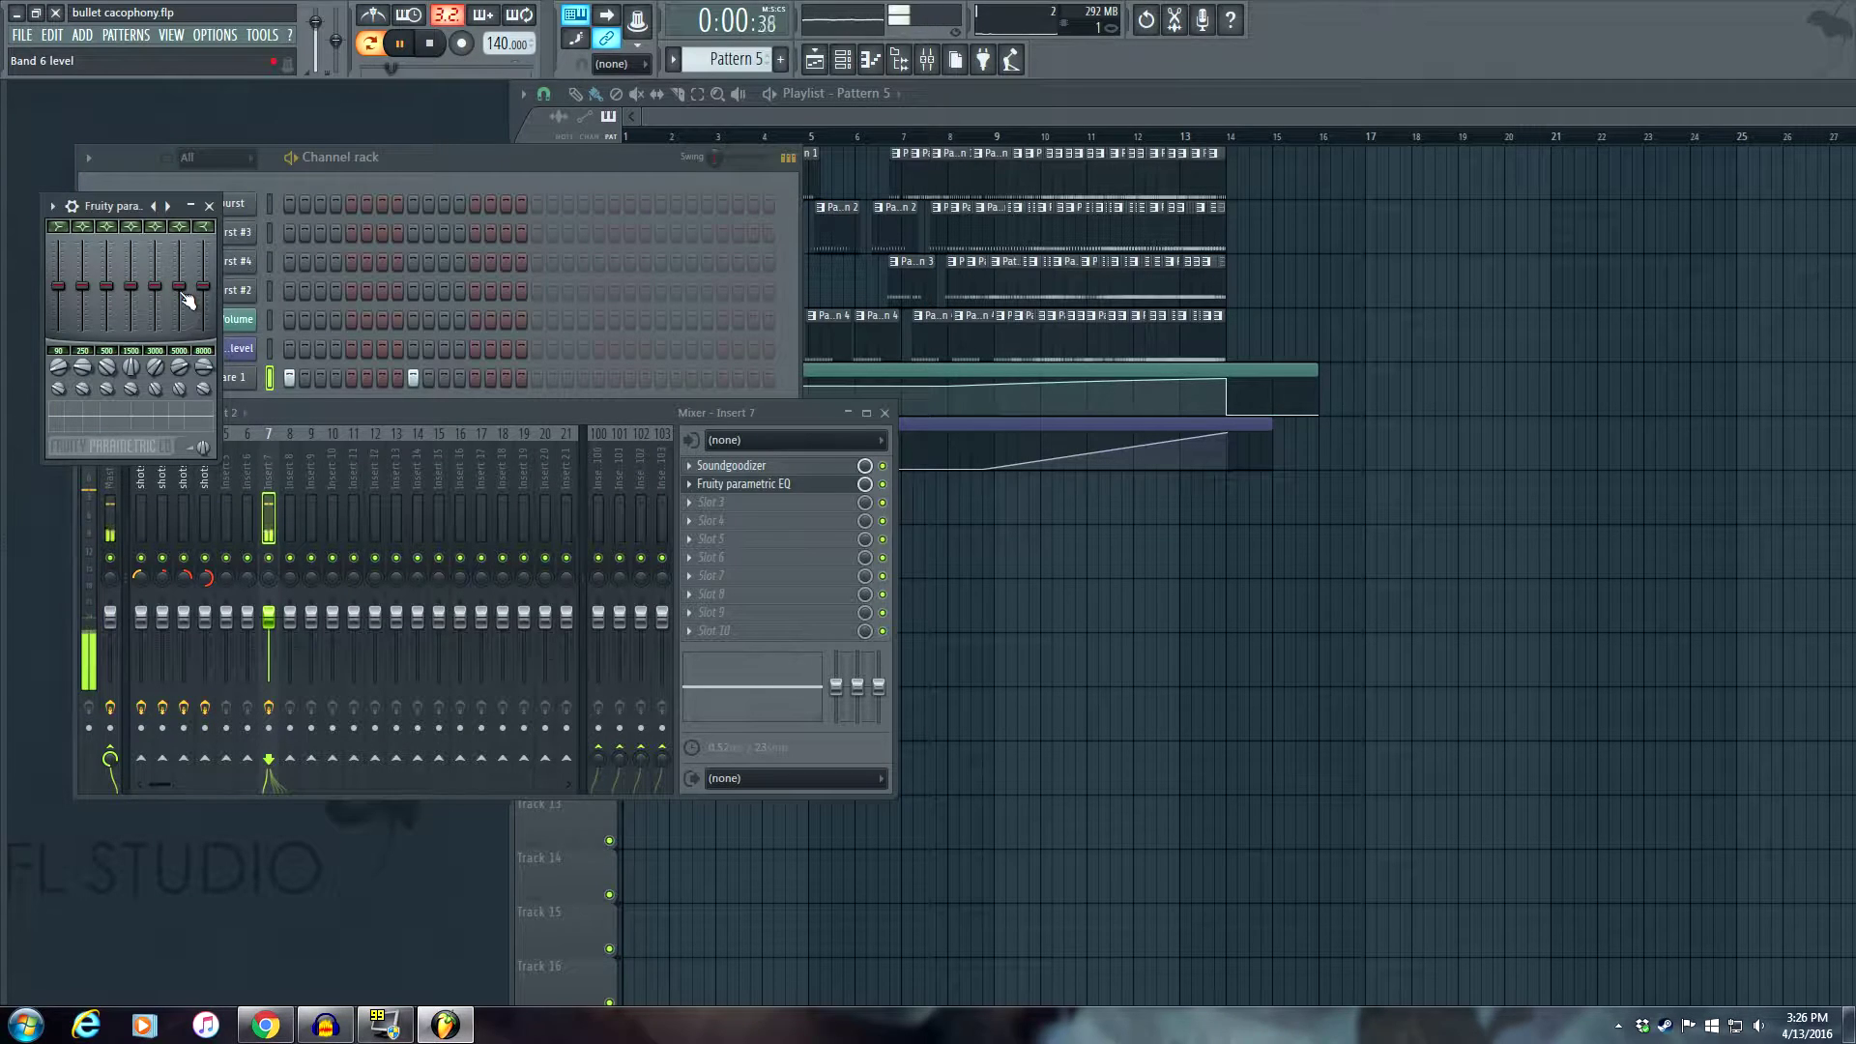
left_click_drag(82, 286, 82, 268)
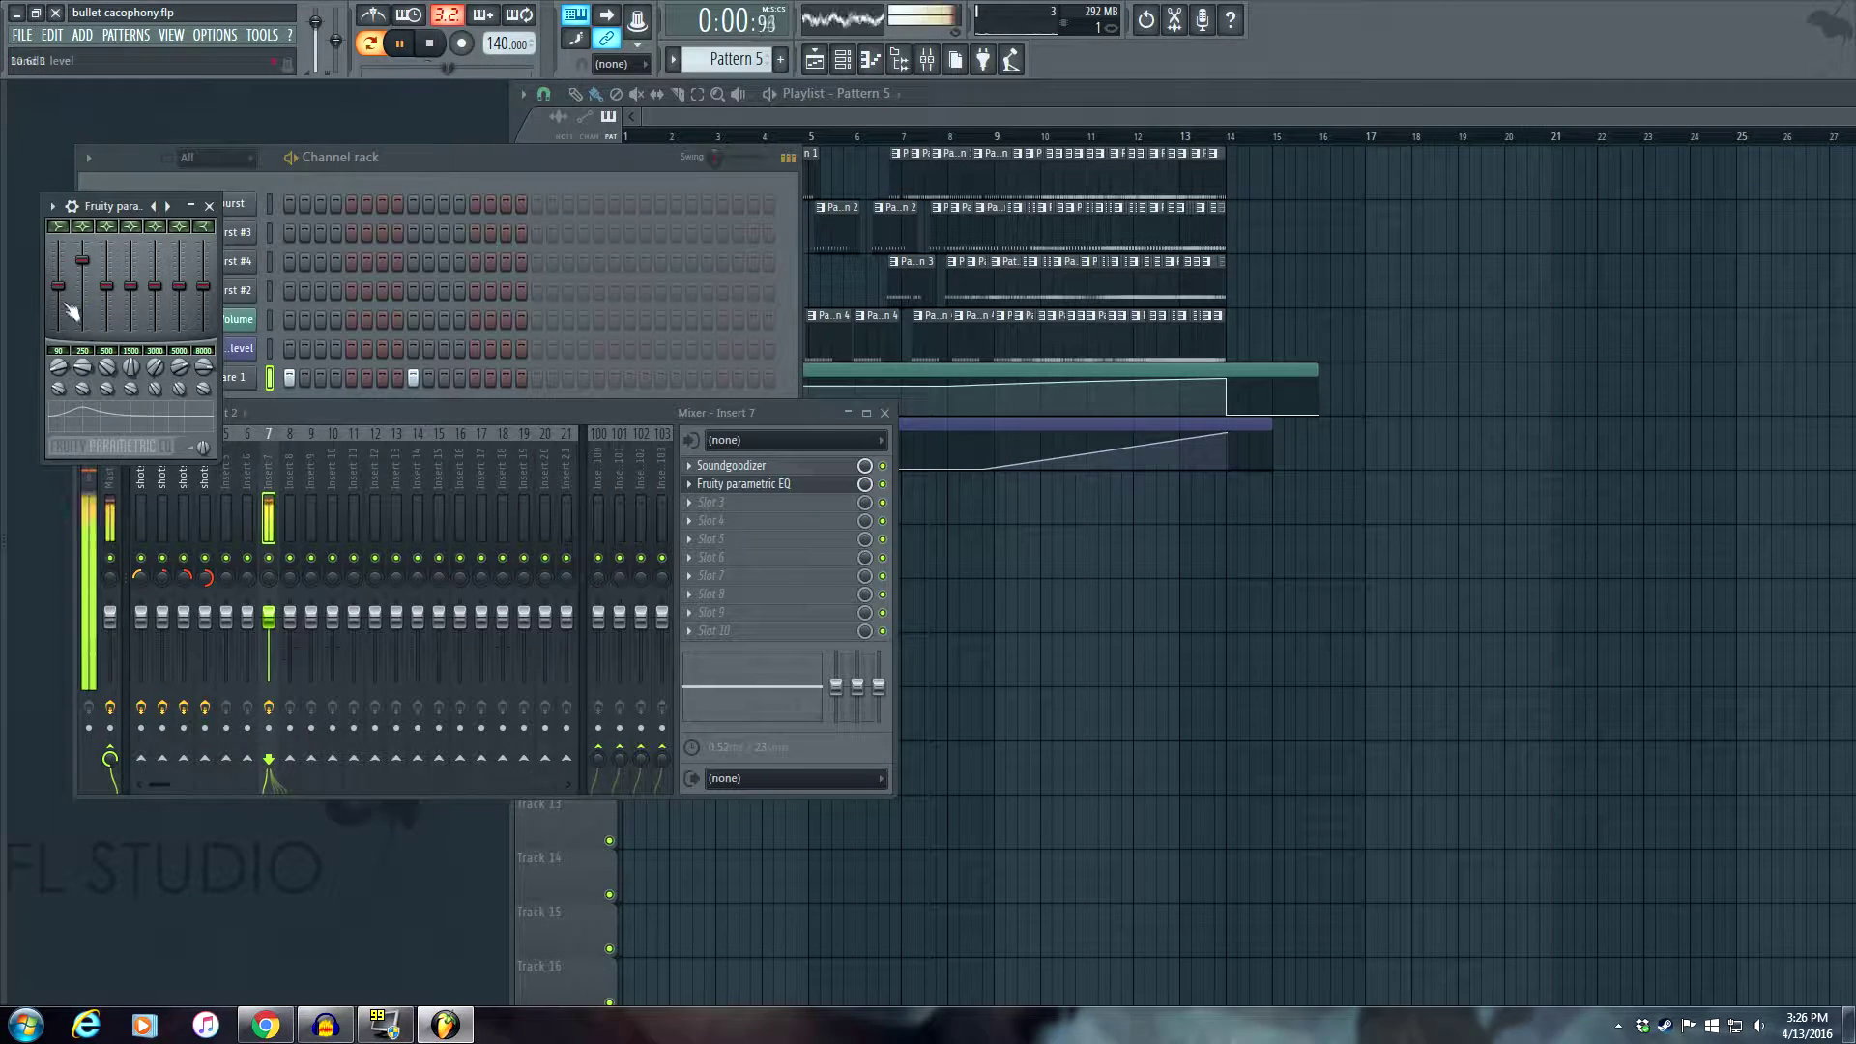
left_click_drag(180, 287, 179, 303)
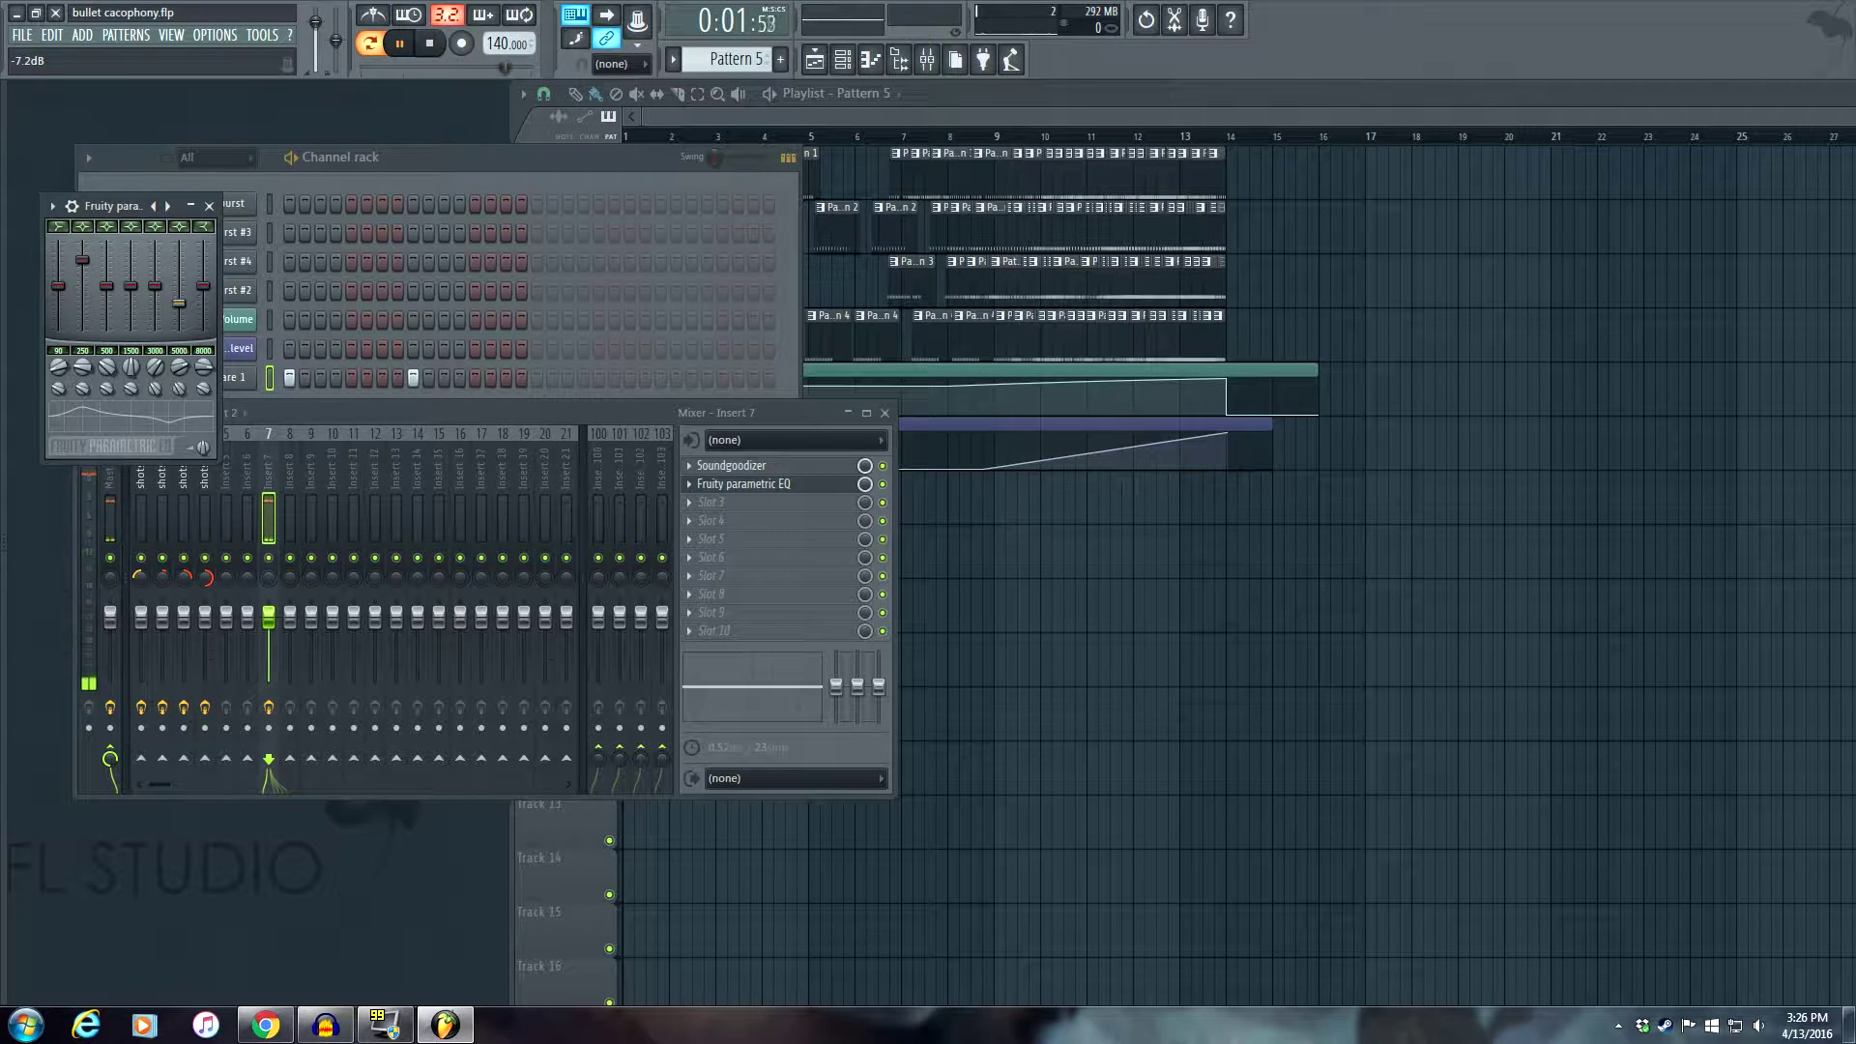
left_click_drag(203, 286, 165, 311)
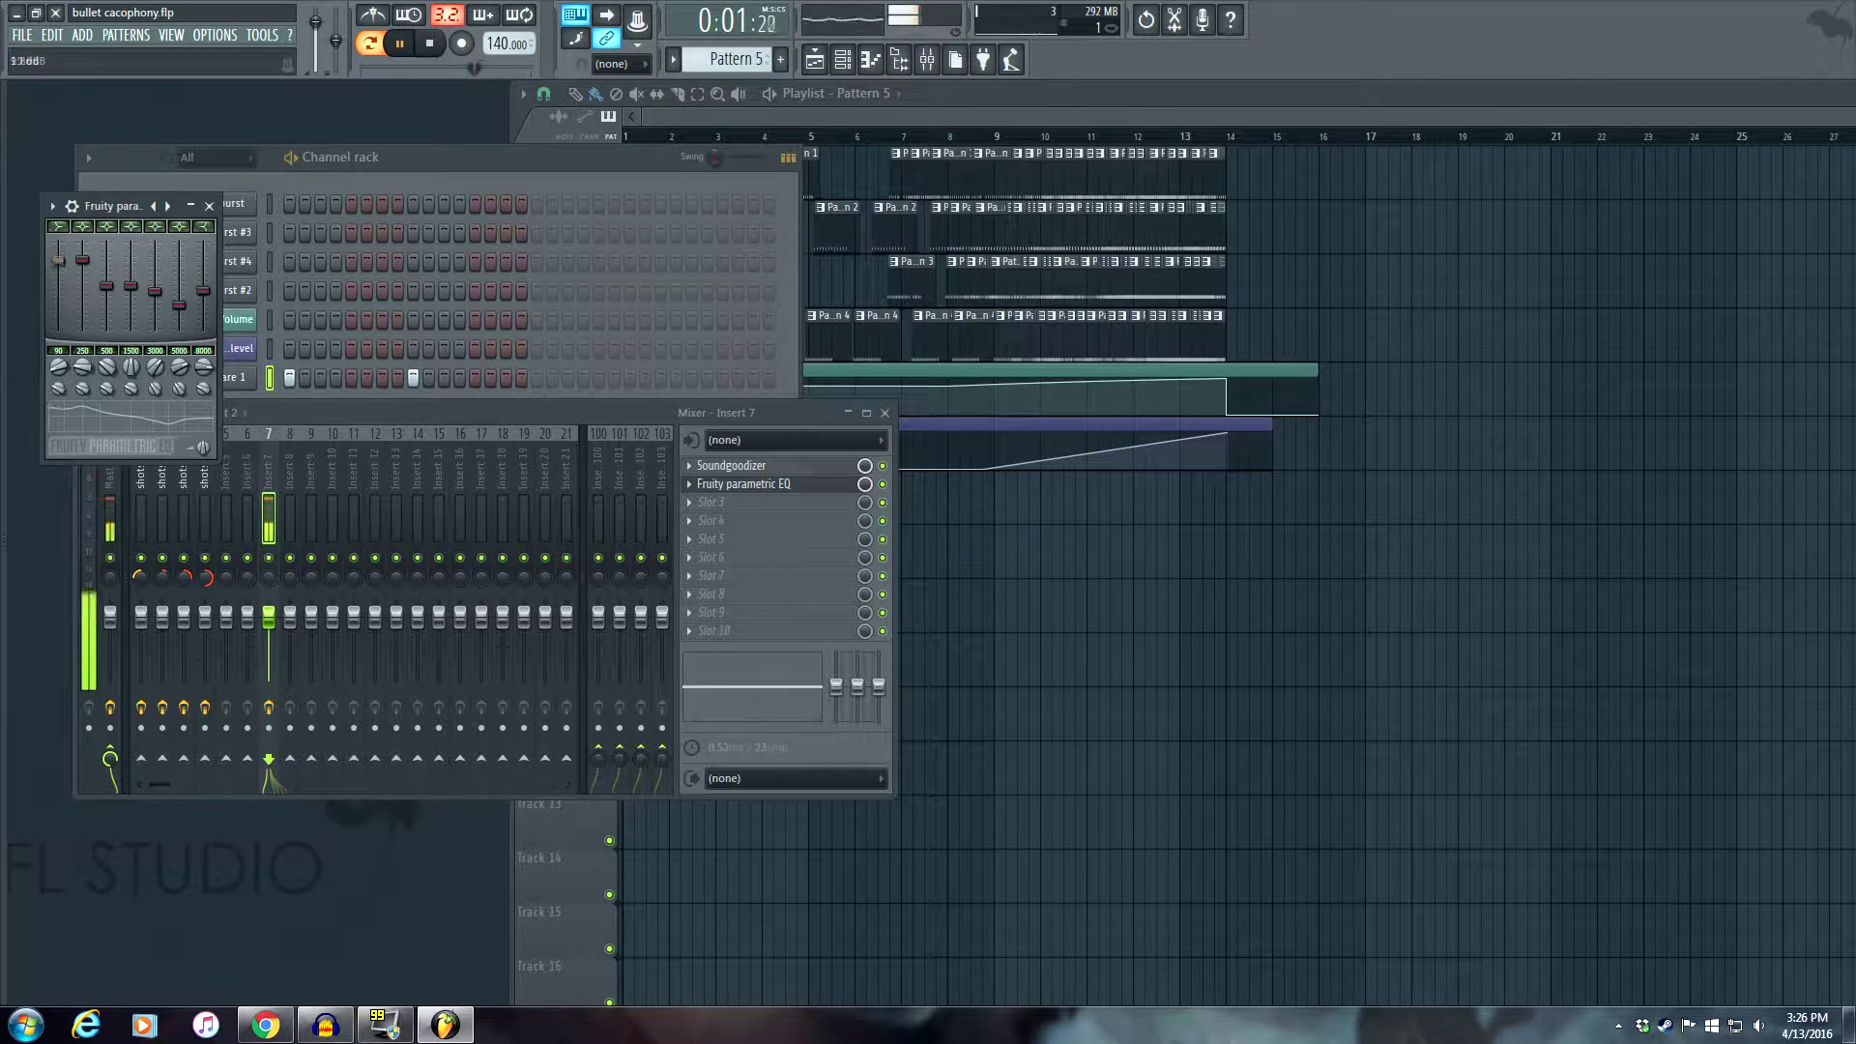
left_click_drag(107, 286, 106, 279)
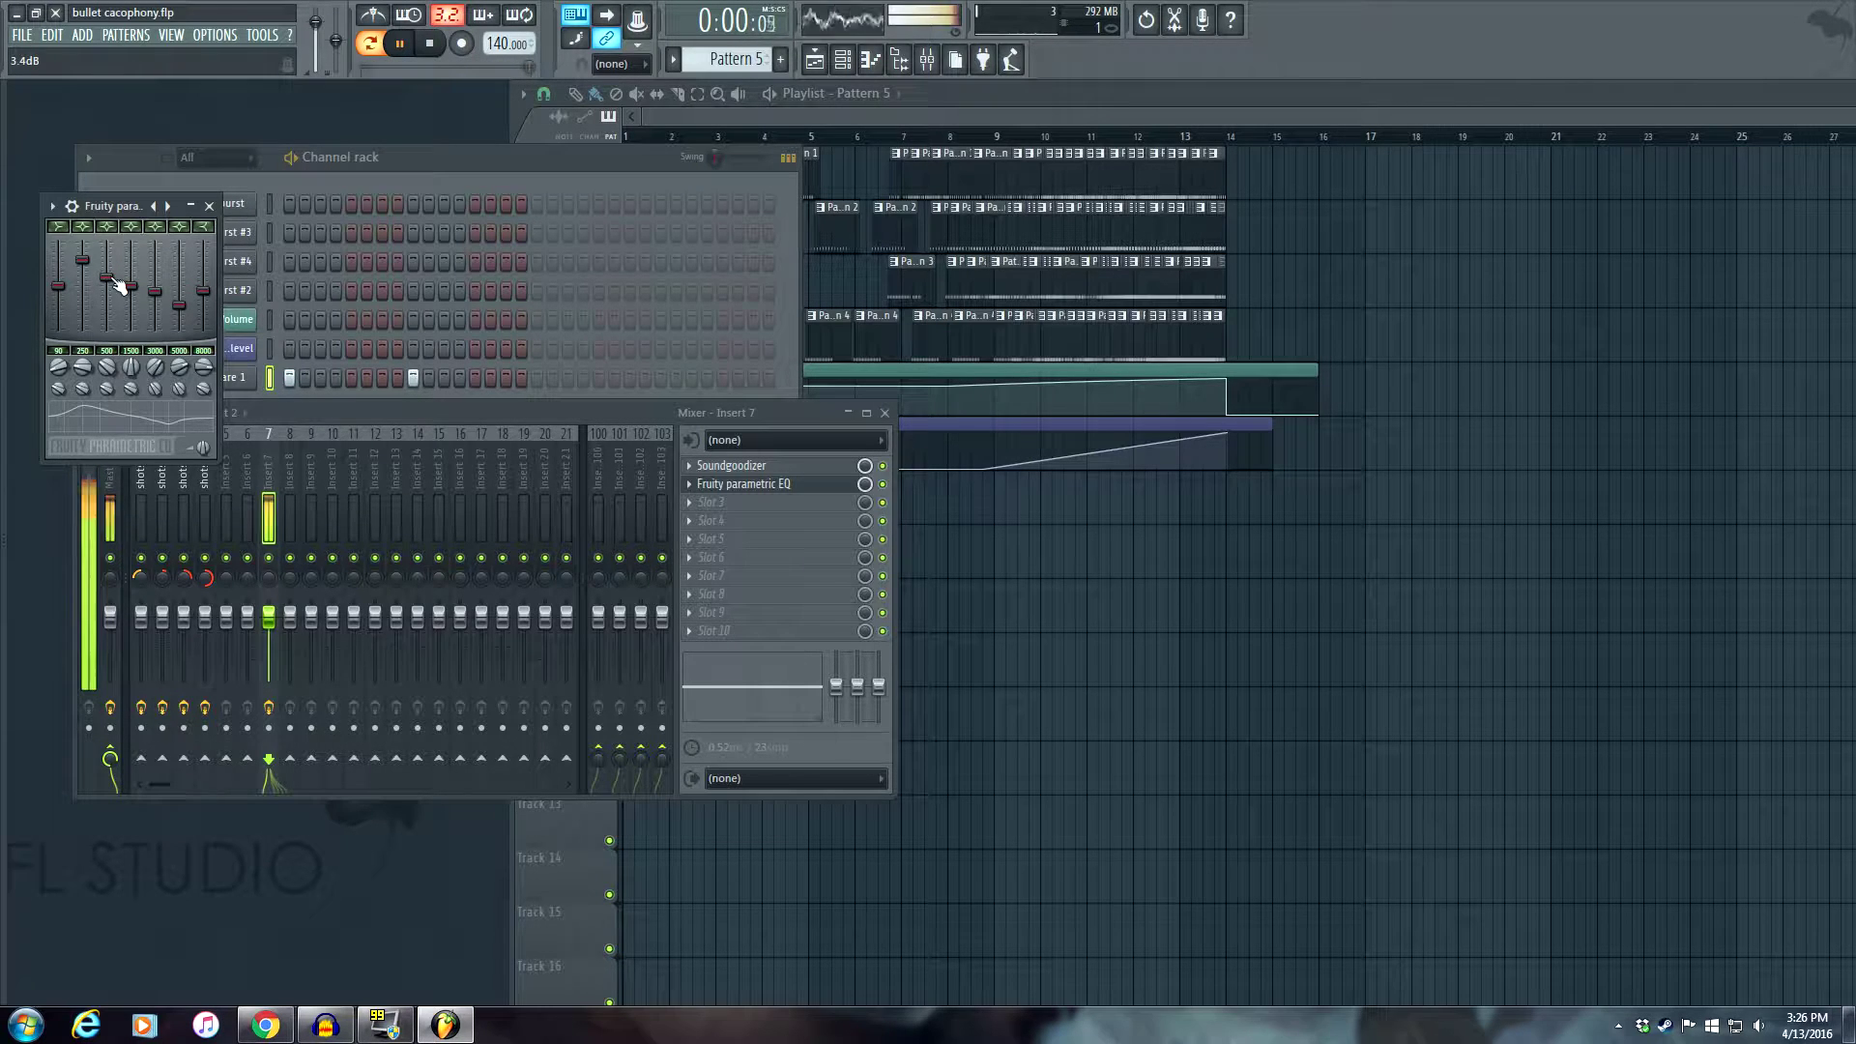
left_click(209, 206)
Restart the snare pattern to hear it with the equalizer applied, and stop playback.
left_click(290, 164)
key("space")
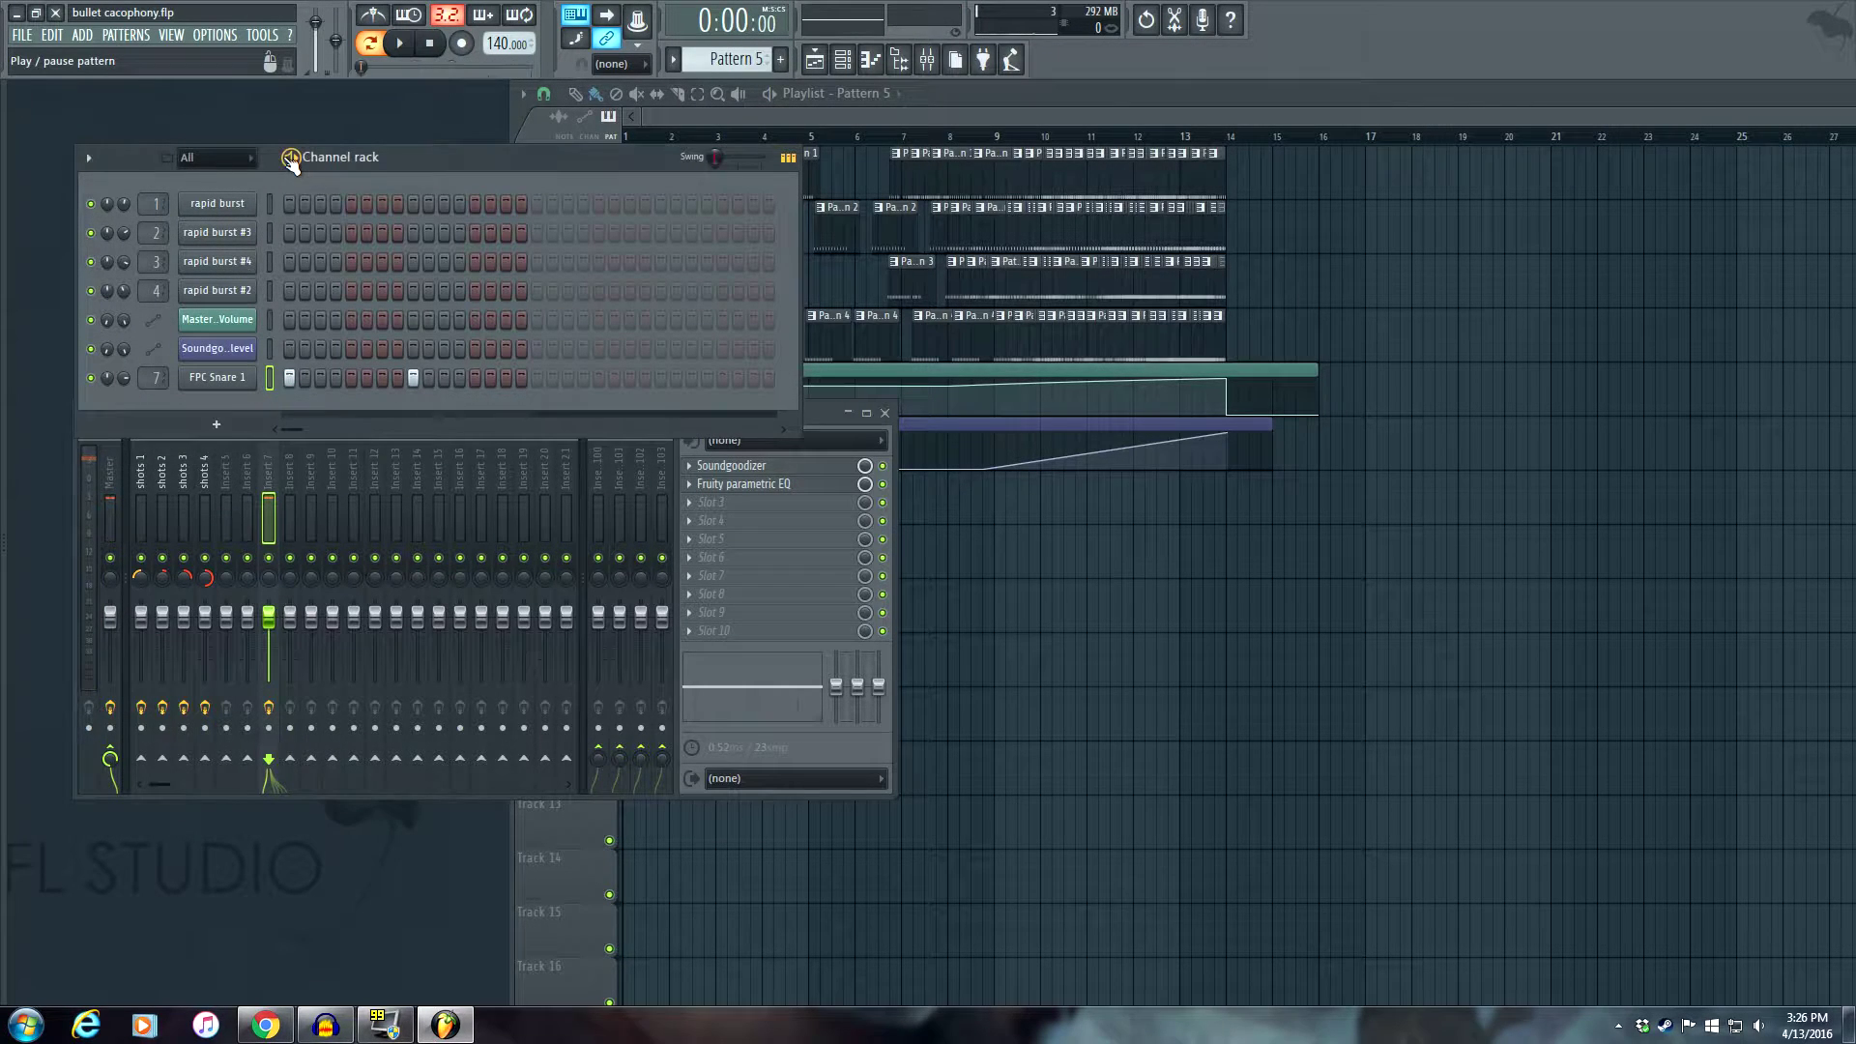
key("space")
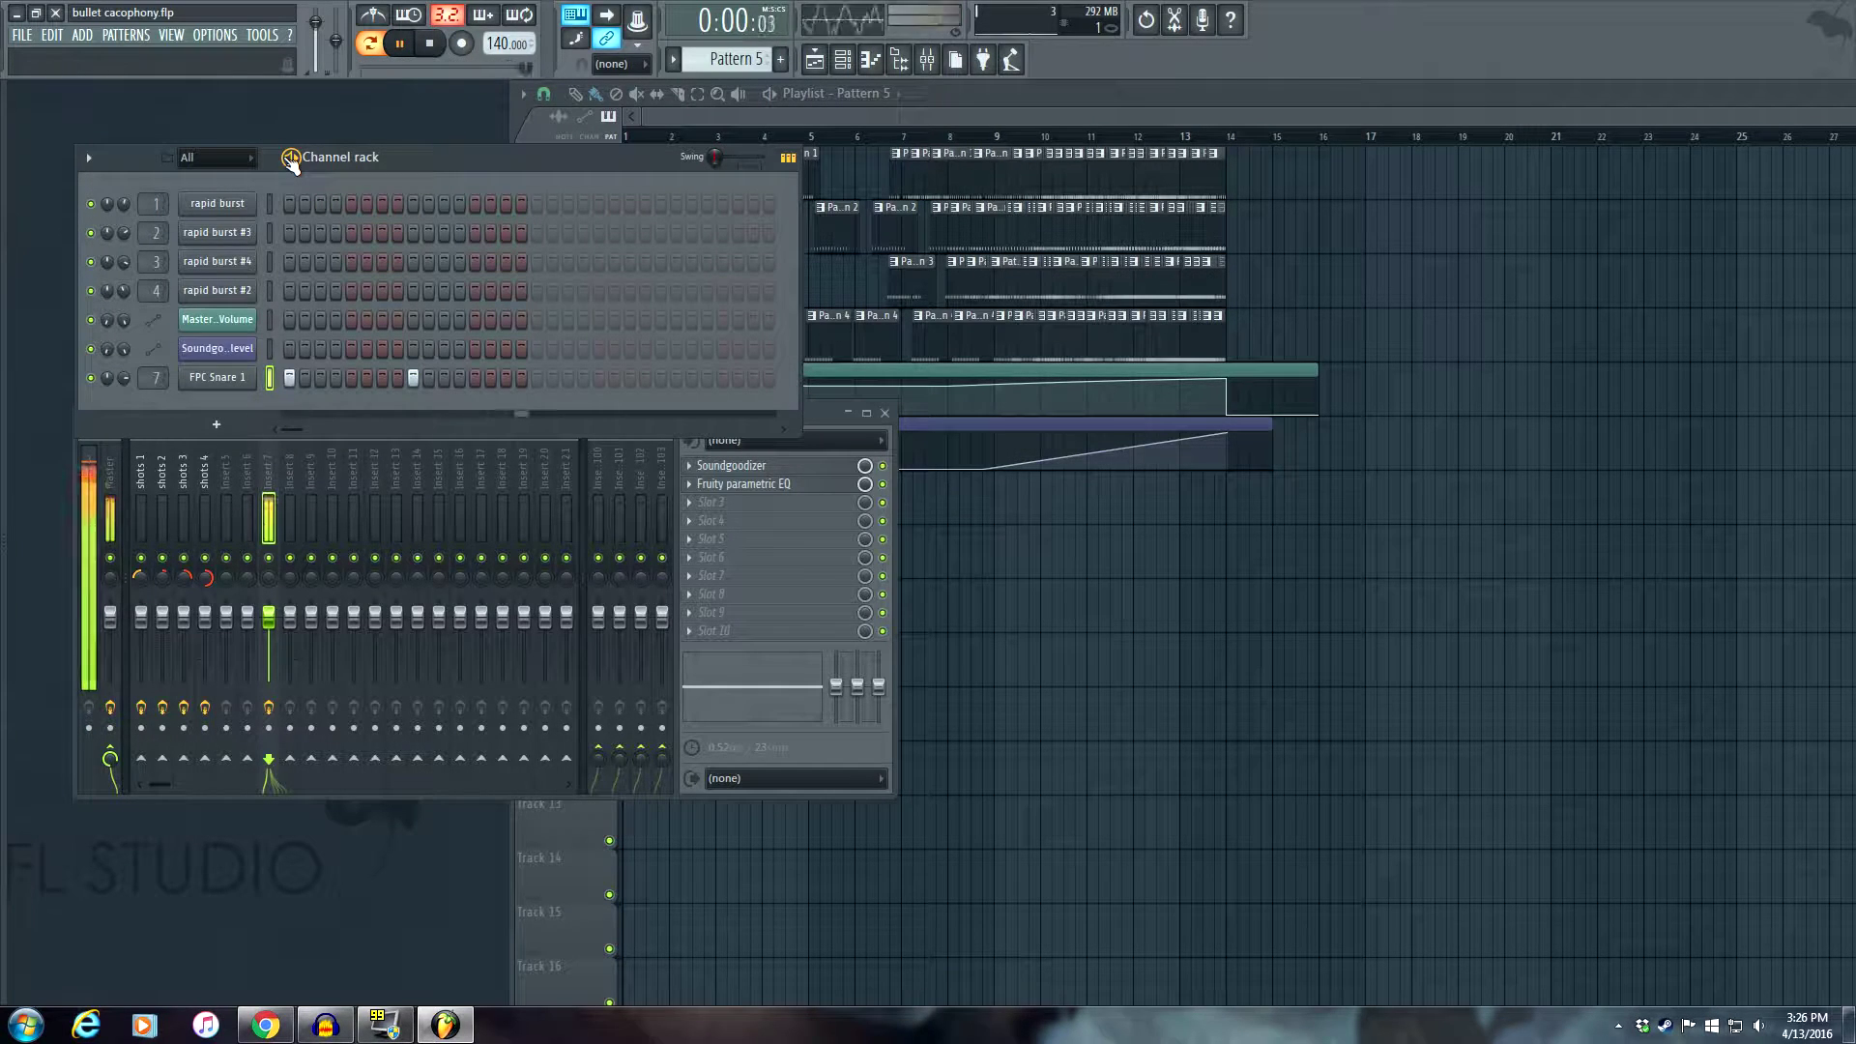
key("space")
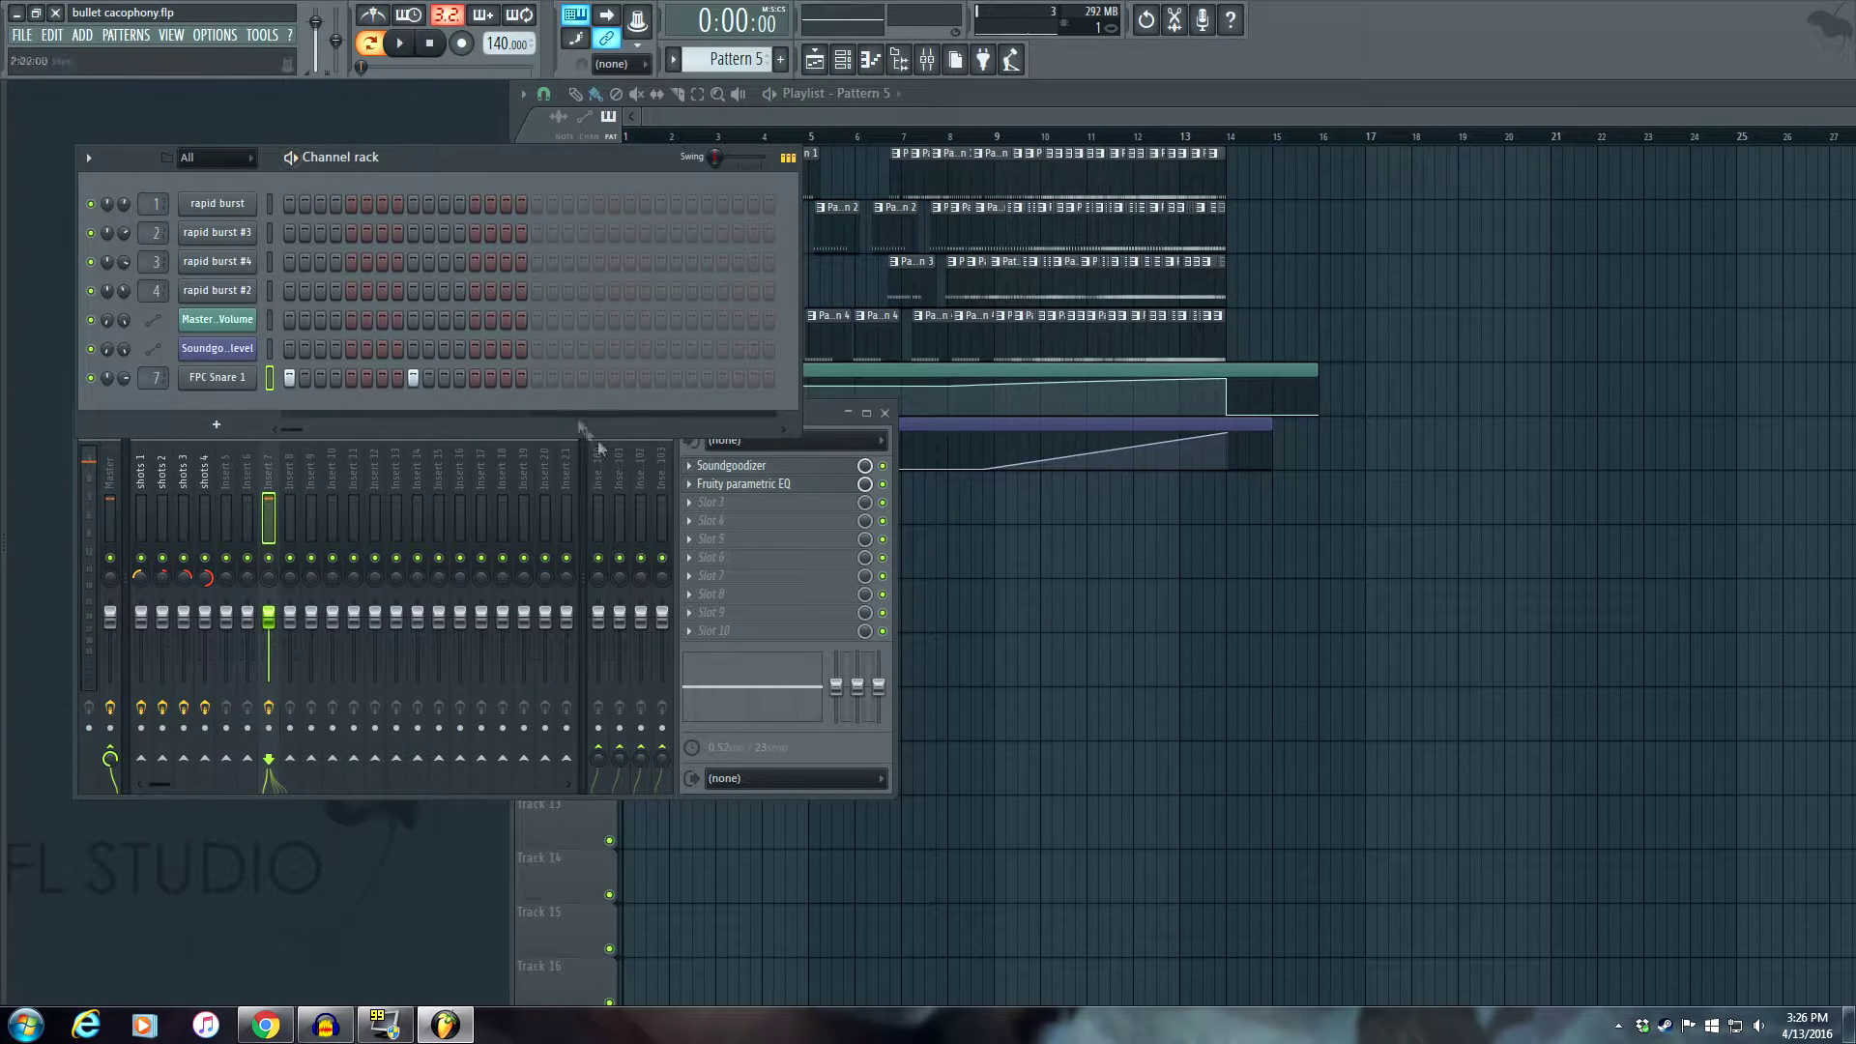
Add Fruity Reeverb 2 in the snare track's third effect slot and simplify its room to a shape with few walls.
left_click(689, 501)
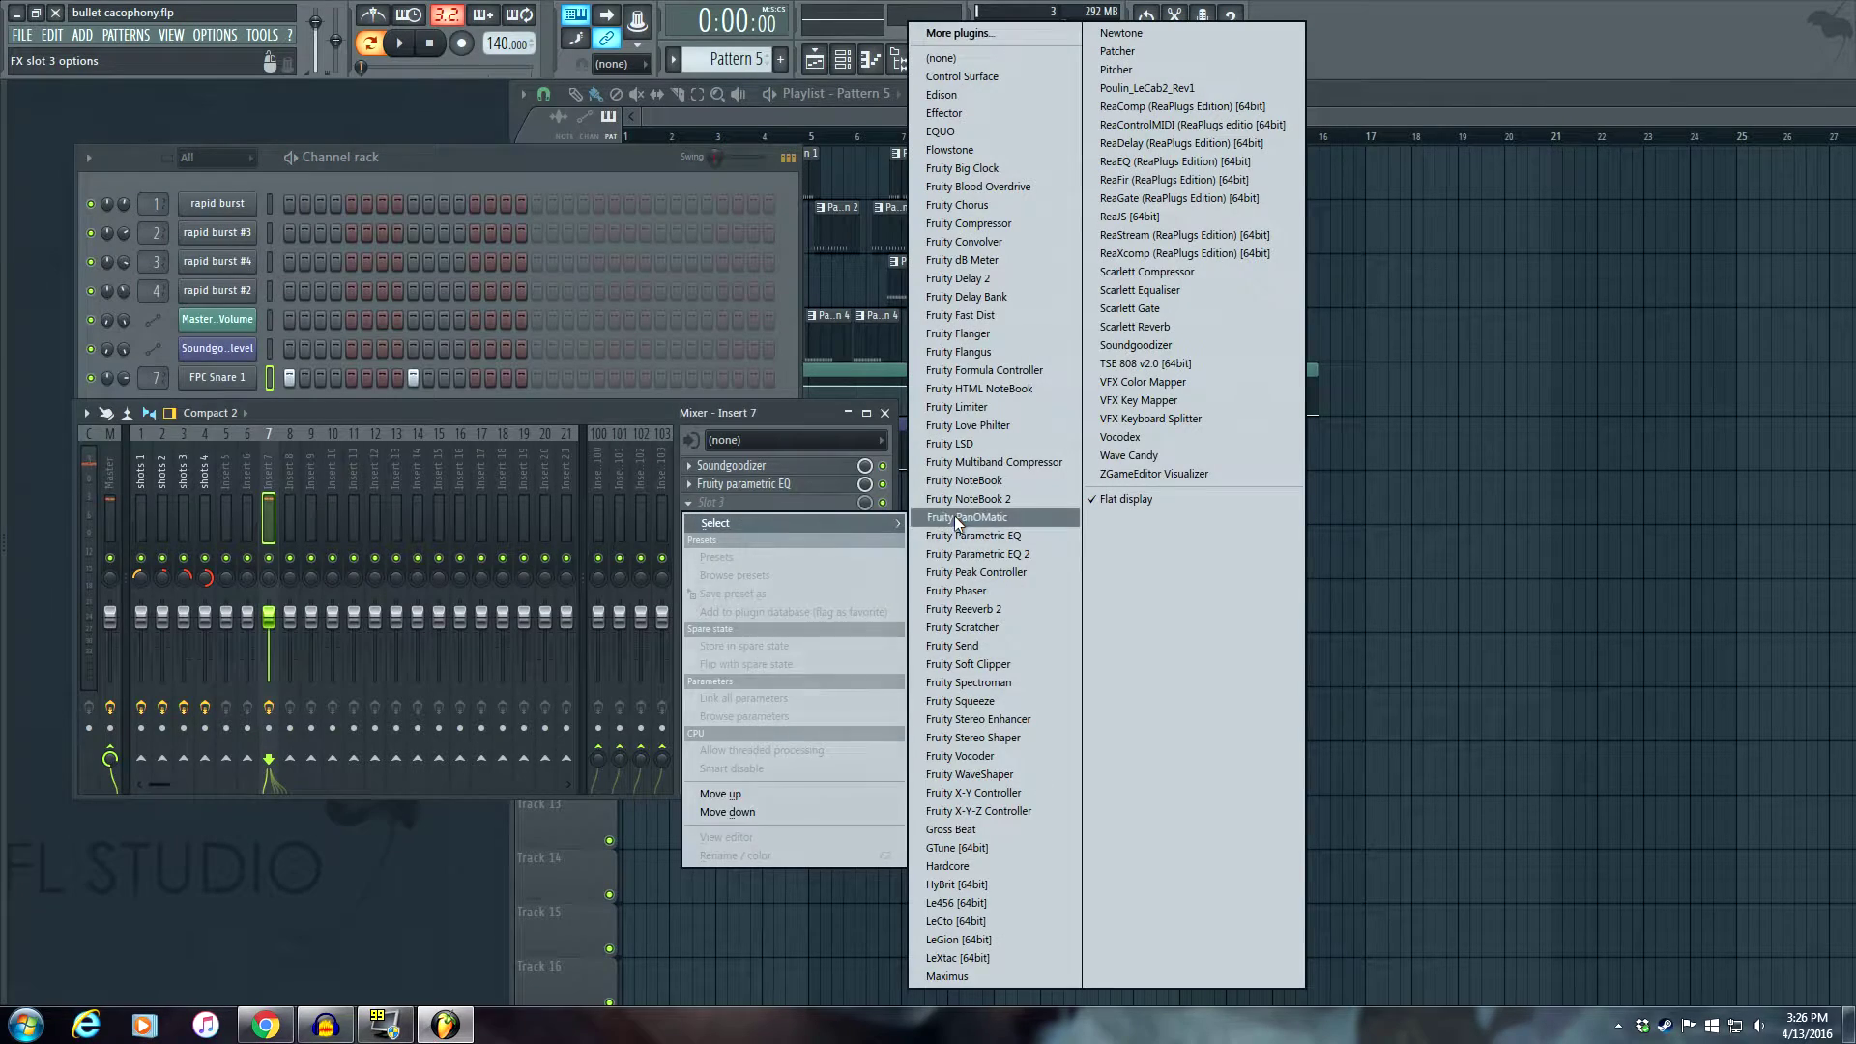
left_click(1020, 601)
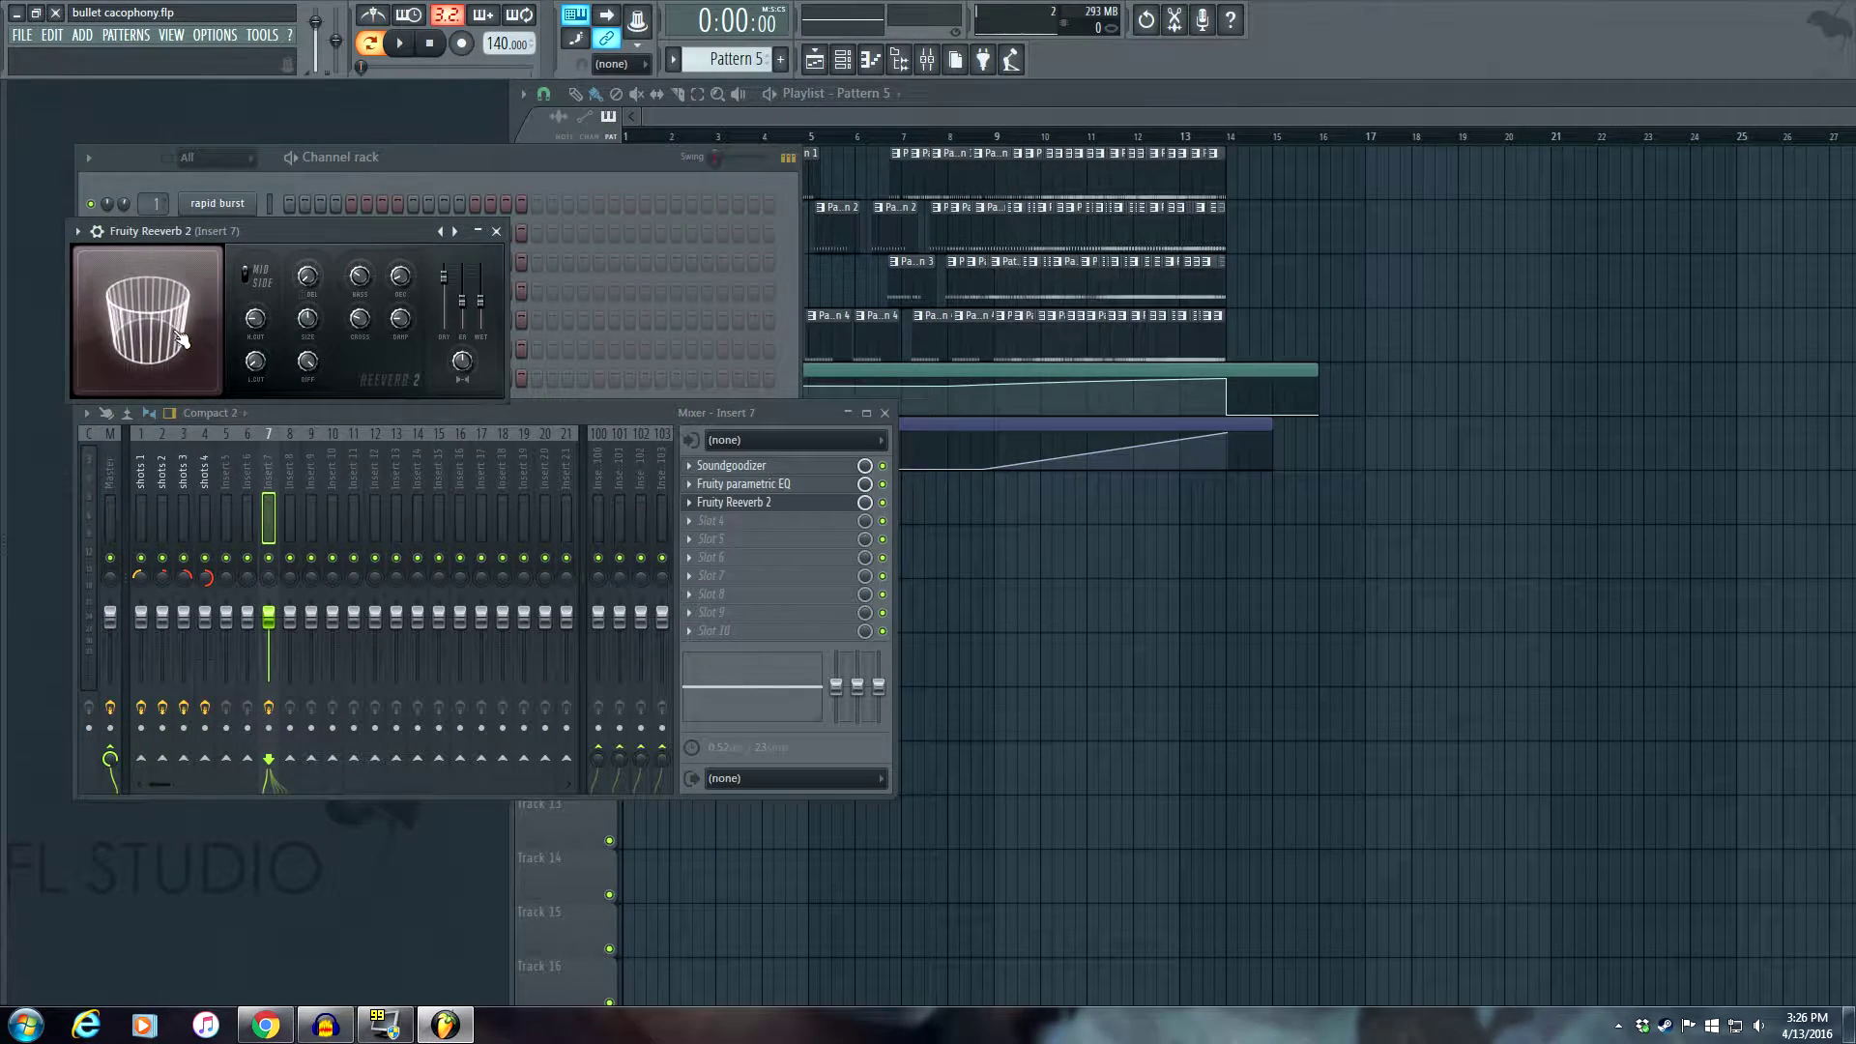
left_click_drag(179, 337, 186, 415)
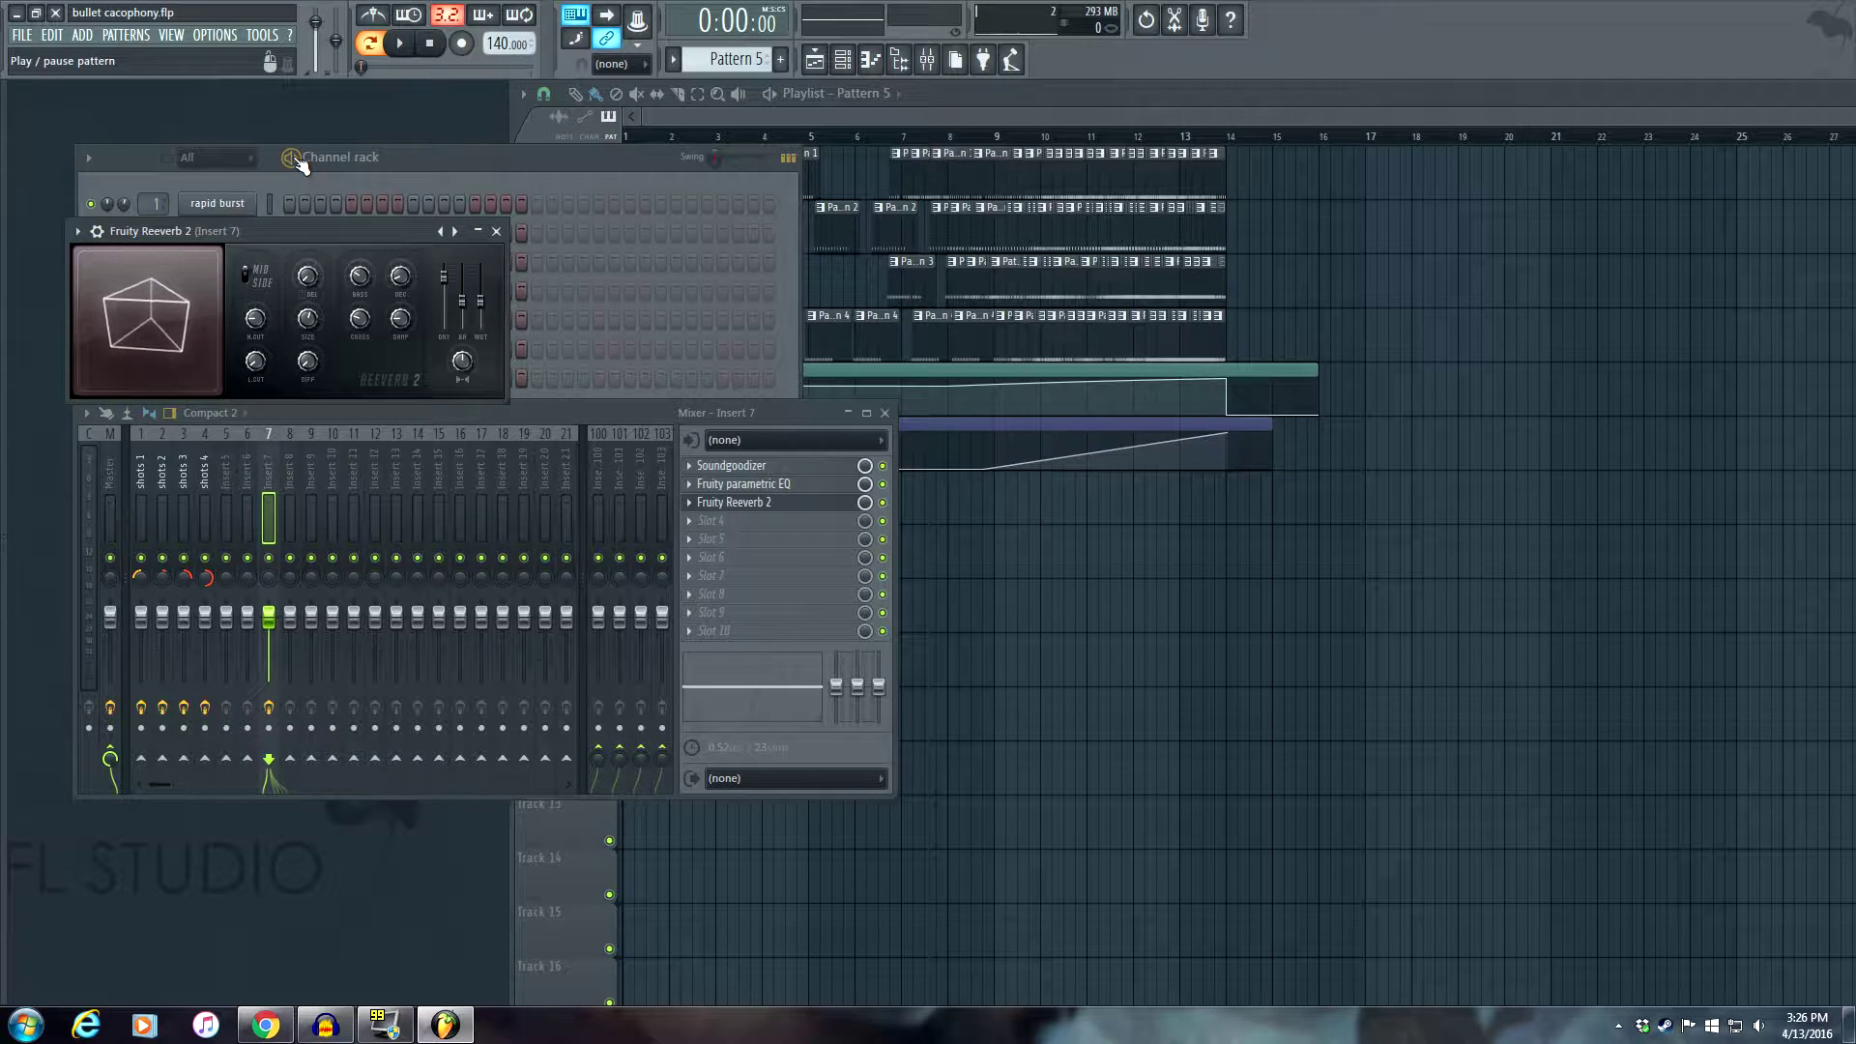
Play the snare pattern to hear it with the reverb, stop playback, and close the Fruity Reeverb 2 window.
left_click(298, 160)
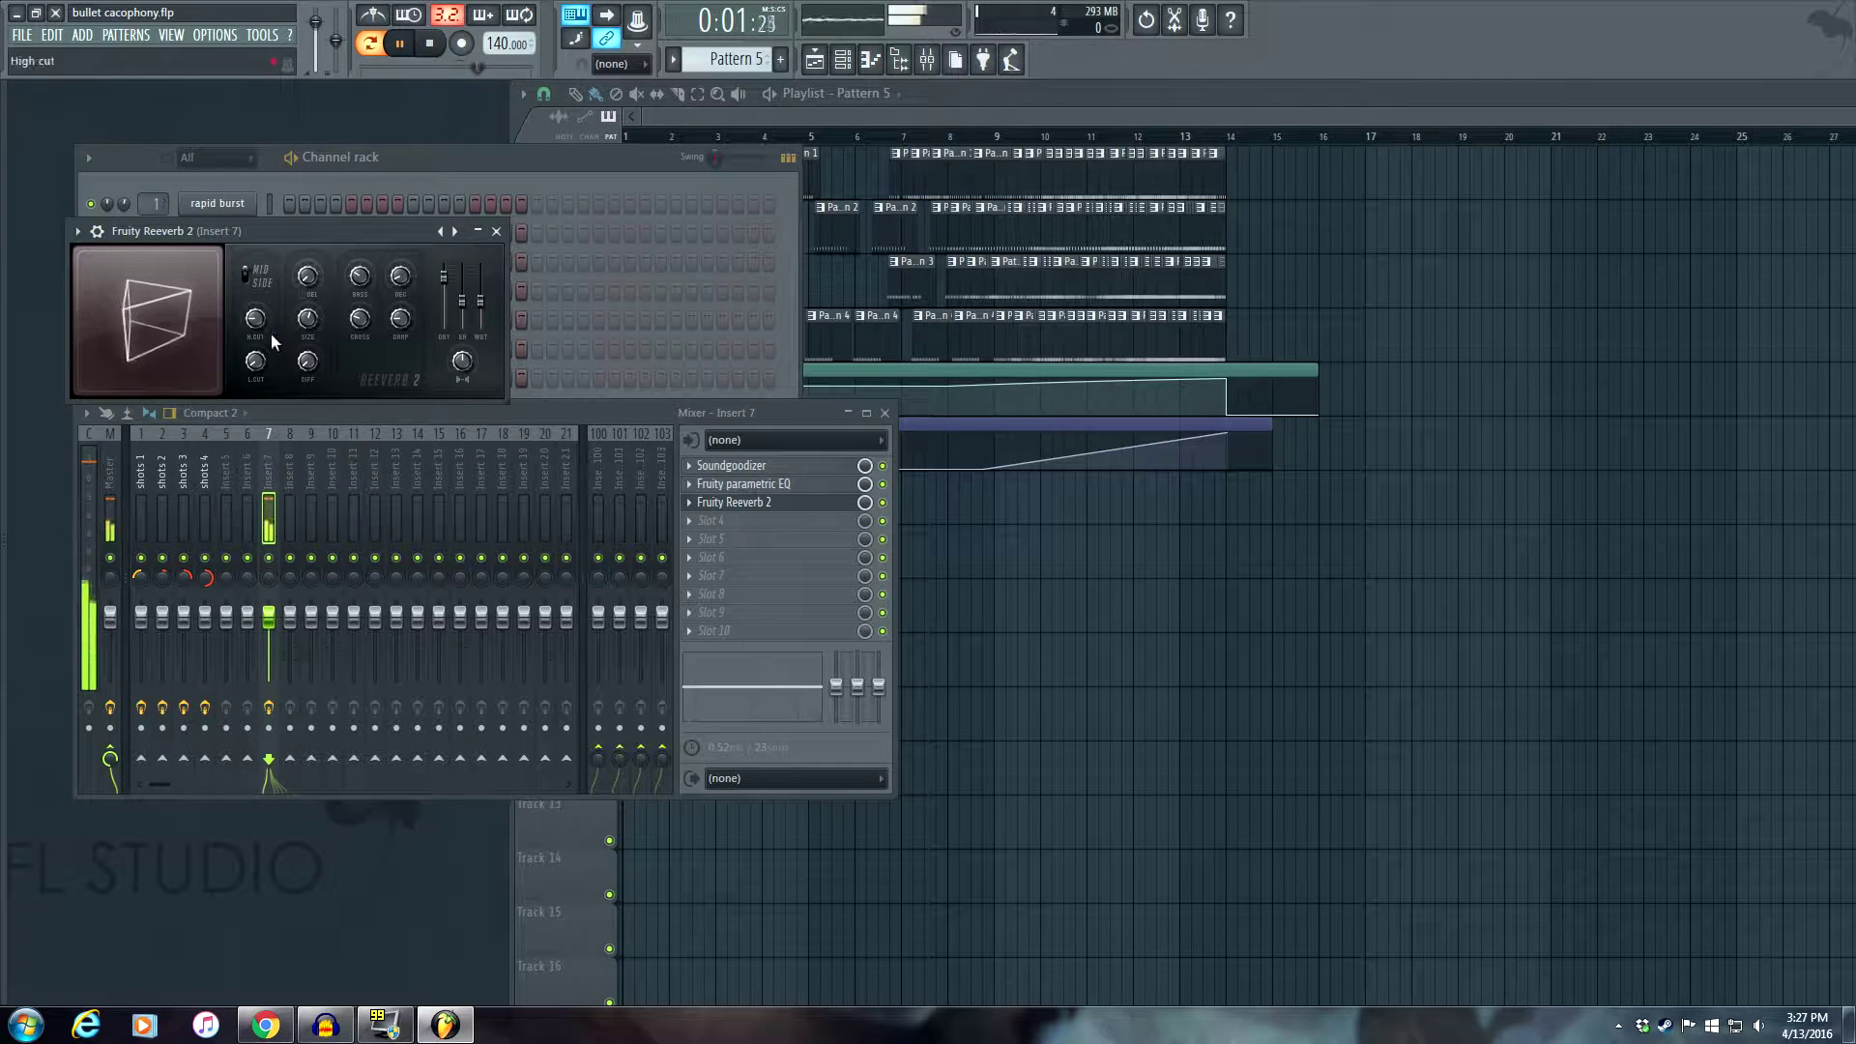
left_click(295, 159)
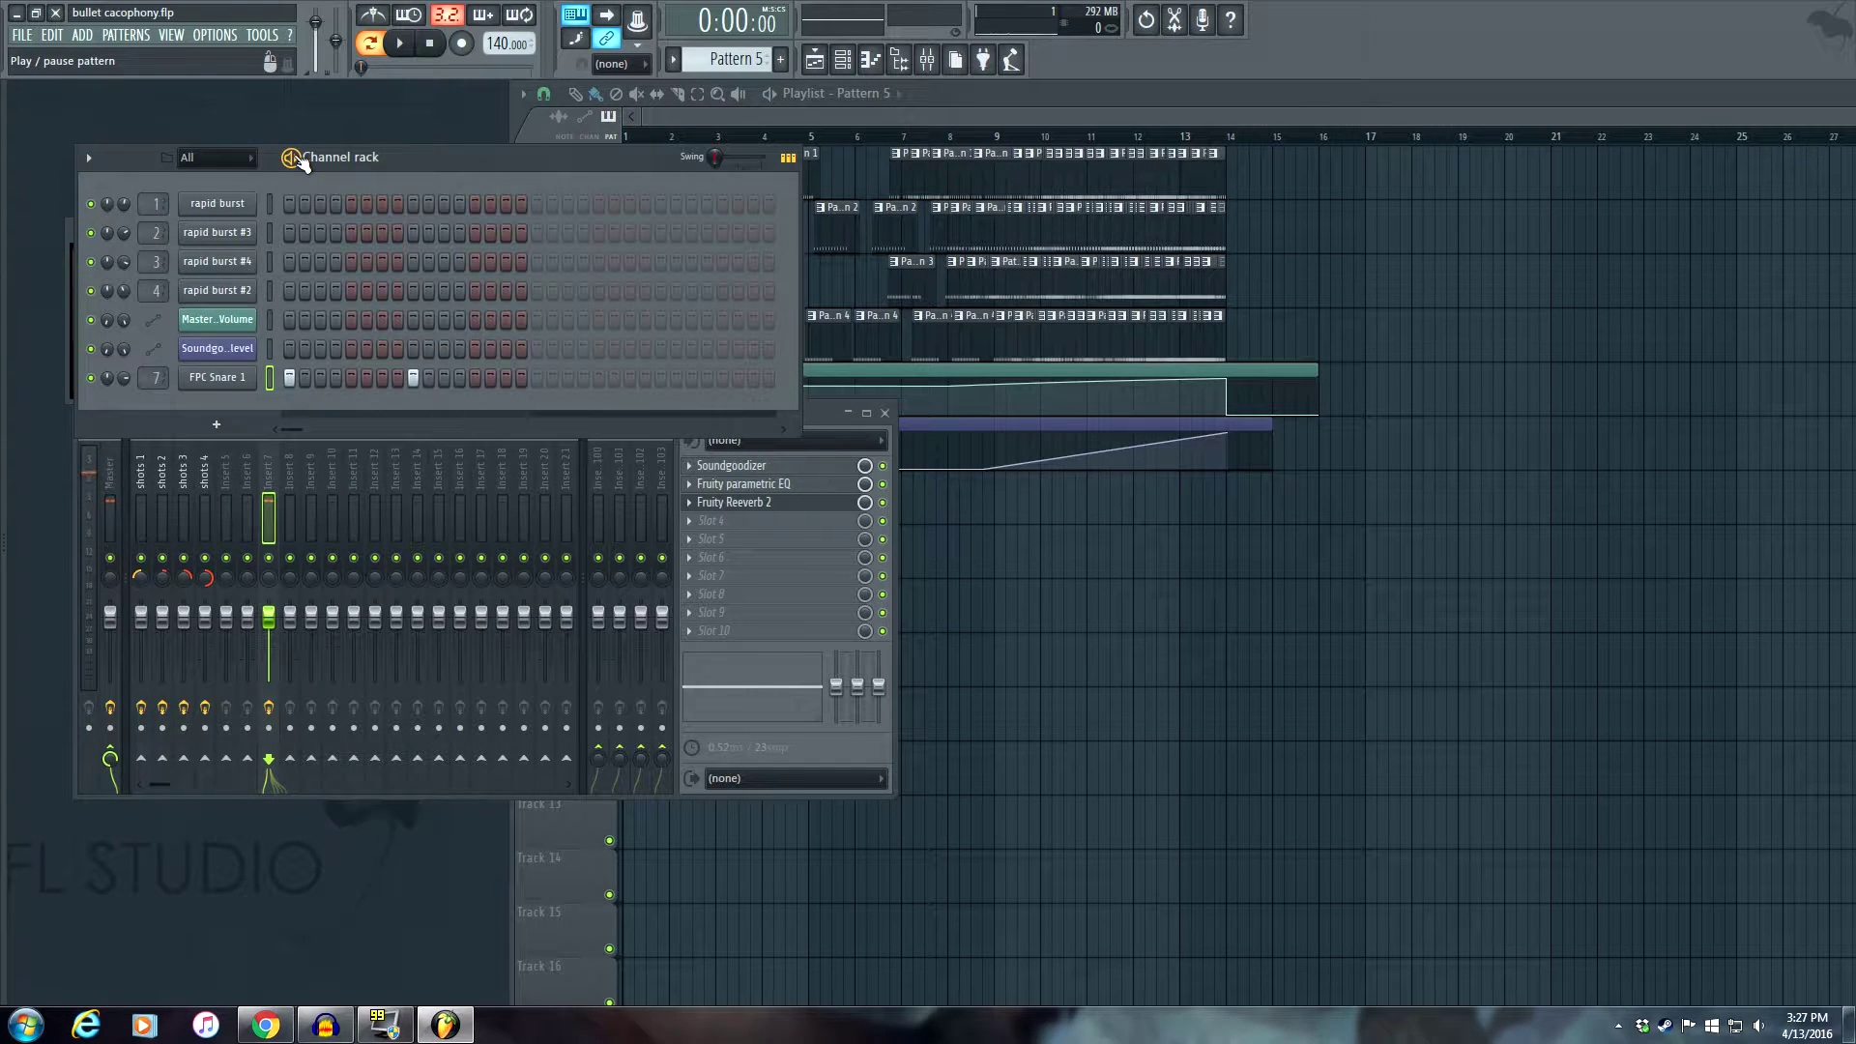
left_click(771, 501)
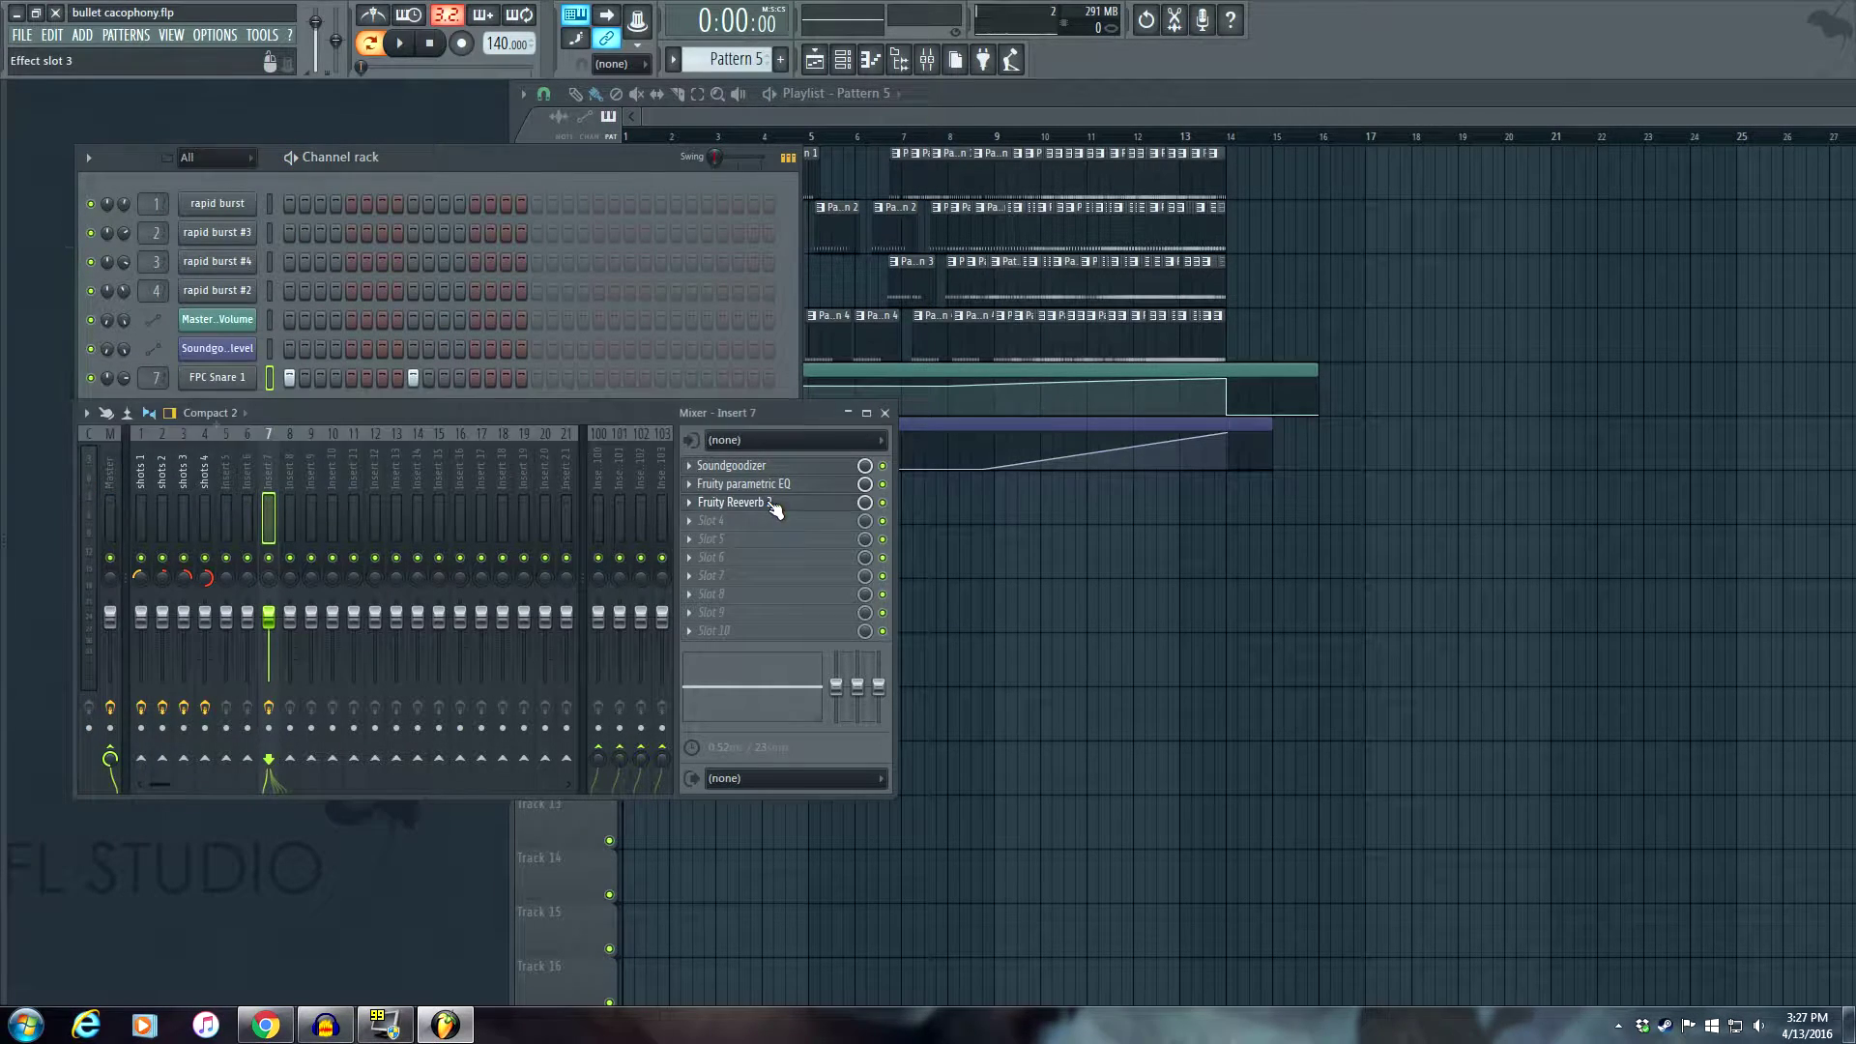
Adjust the wet level in the snare track's Fruity Reeverb 2, check it against the playing pattern, and close the effect window.
left_click(772, 505)
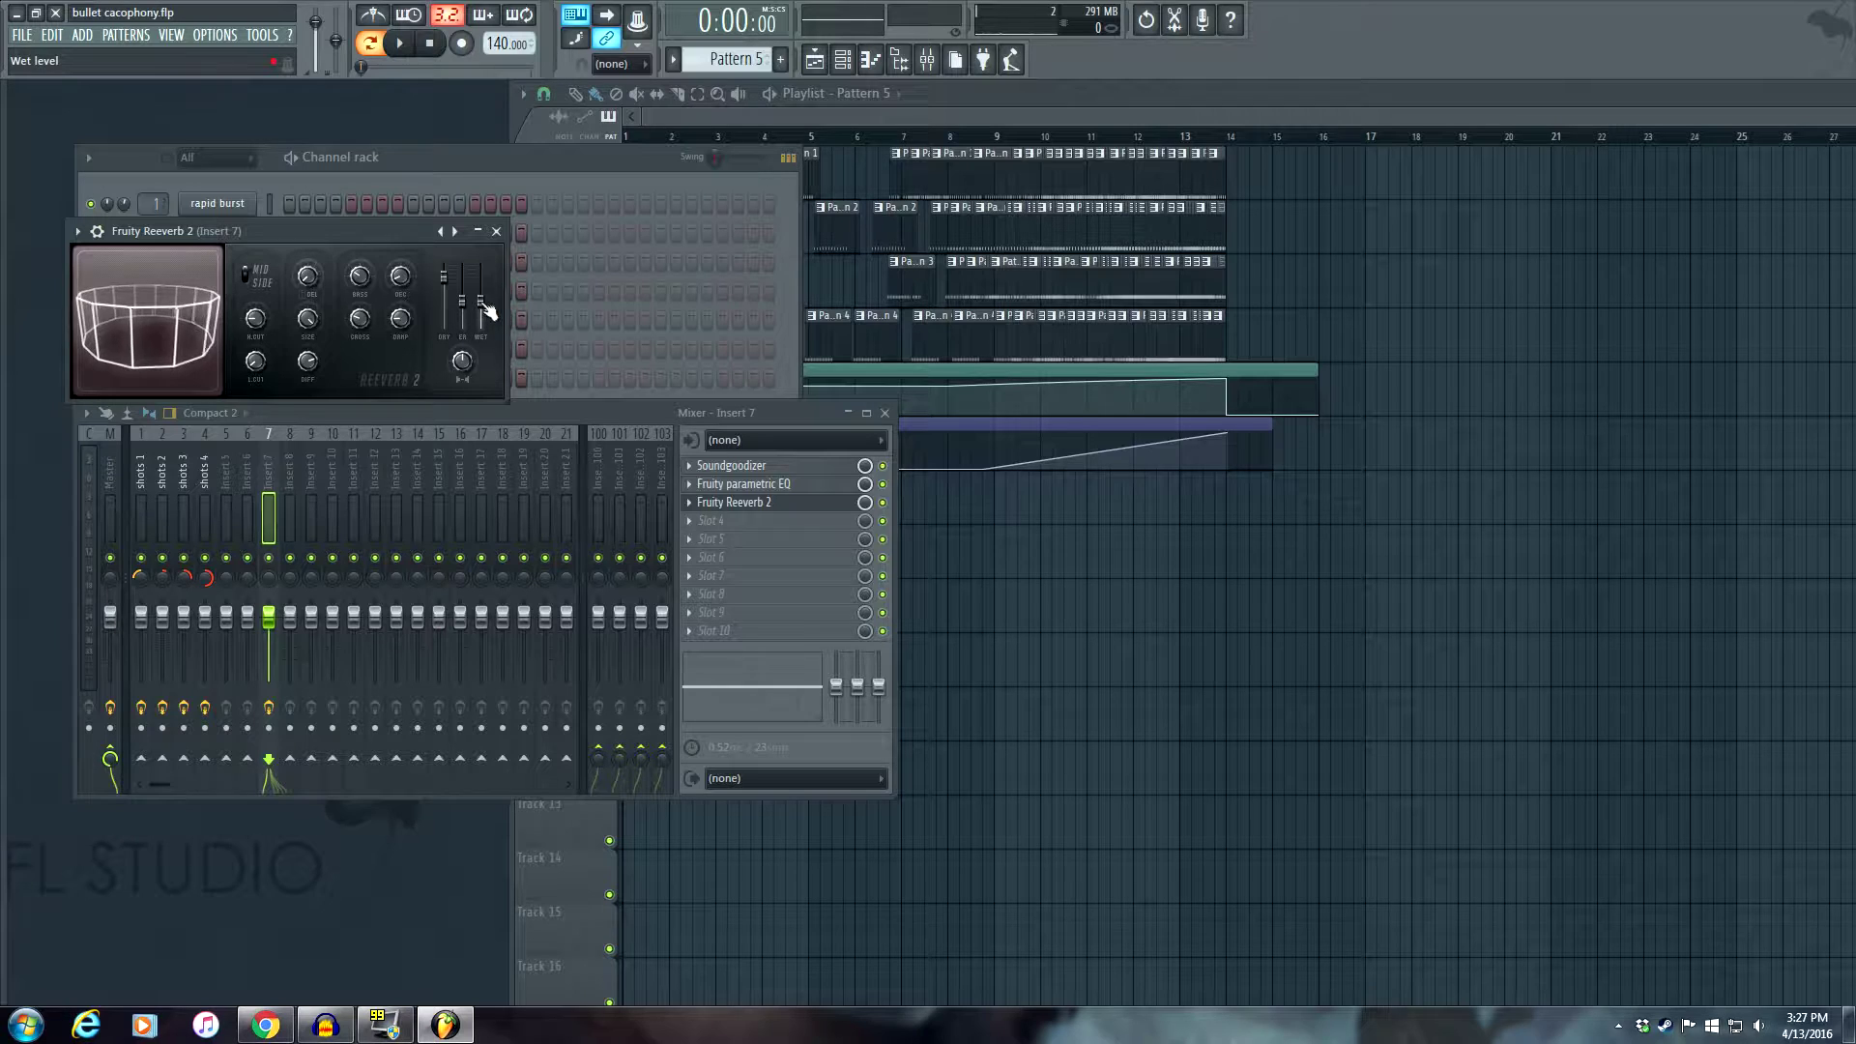
left_click(300, 163)
key("space")
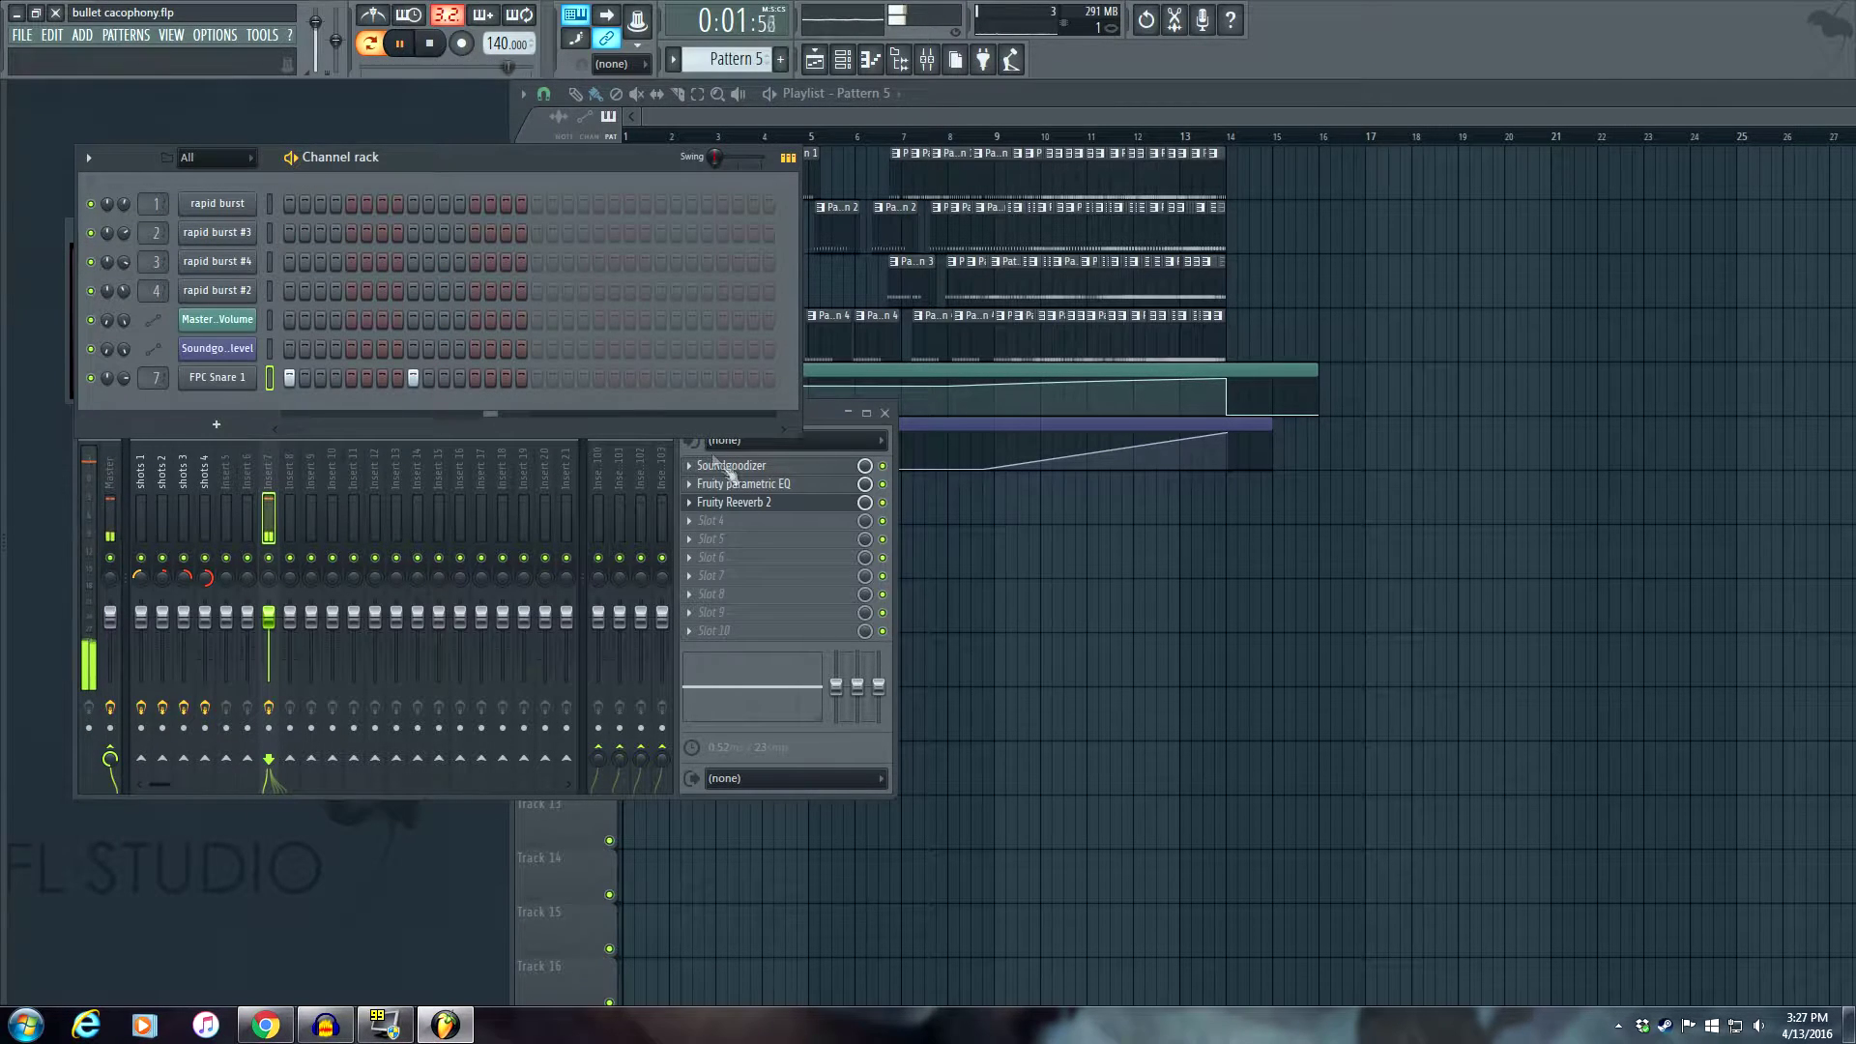
left_click(745, 509)
left_click(749, 502)
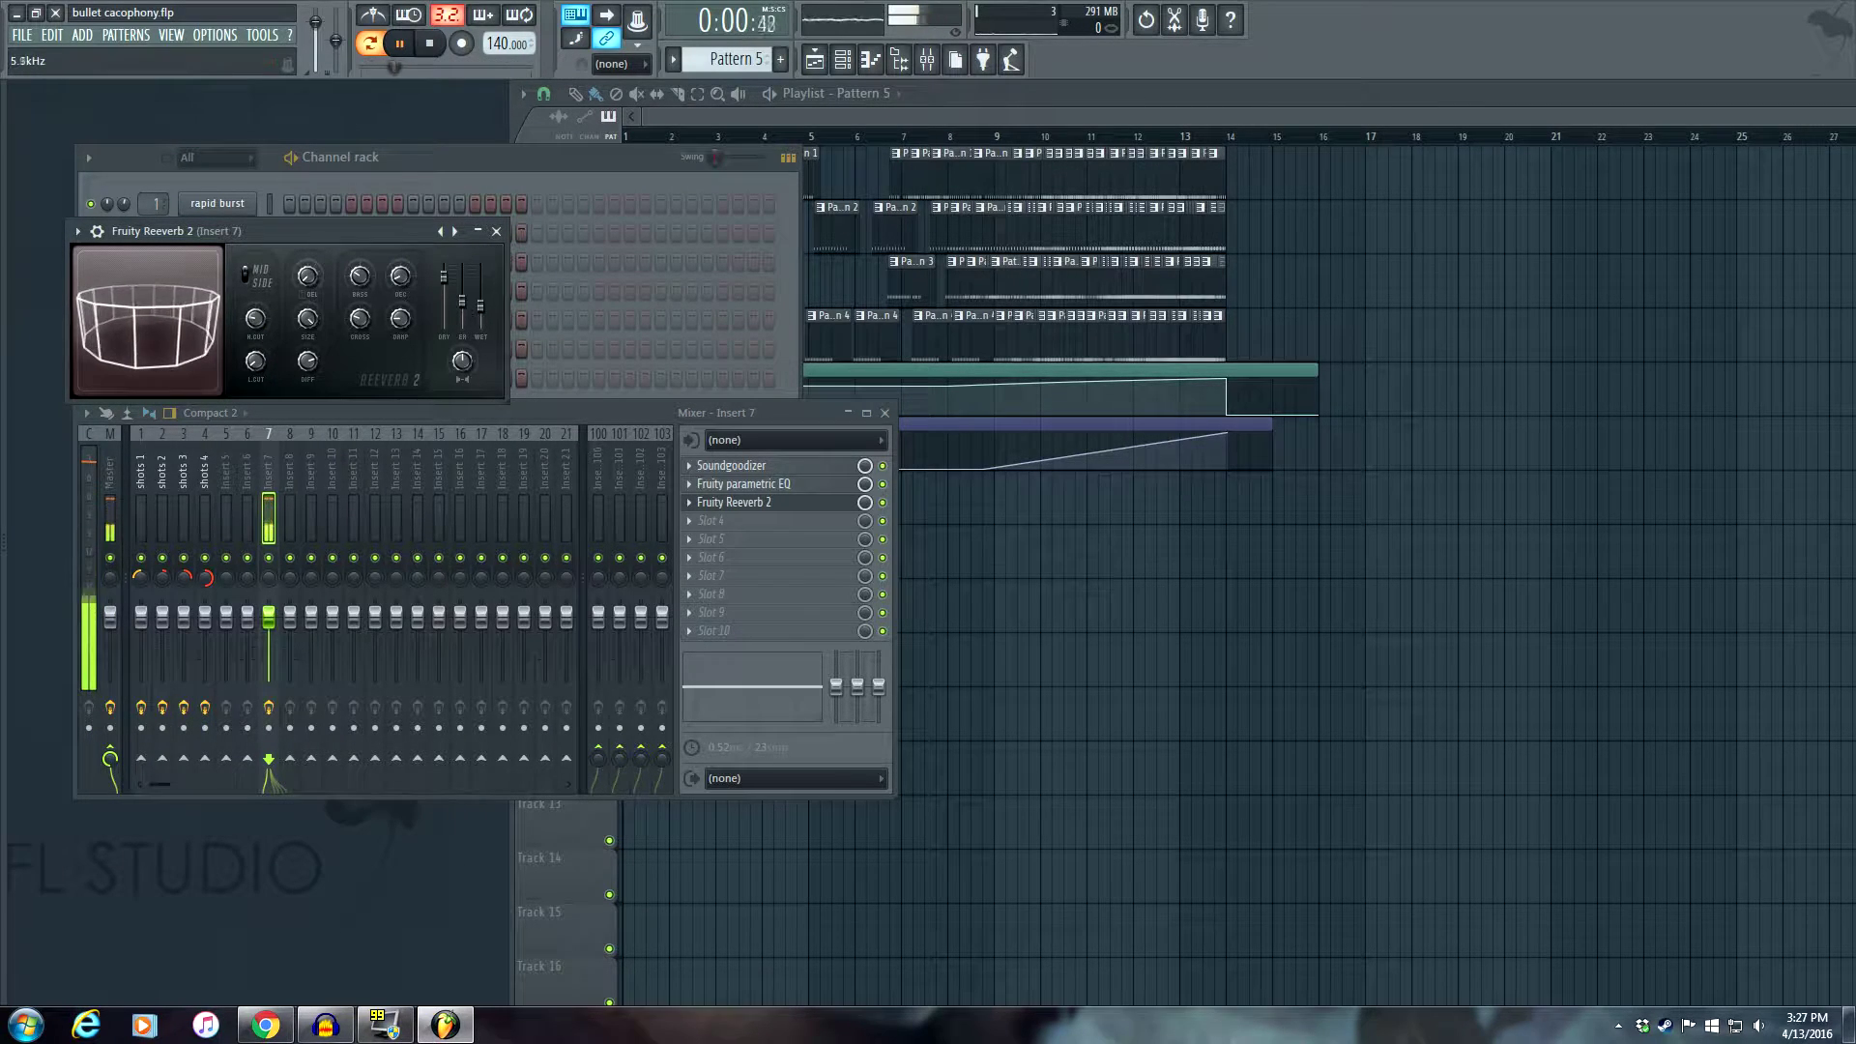
left_click(497, 232)
left_click(298, 161)
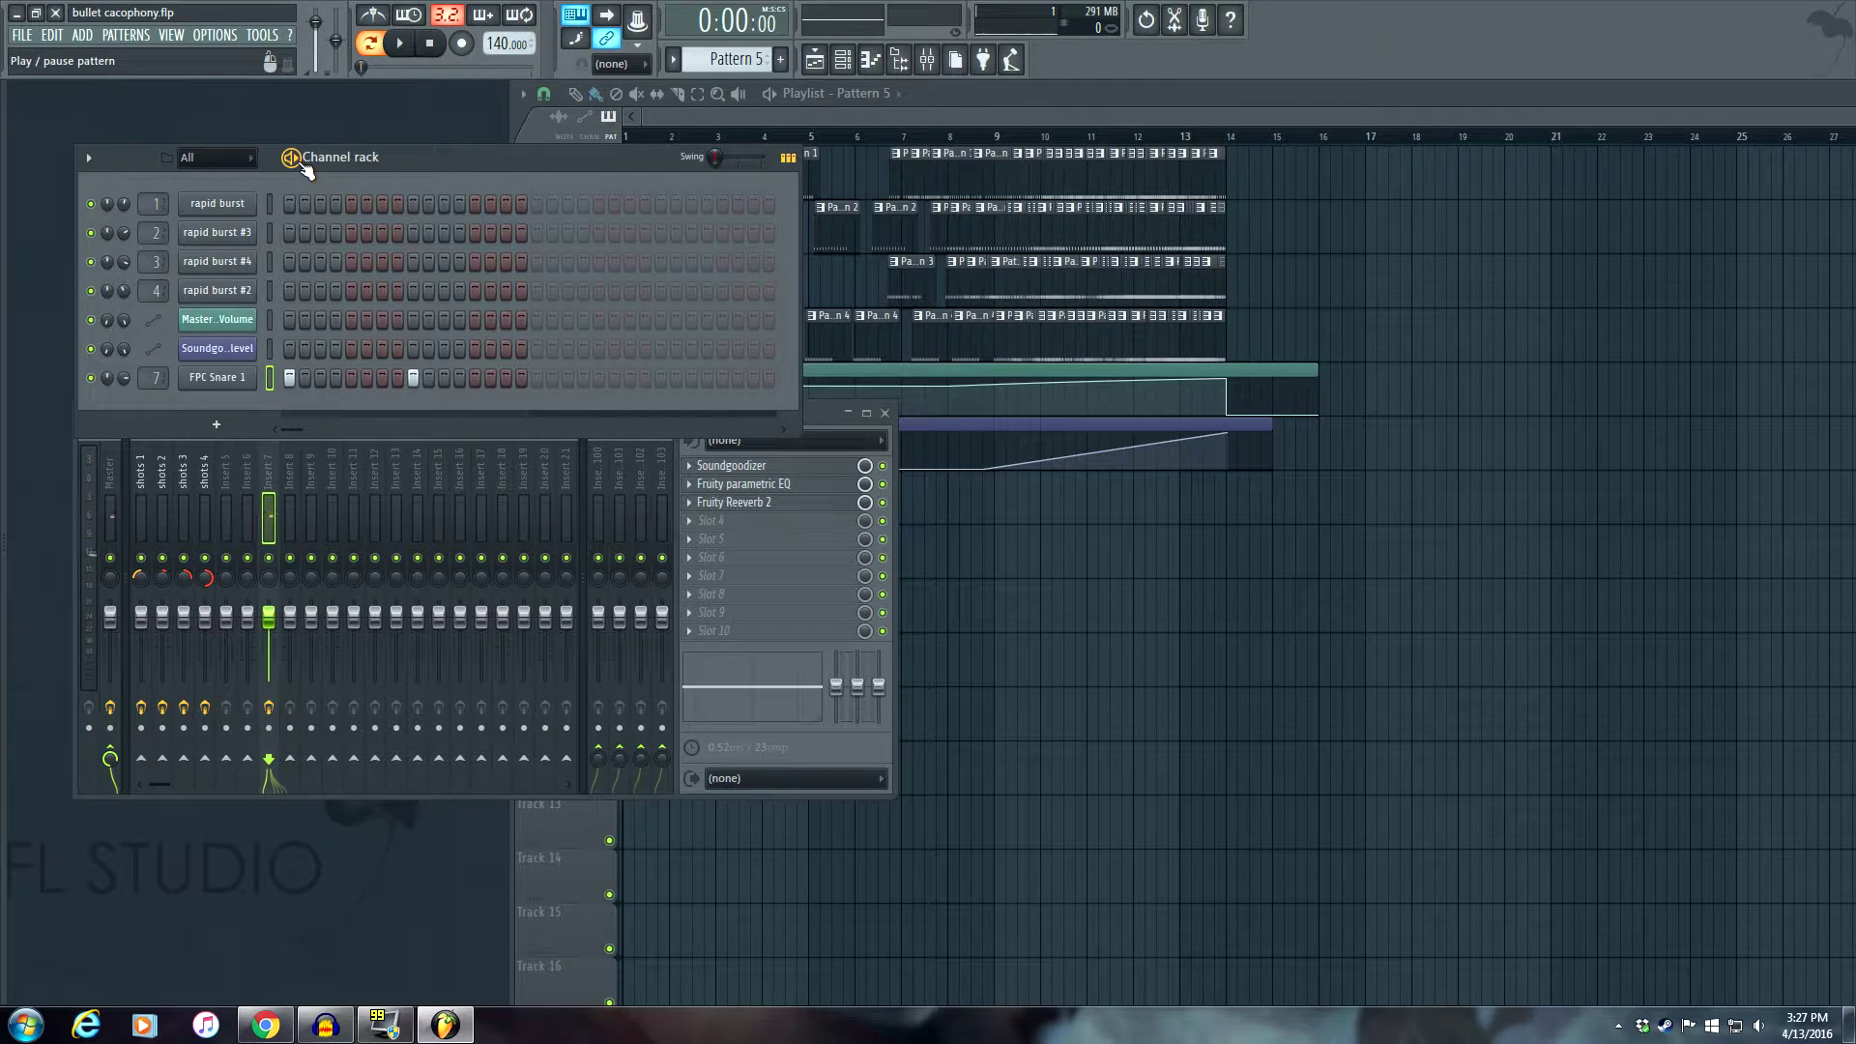
Reprogram FPC Snare 1 to hit on the first five consecutive steps, and play the pattern.
left_click(413, 379)
key("space")
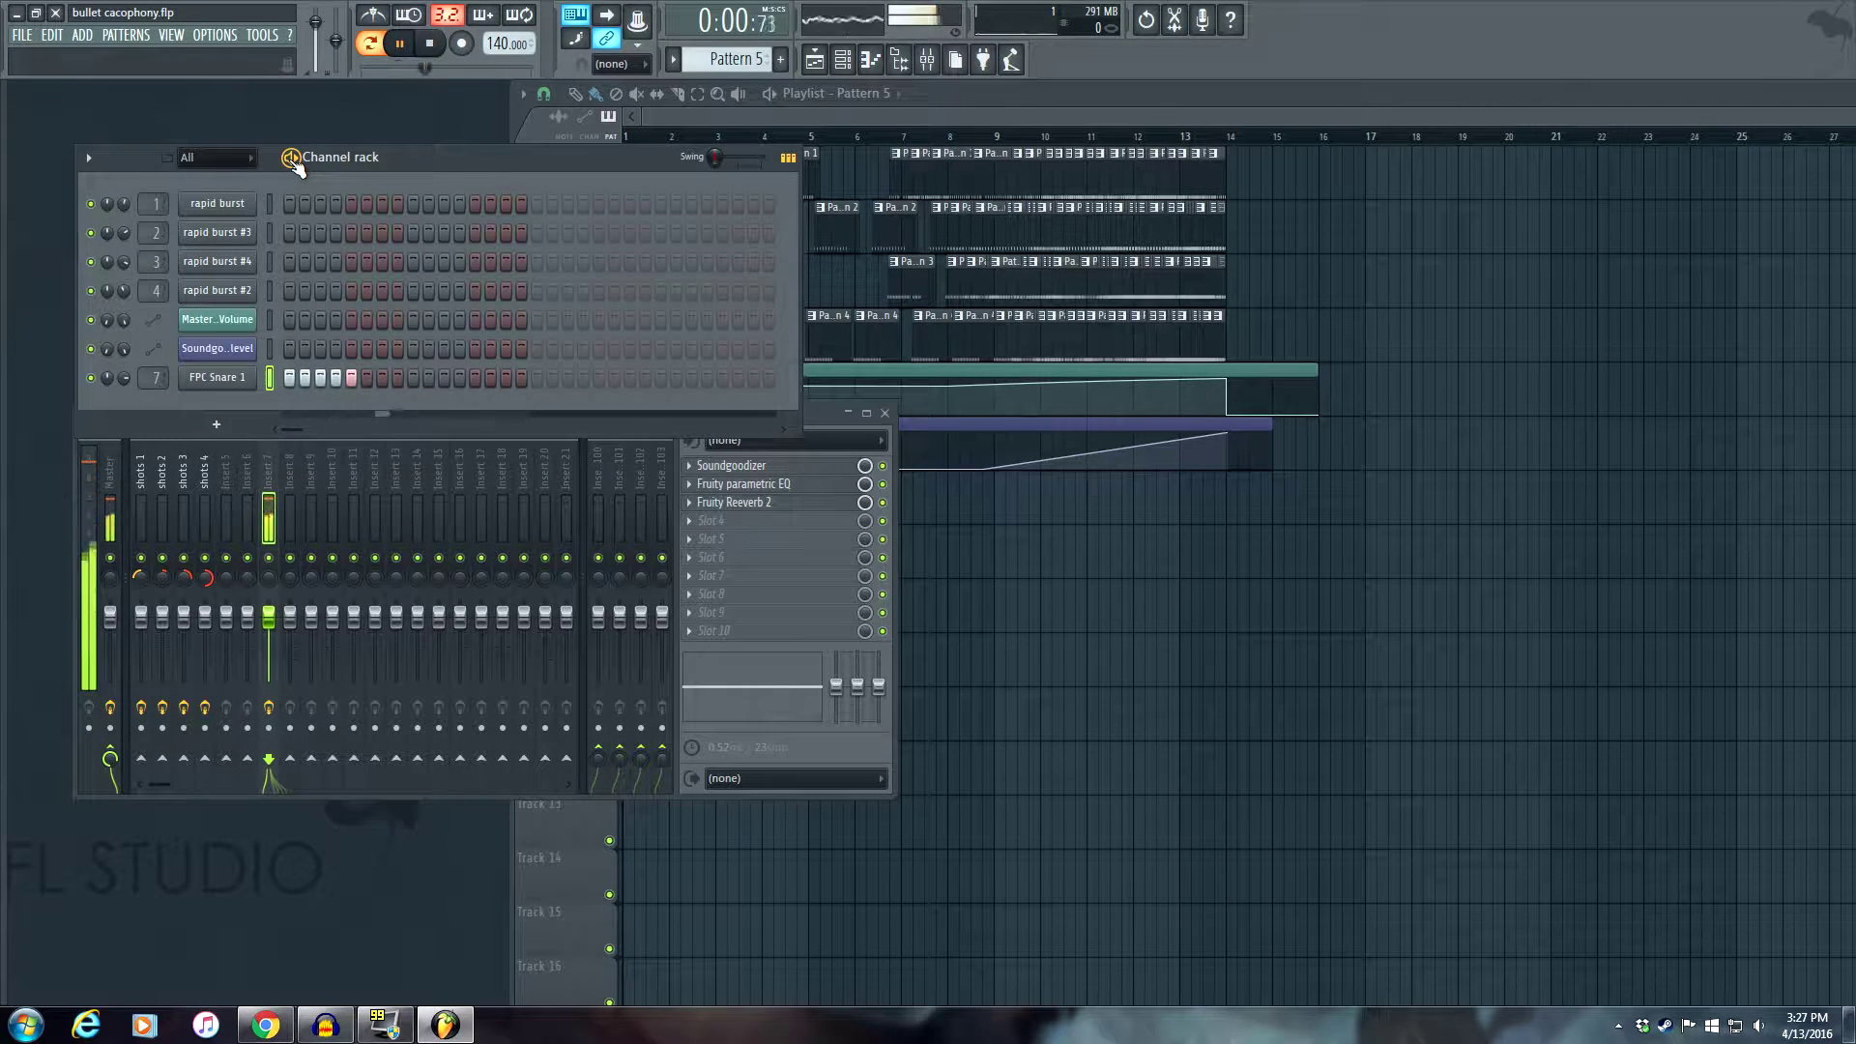
key("space")
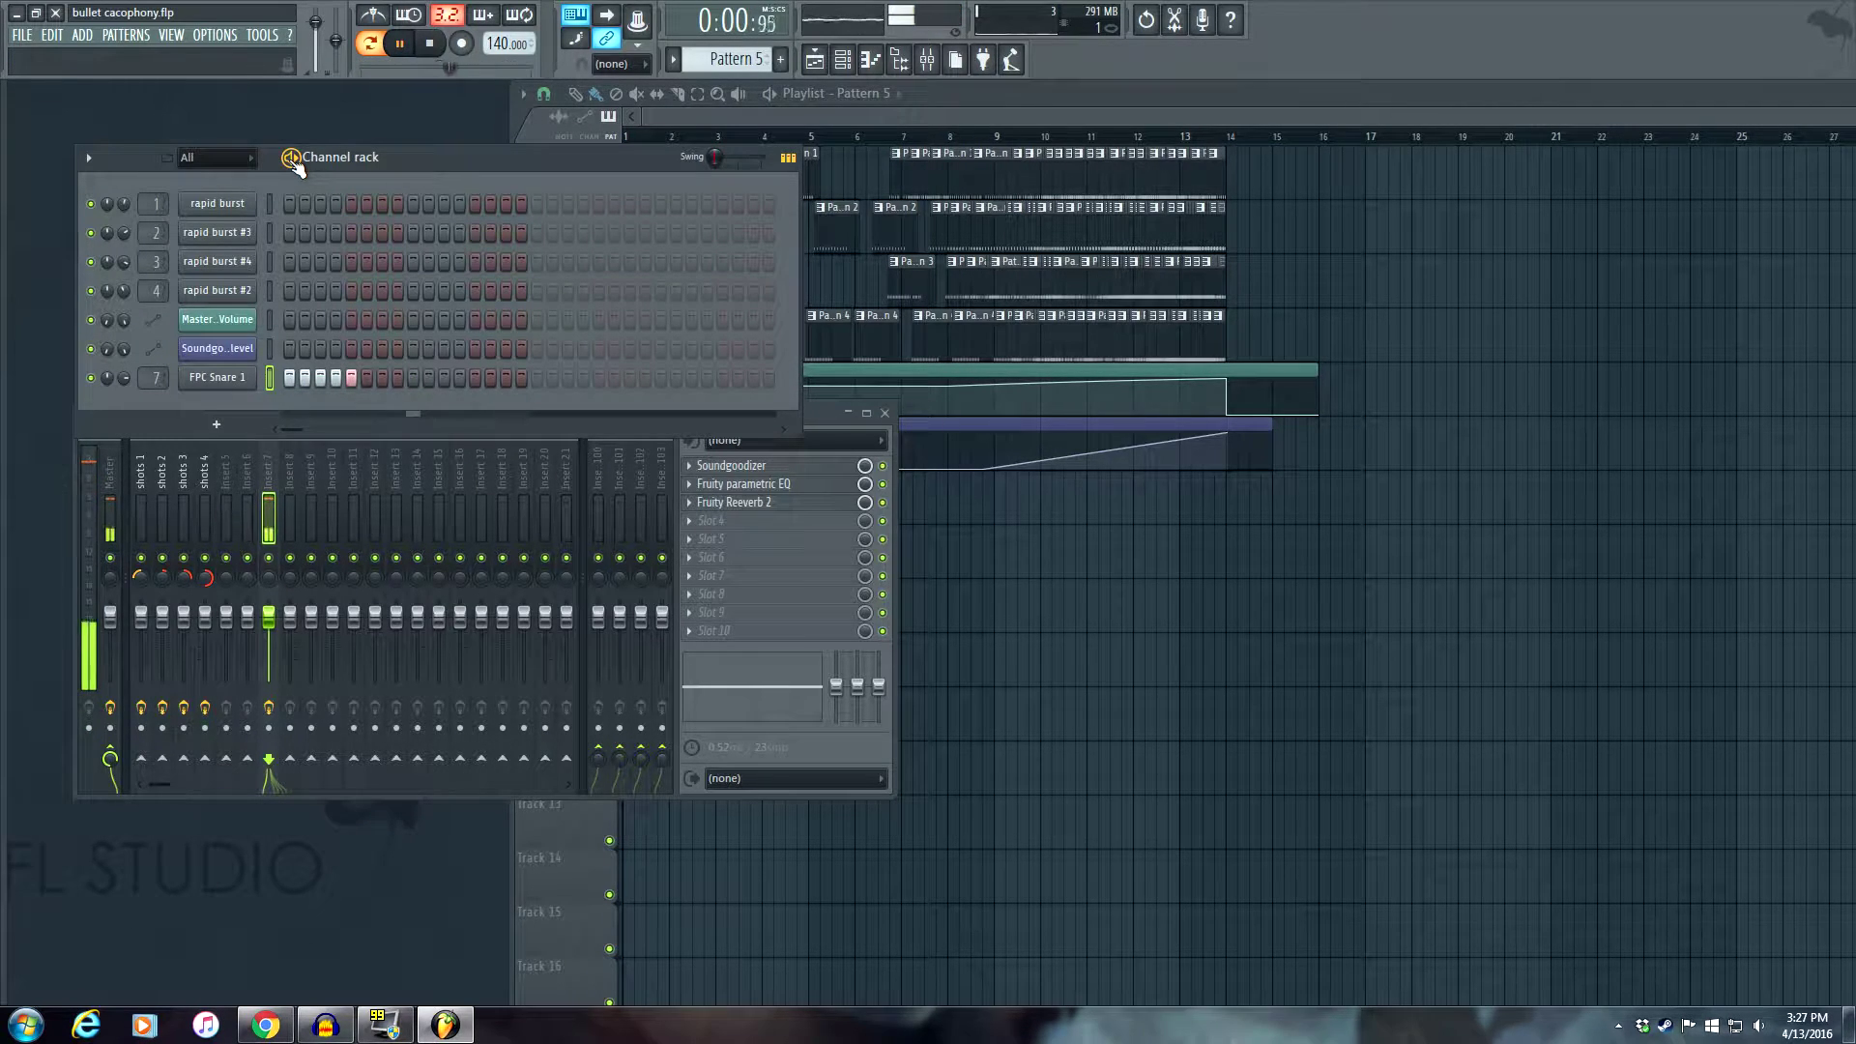
Bypass Fruity Reeverb 2 on the snare's mixer track and play the pattern without the reverb.
left_click(884, 503)
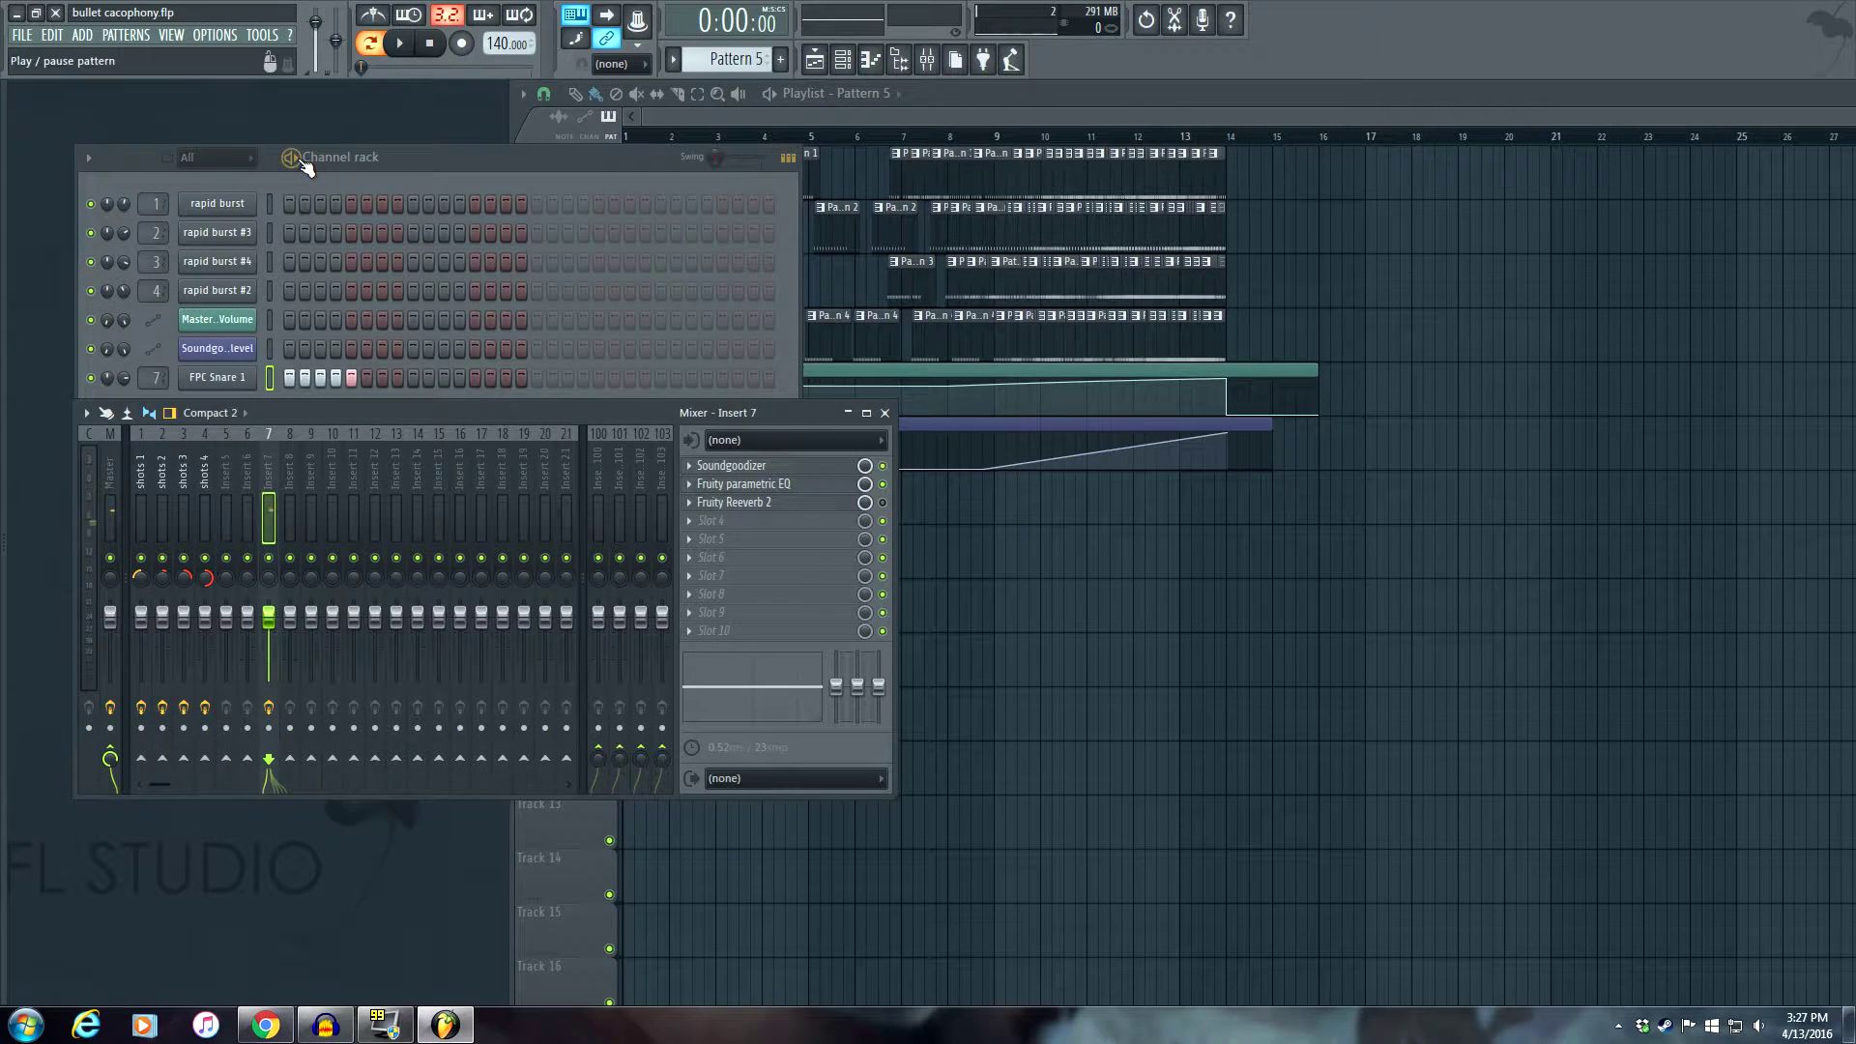
left_click(307, 167)
key("space")
Open the FPC Snare 1 channel in the piano roll and zoom in on its five C5 notes.
right_click(229, 384)
left_click(275, 379)
left_click(498, 158)
scroll(352, 435, "up", 5)
scroll(304, 348, "up", 2)
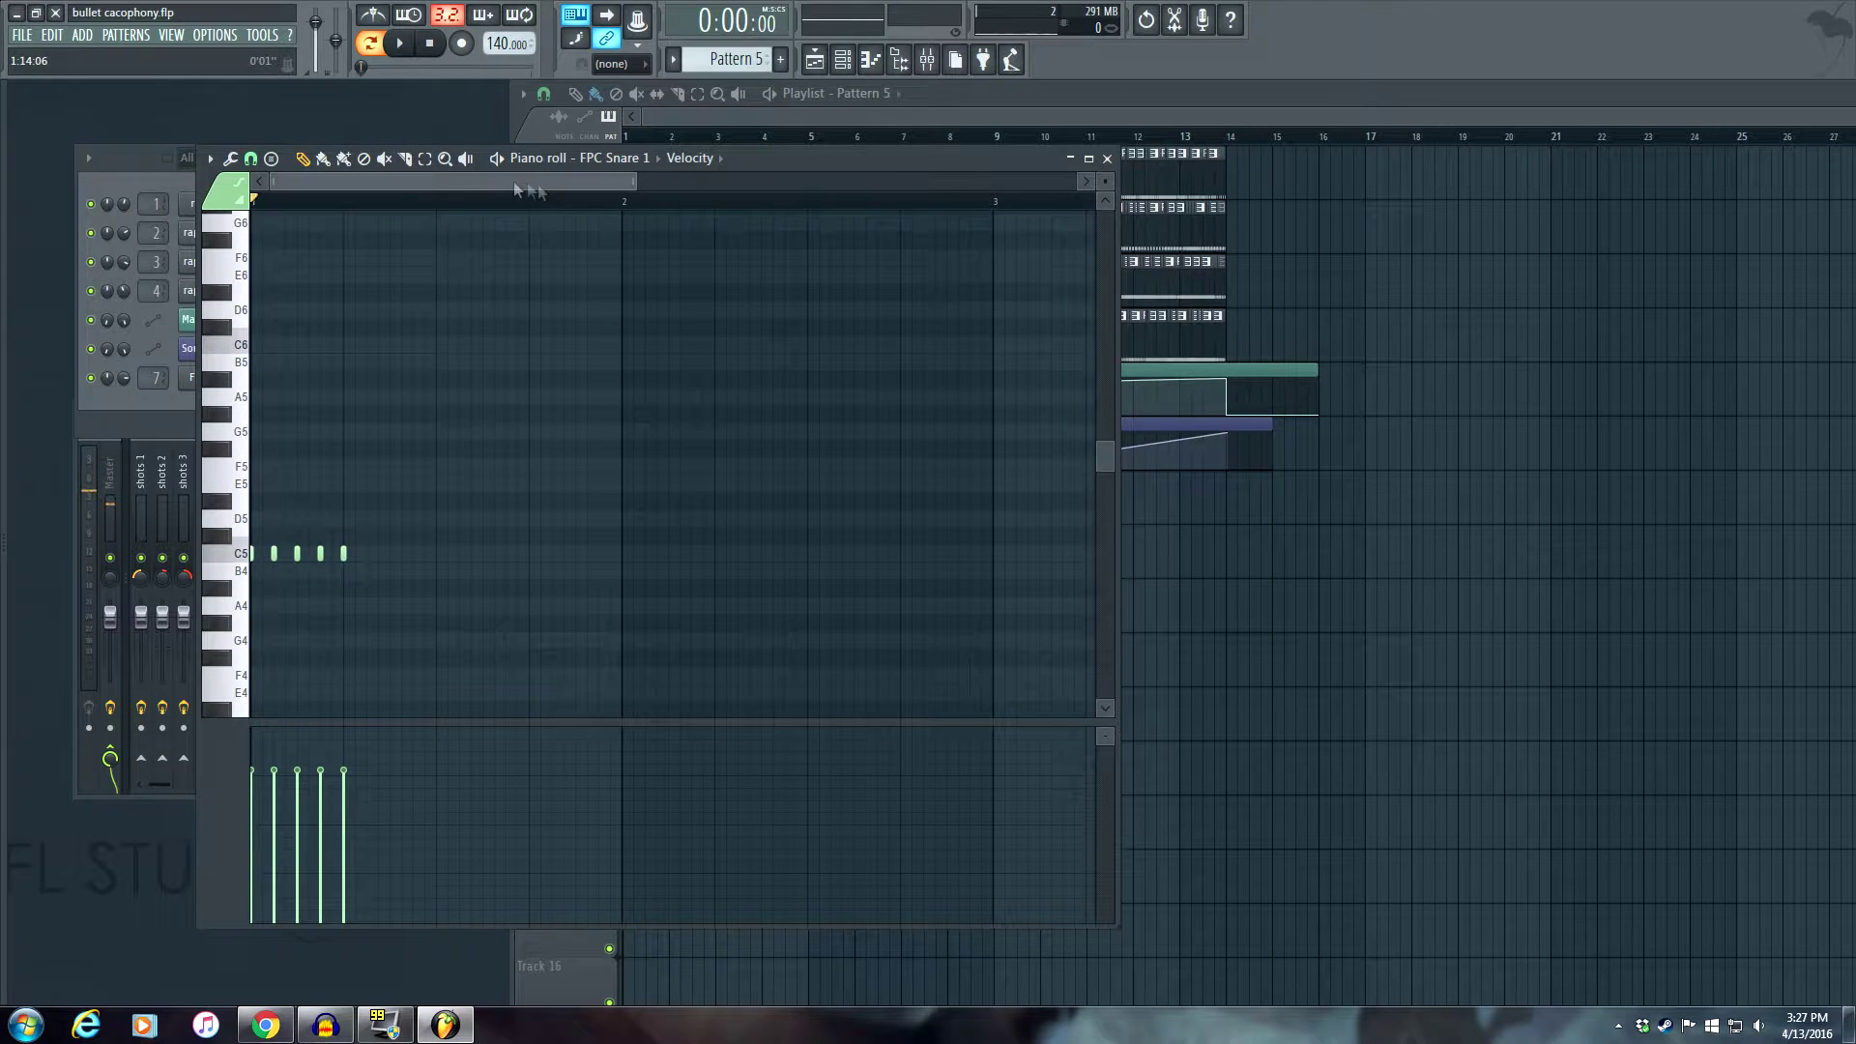
scroll(448, 195, "up", 5)
left_click_drag(406, 186, 184, 177)
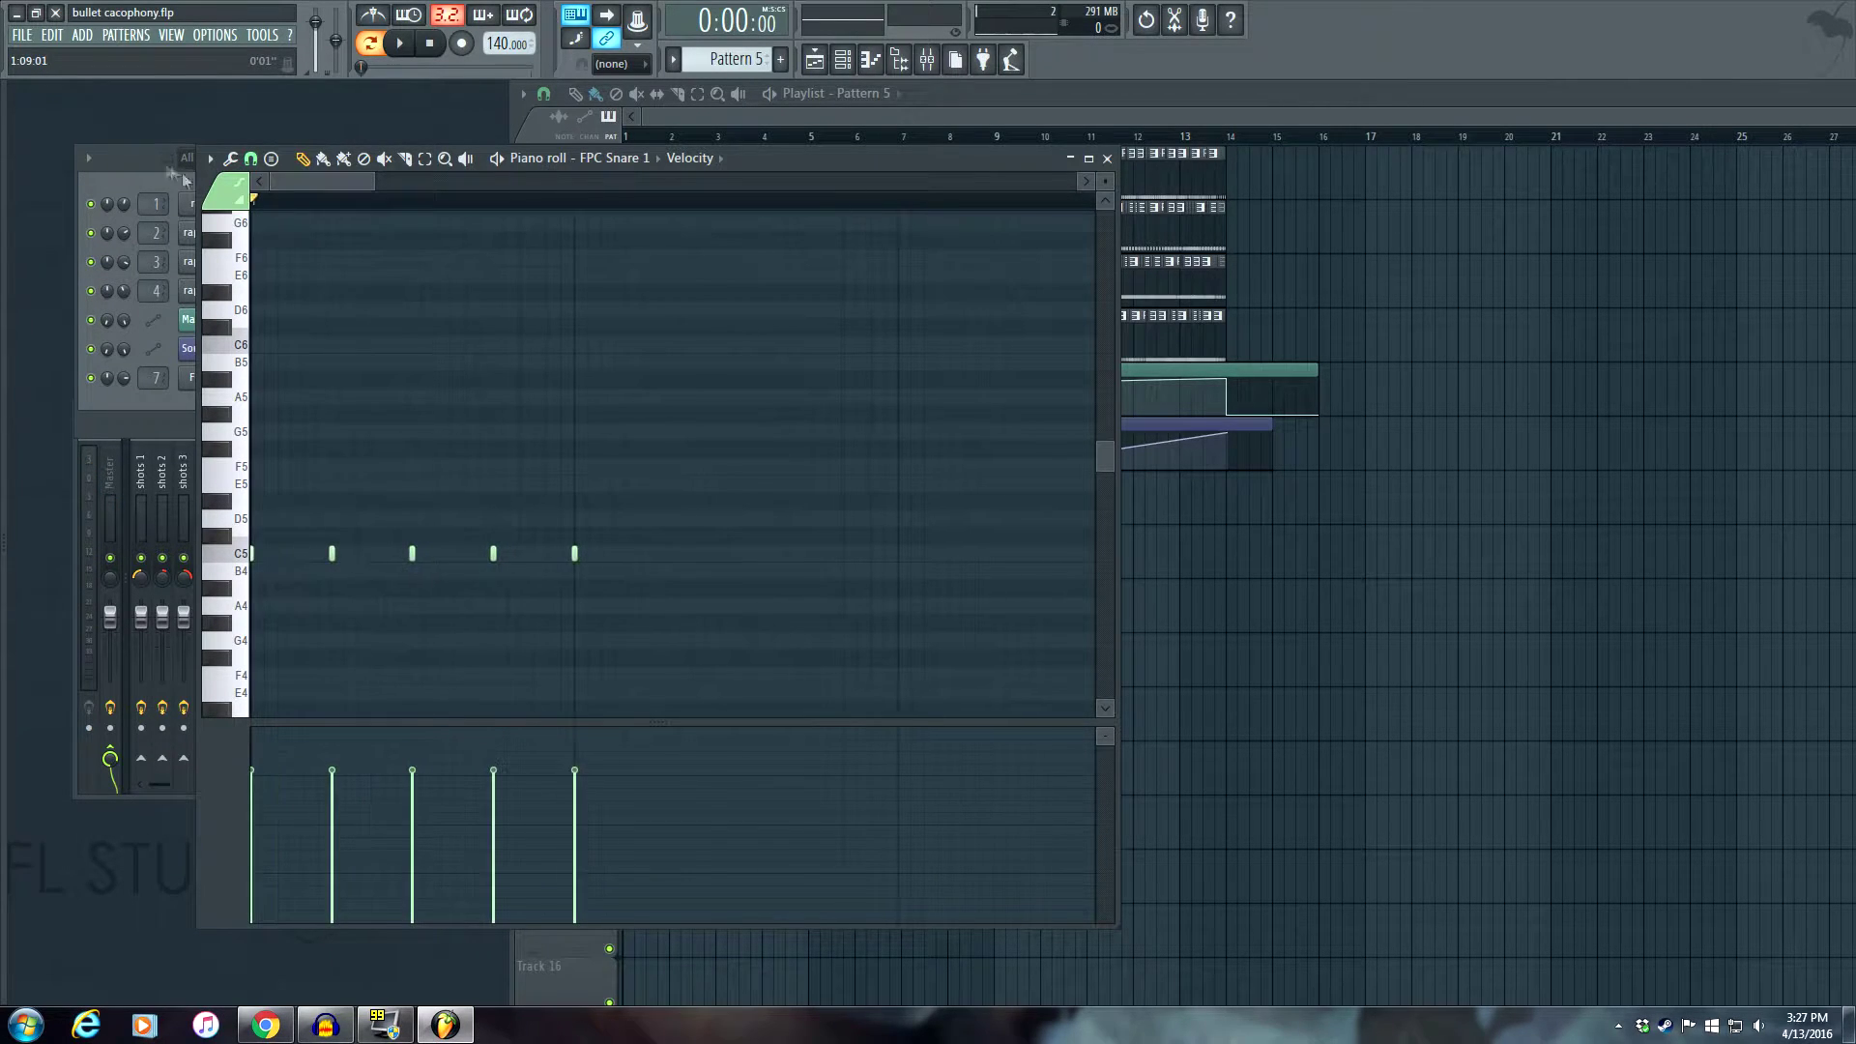
scroll(338, 437, "down", 4)
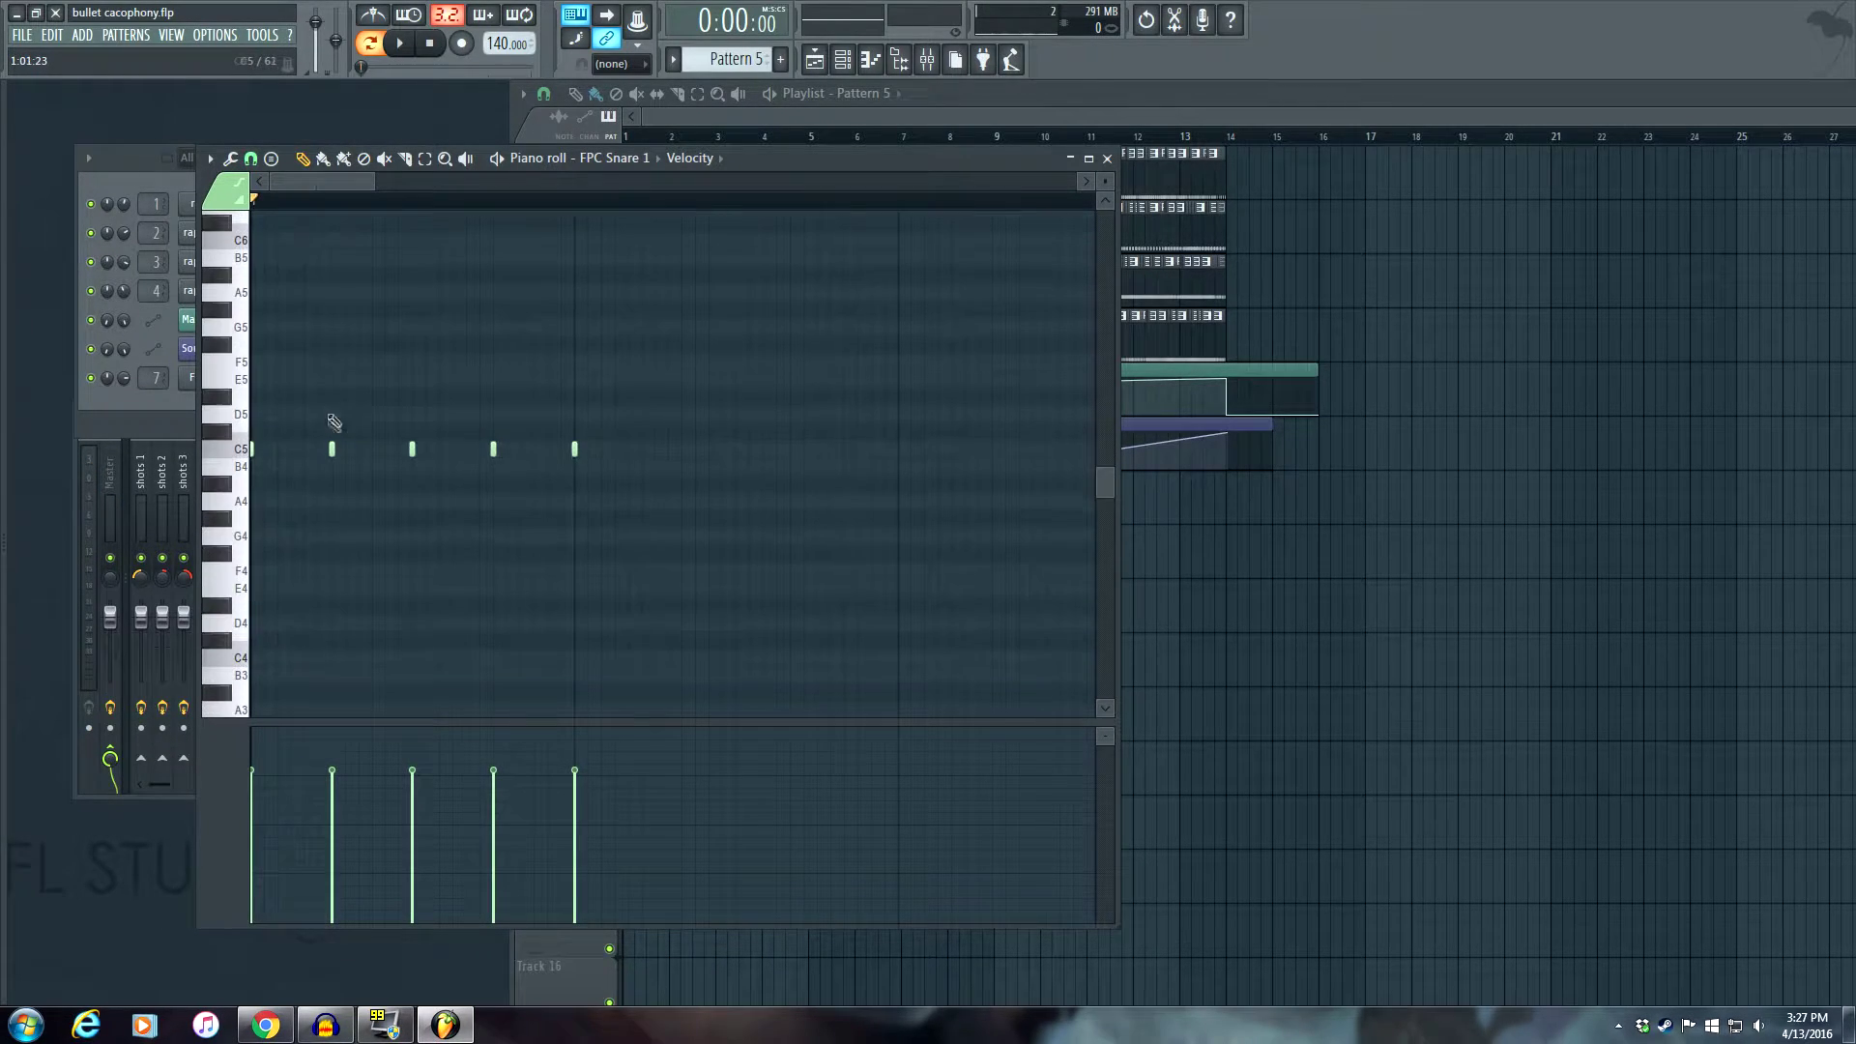
left_click(230, 161)
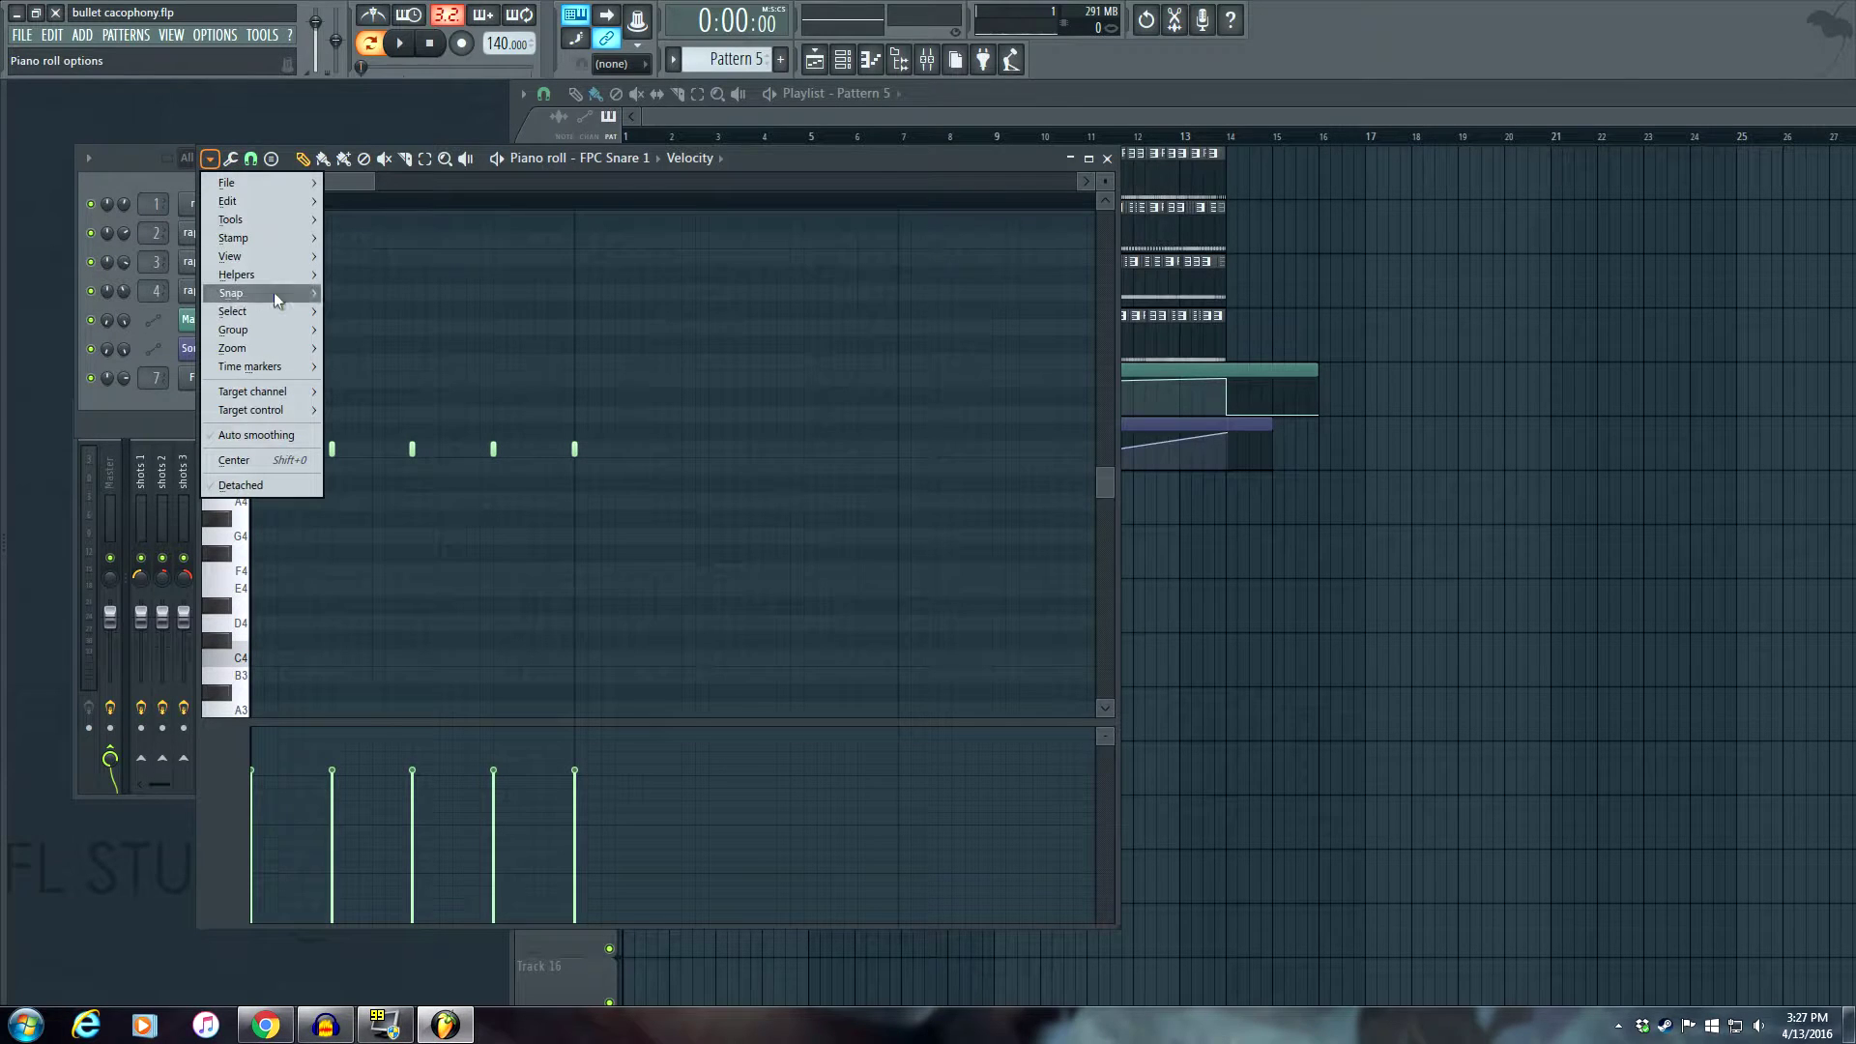
left_click(213, 162)
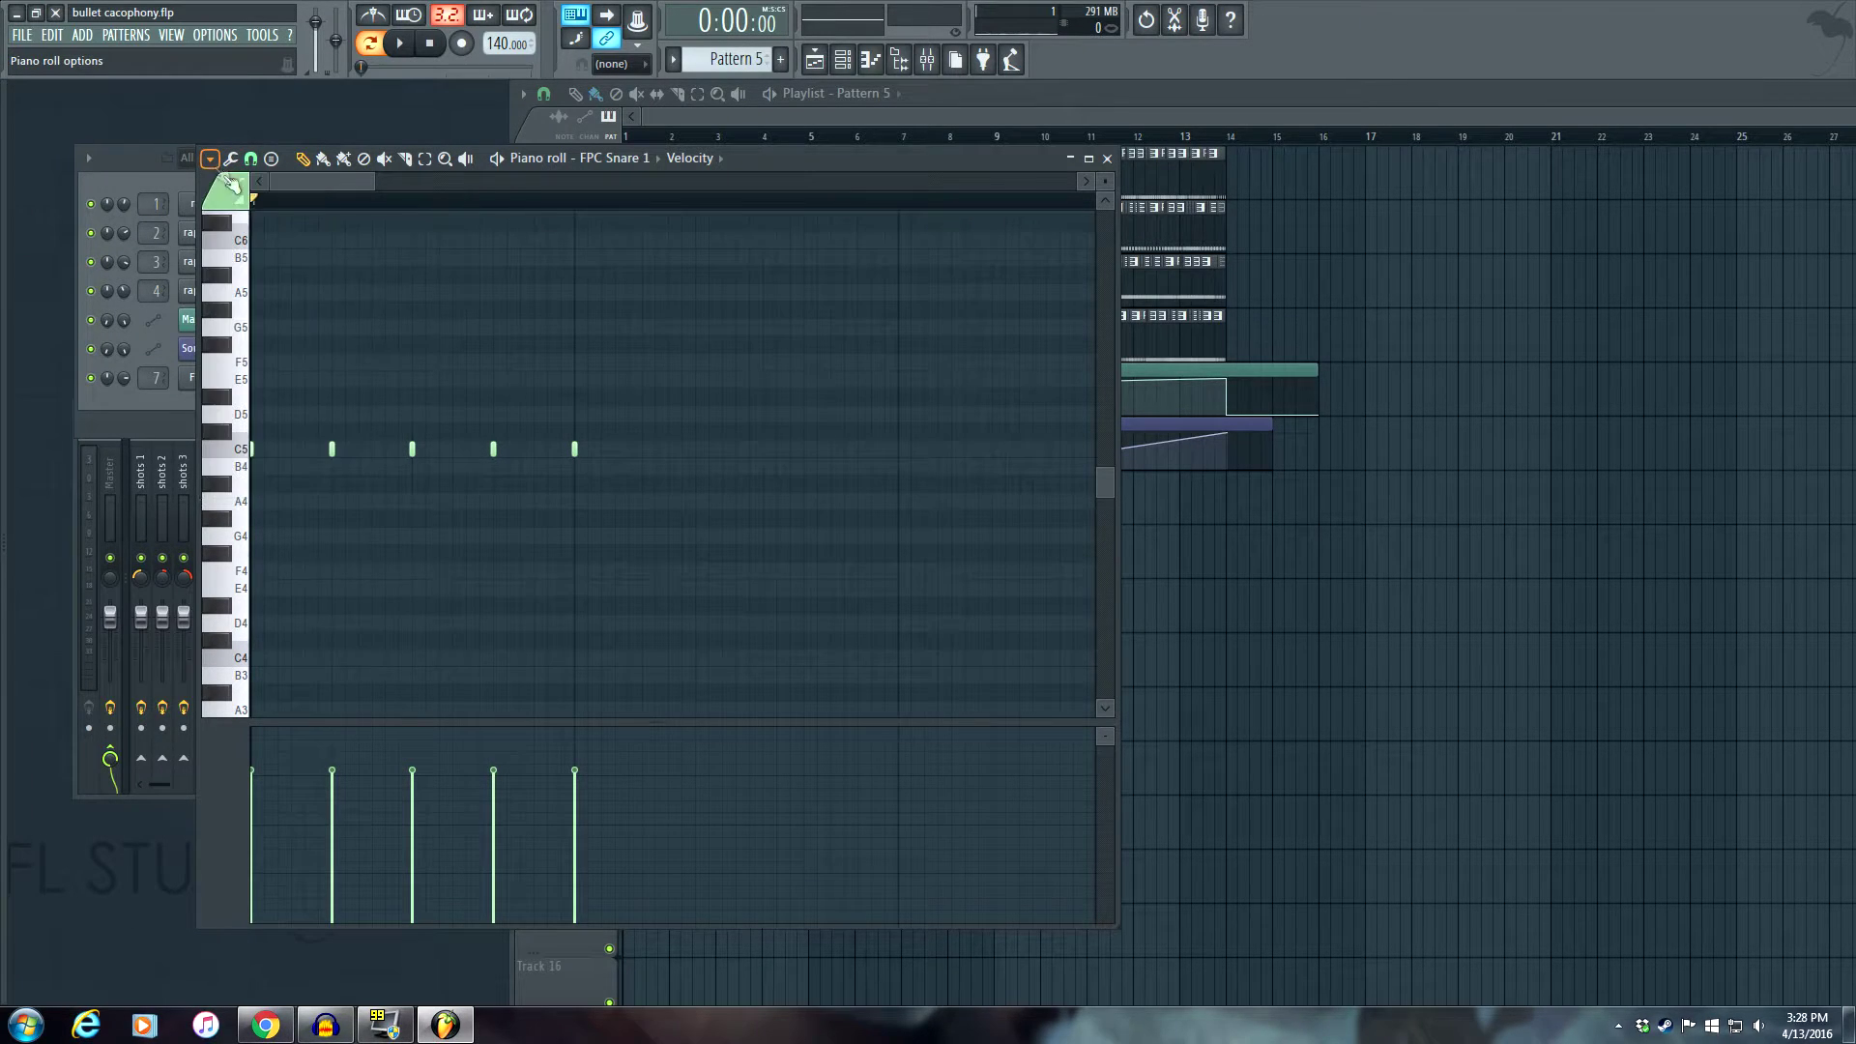
Add a short C5 note midway between each pair of existing snare notes, and play the faster pattern.
left_click(298, 450)
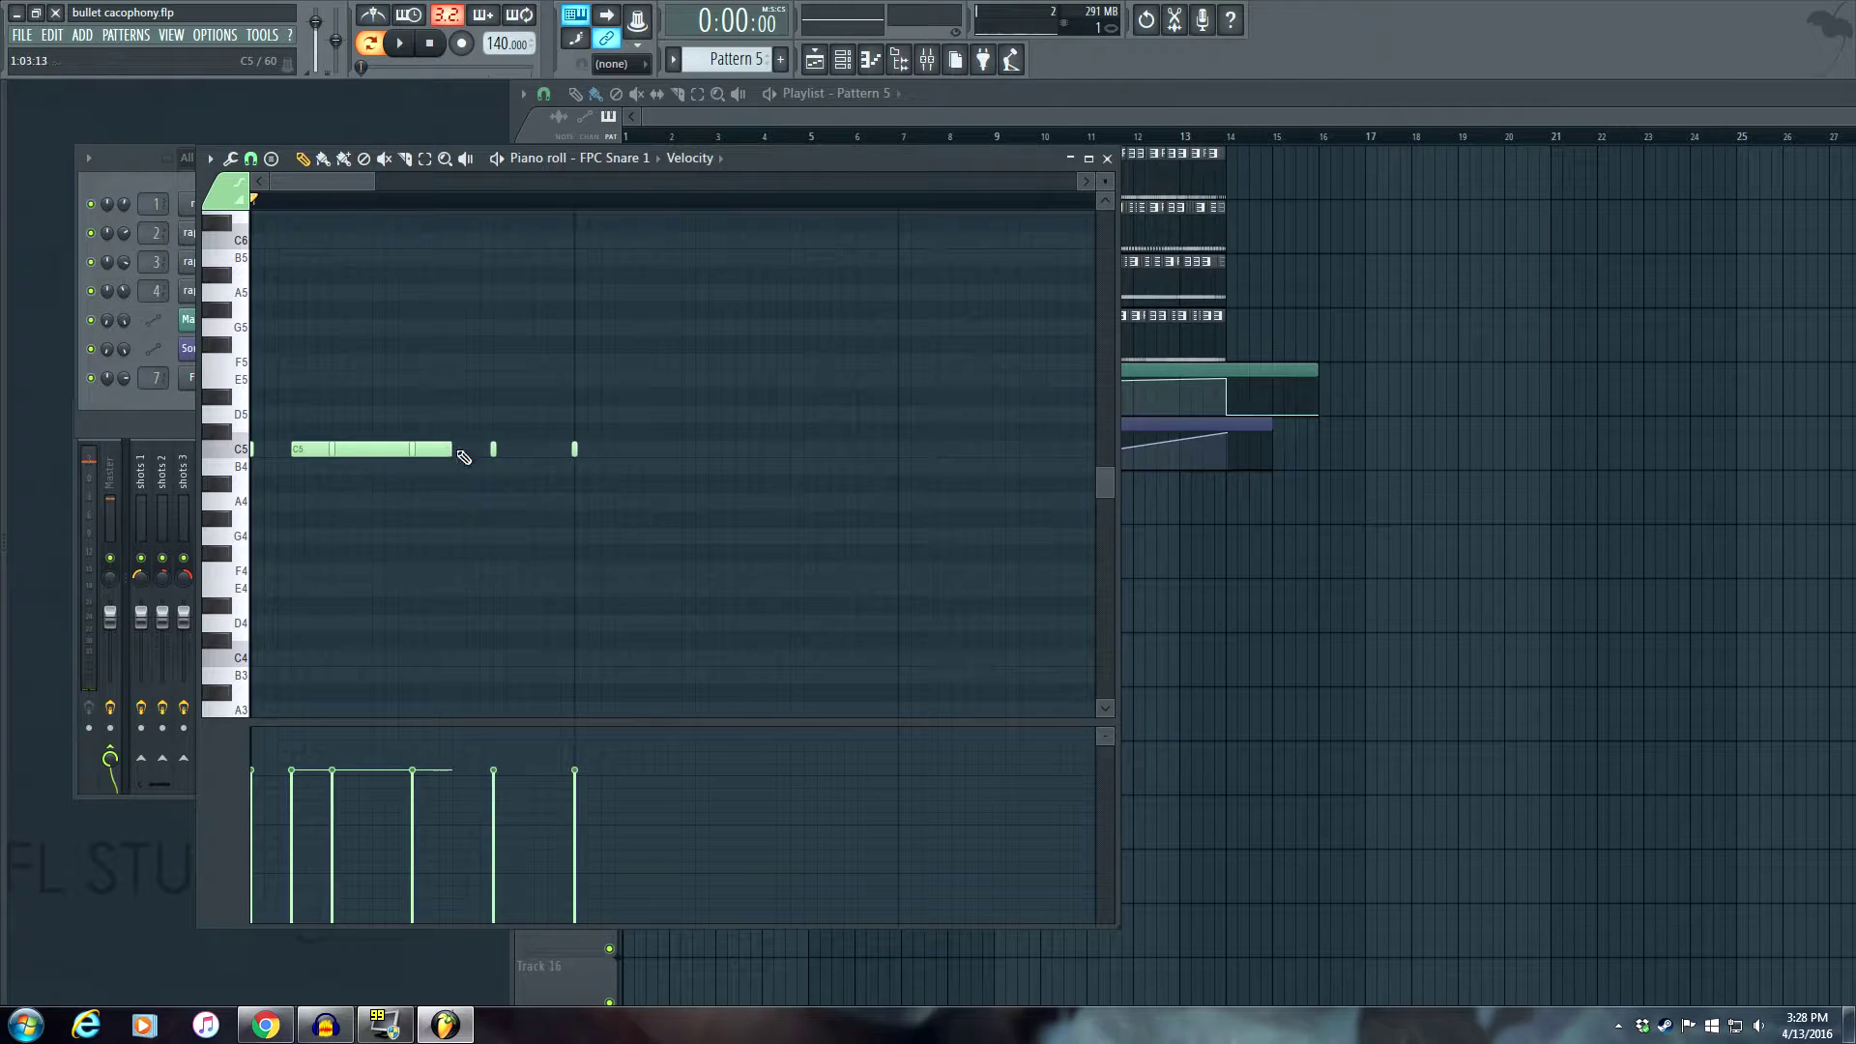
left_click_drag(409, 448, 279, 445)
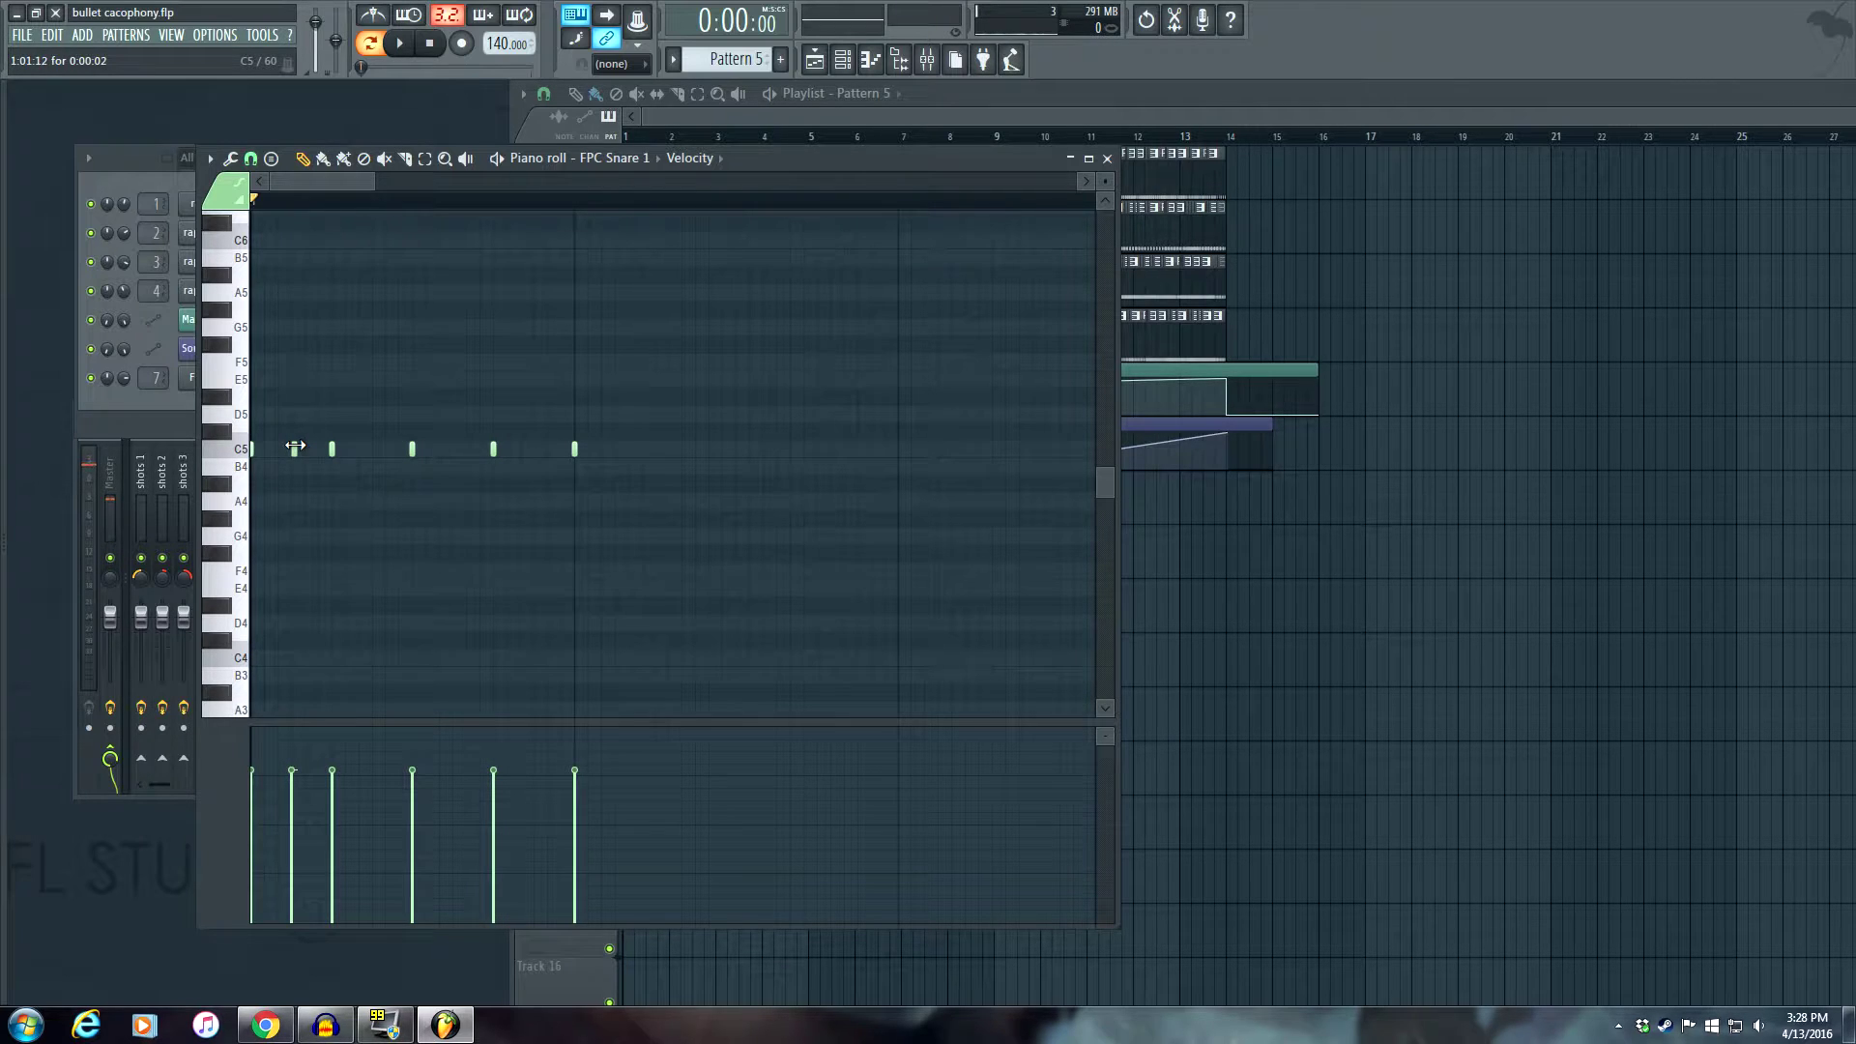
left_click(373, 450)
left_click(455, 449)
left_click(538, 449)
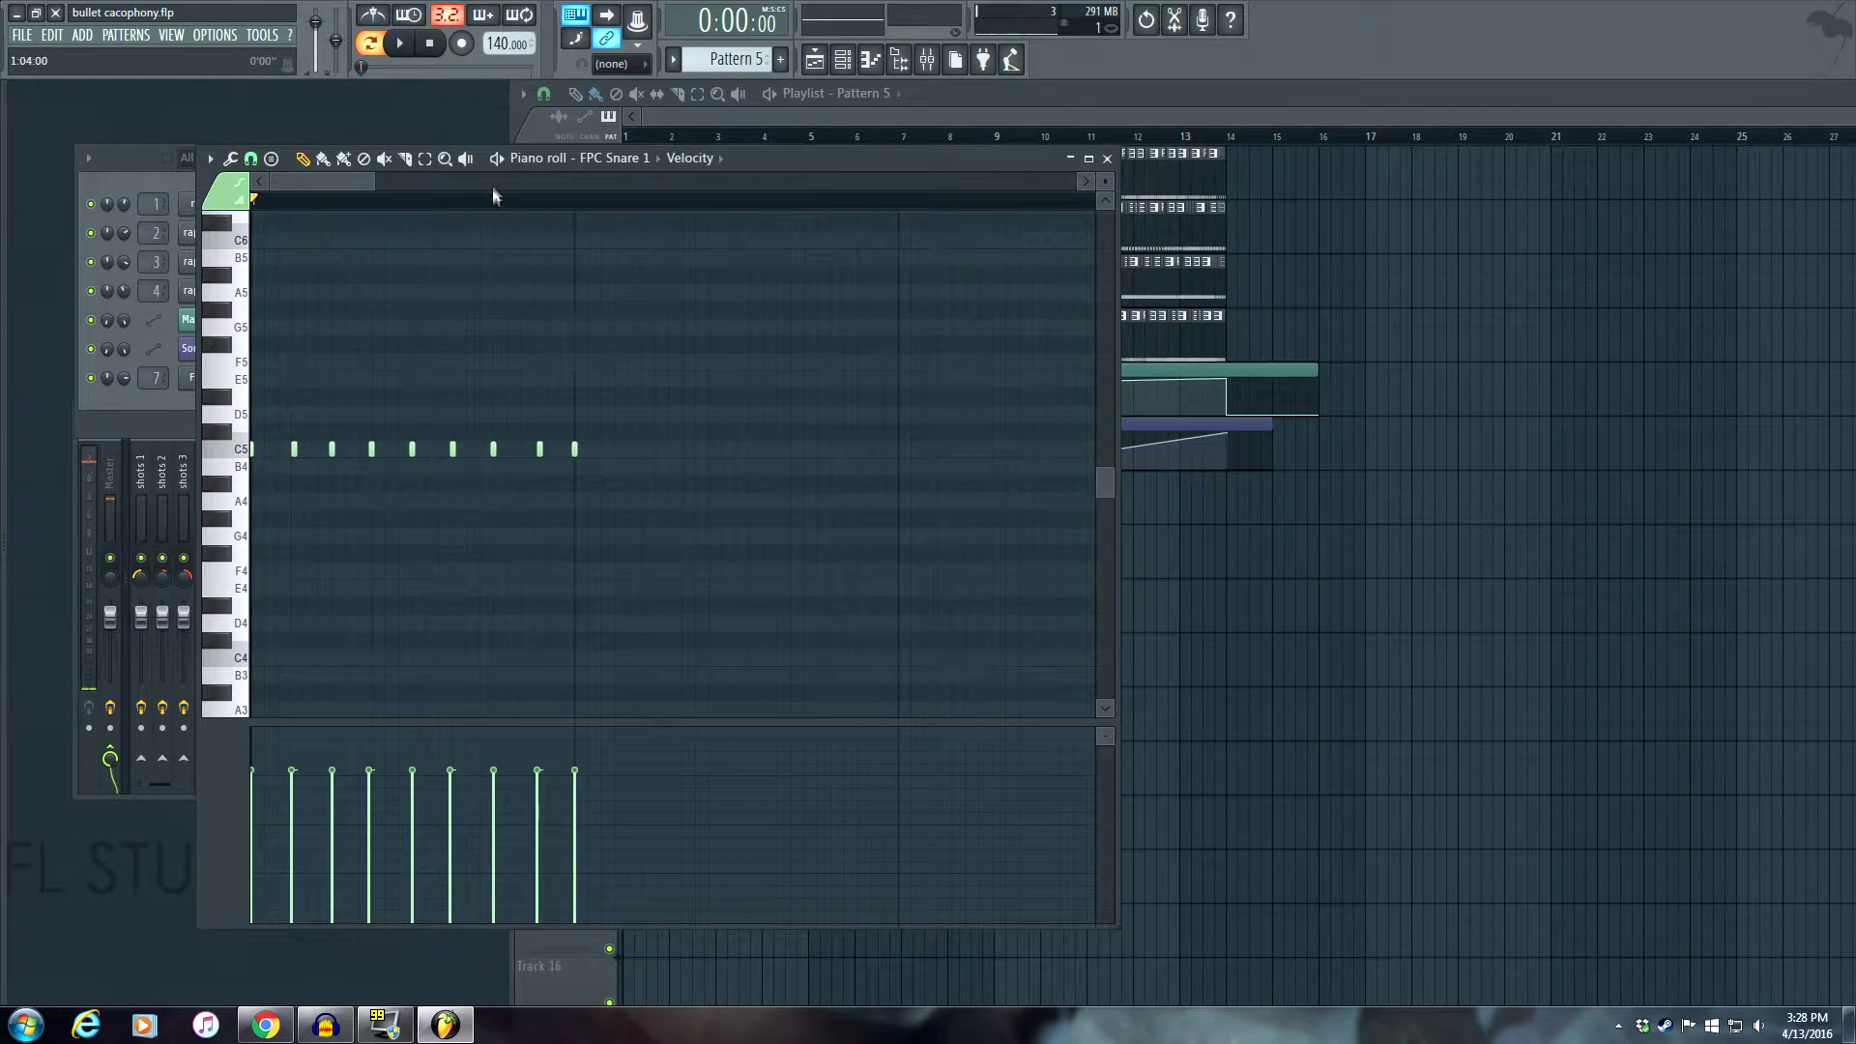
key("space")
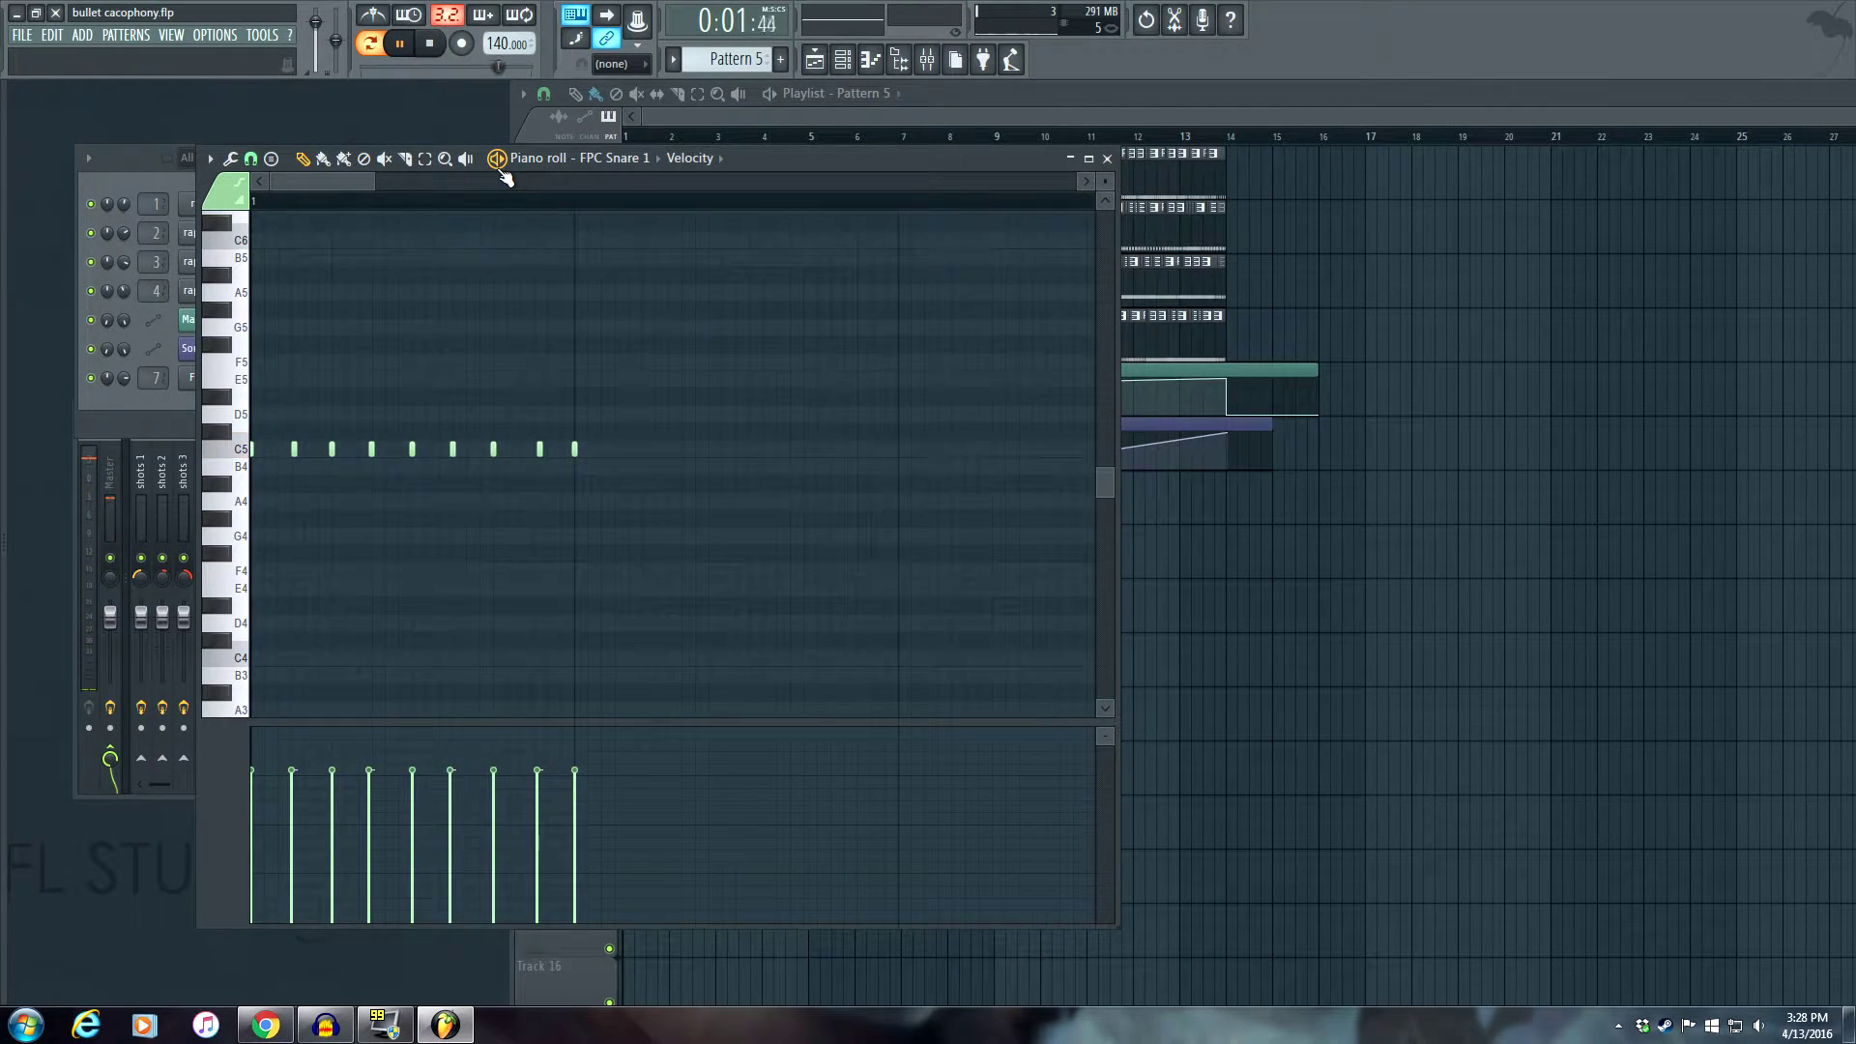
key("space")
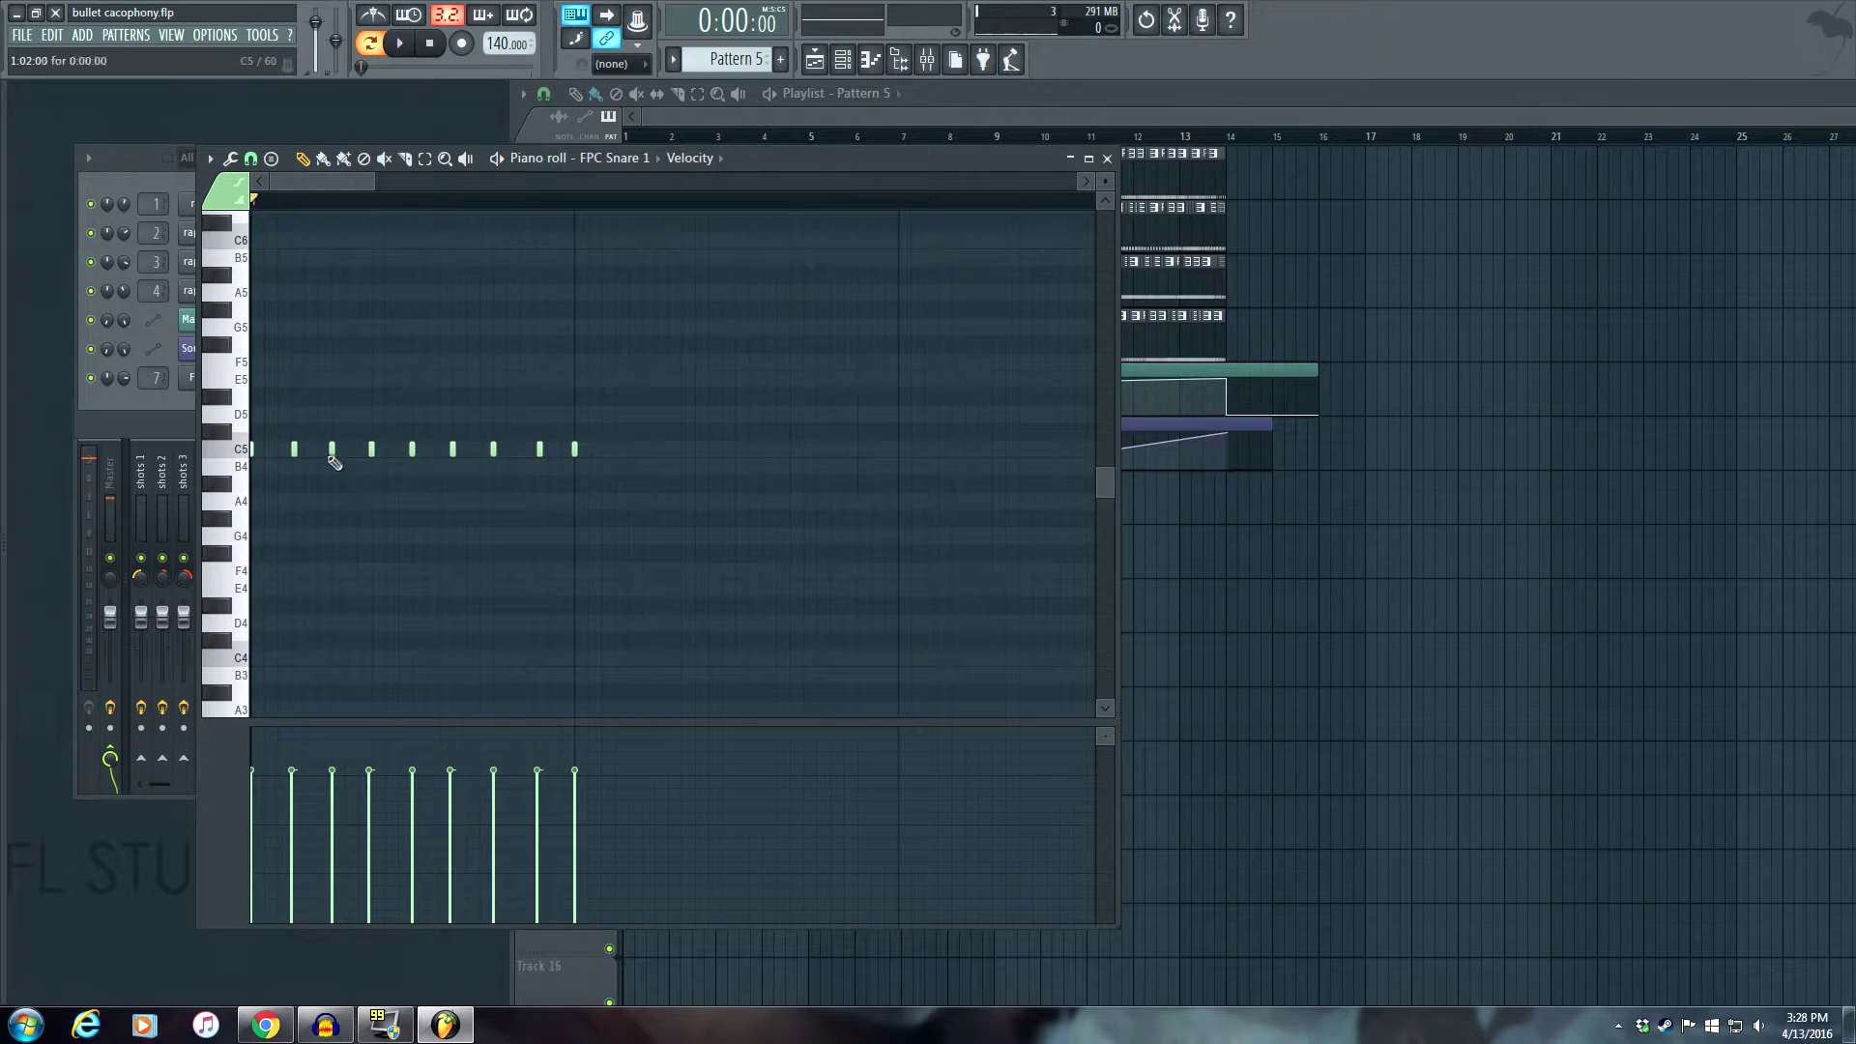
Delete the four in-between C5 notes and play the pattern with the original spacing.
right_click(295, 451)
right_click(372, 448)
right_click(452, 449)
right_click(538, 449)
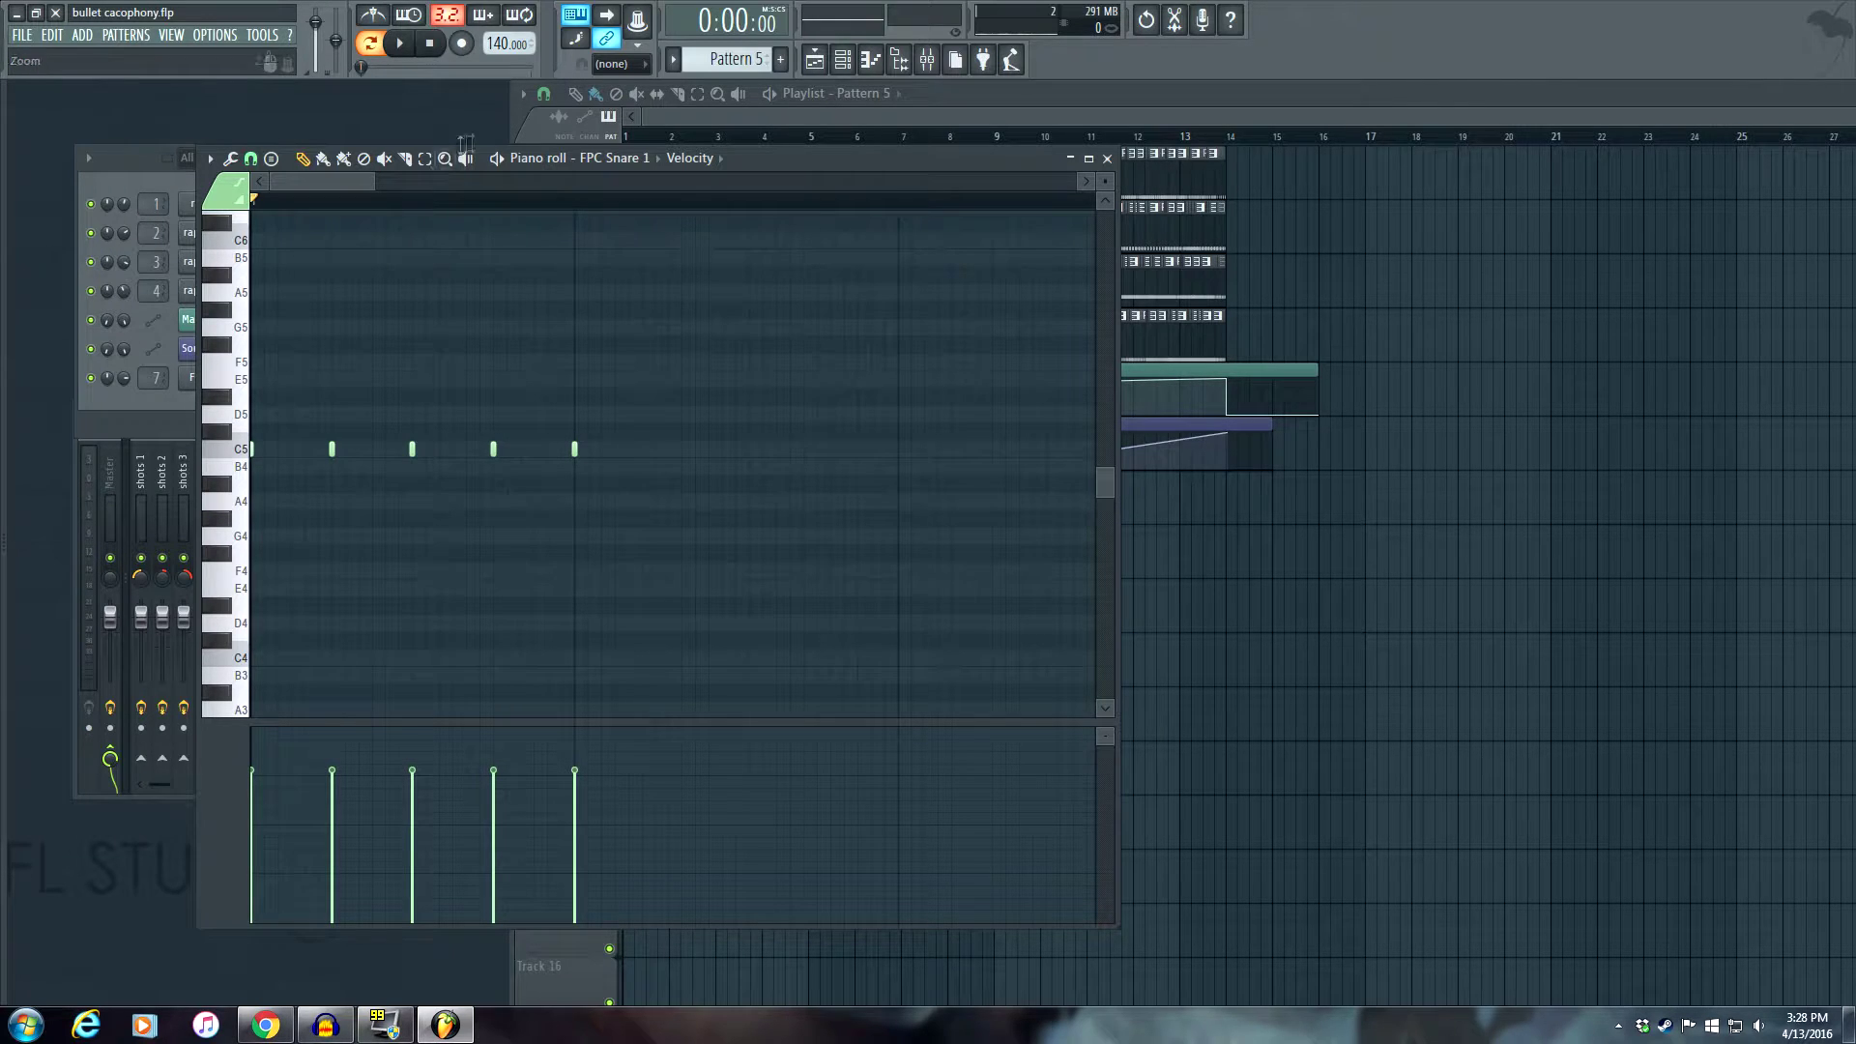
key("space")
key("space")
Rework the C5 snare notes into six unevenly spaced hits, with the last on the fifth step, and play the pattern.
right_click(576, 448)
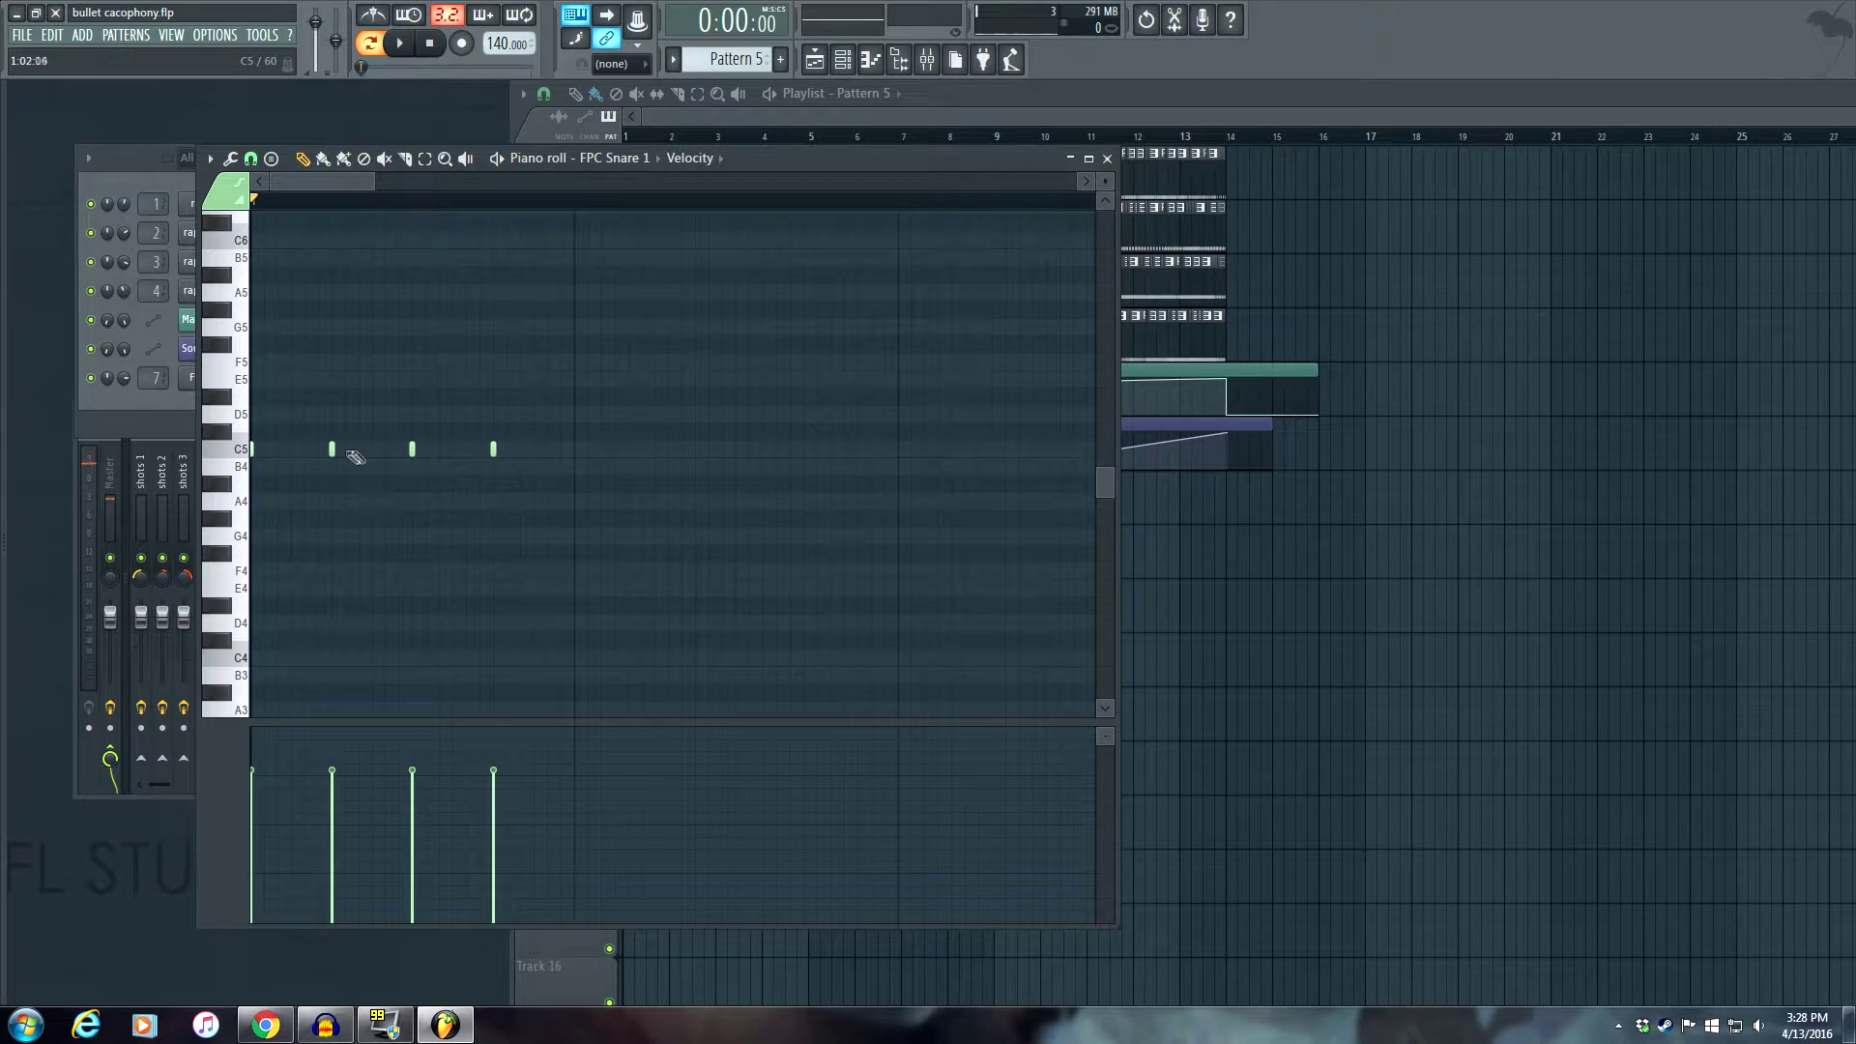
left_click(294, 449)
left_click_drag(331, 449, 442, 449)
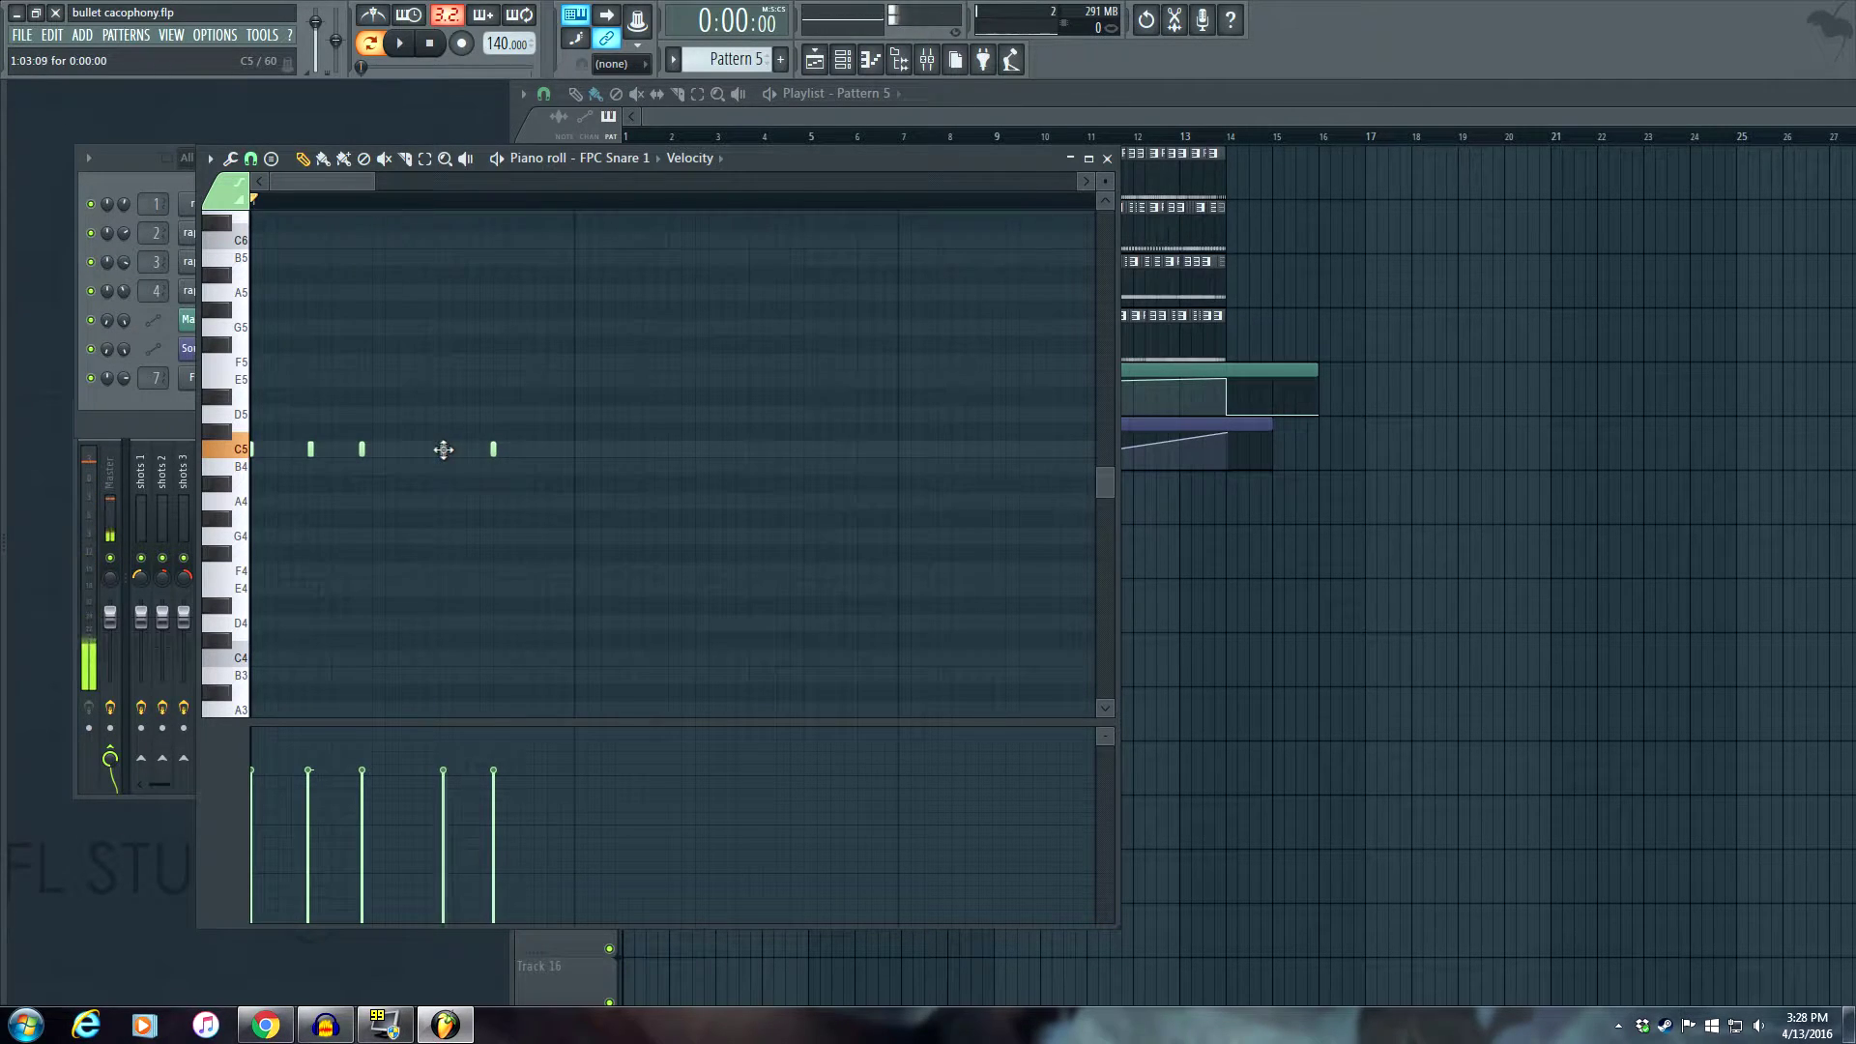
left_click(575, 449)
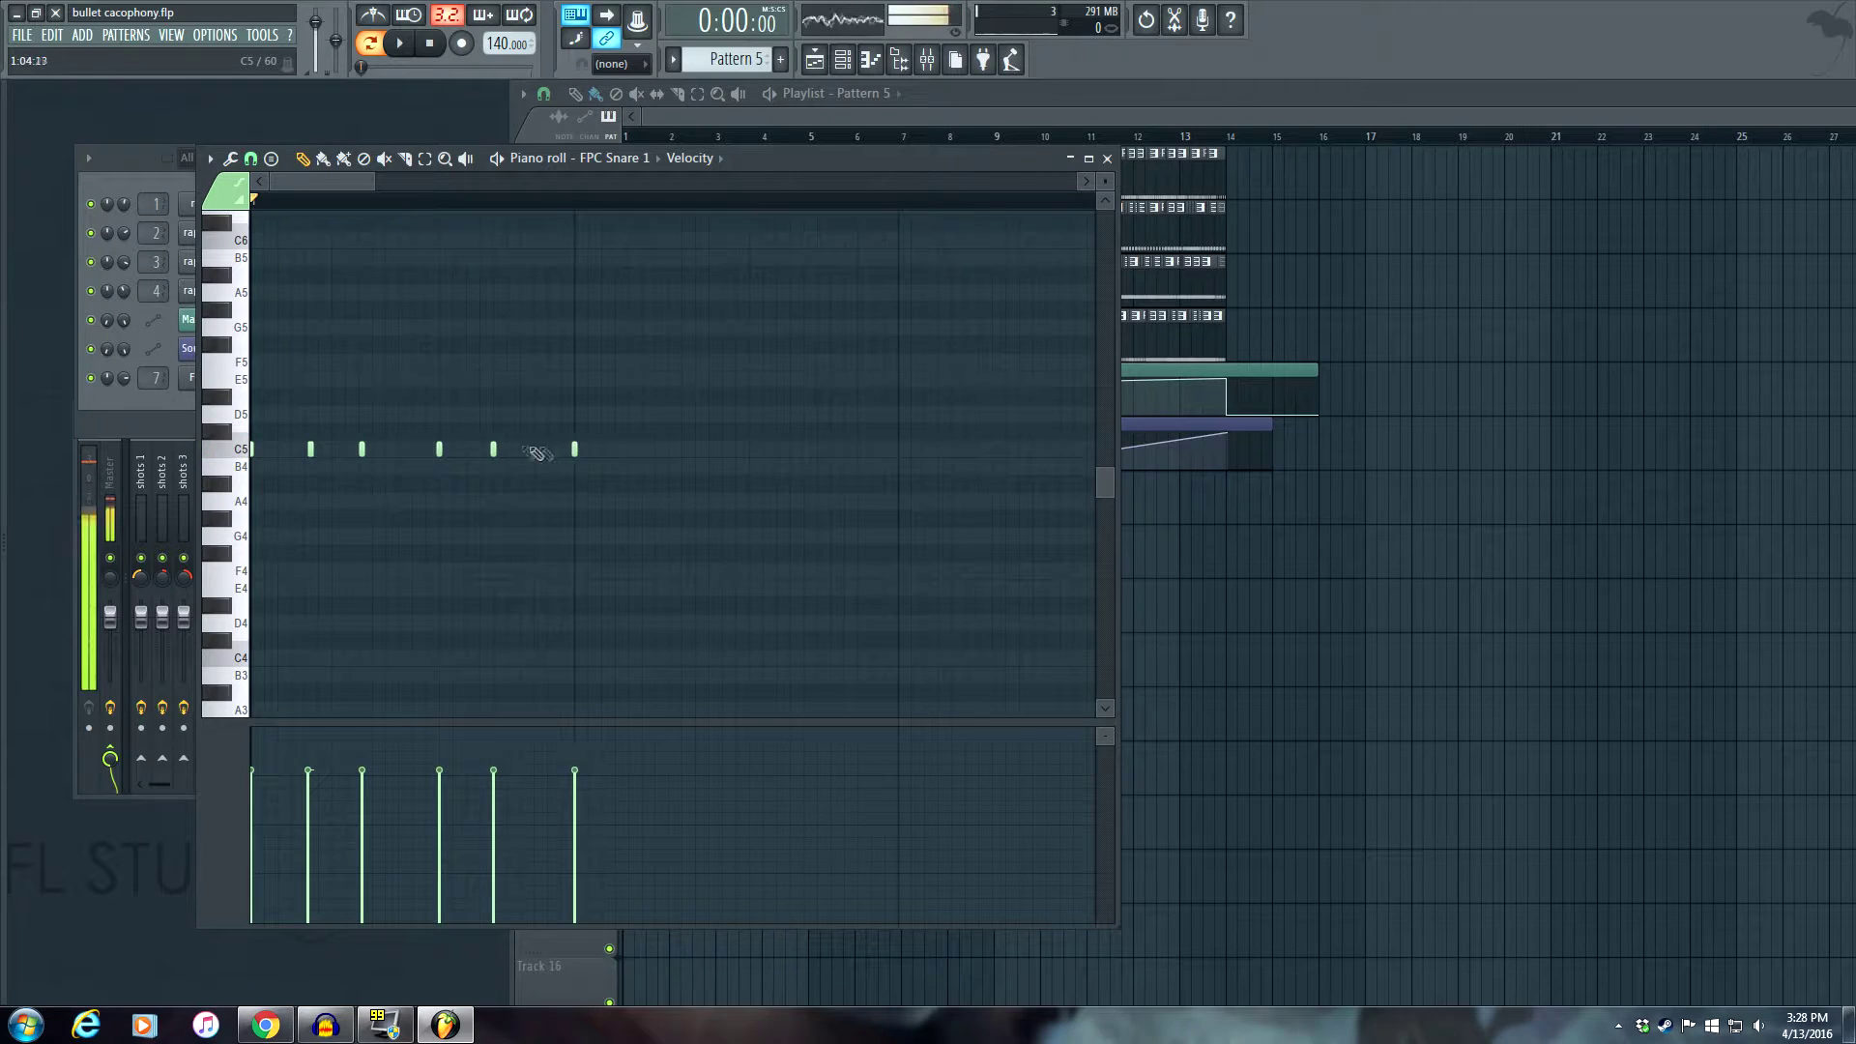
mouse_move(494, 449)
left_mouse_down()
mouse_move(513, 450)
mouse_move(457, 451)
mouse_move(475, 451)
left_mouse_up()
key("space")
key("space")
Shift the second and third C5 notes earlier so the pattern forms two bursts of three hits, and play it.
left_click_drag(312, 447, 333, 444)
left_click(357, 445)
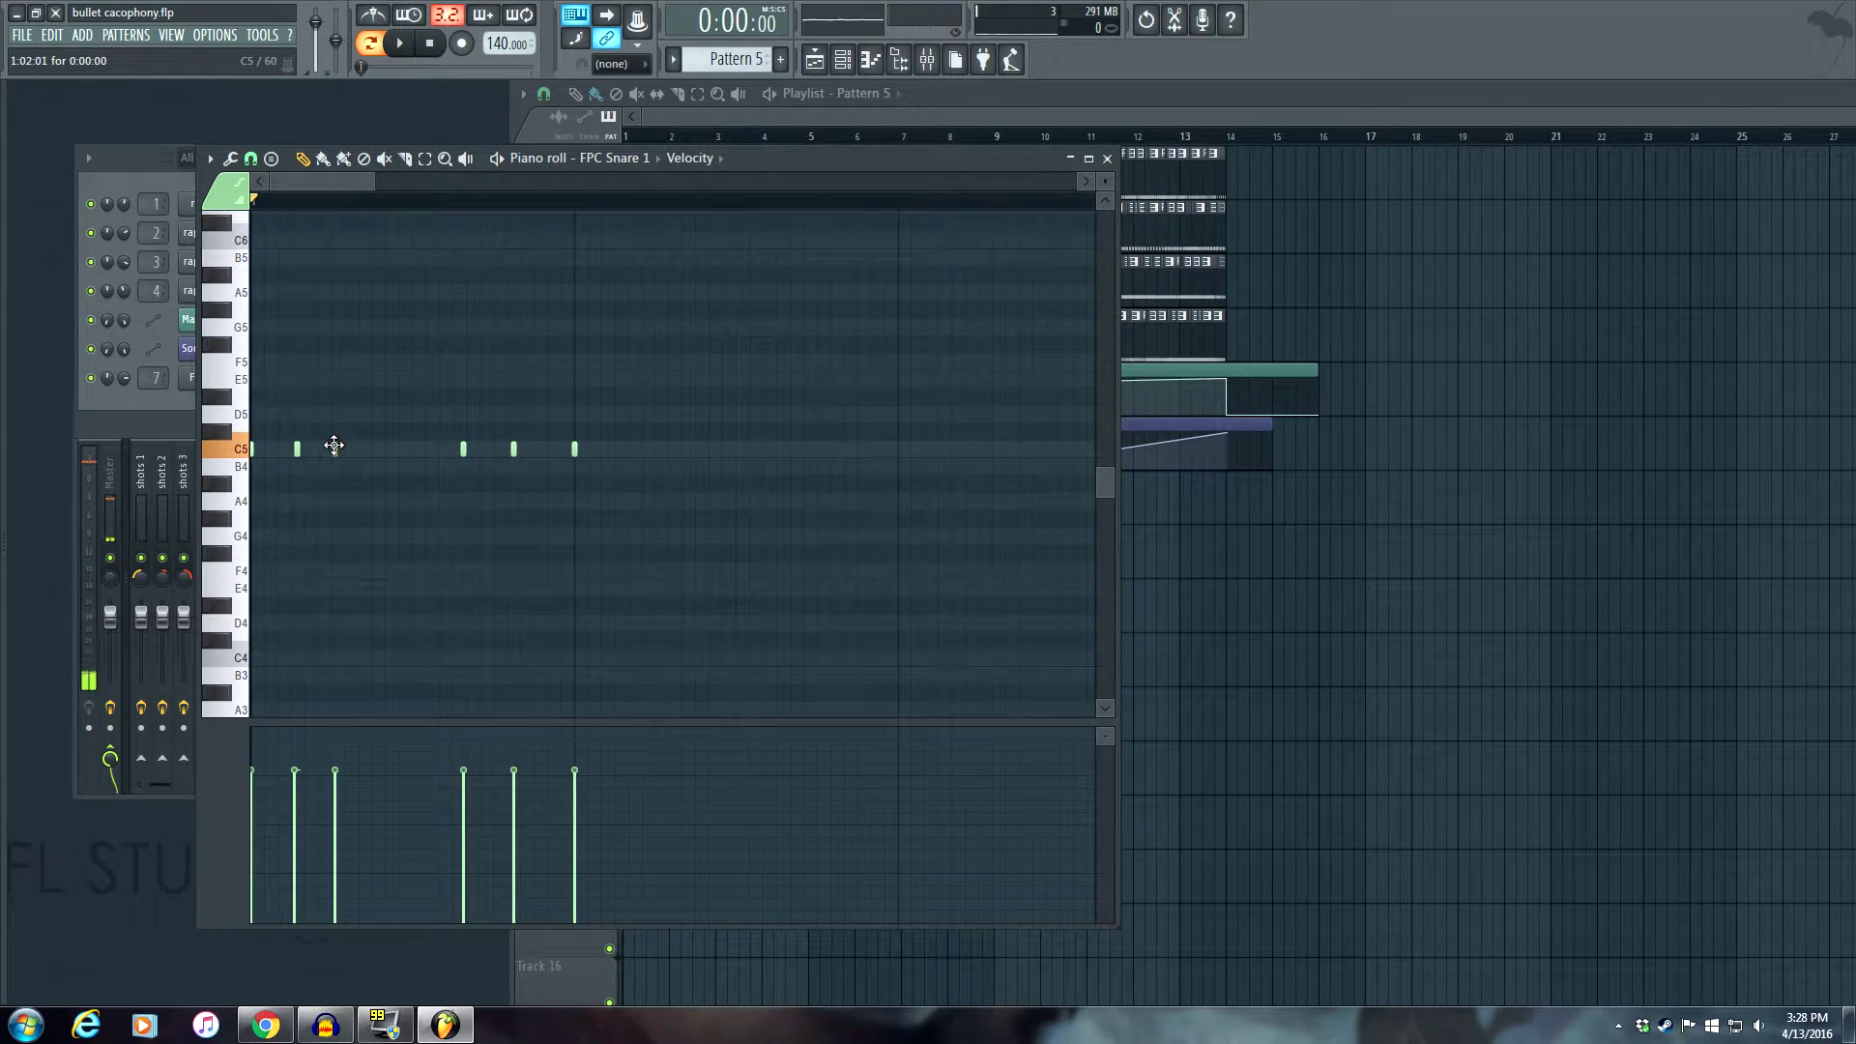
key("space")
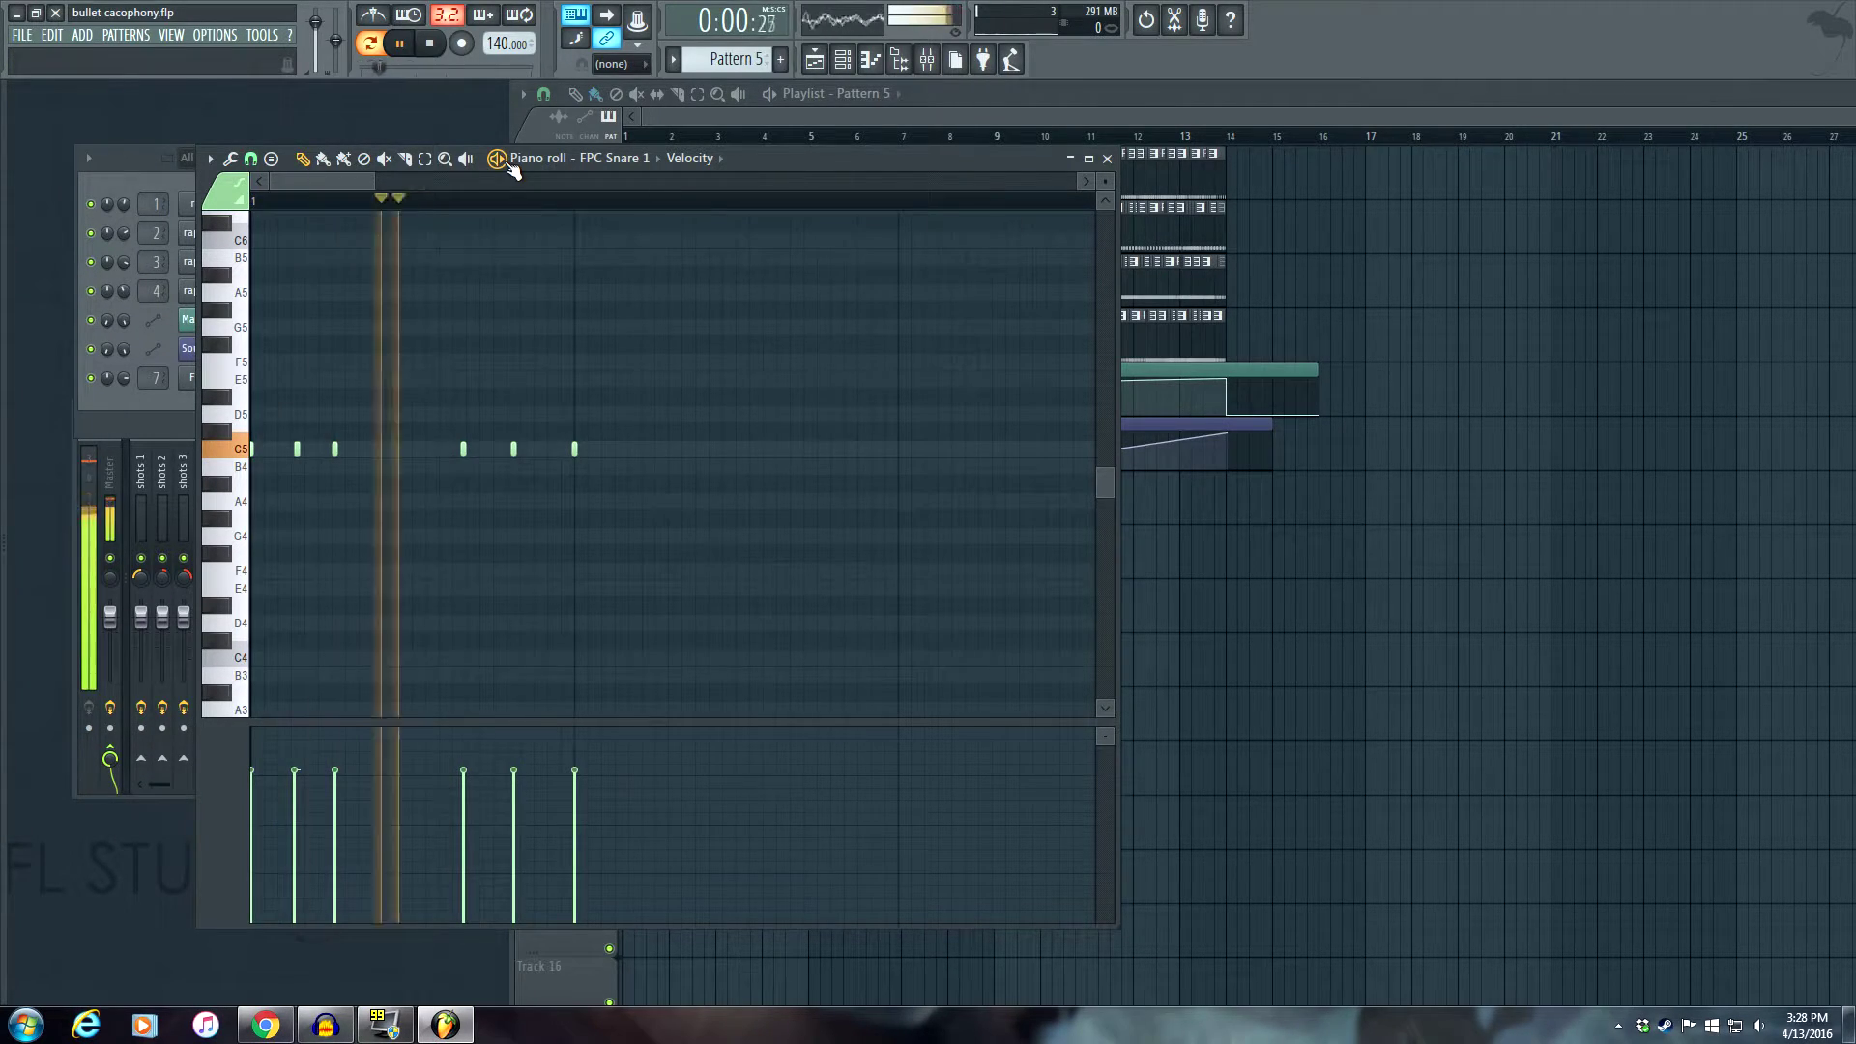
Add a third burst of six closely spaced C5 notes after the second burst, and play the pattern.
left_click(697, 450)
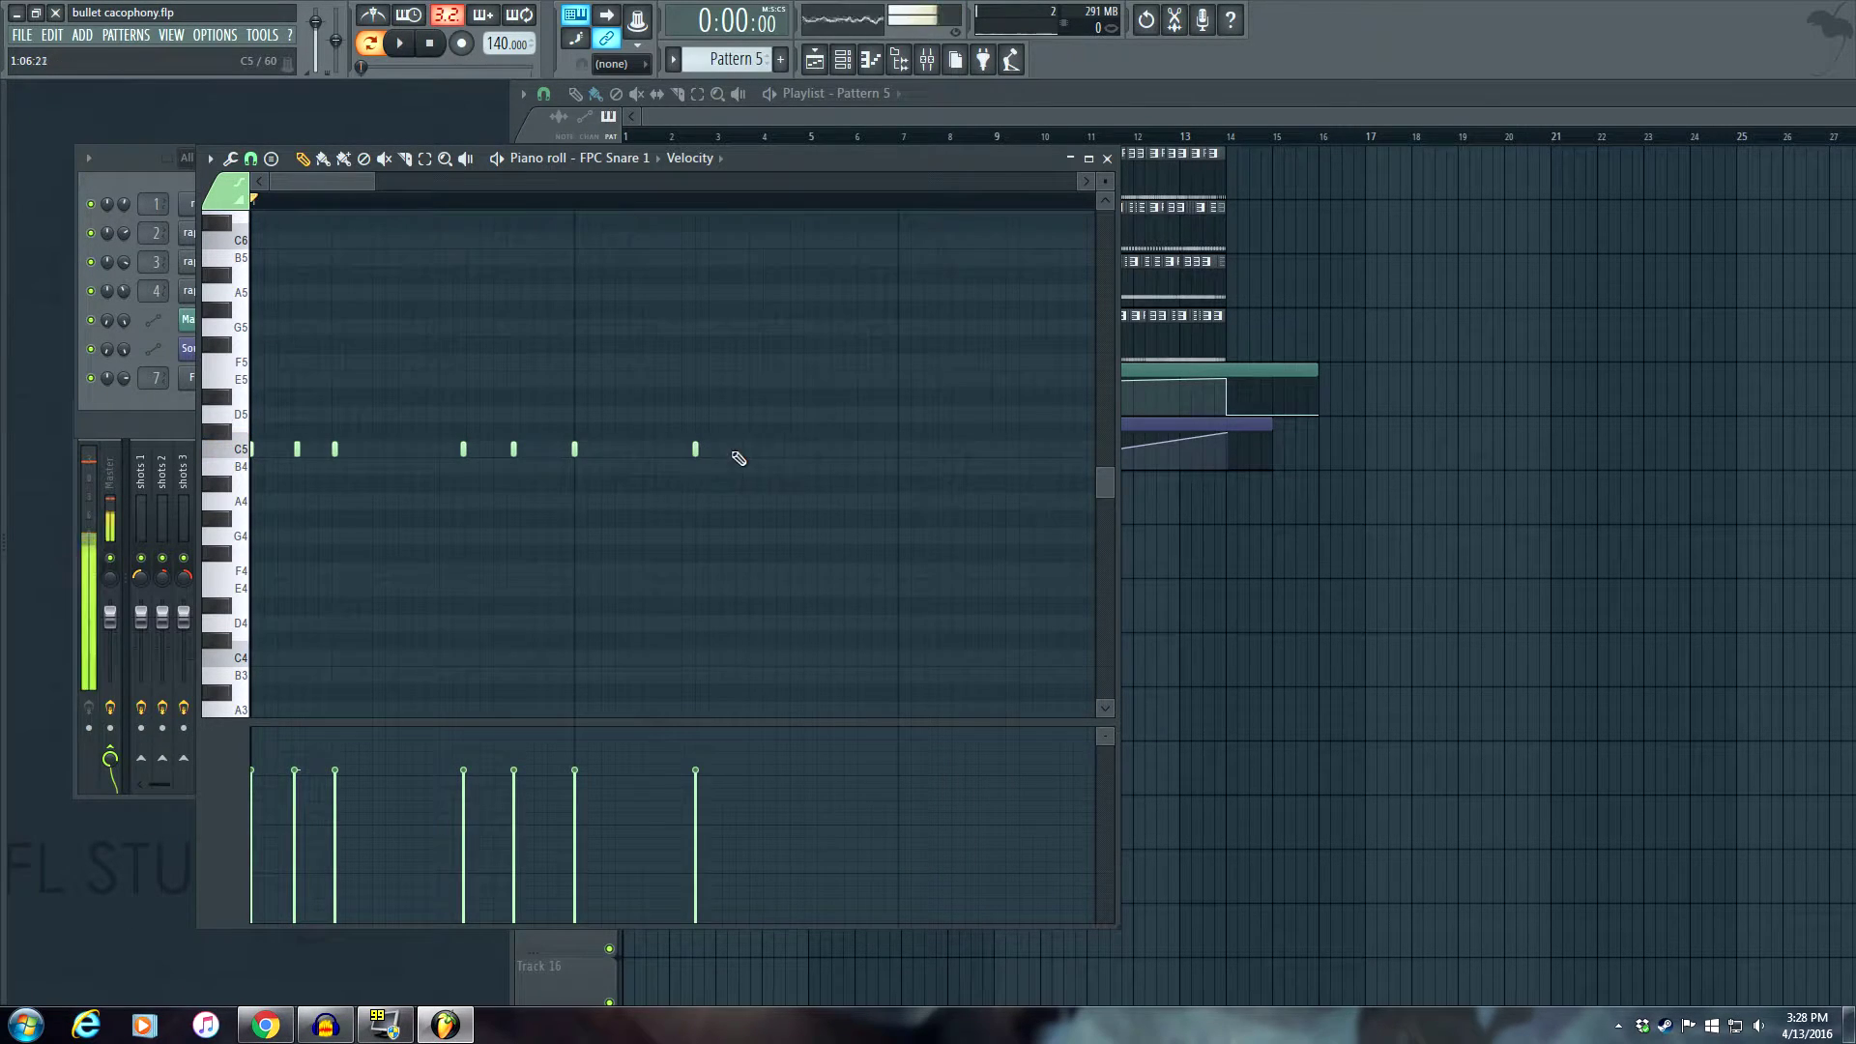
left_click(738, 449)
left_click(775, 450)
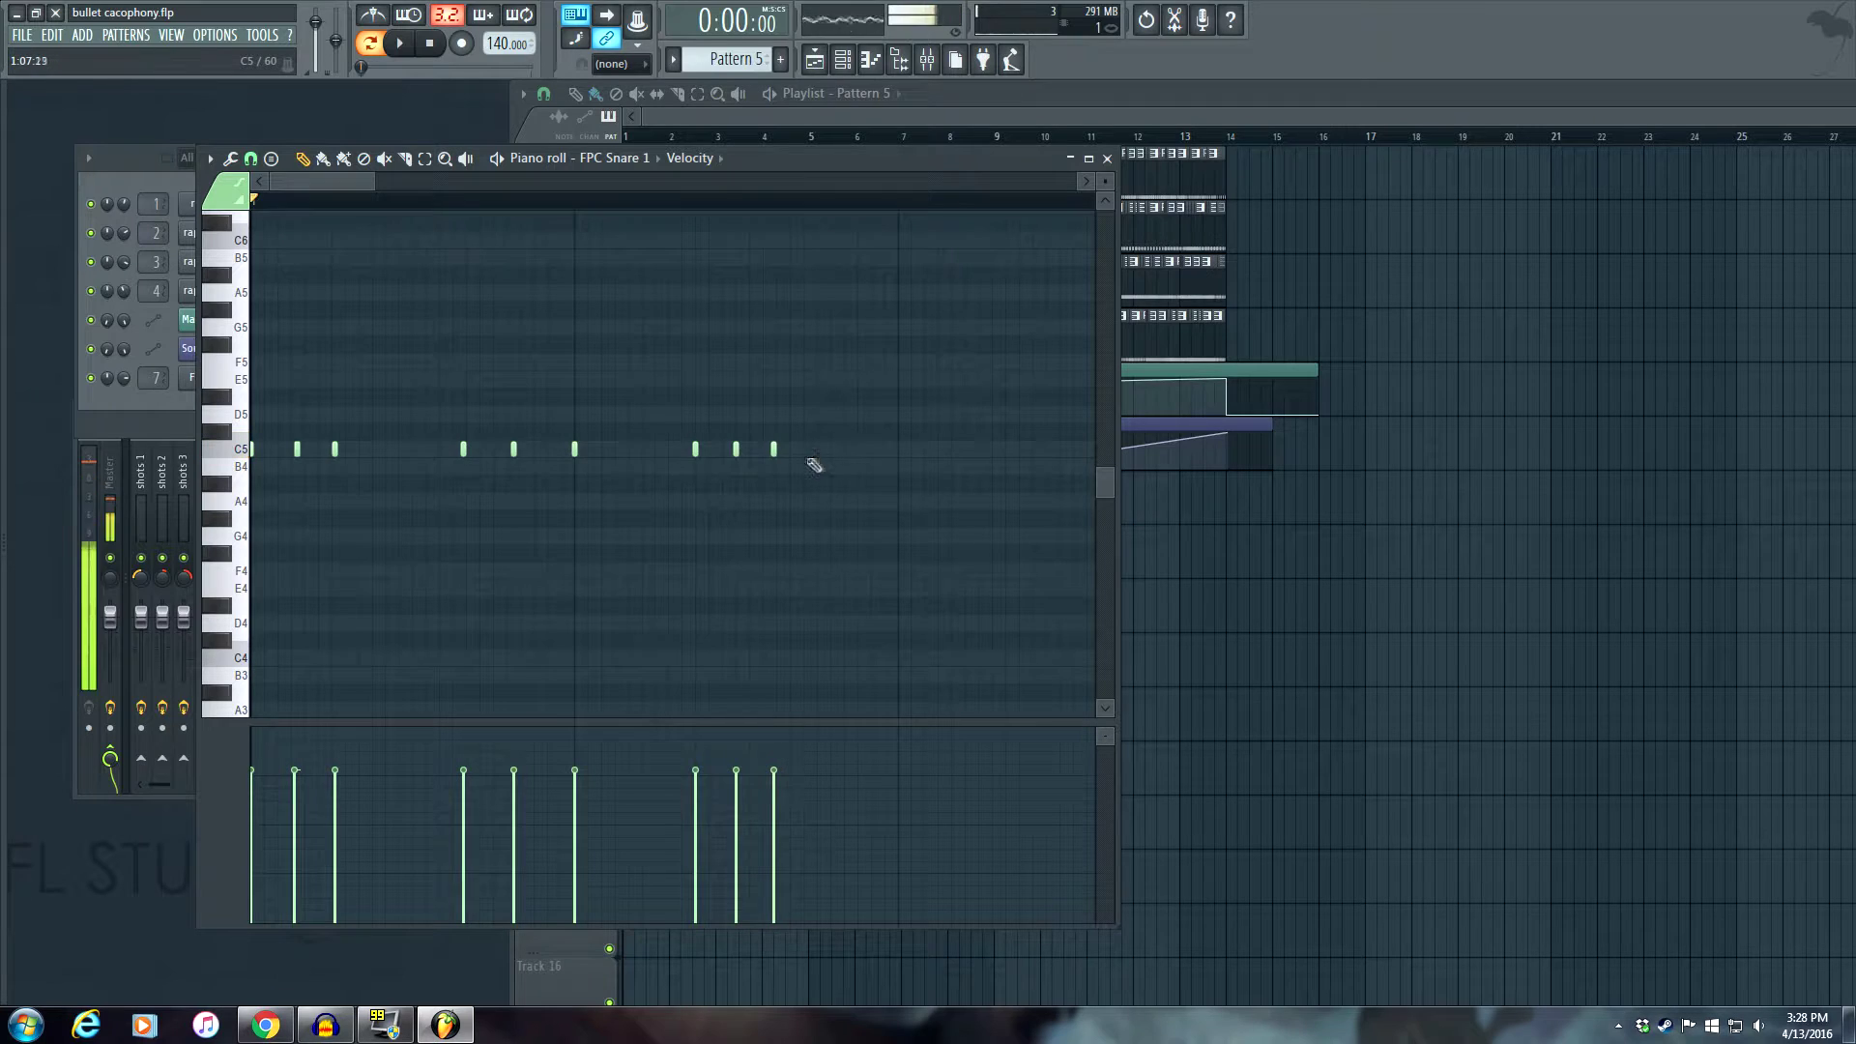
left_click(818, 449)
left_click(858, 449)
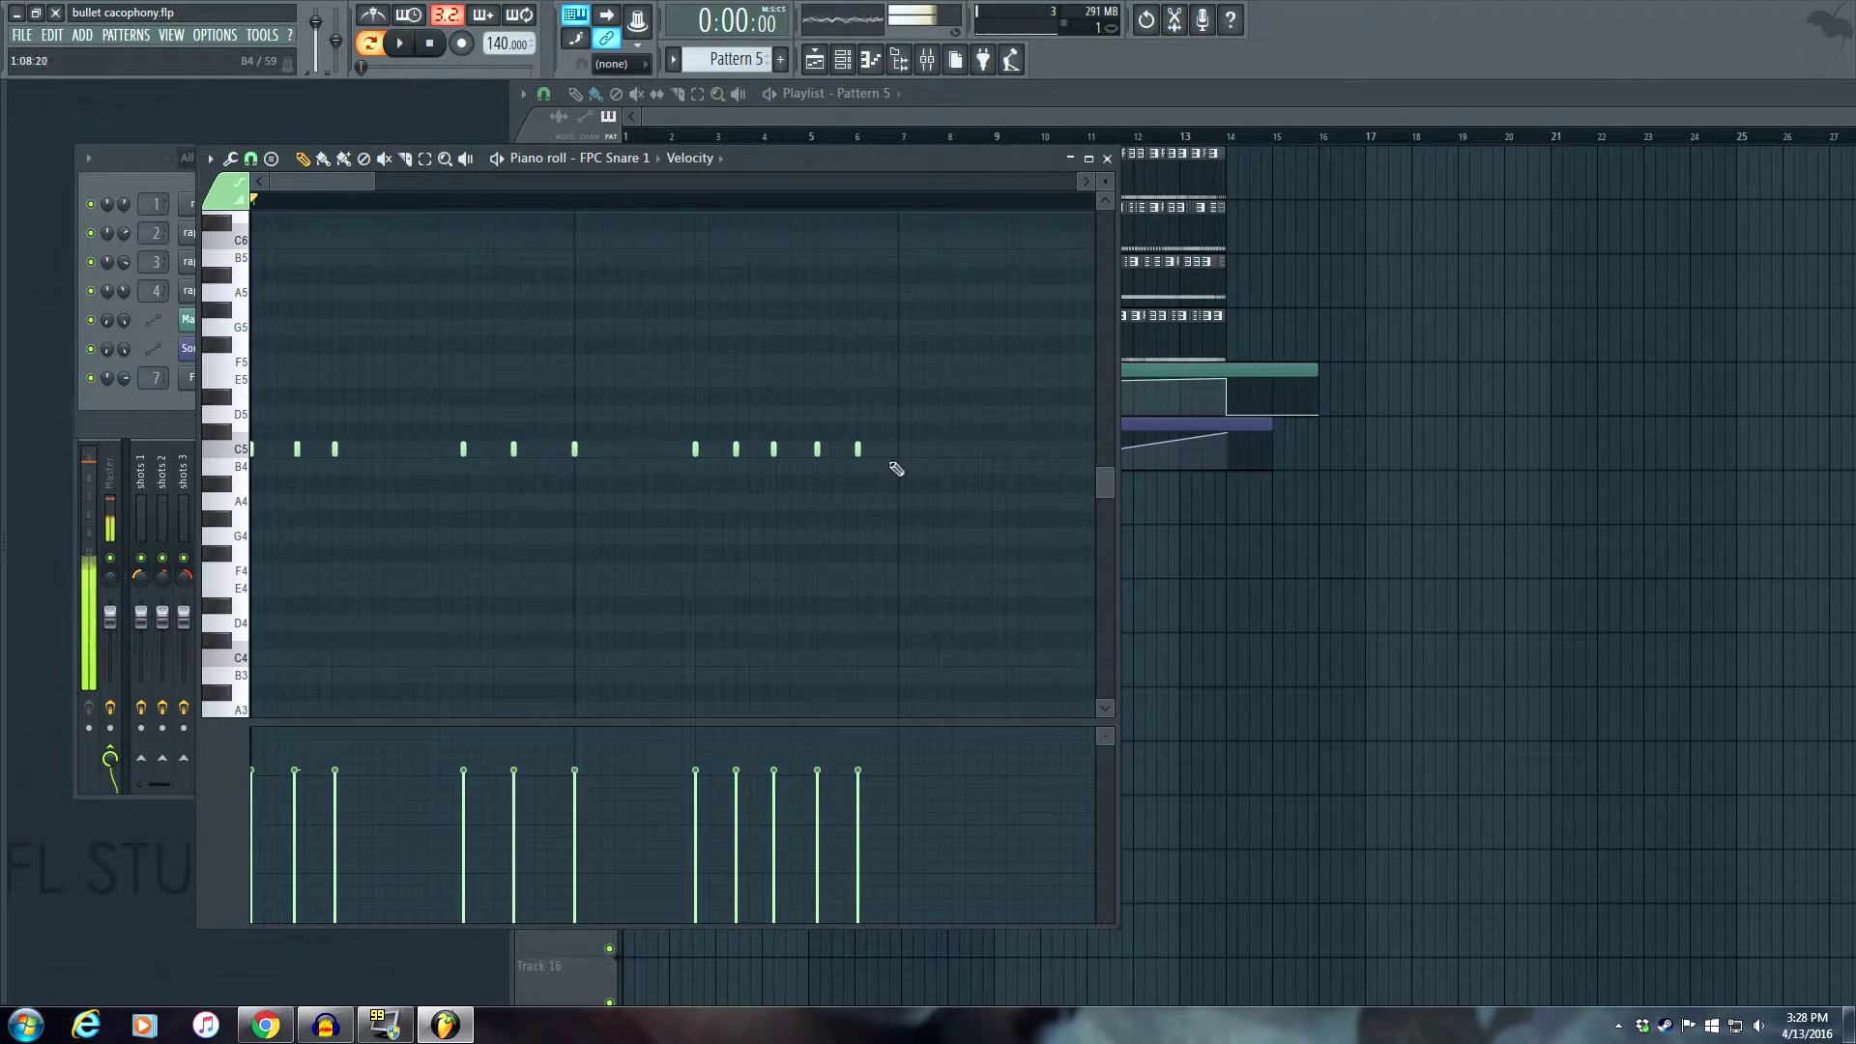
left_click(893, 450)
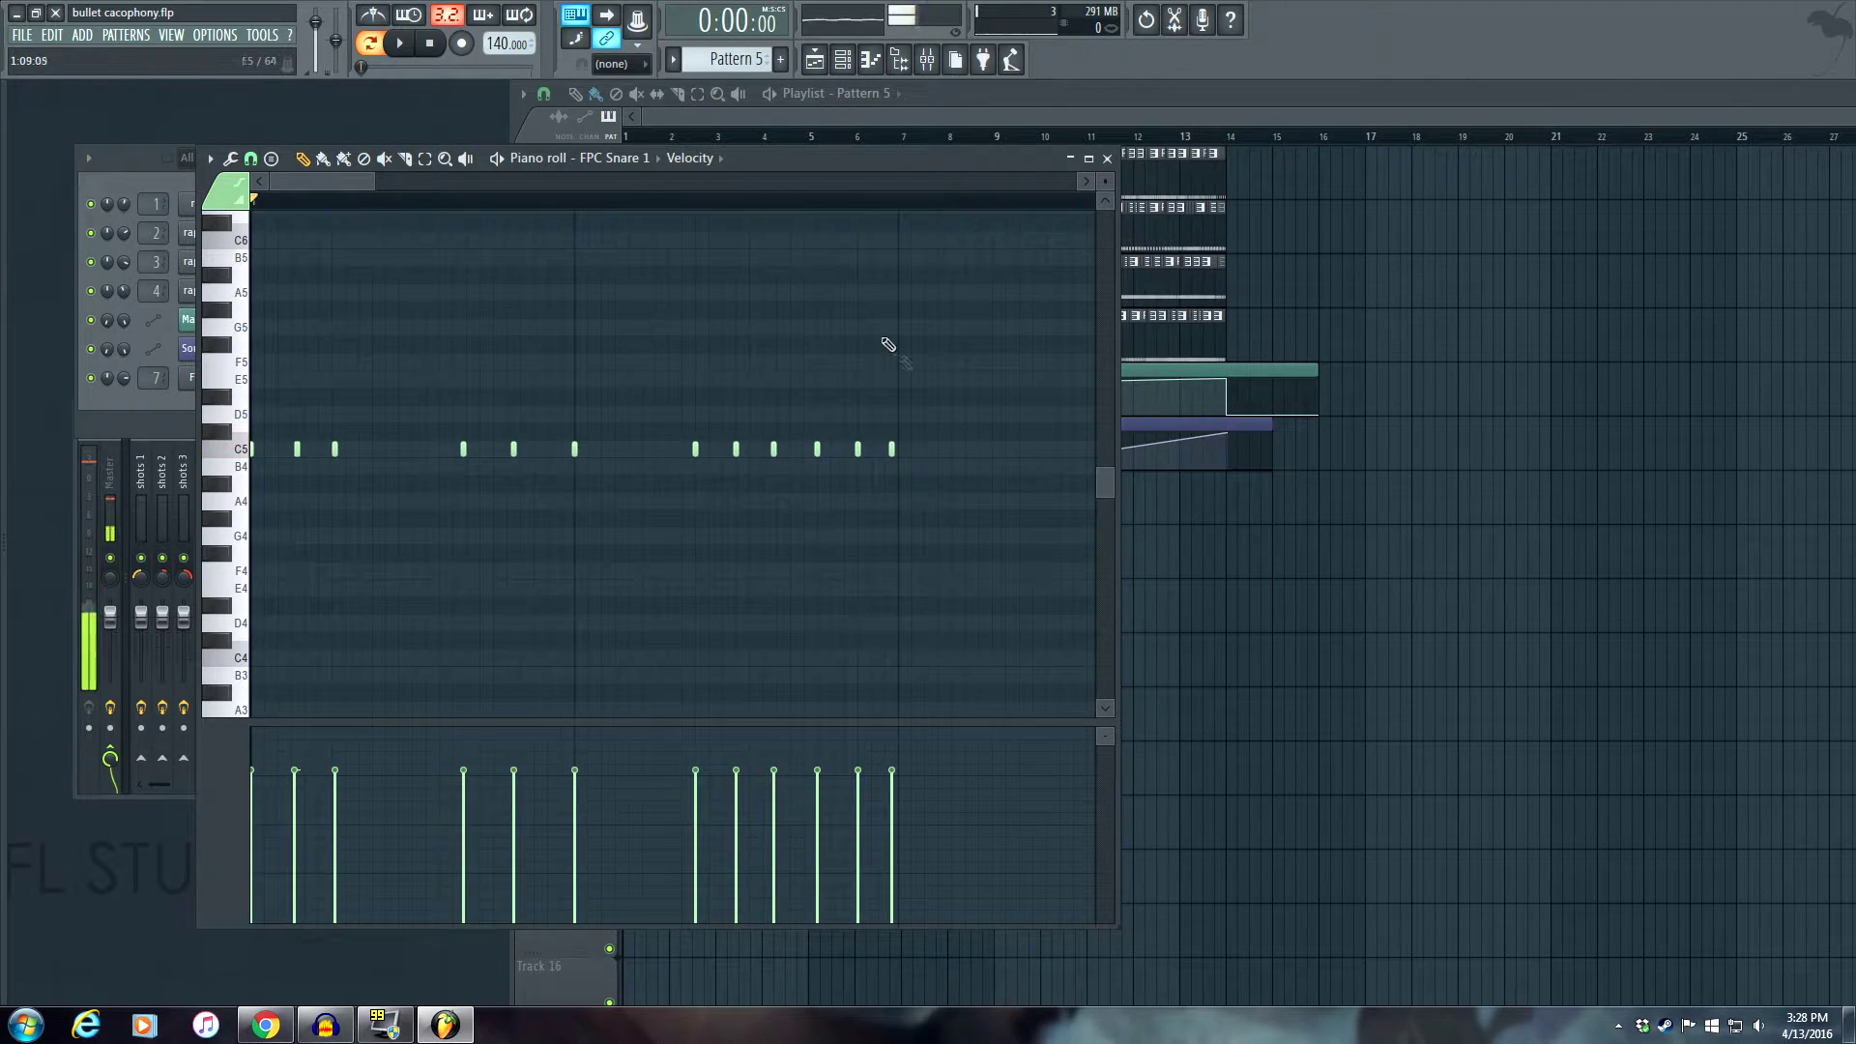
left_click(498, 159)
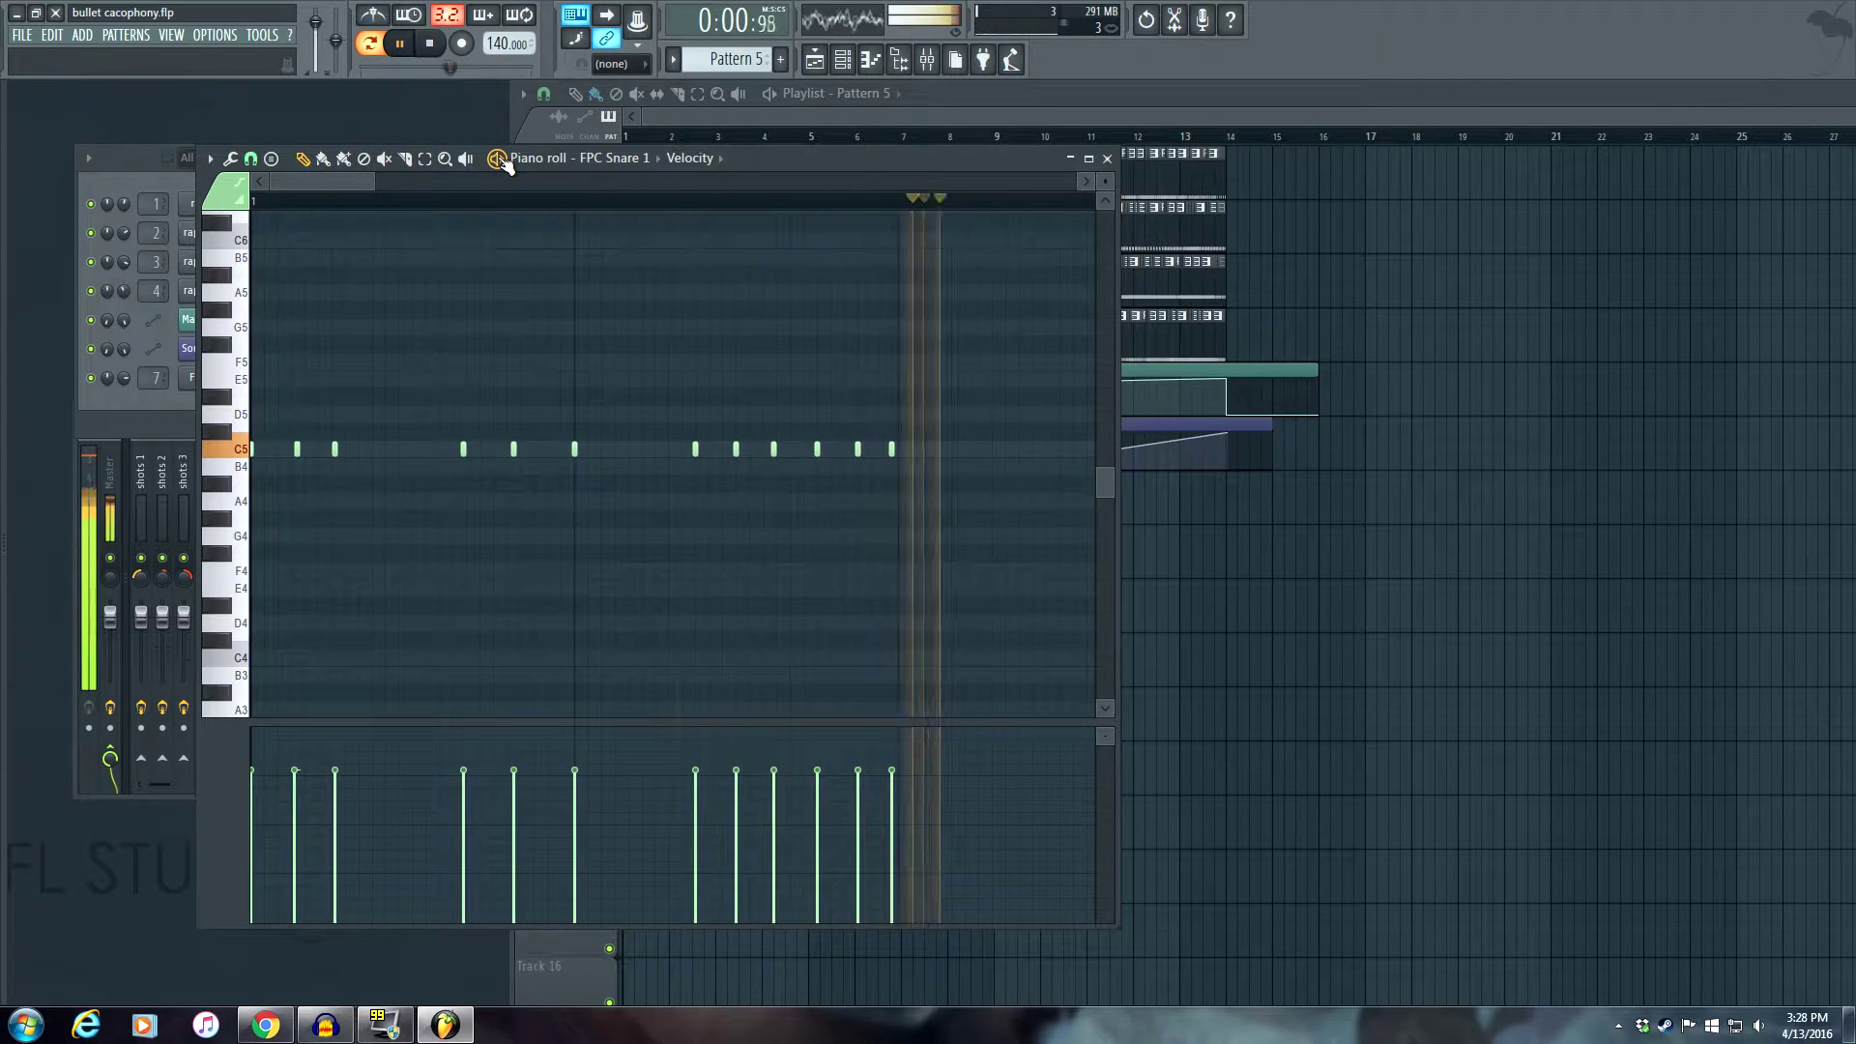
Delete the first two notes of the third burst, add two C5 notes at its end, and play the pattern.
right_click(695, 450)
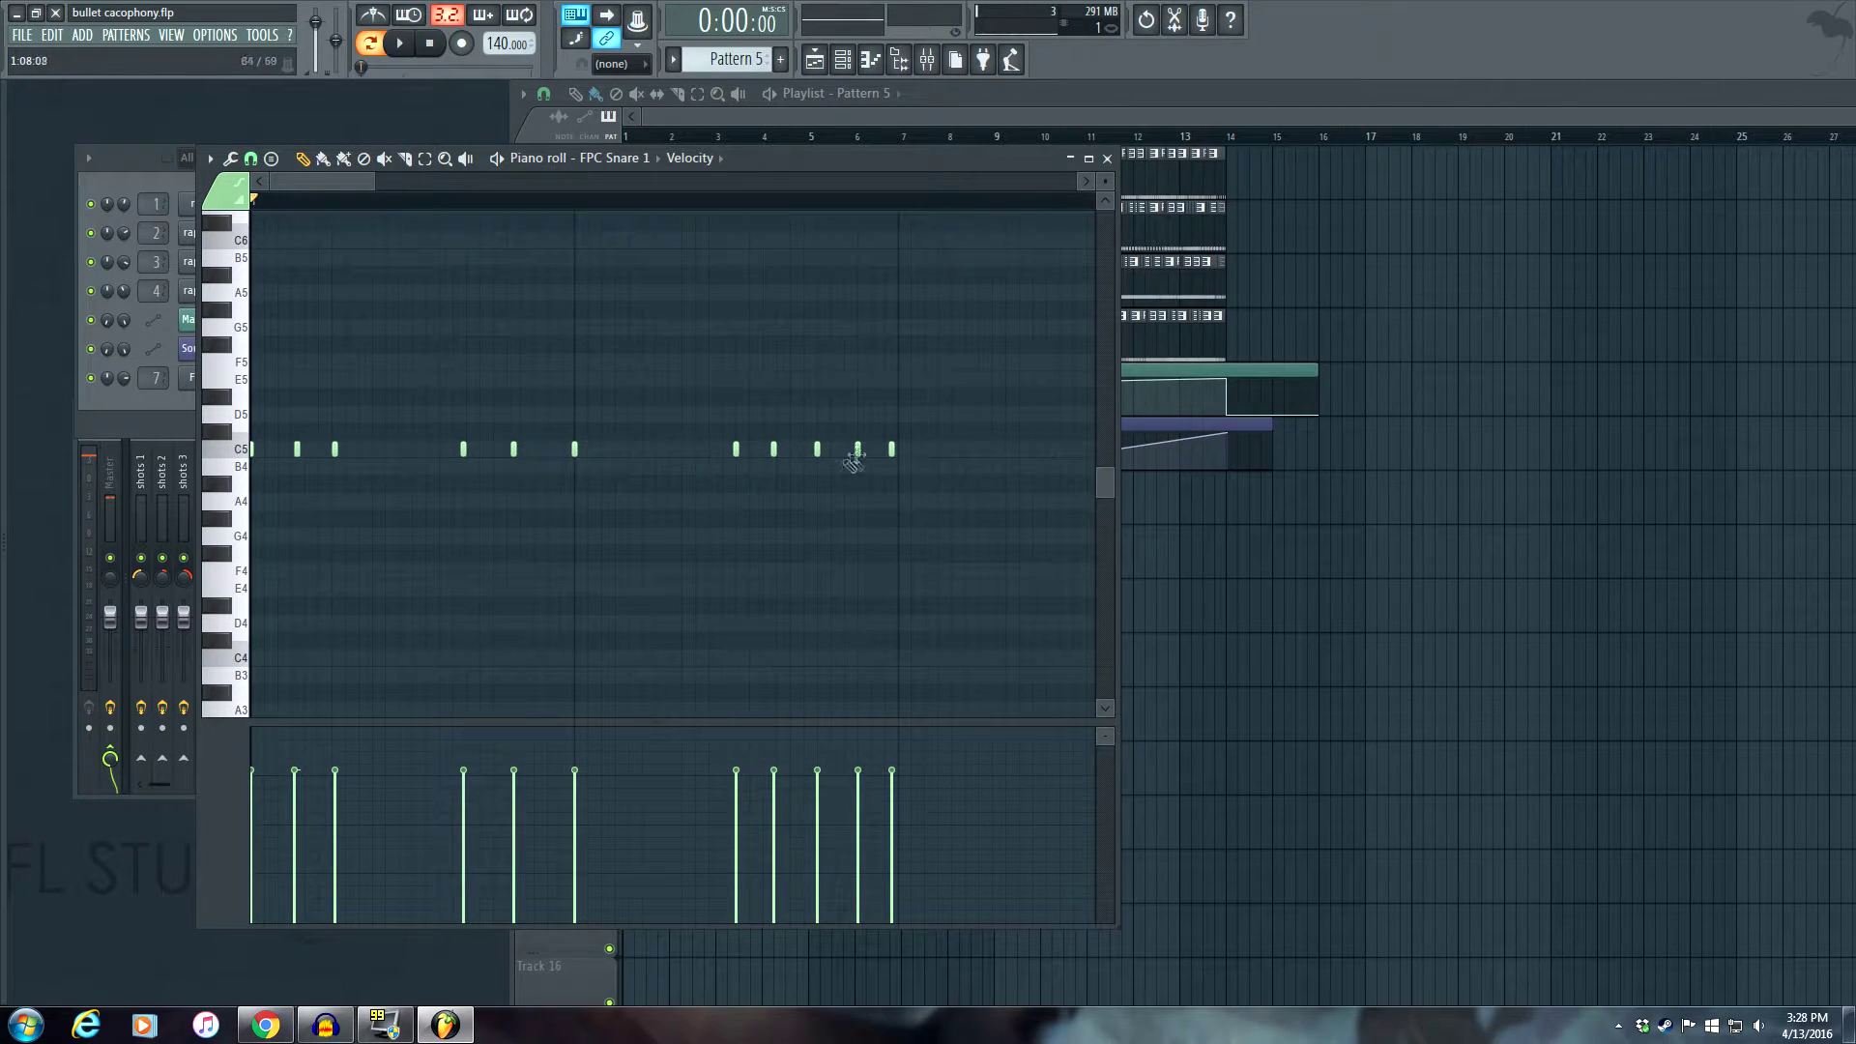
right_click(736, 447)
left_click(921, 450)
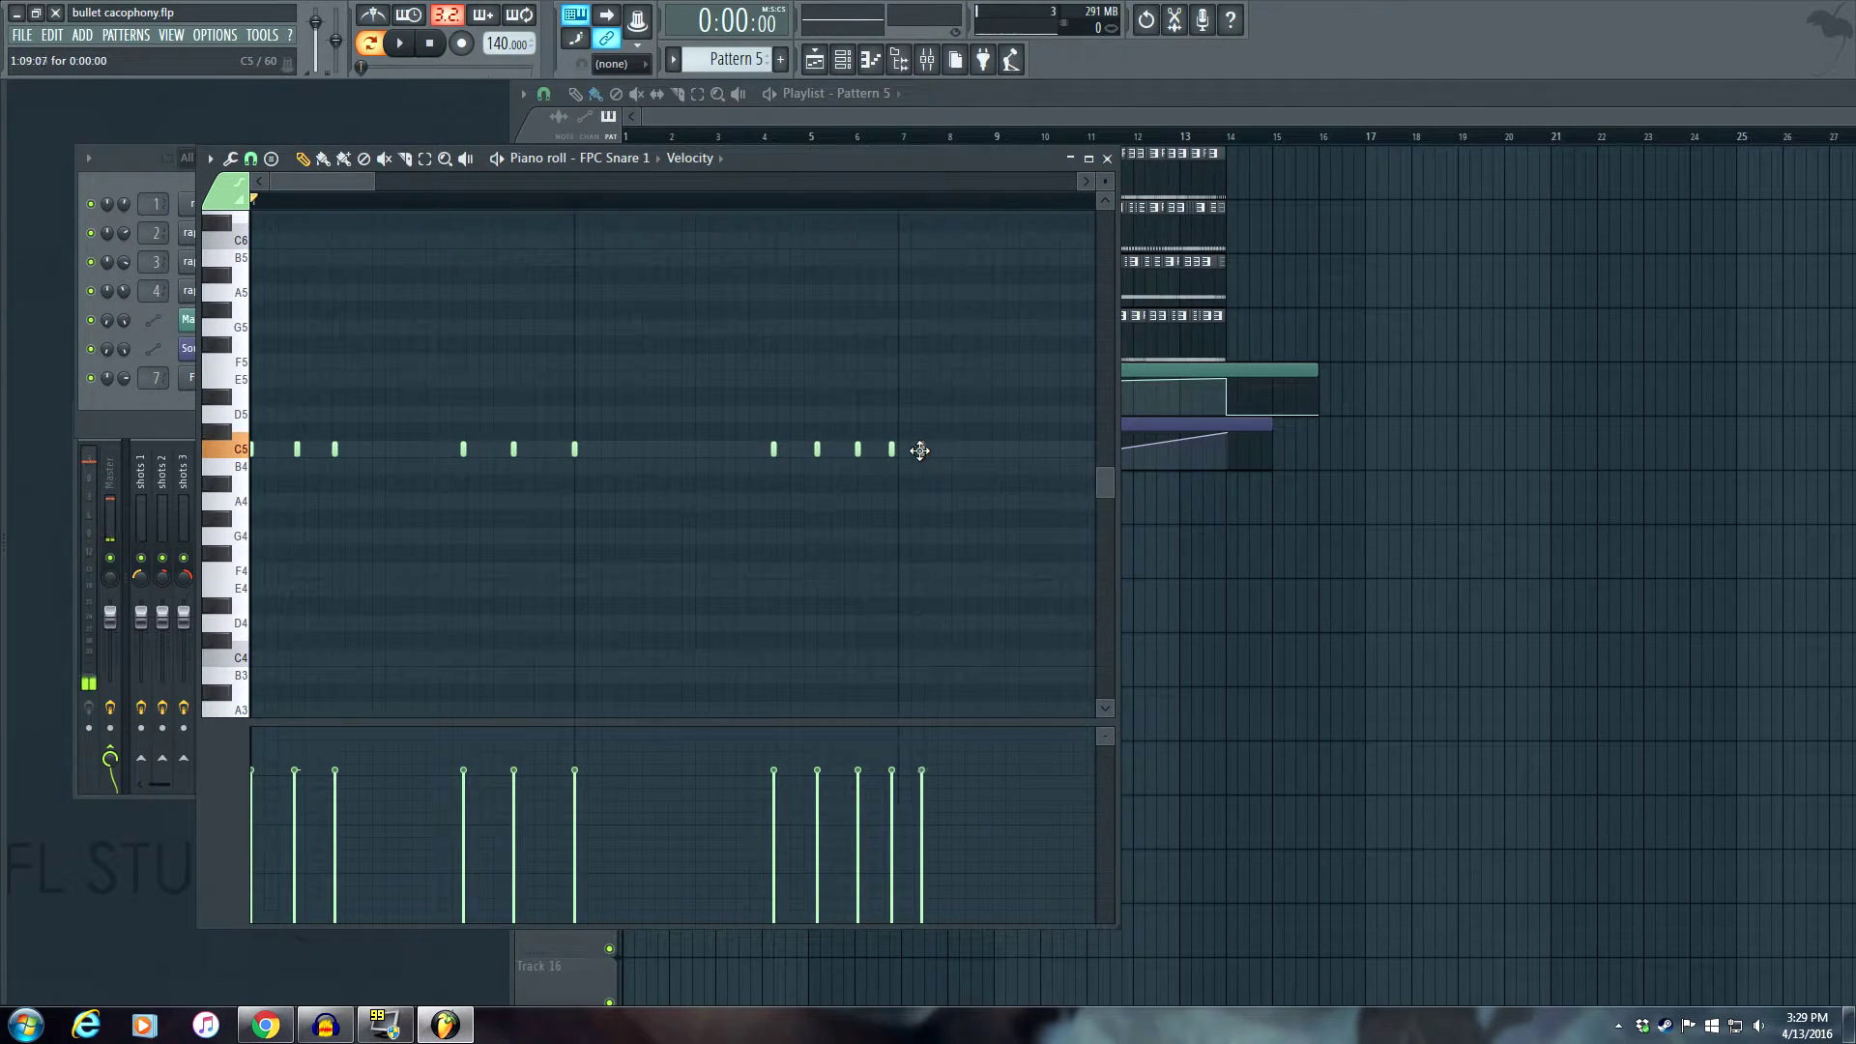
left_click(965, 450)
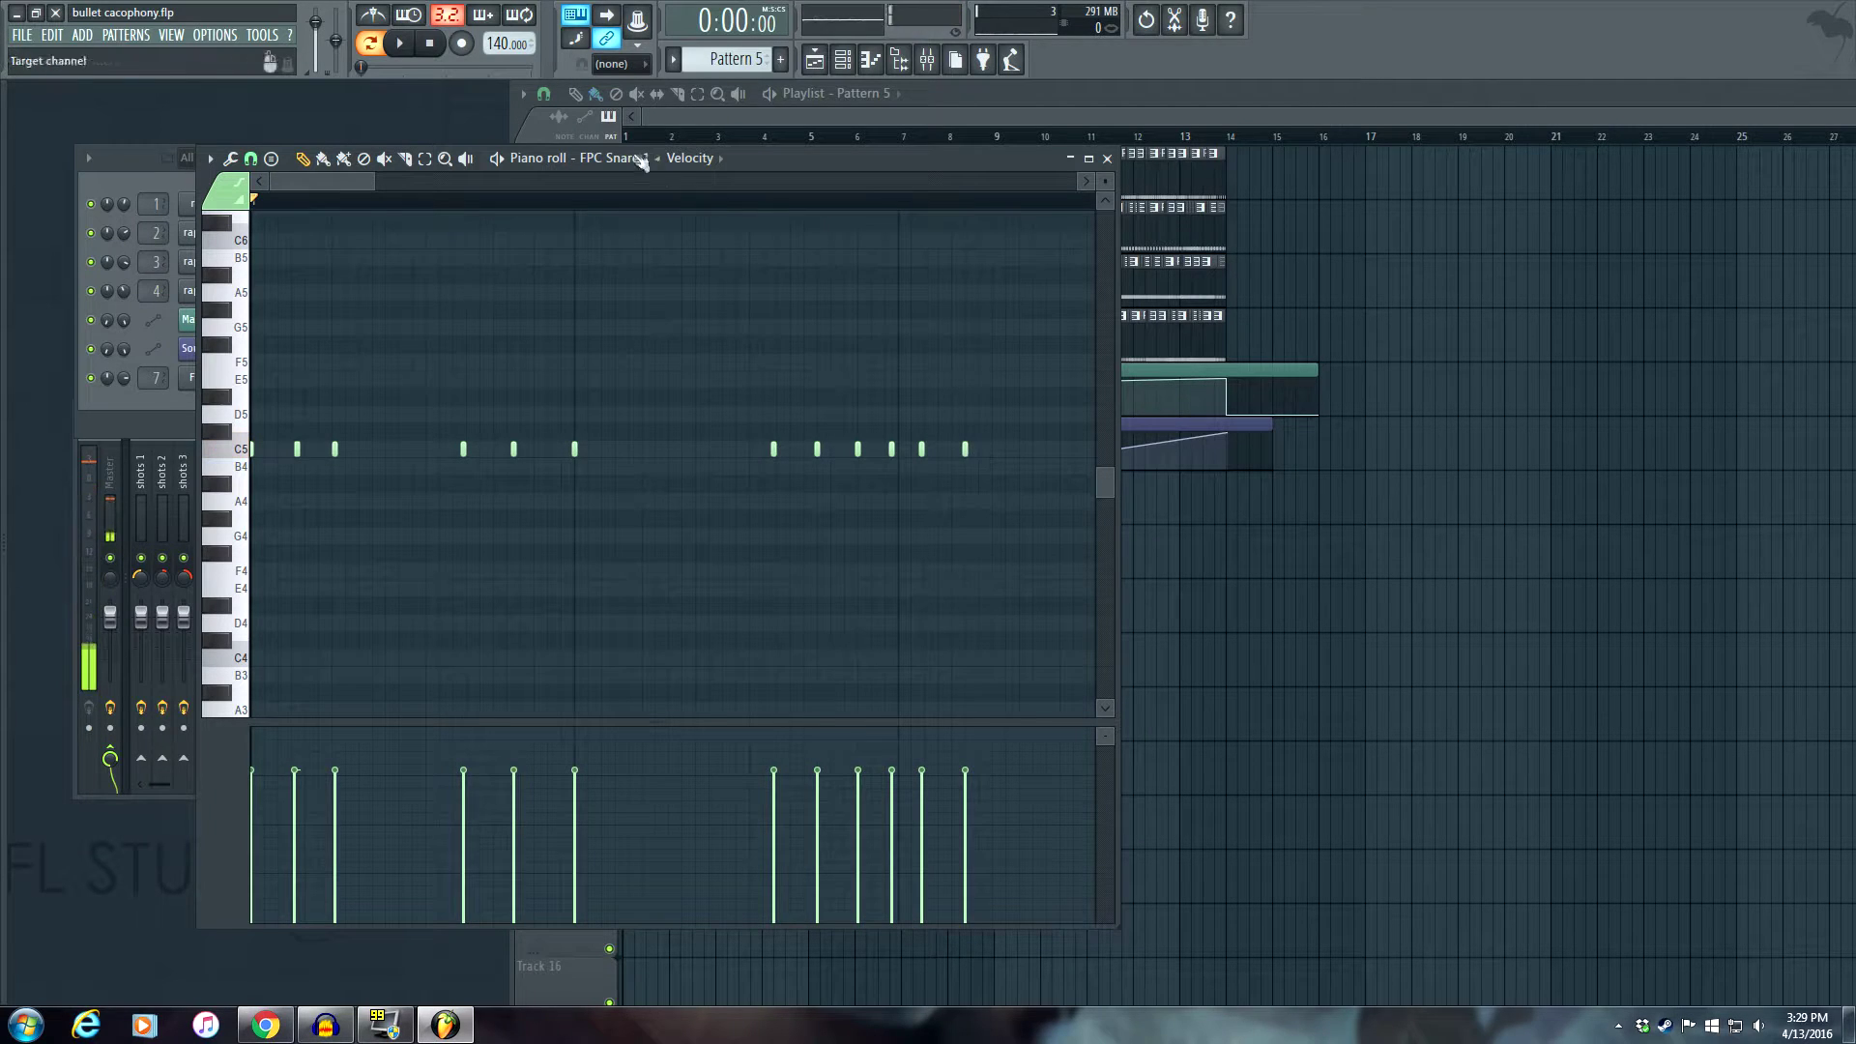
left_click(498, 159)
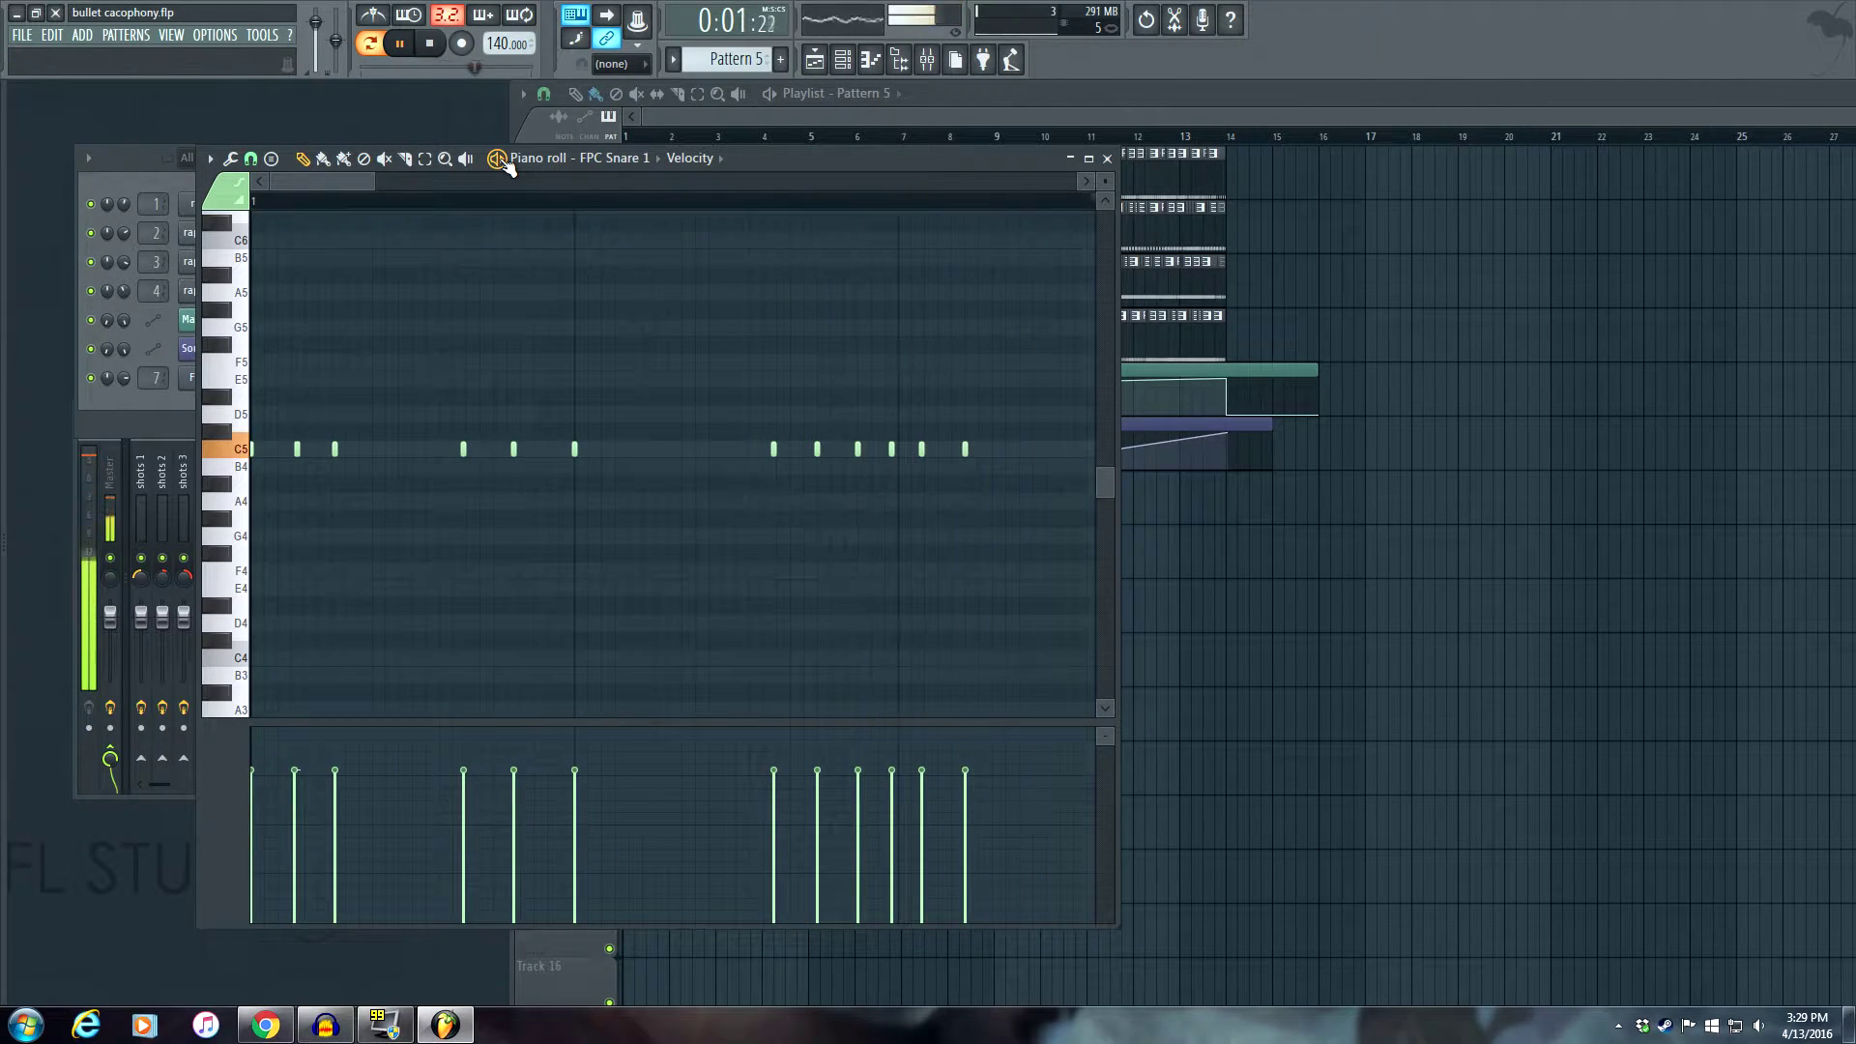
left_click(498, 158)
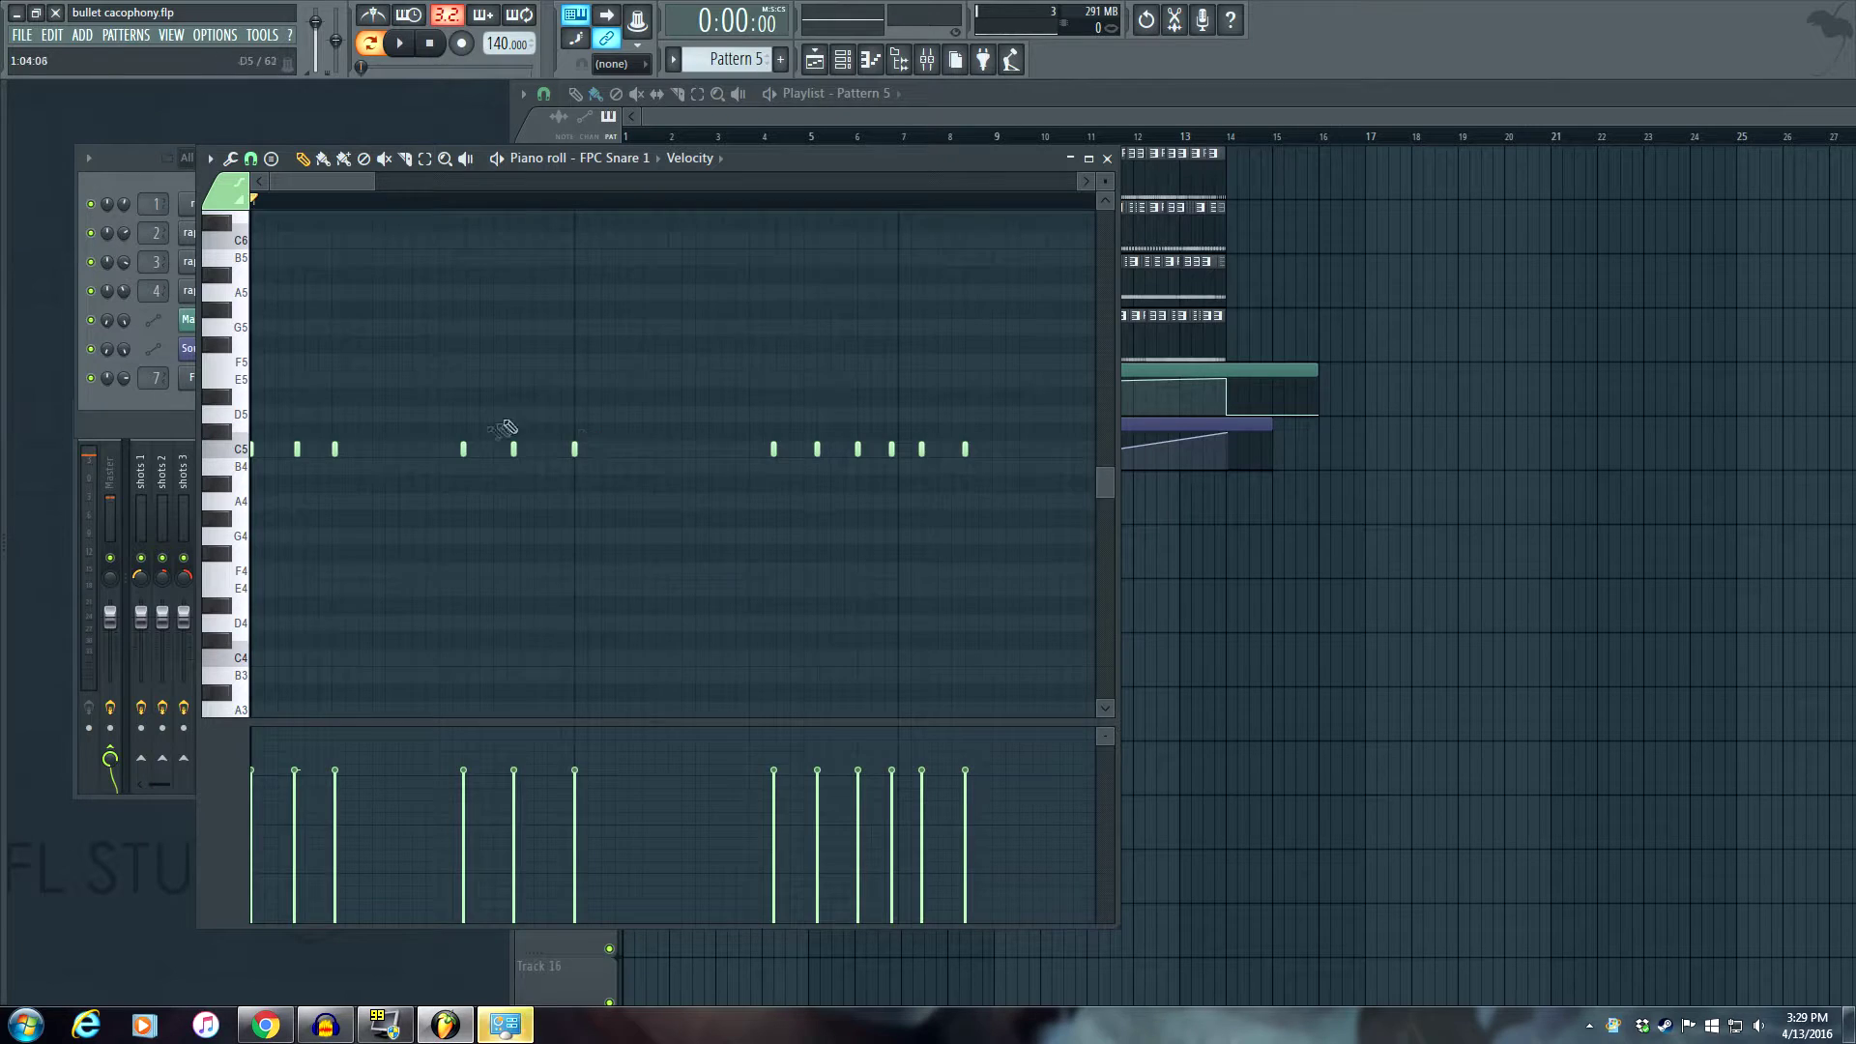
Transpose all the snare notes up one semitone from C5, play the result, and close the piano roll to replay the pattern.
key("ctrl+a")
left_click_drag(297, 447, 296, 431)
key("ctrl+d")
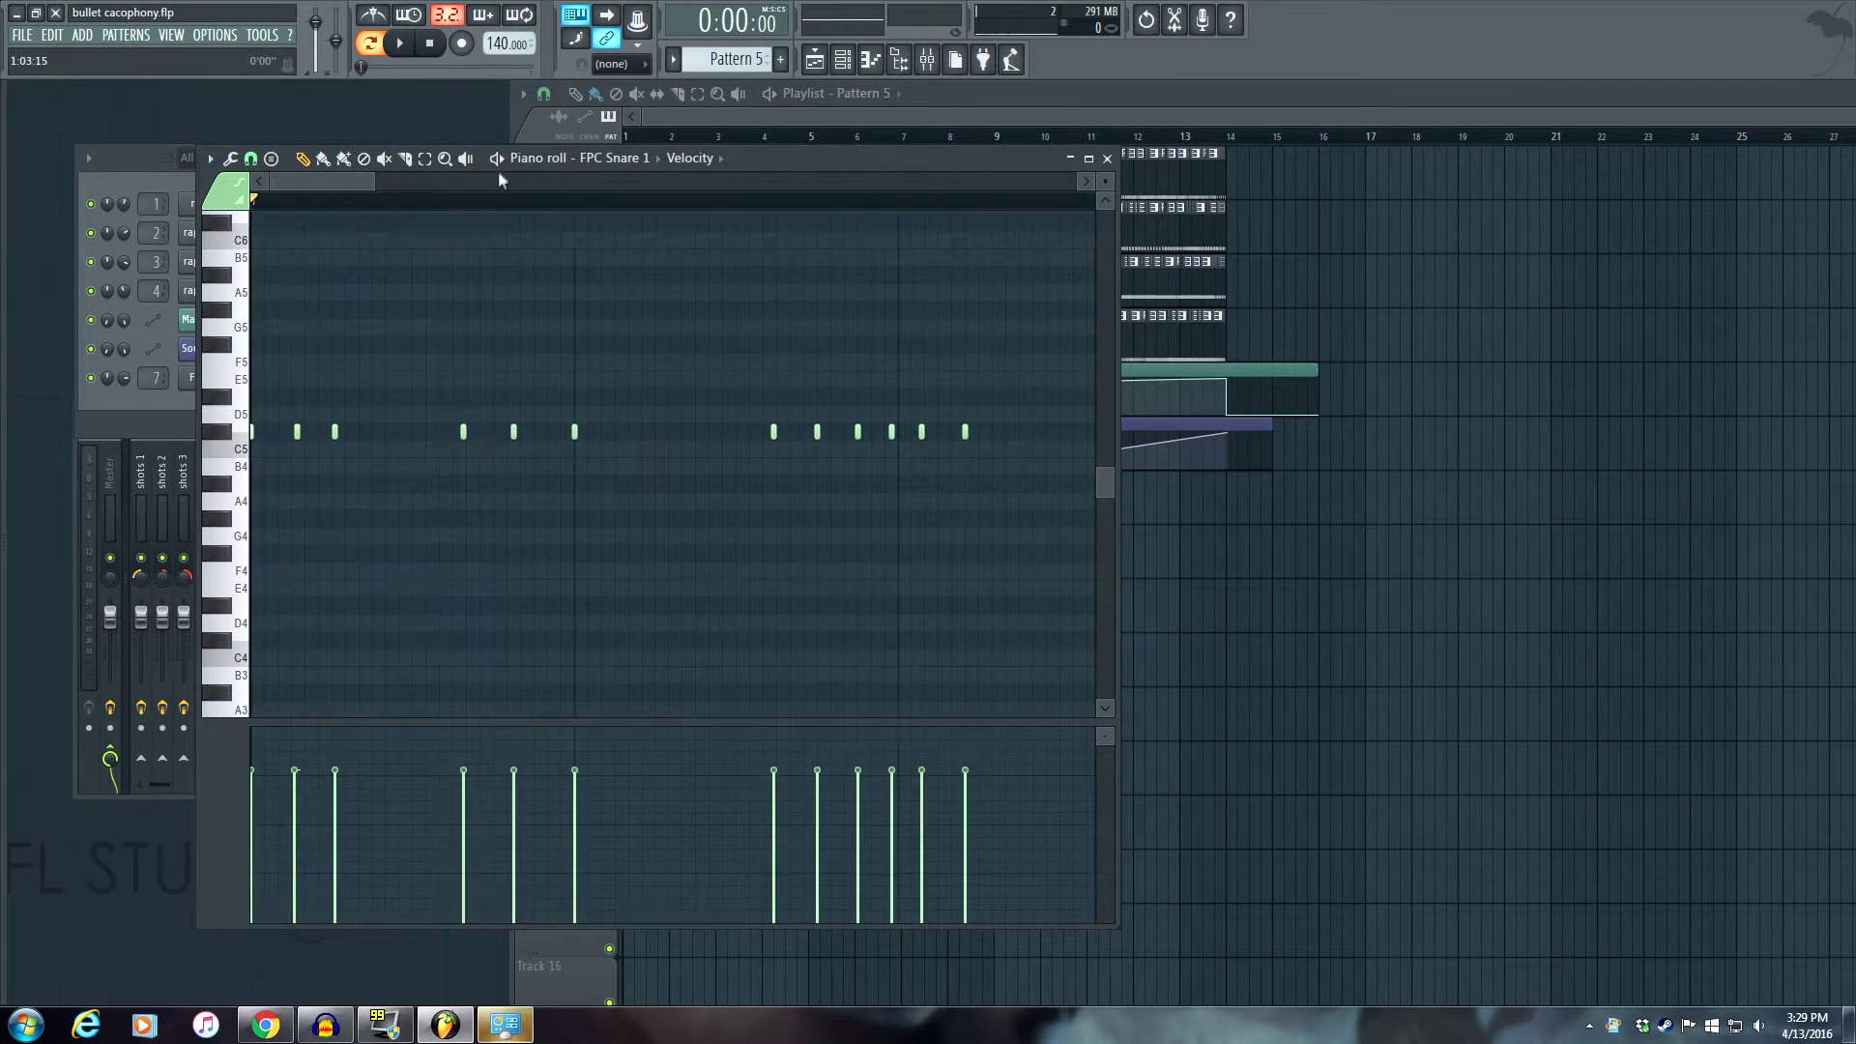
left_click(497, 158)
left_click(506, 159)
left_click(1107, 157)
key("space")
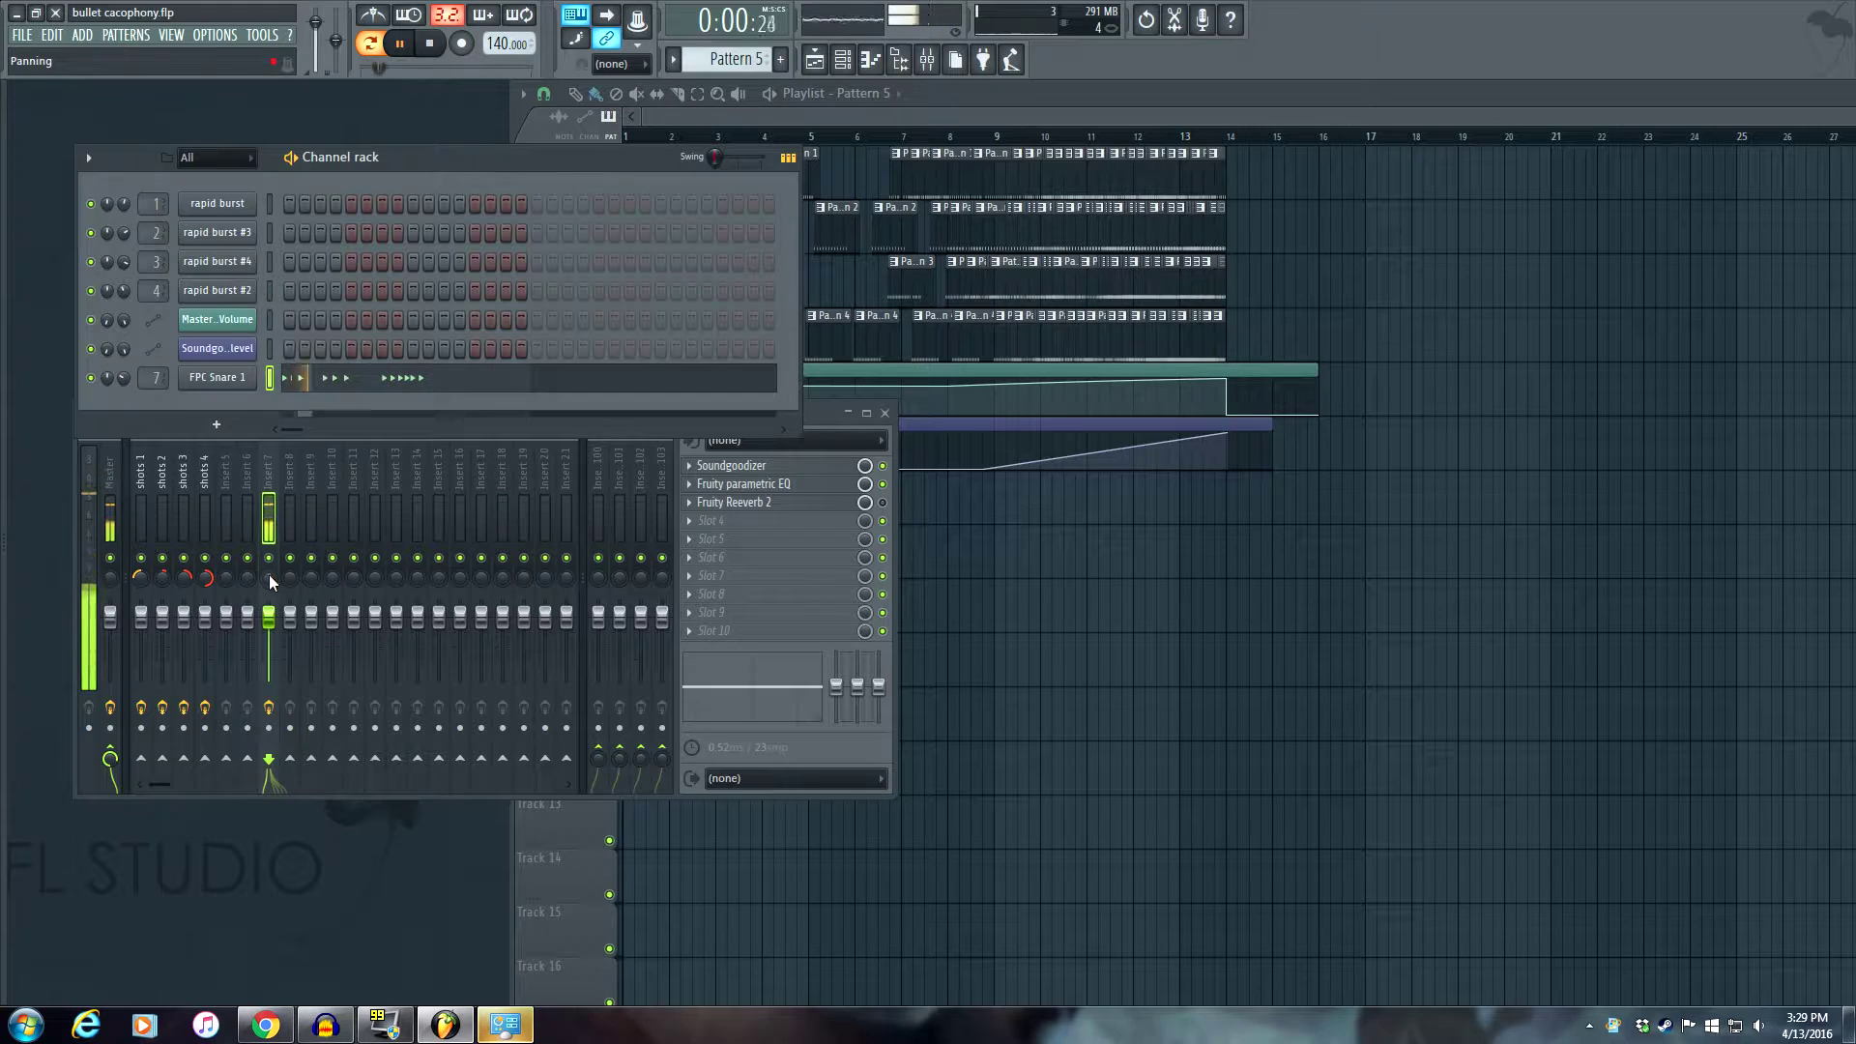
Pan the snare's mixer insert 7 to the right and set its Soundgoodizer to mode A during playback, then stop the pattern.
left_click_drag(268, 577, 269, 565)
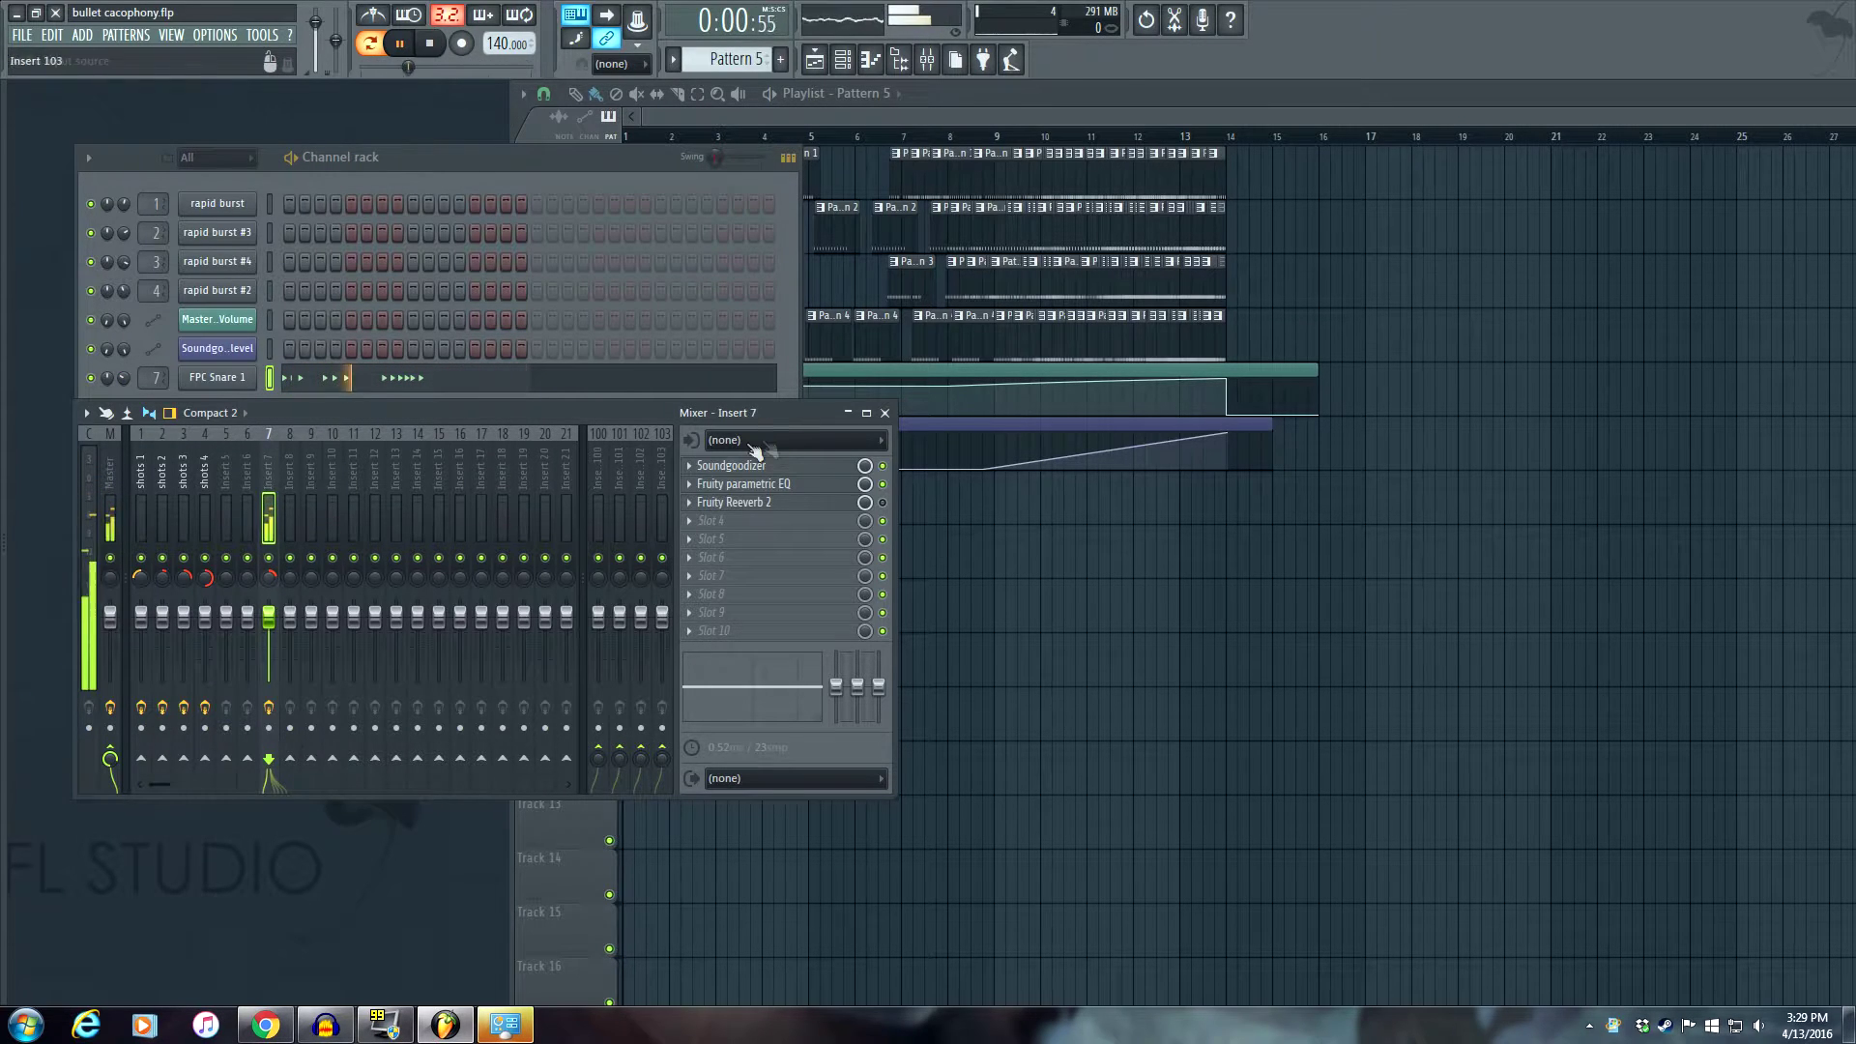
left_click(713, 467)
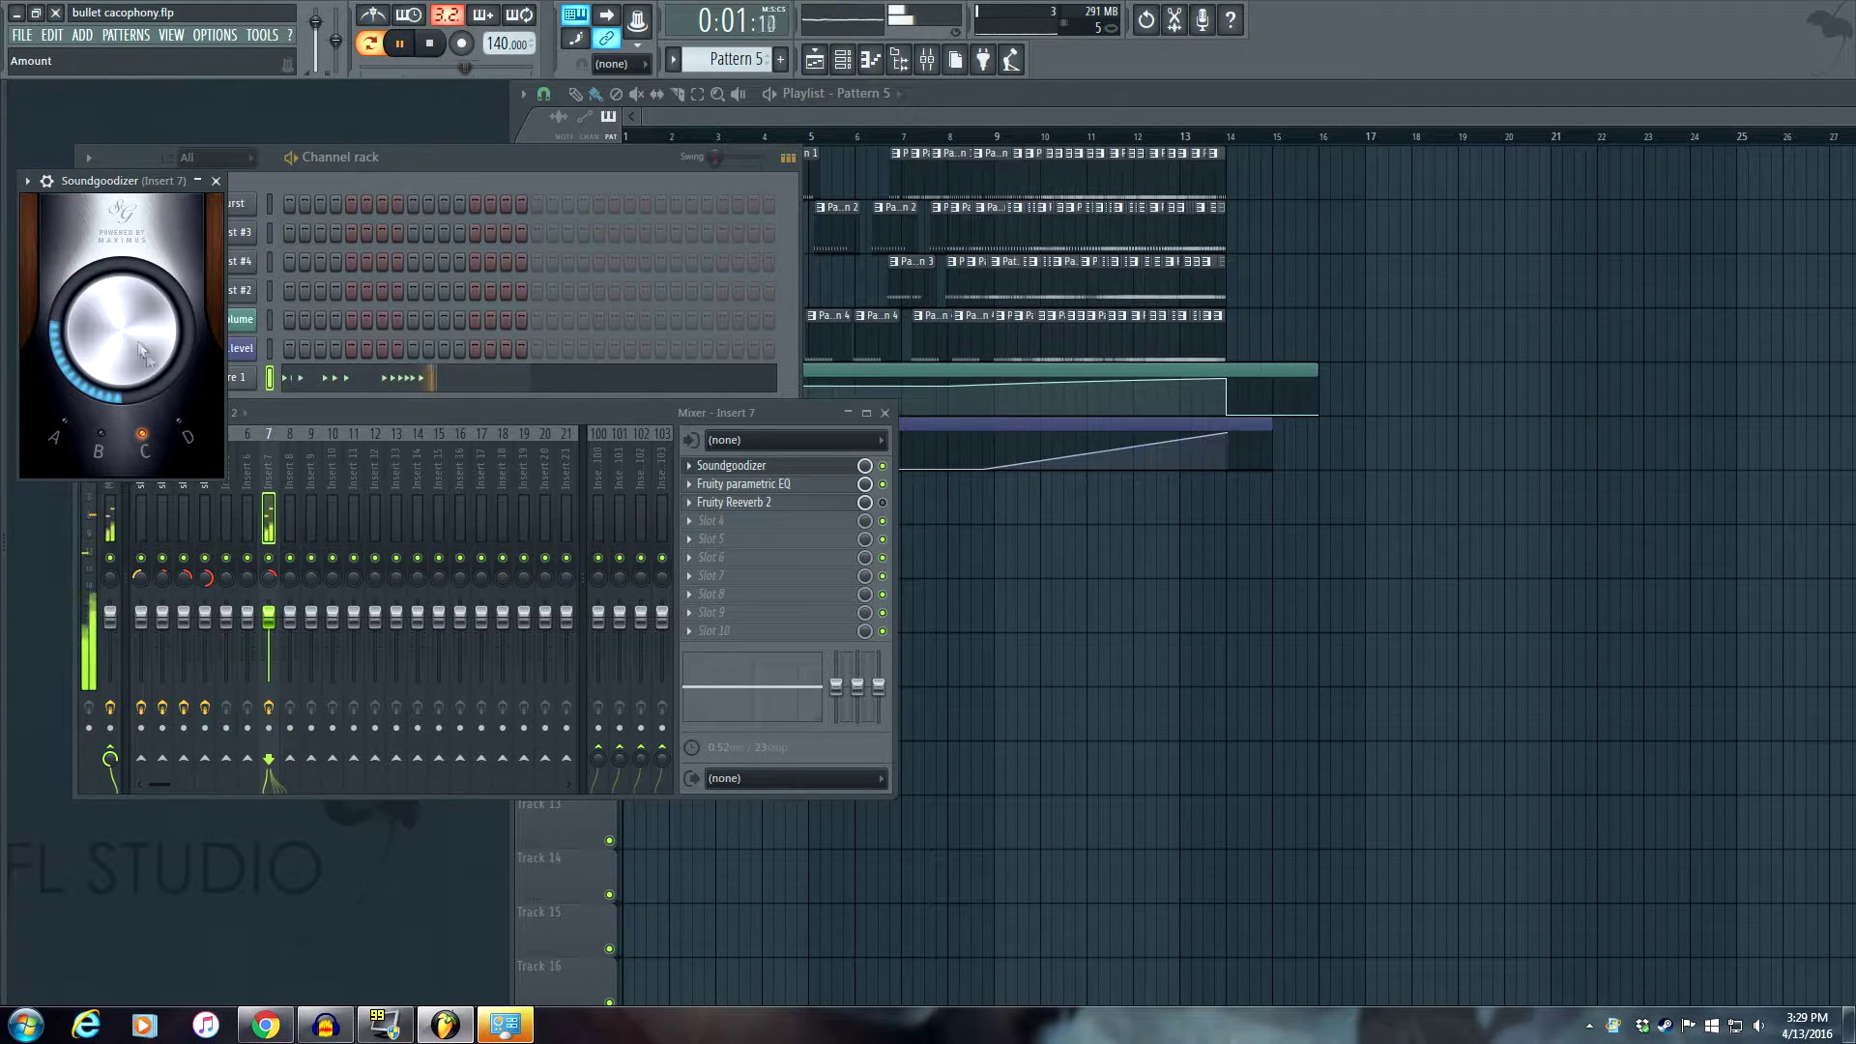
left_click(181, 427)
left_click_drag(103, 367, 102, 420)
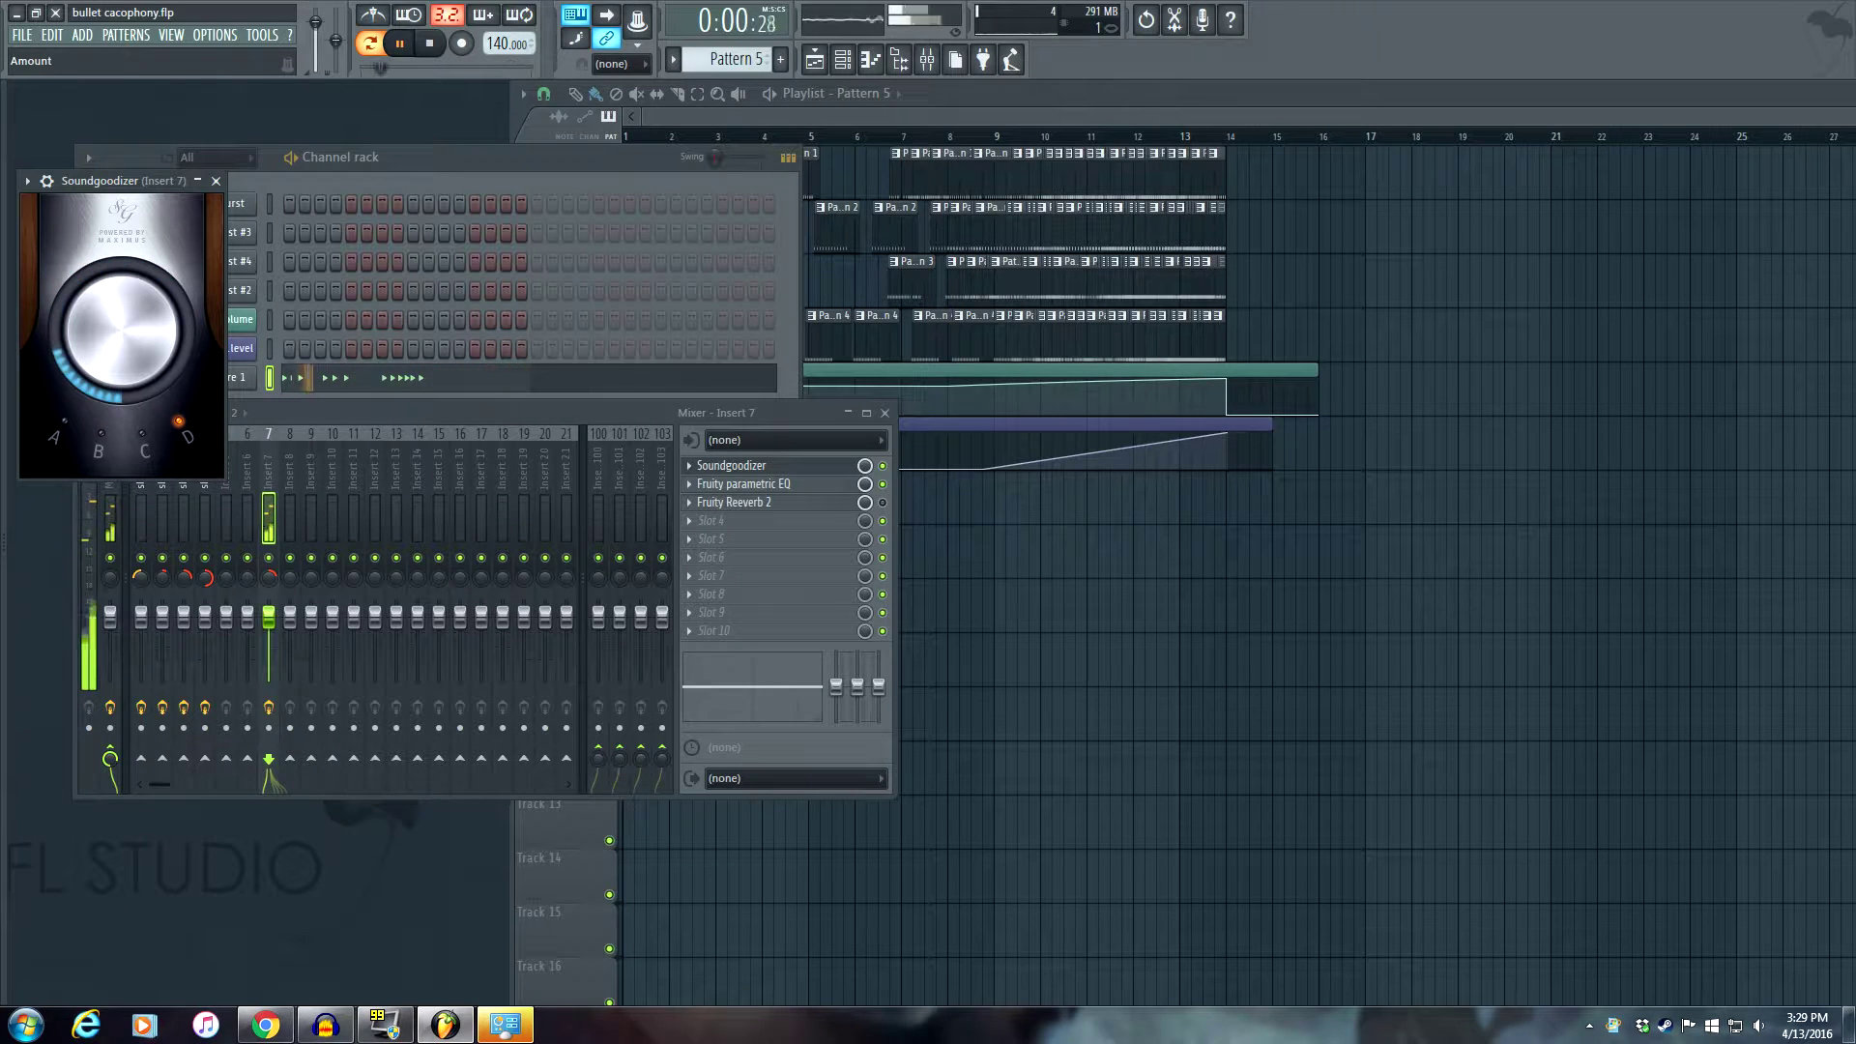
left_click(64, 422)
left_click_drag(174, 312, 174, 311)
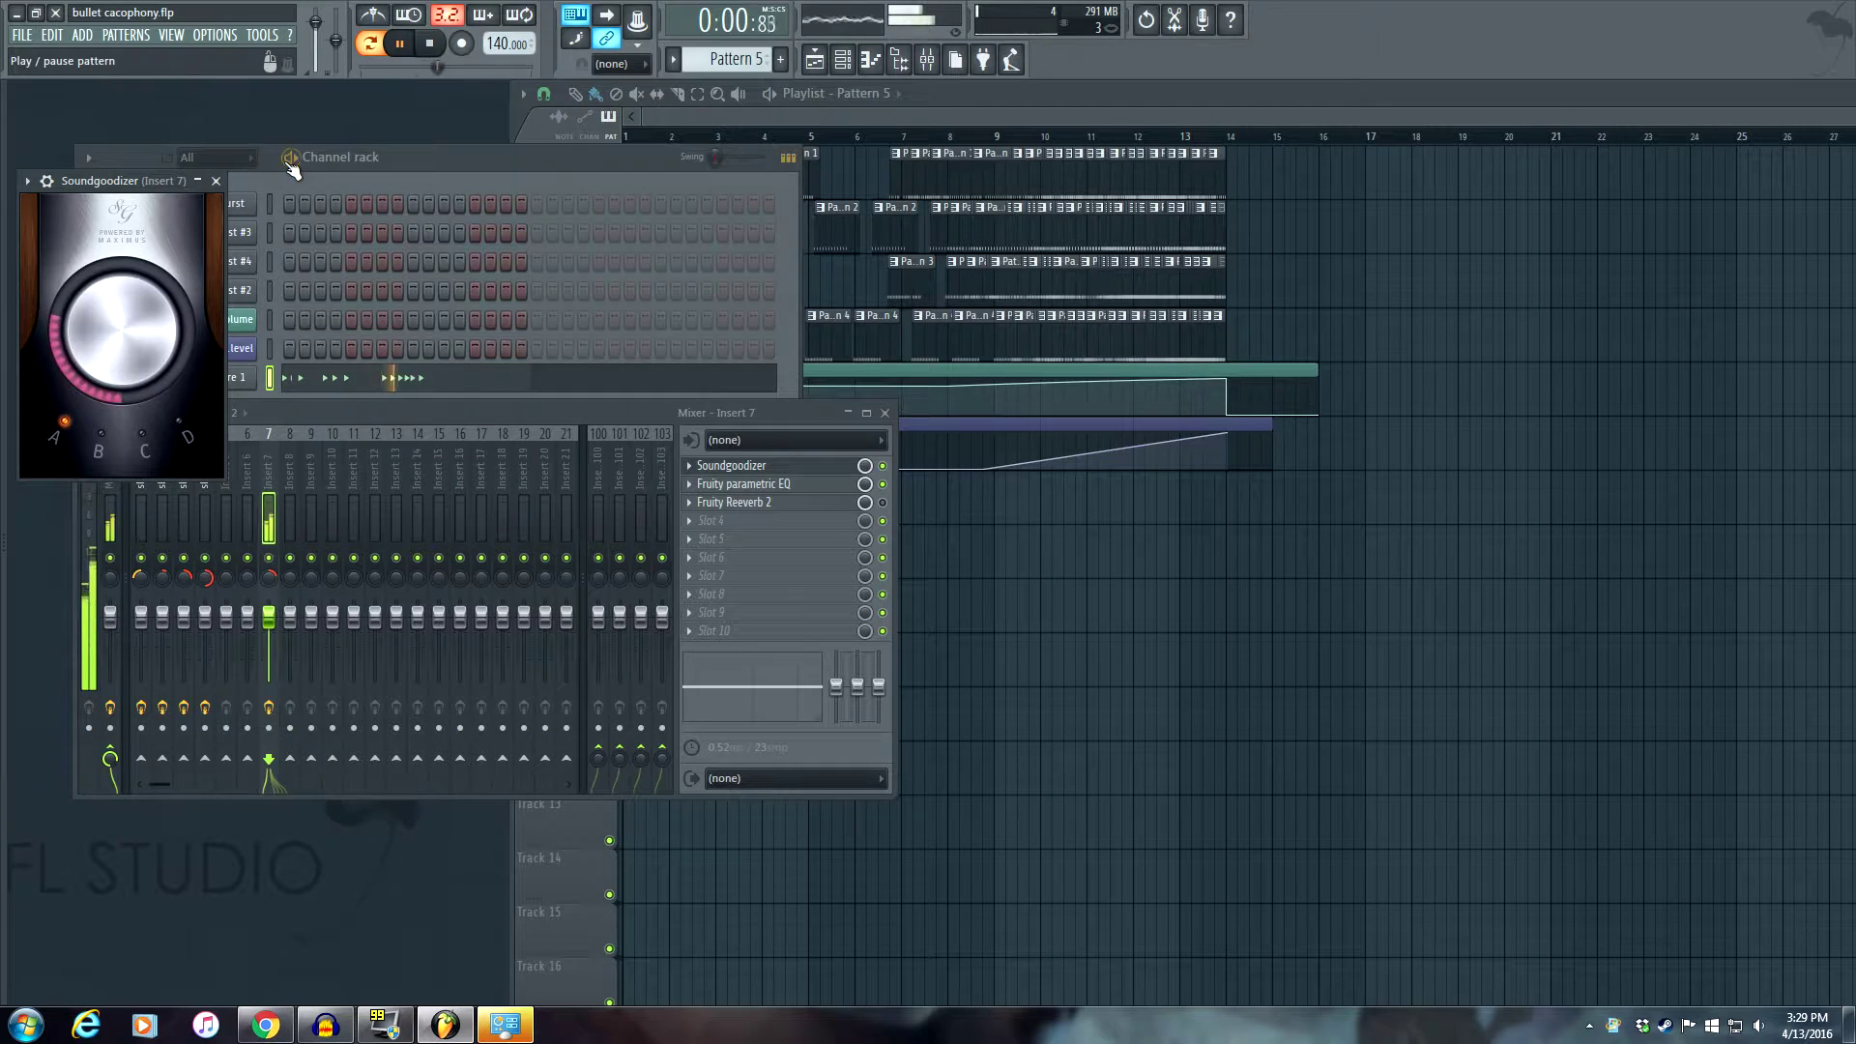
left_click(291, 157)
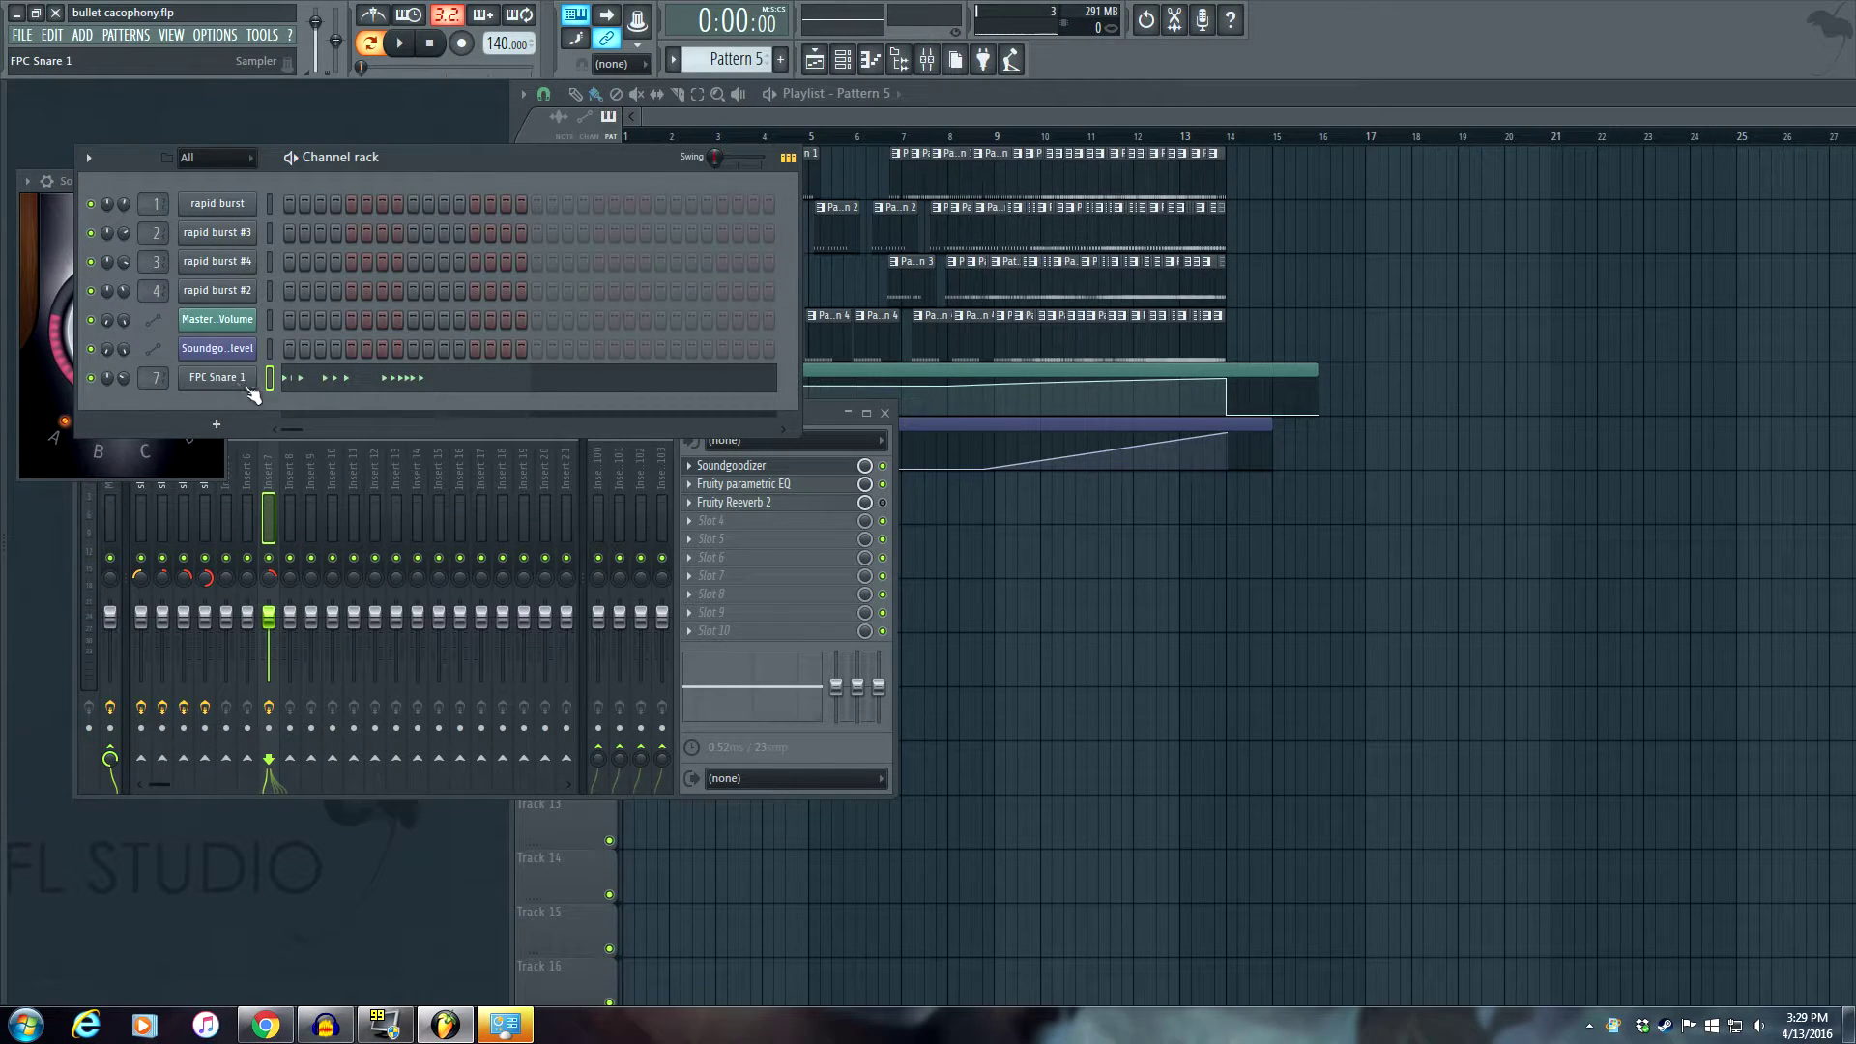
Delete the fourth note of the snare's third burst in the piano roll and even out the spacing of the notes around it.
left_click(343, 379)
right_click(889, 431)
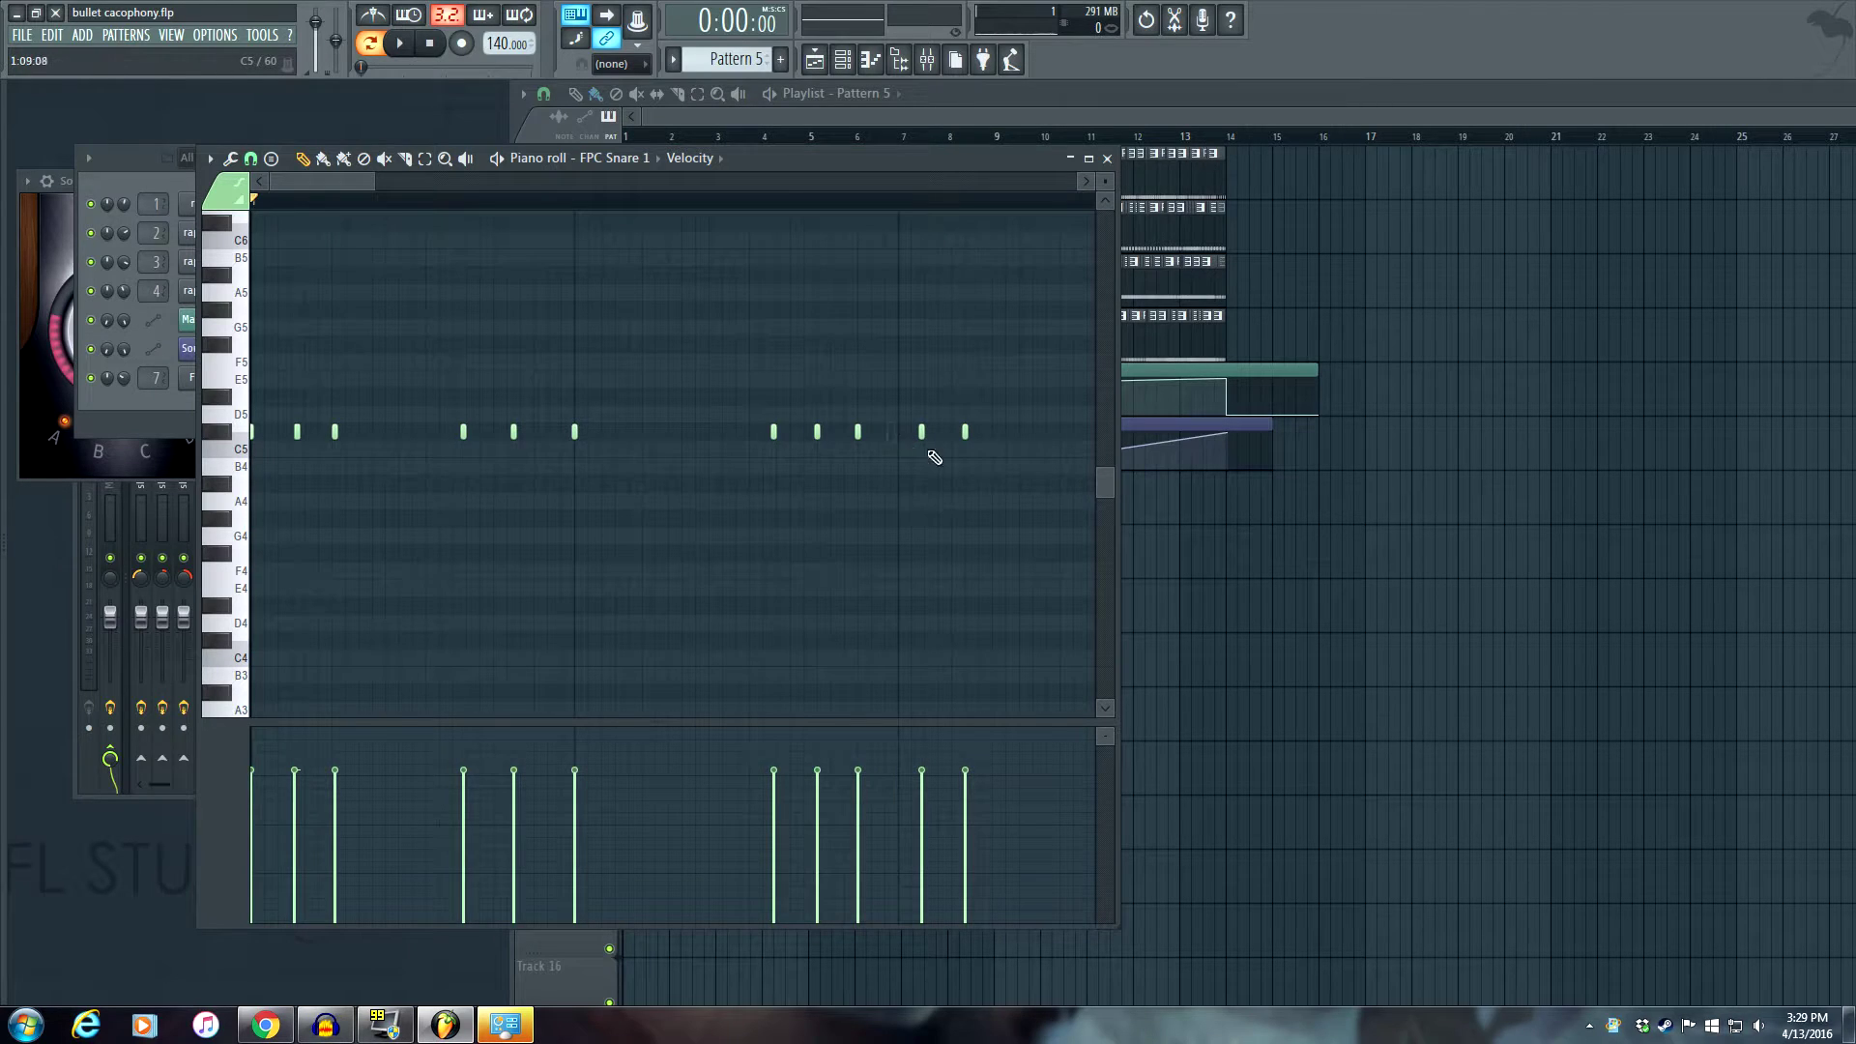
left_click_drag(854, 431, 958, 432)
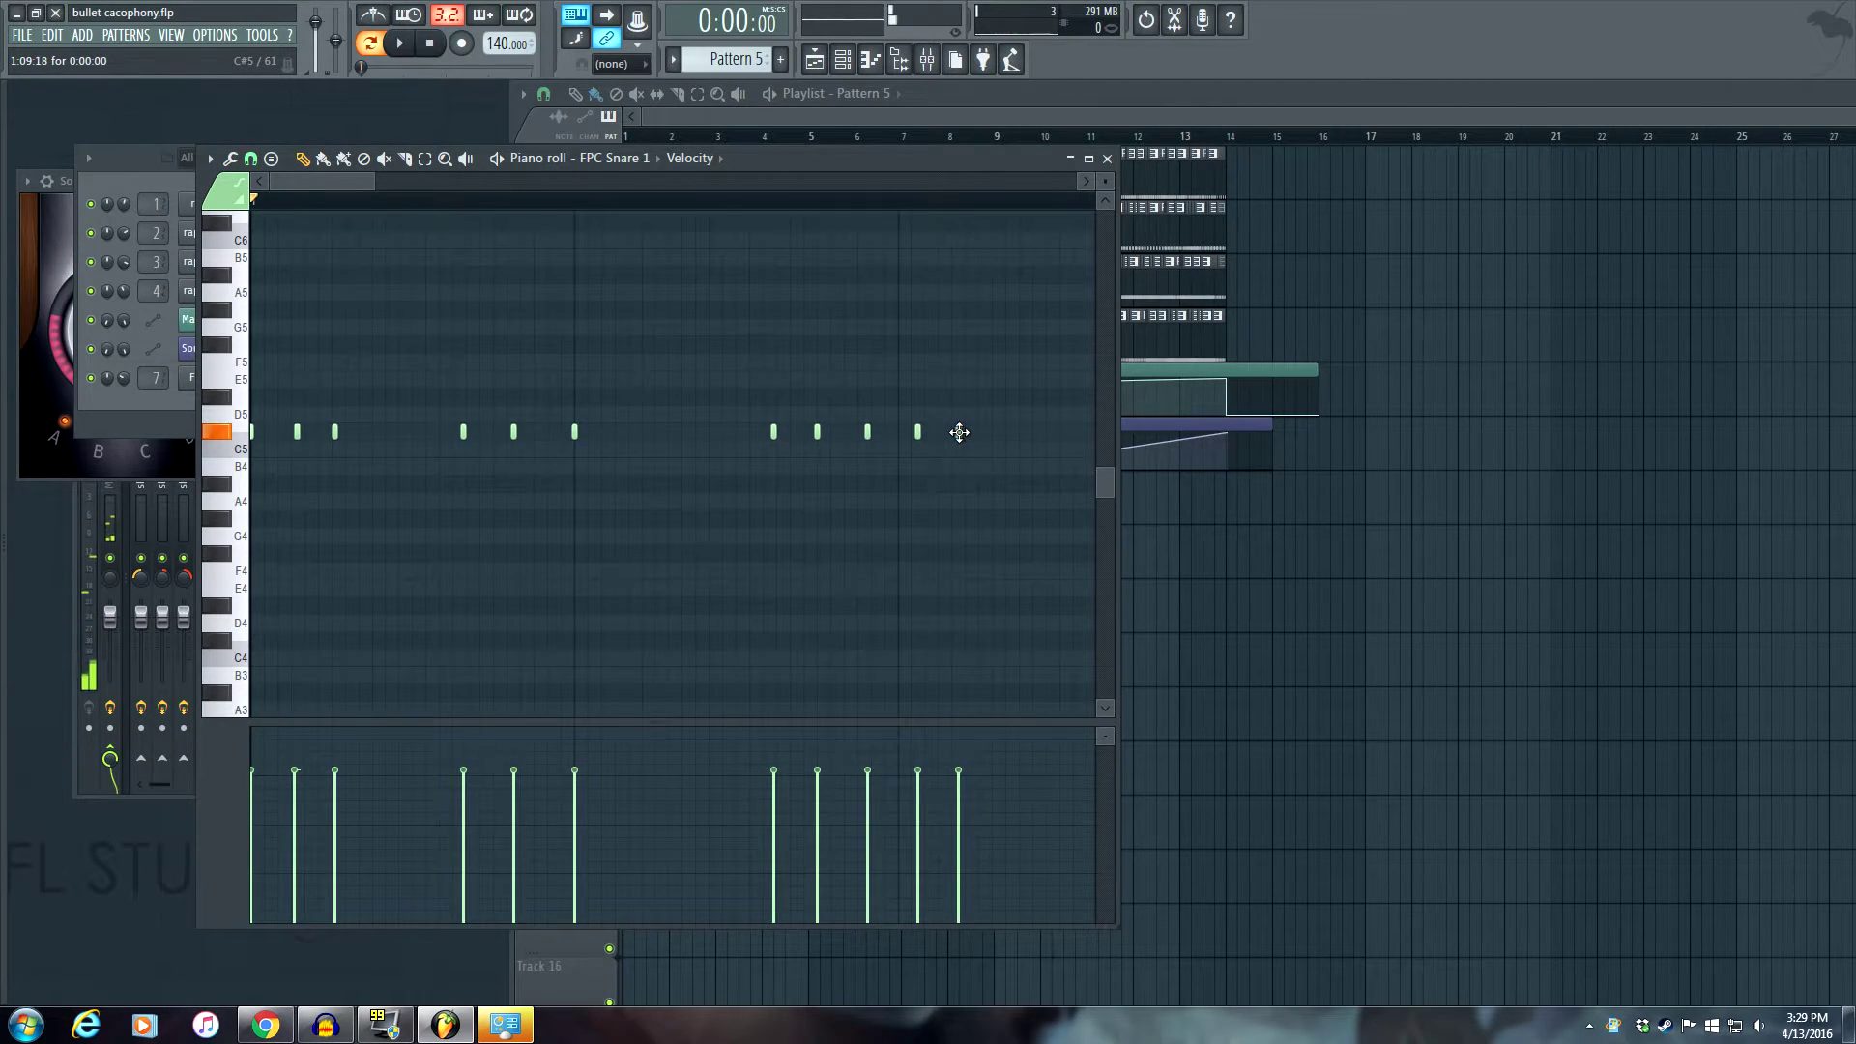
Add a C#5 note after the first burst, delete the second burst's first note, shift its next note later, play the pattern, and close the piano roll.
left_click(386, 433)
right_click(463, 430)
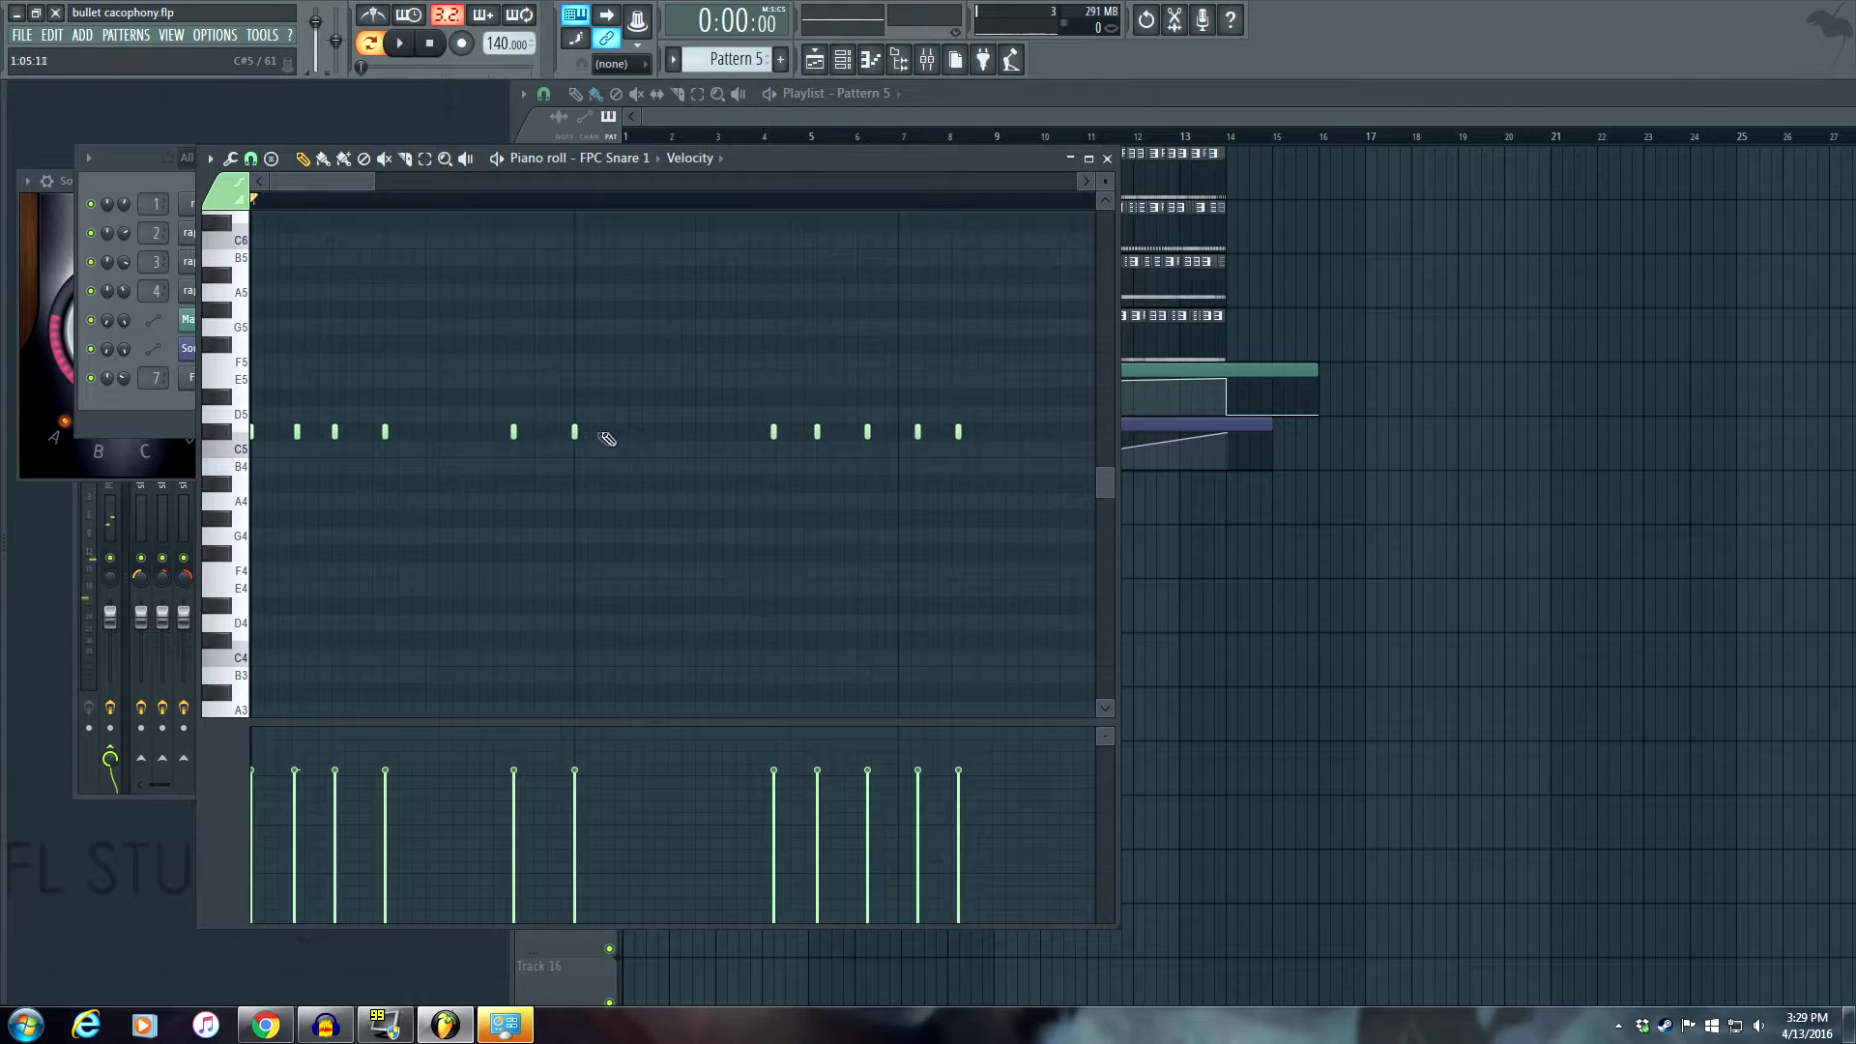
left_click_drag(511, 430, 535, 431)
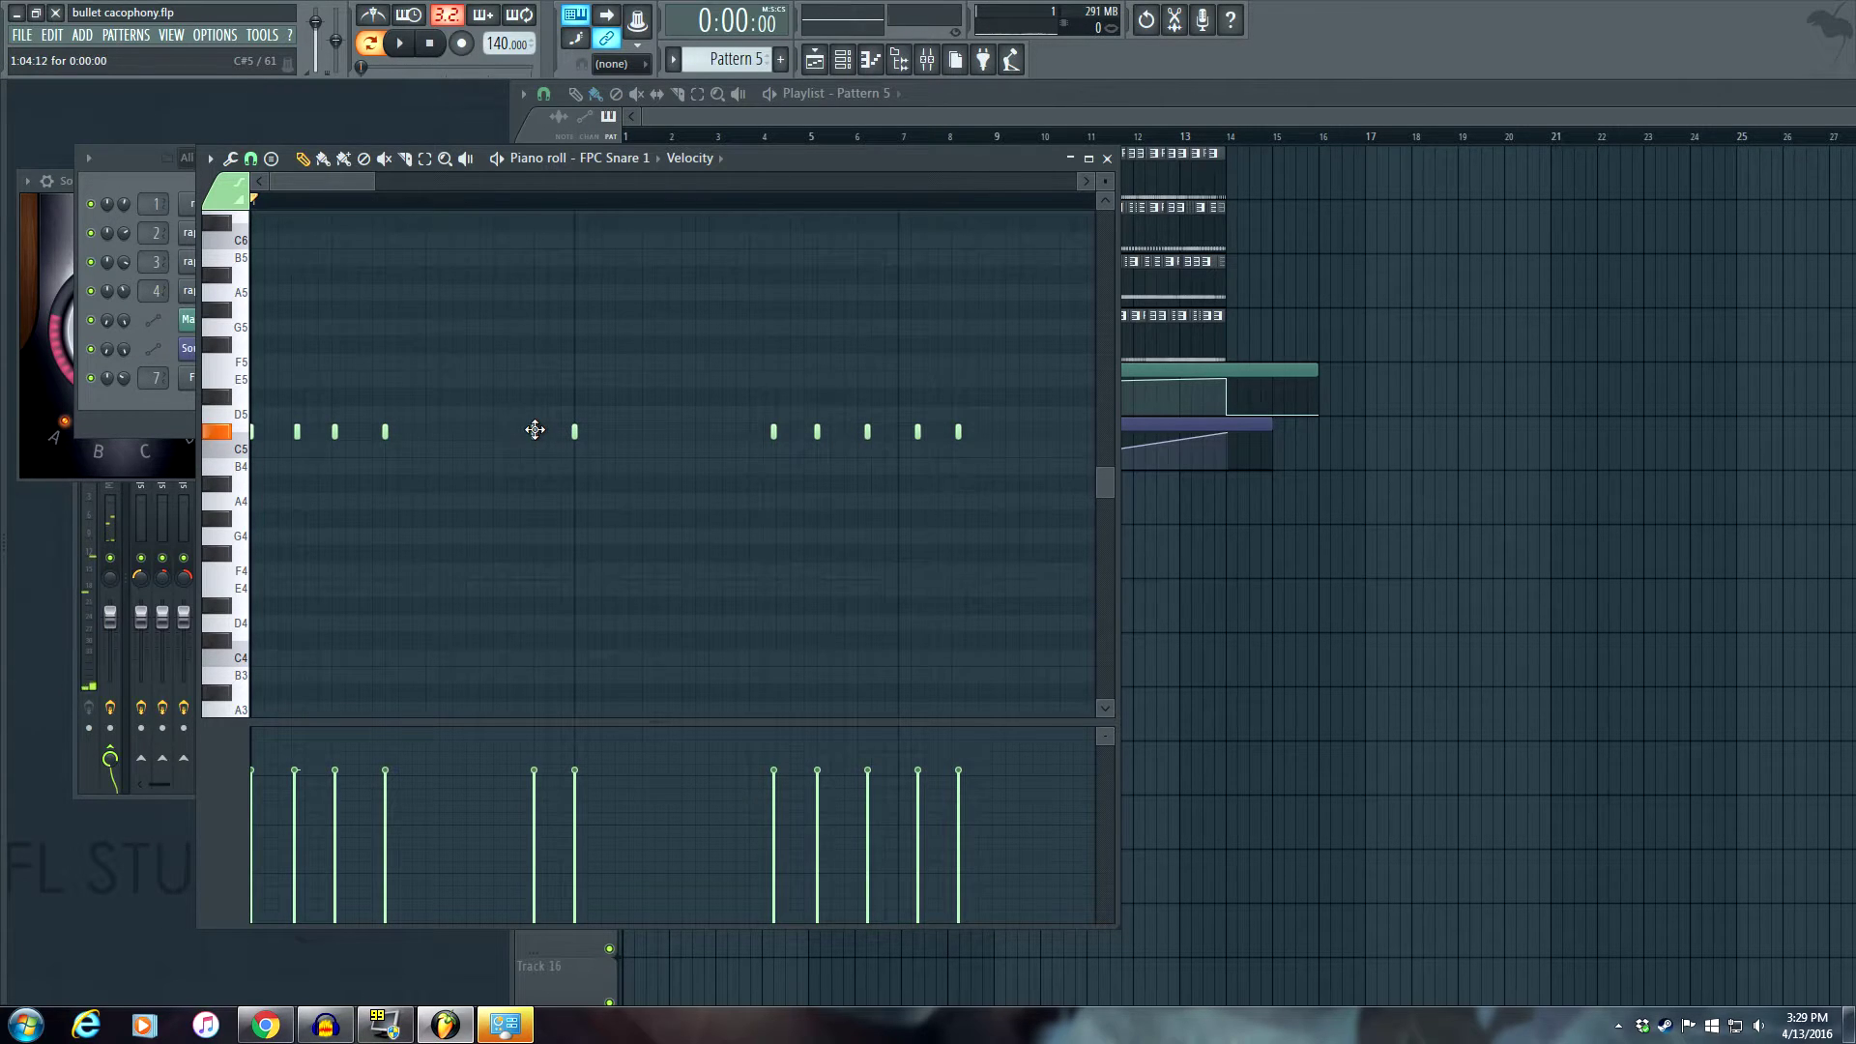
left_click(497, 159)
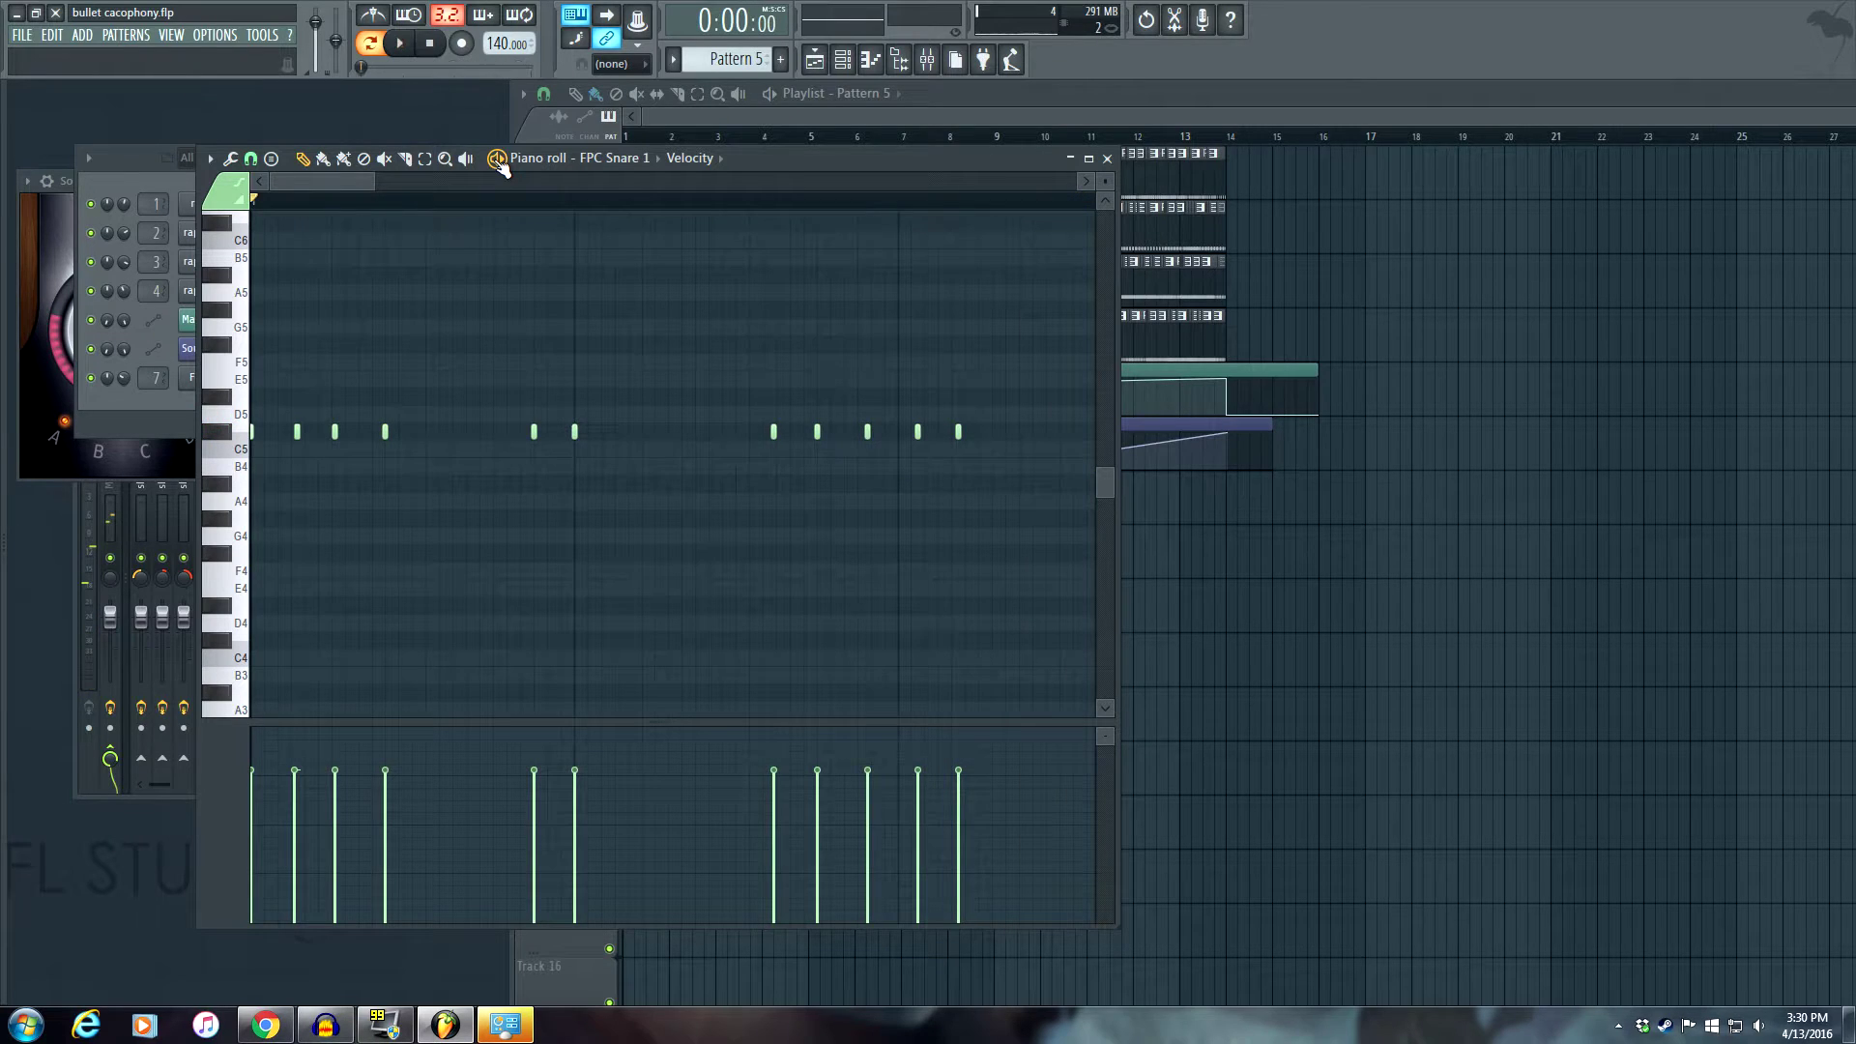
left_click(1107, 157)
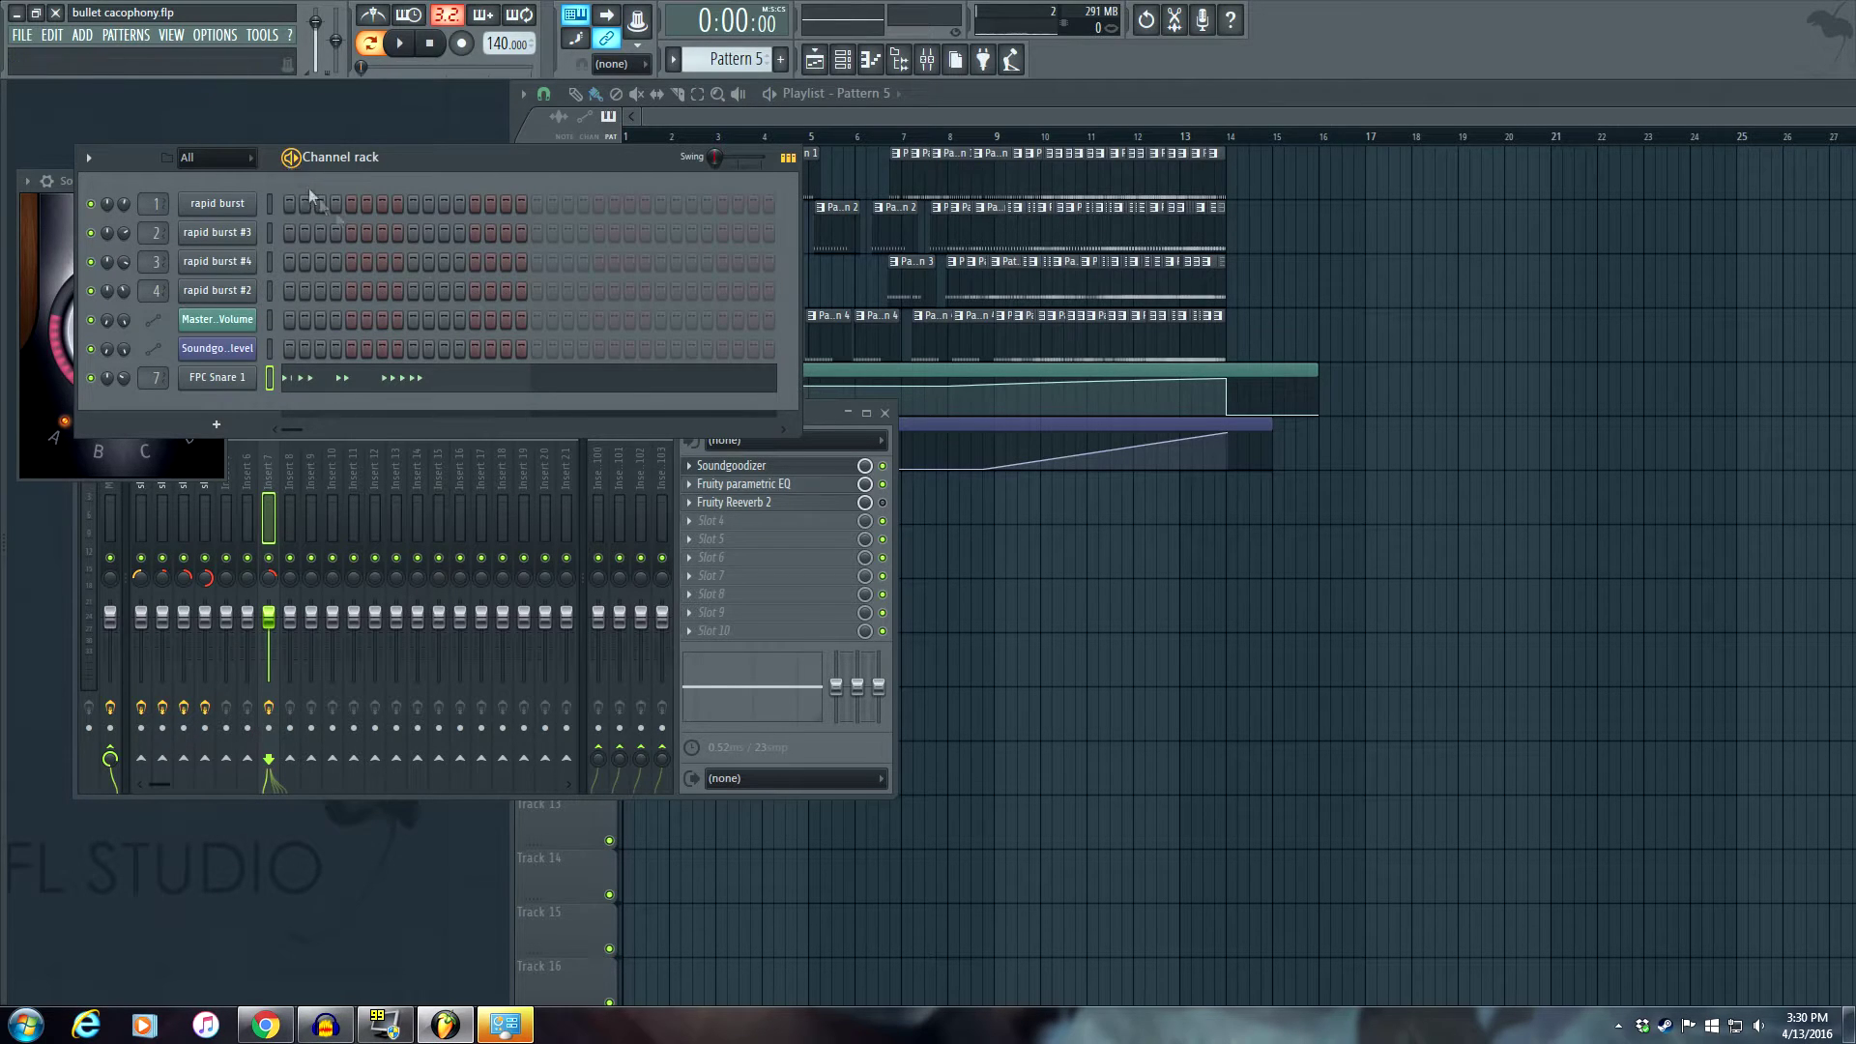
Enable Fruity Reeverb 2 on the snare's mixer insert and play the pattern with it.
left_click(883, 503)
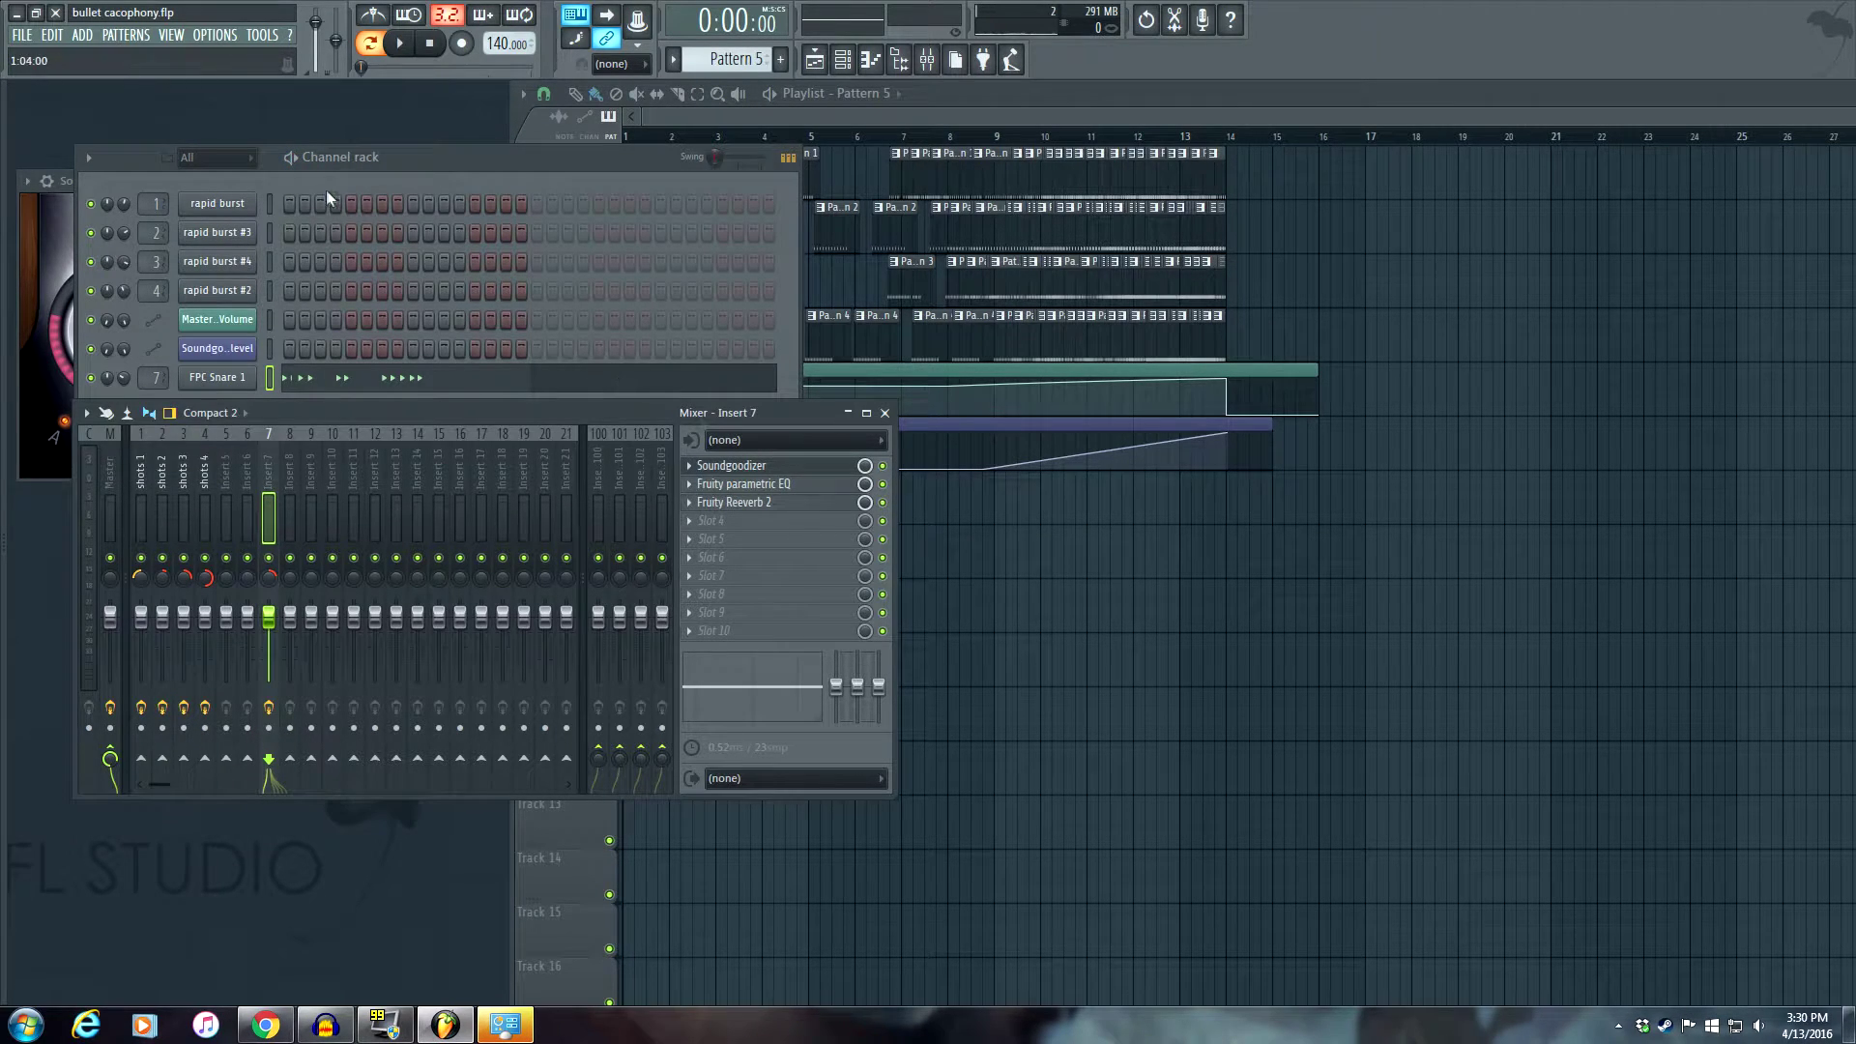
left_click(294, 159)
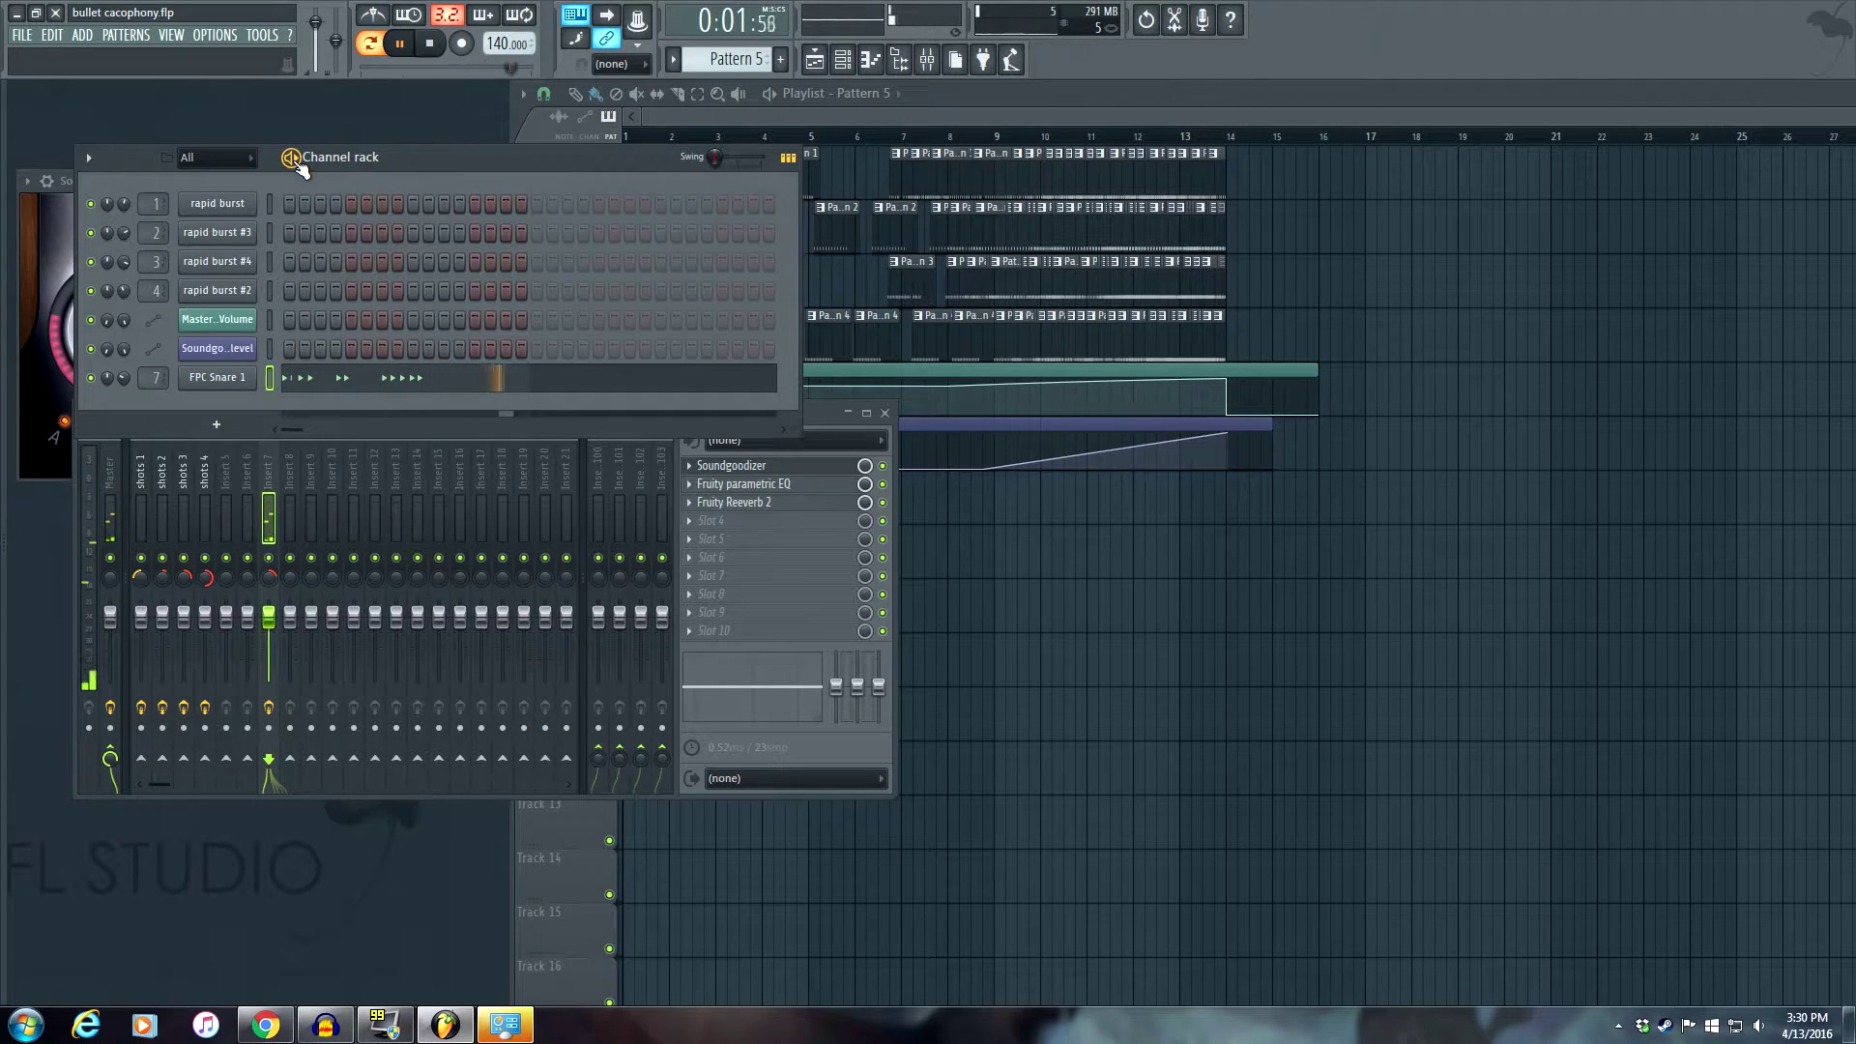
left_click(290, 158)
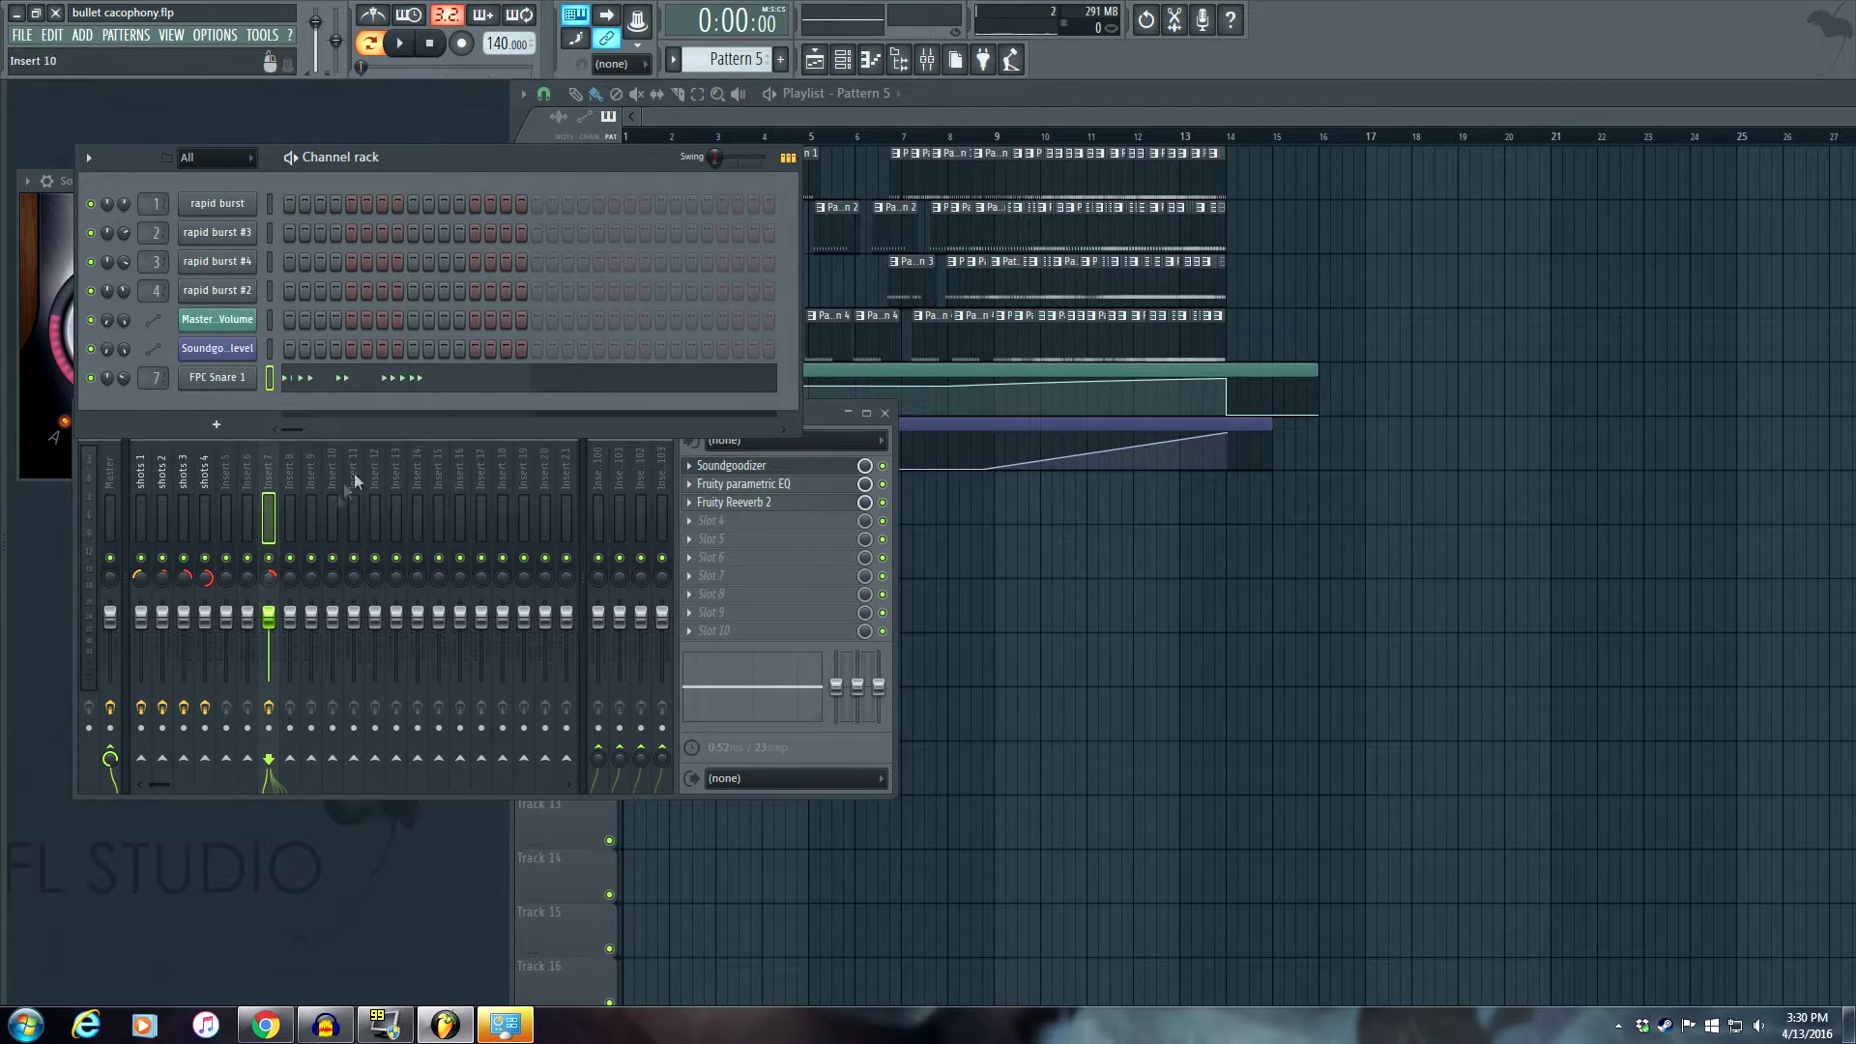
Play the playlist arrangement and examine the panning of the shots 1 mixer track.
left_click(971, 89)
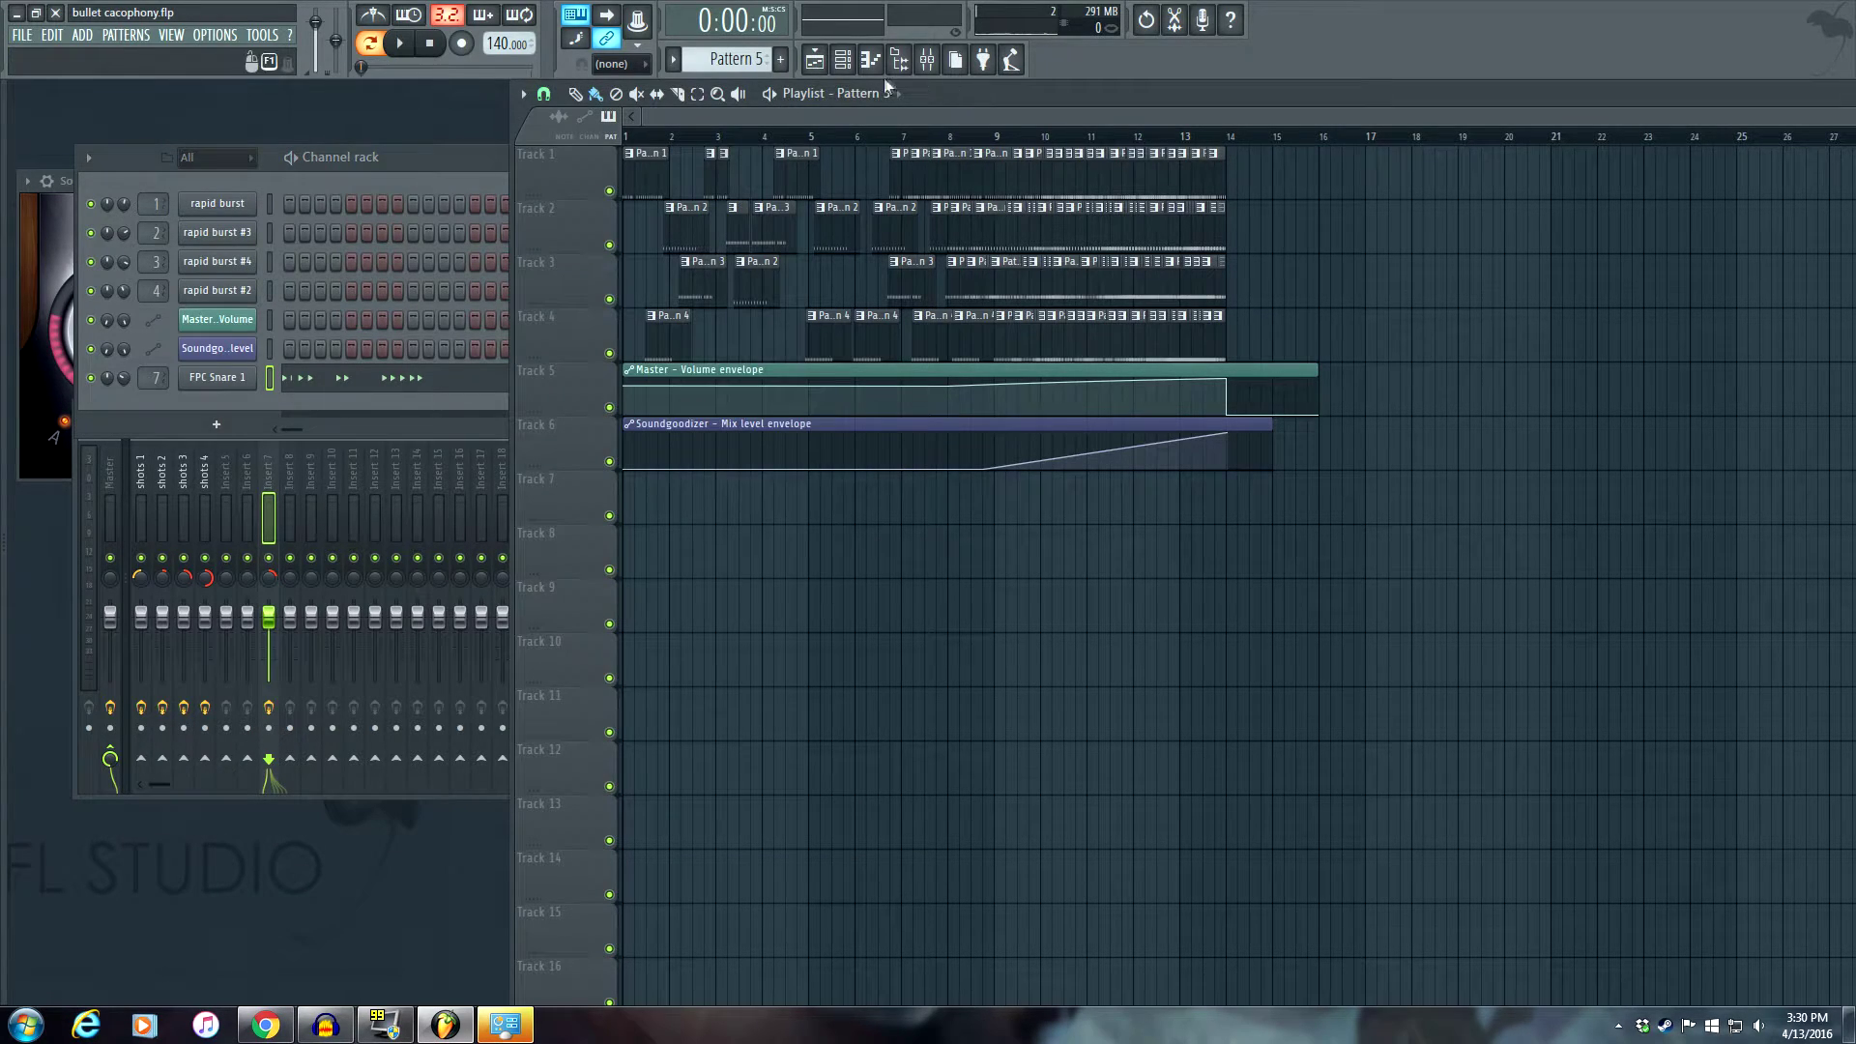
left_click(771, 94)
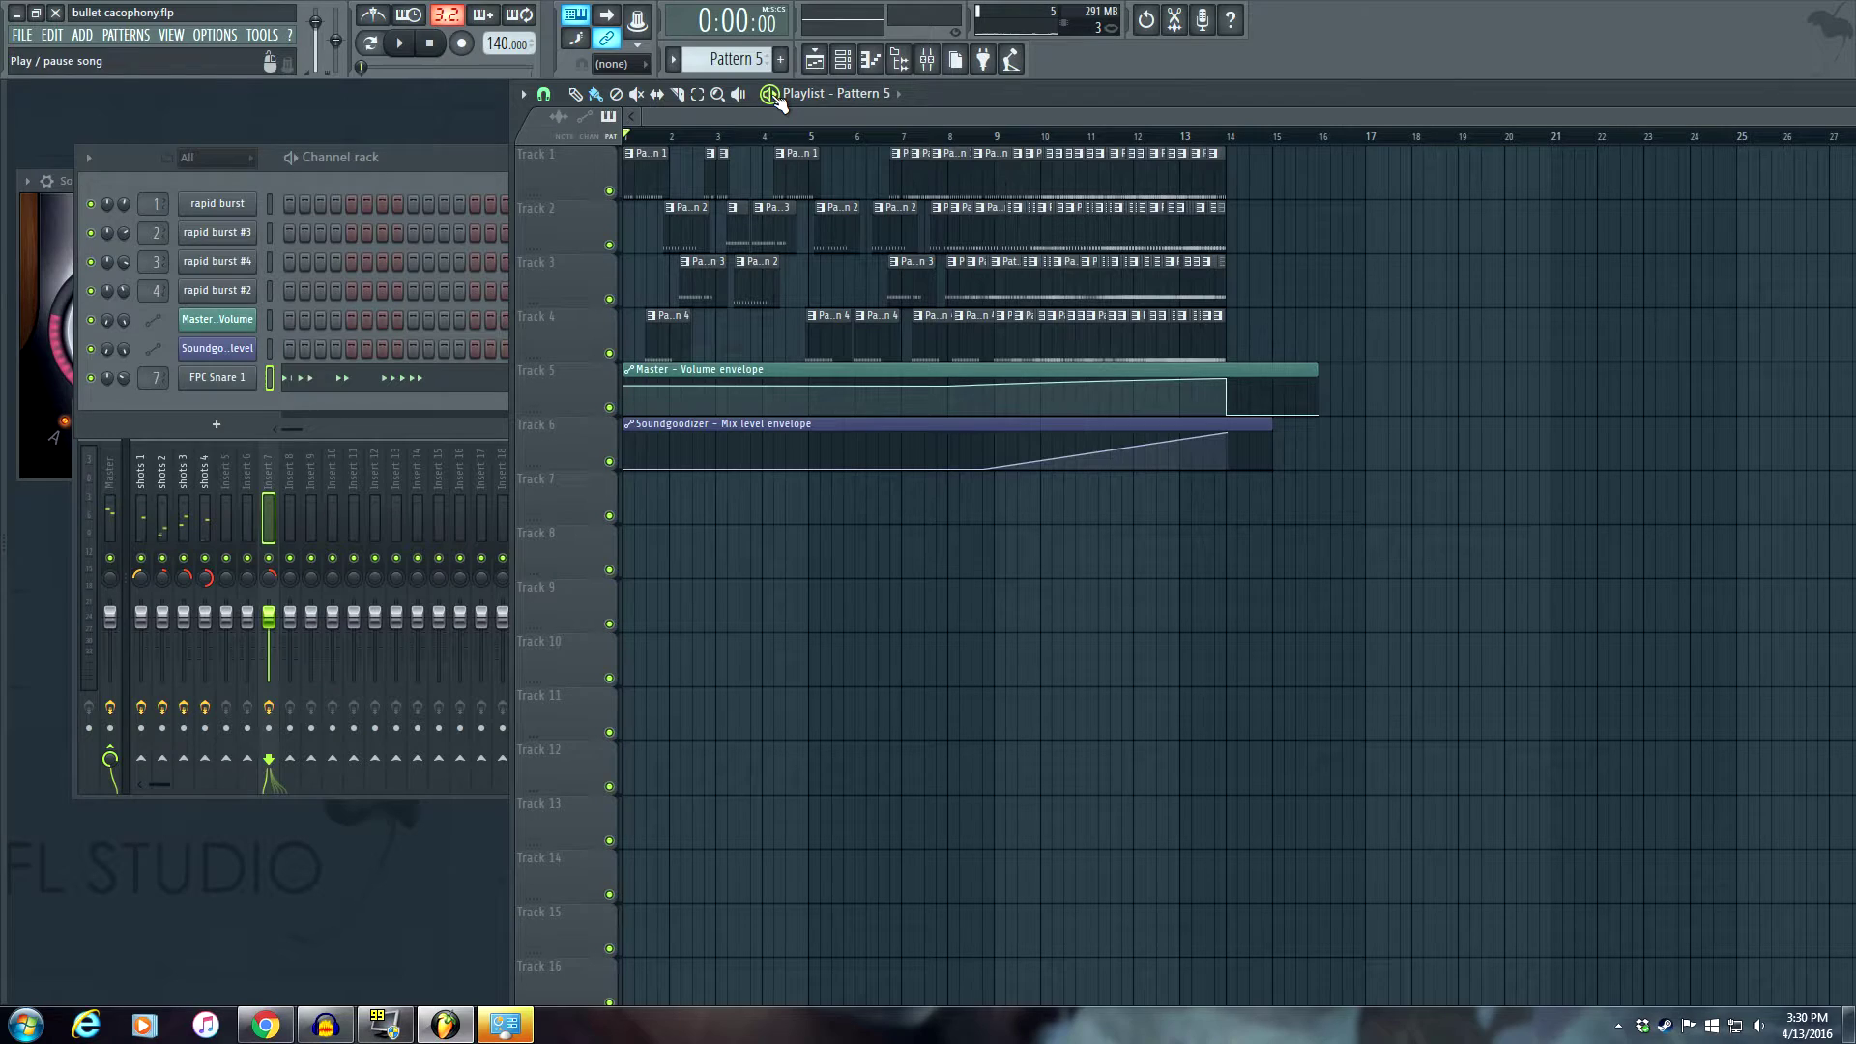
left_click(155, 595)
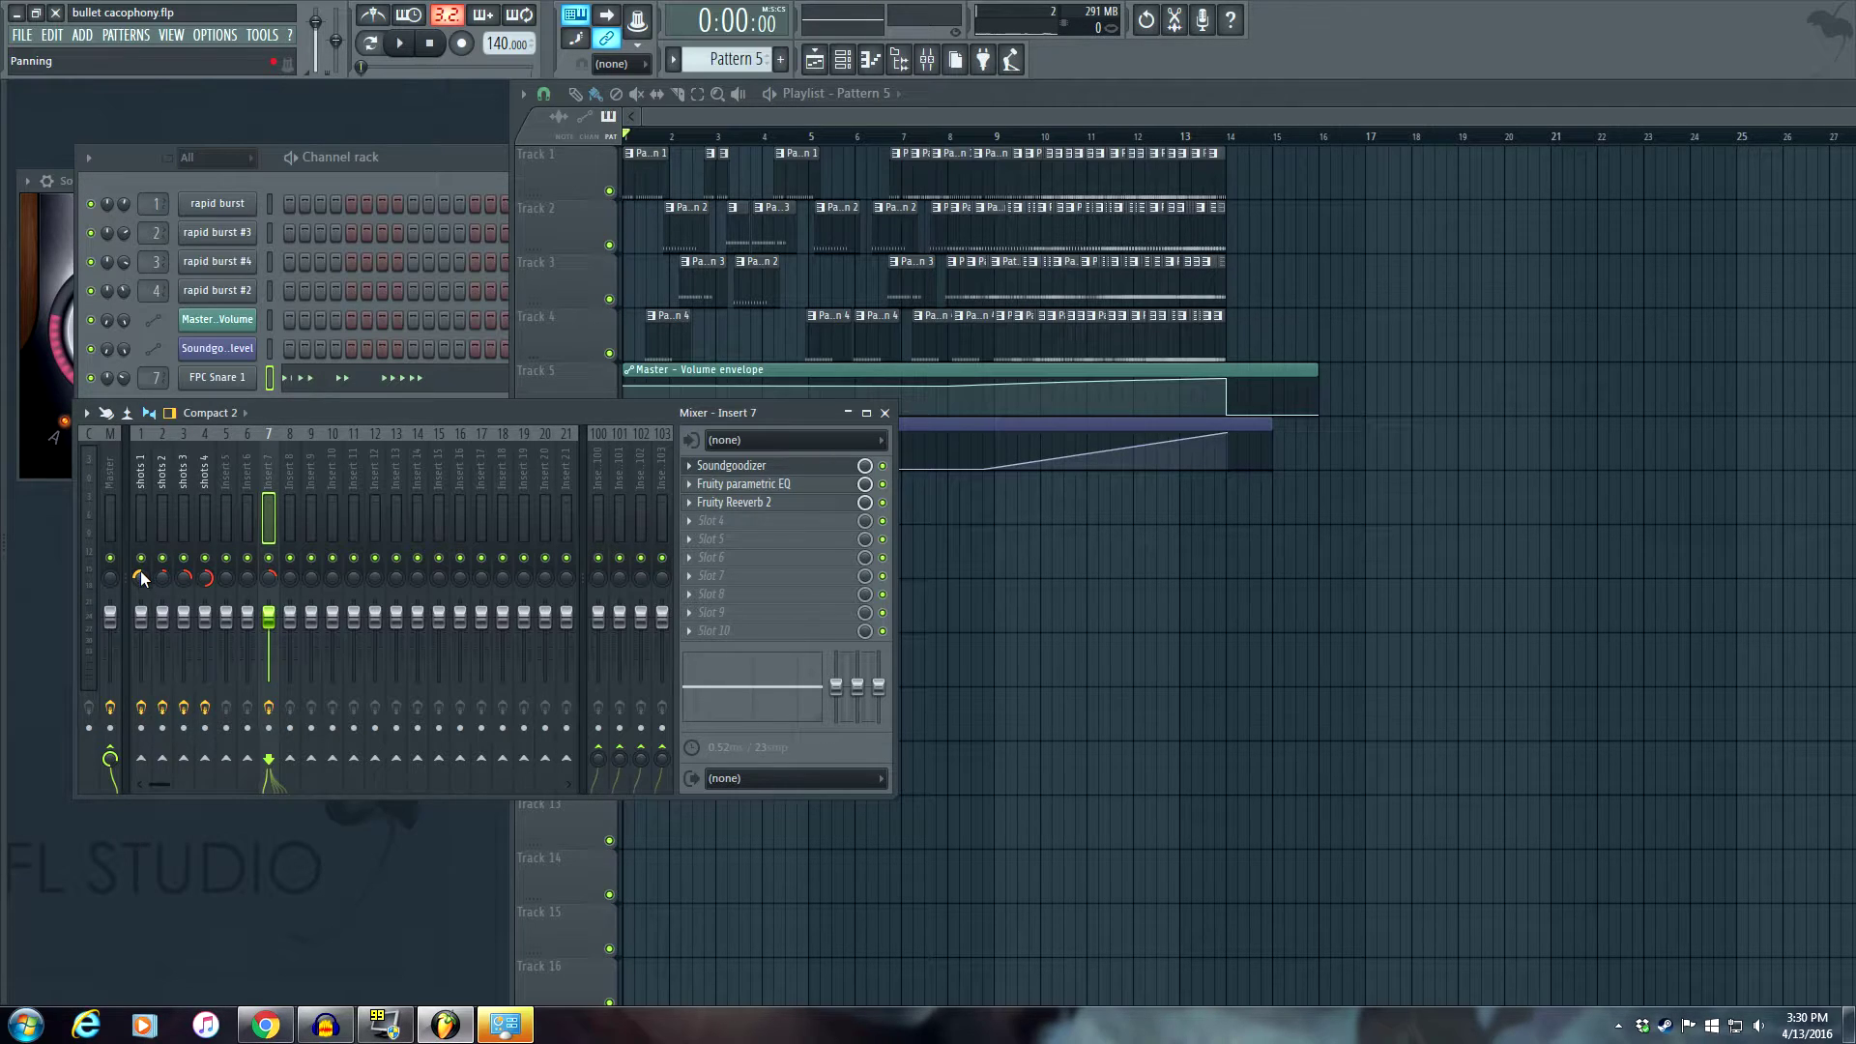
left_click(141, 572)
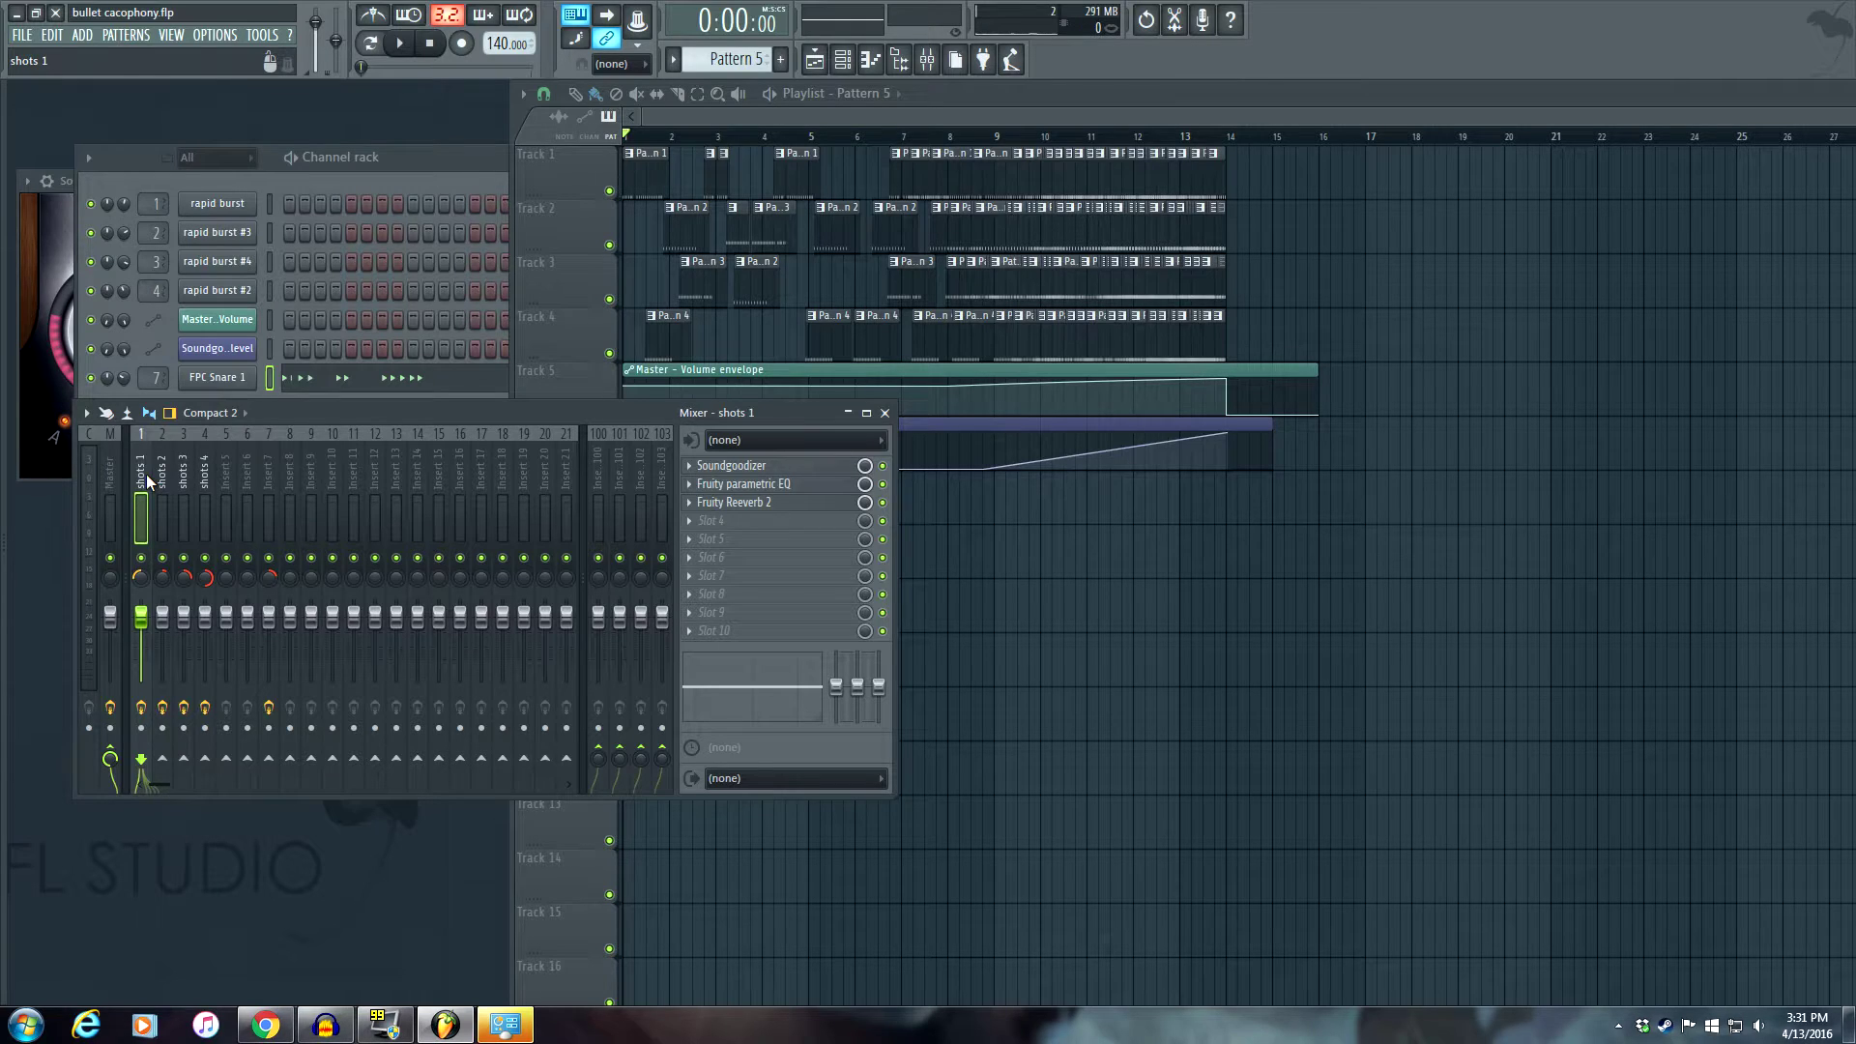
Play the snare pattern and the full playlist arrangement to compare them.
left_click(302, 165)
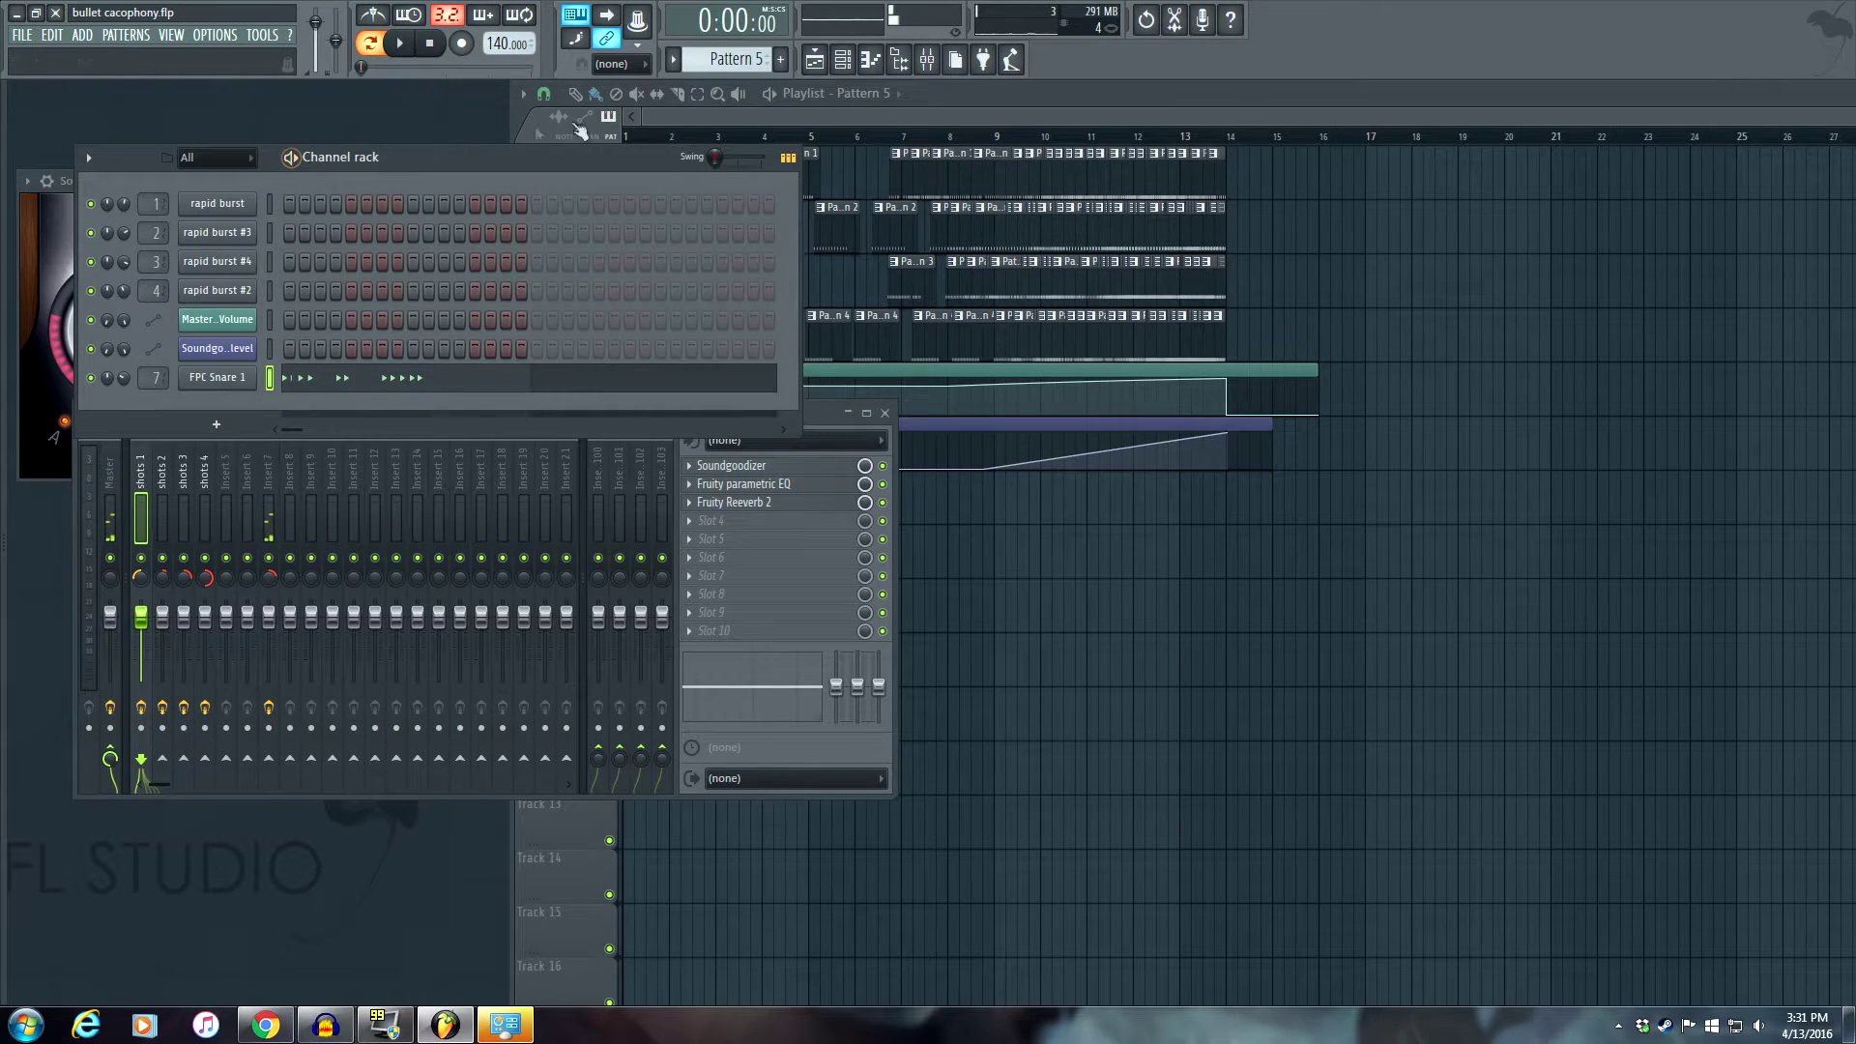
left_click(771, 95)
left_click(770, 95)
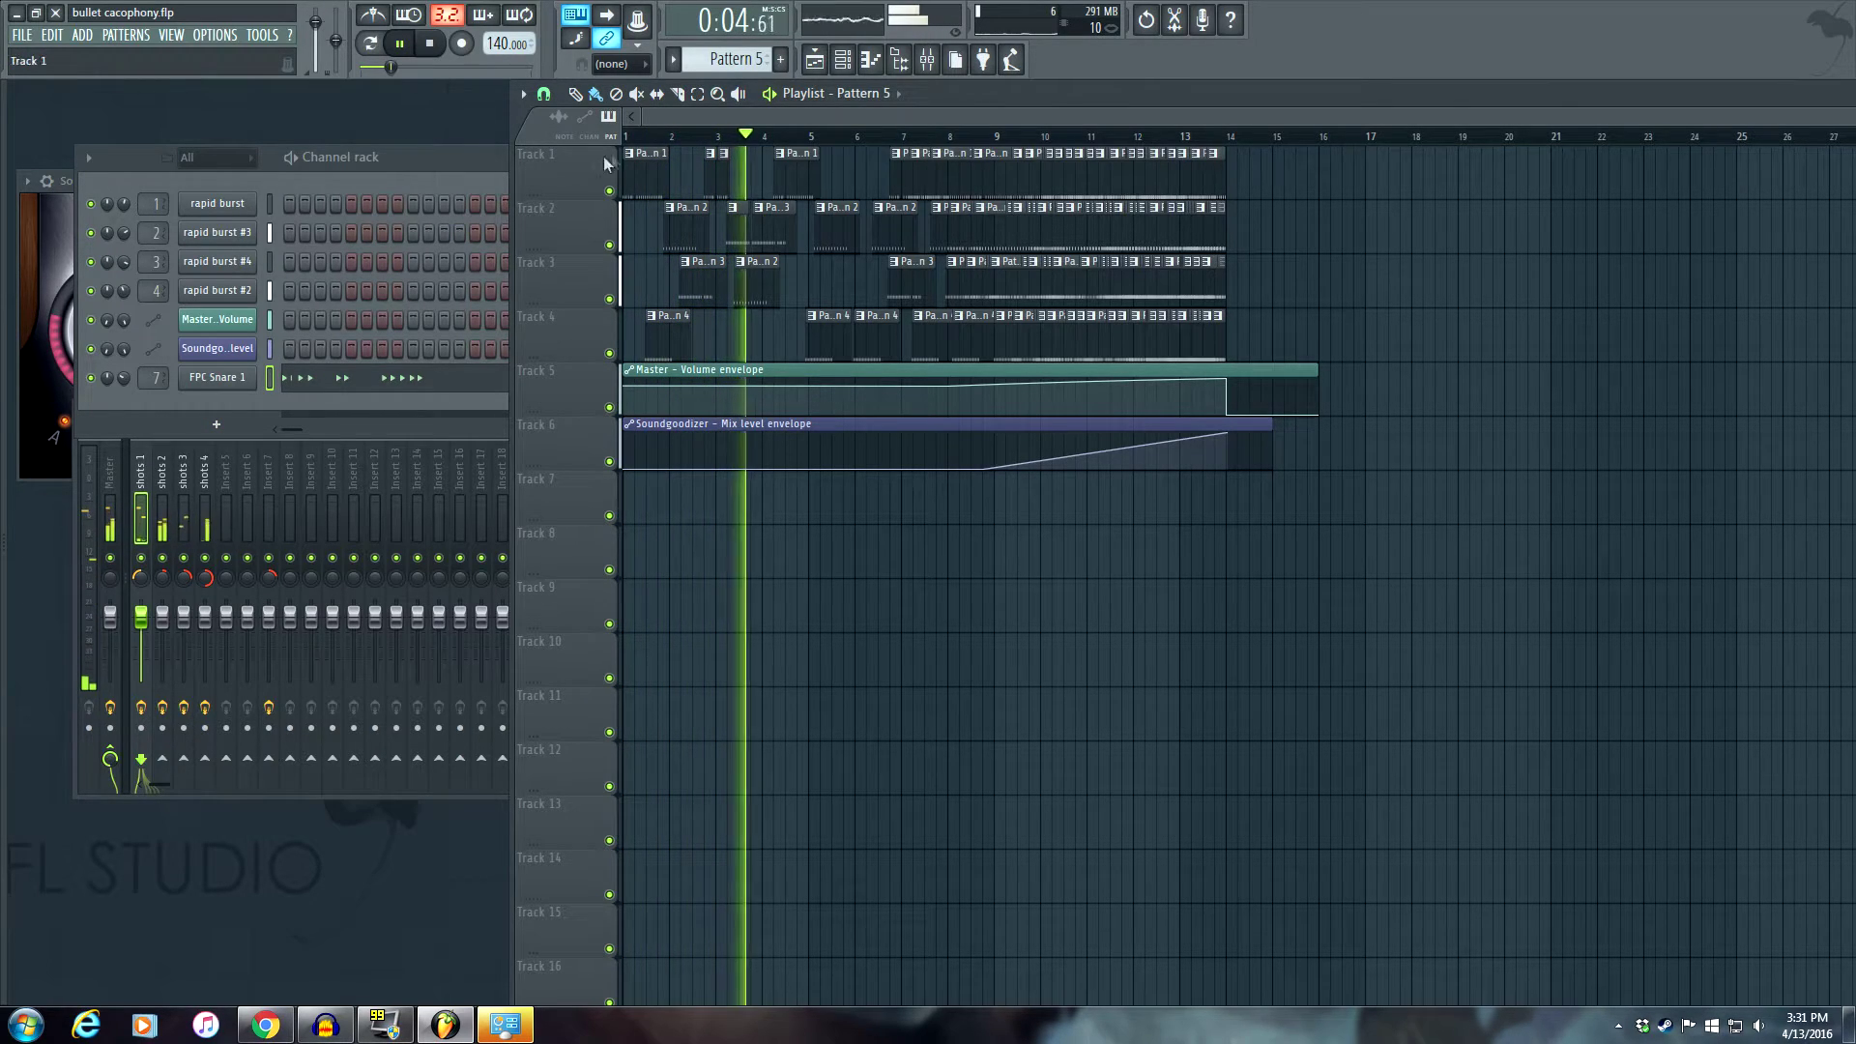
left_click(770, 95)
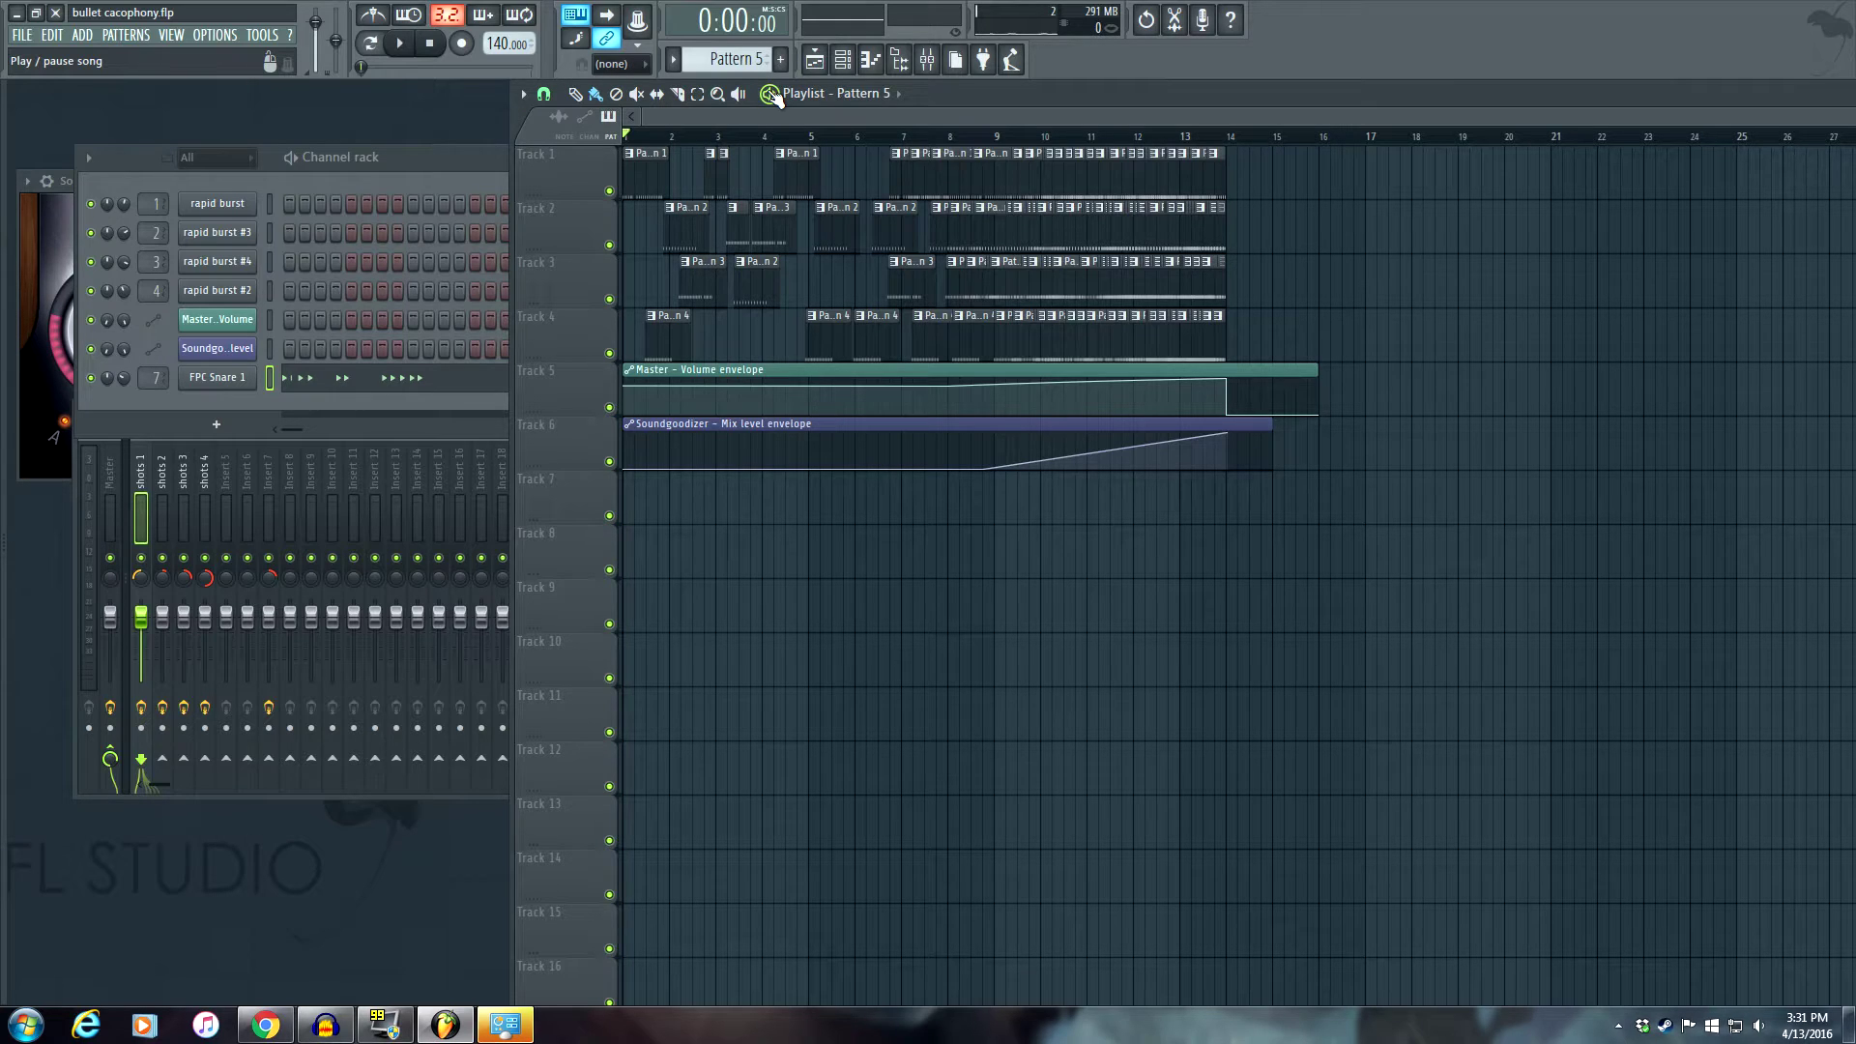
Move the playhead to bar 12, examine the Master track's Soundgoodizer settings, close the effect windows, and return the playhead to the start.
left_click(112, 479)
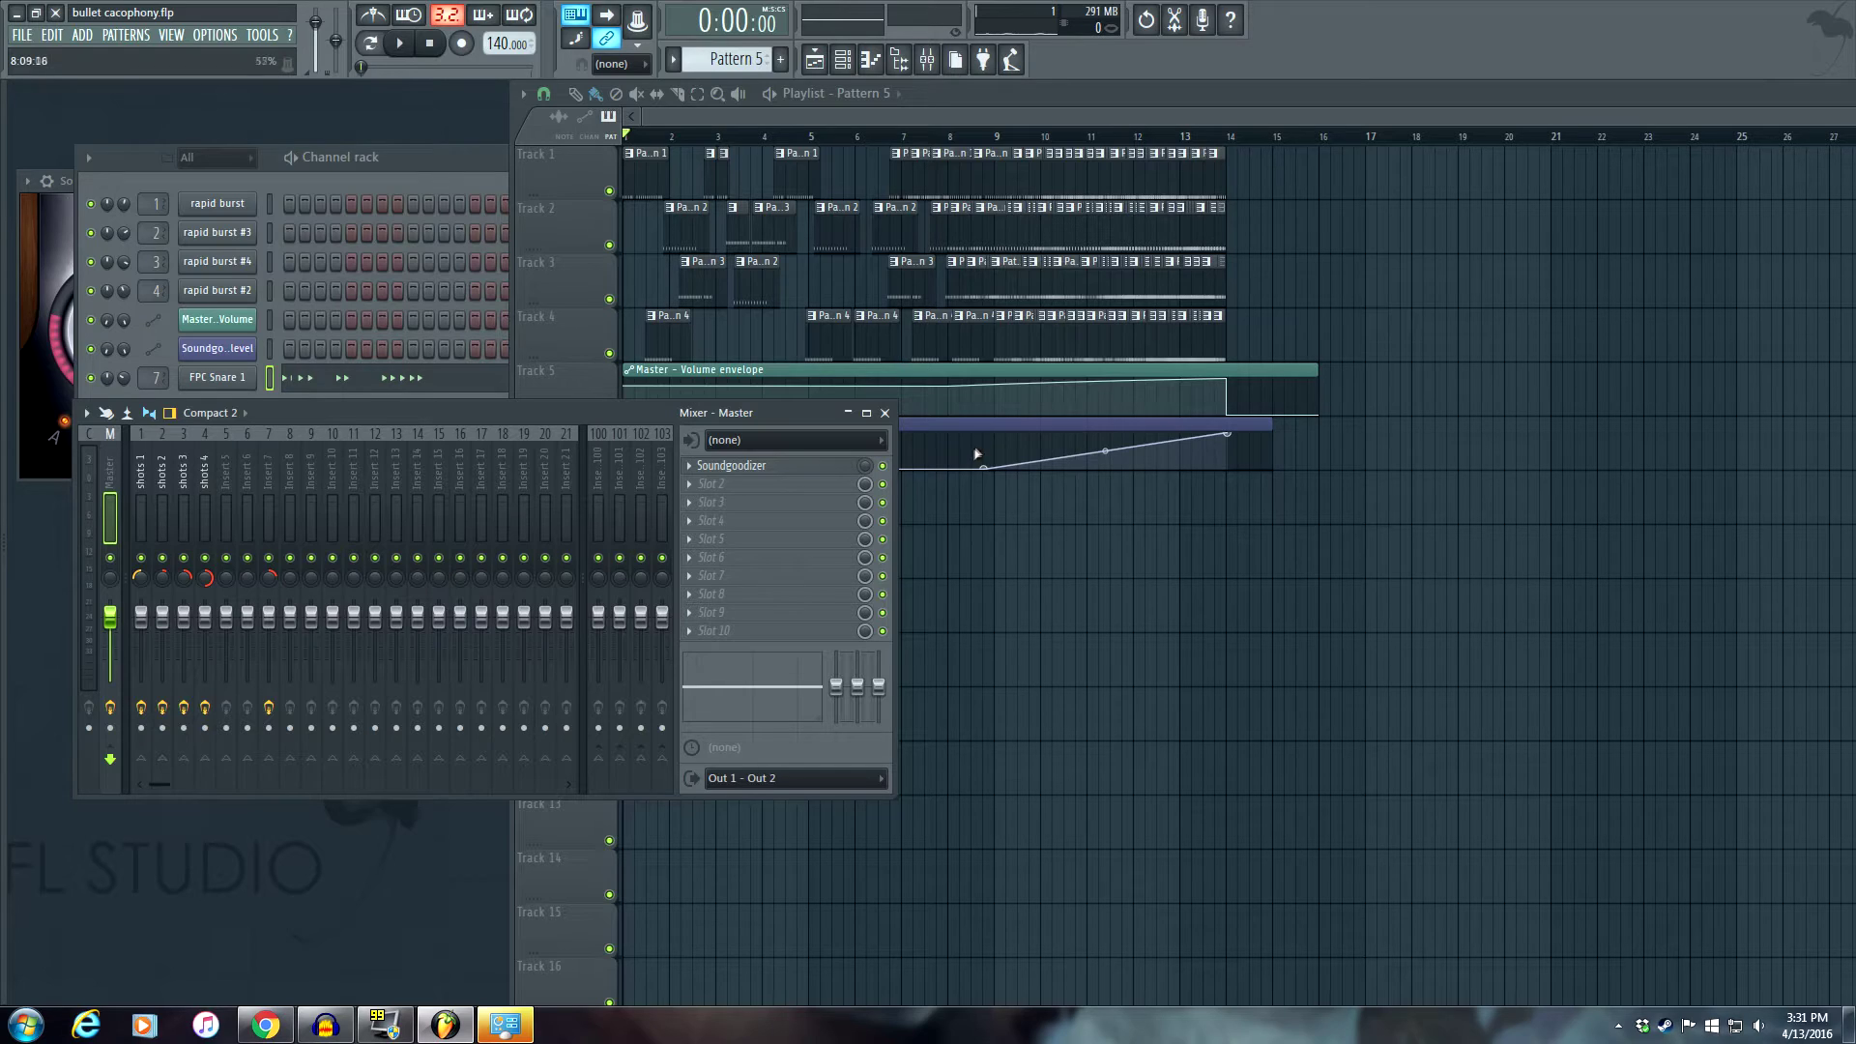
left_click(996, 138)
left_click_drag(996, 139, 1139, 138)
left_click(409, 413)
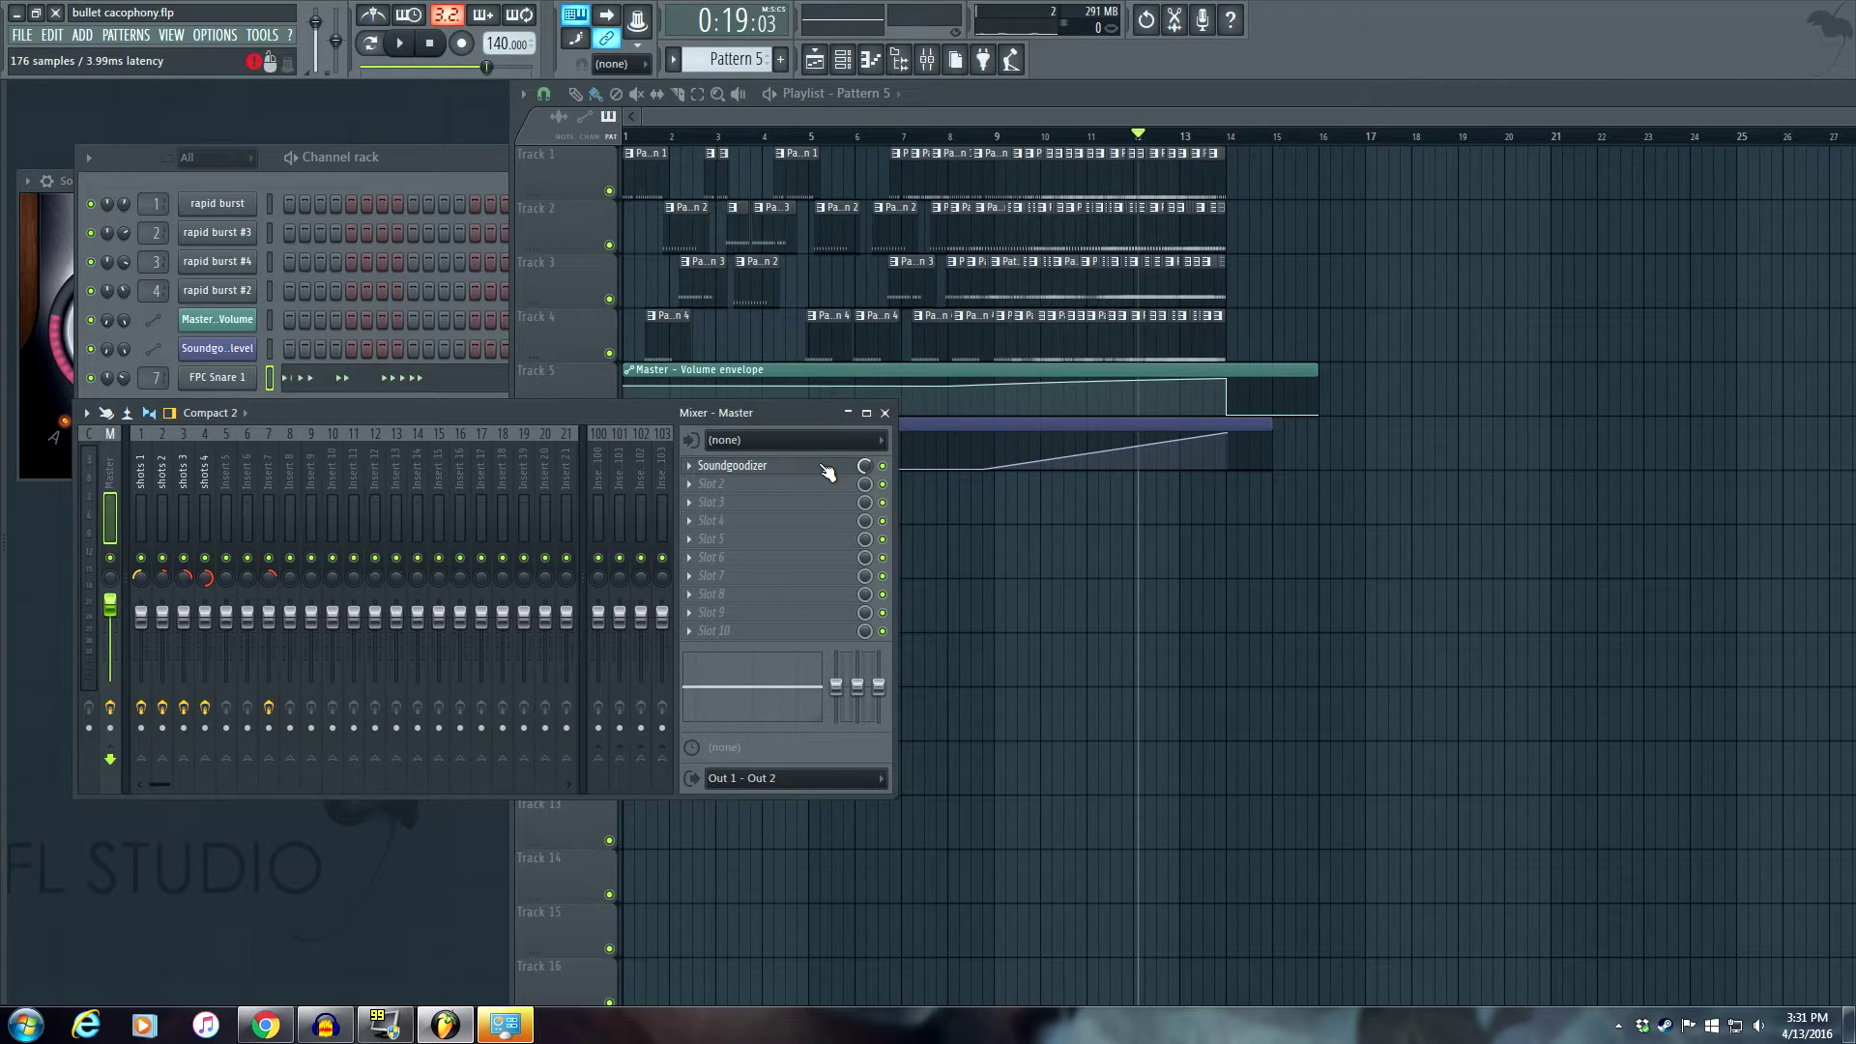
left_click(827, 468)
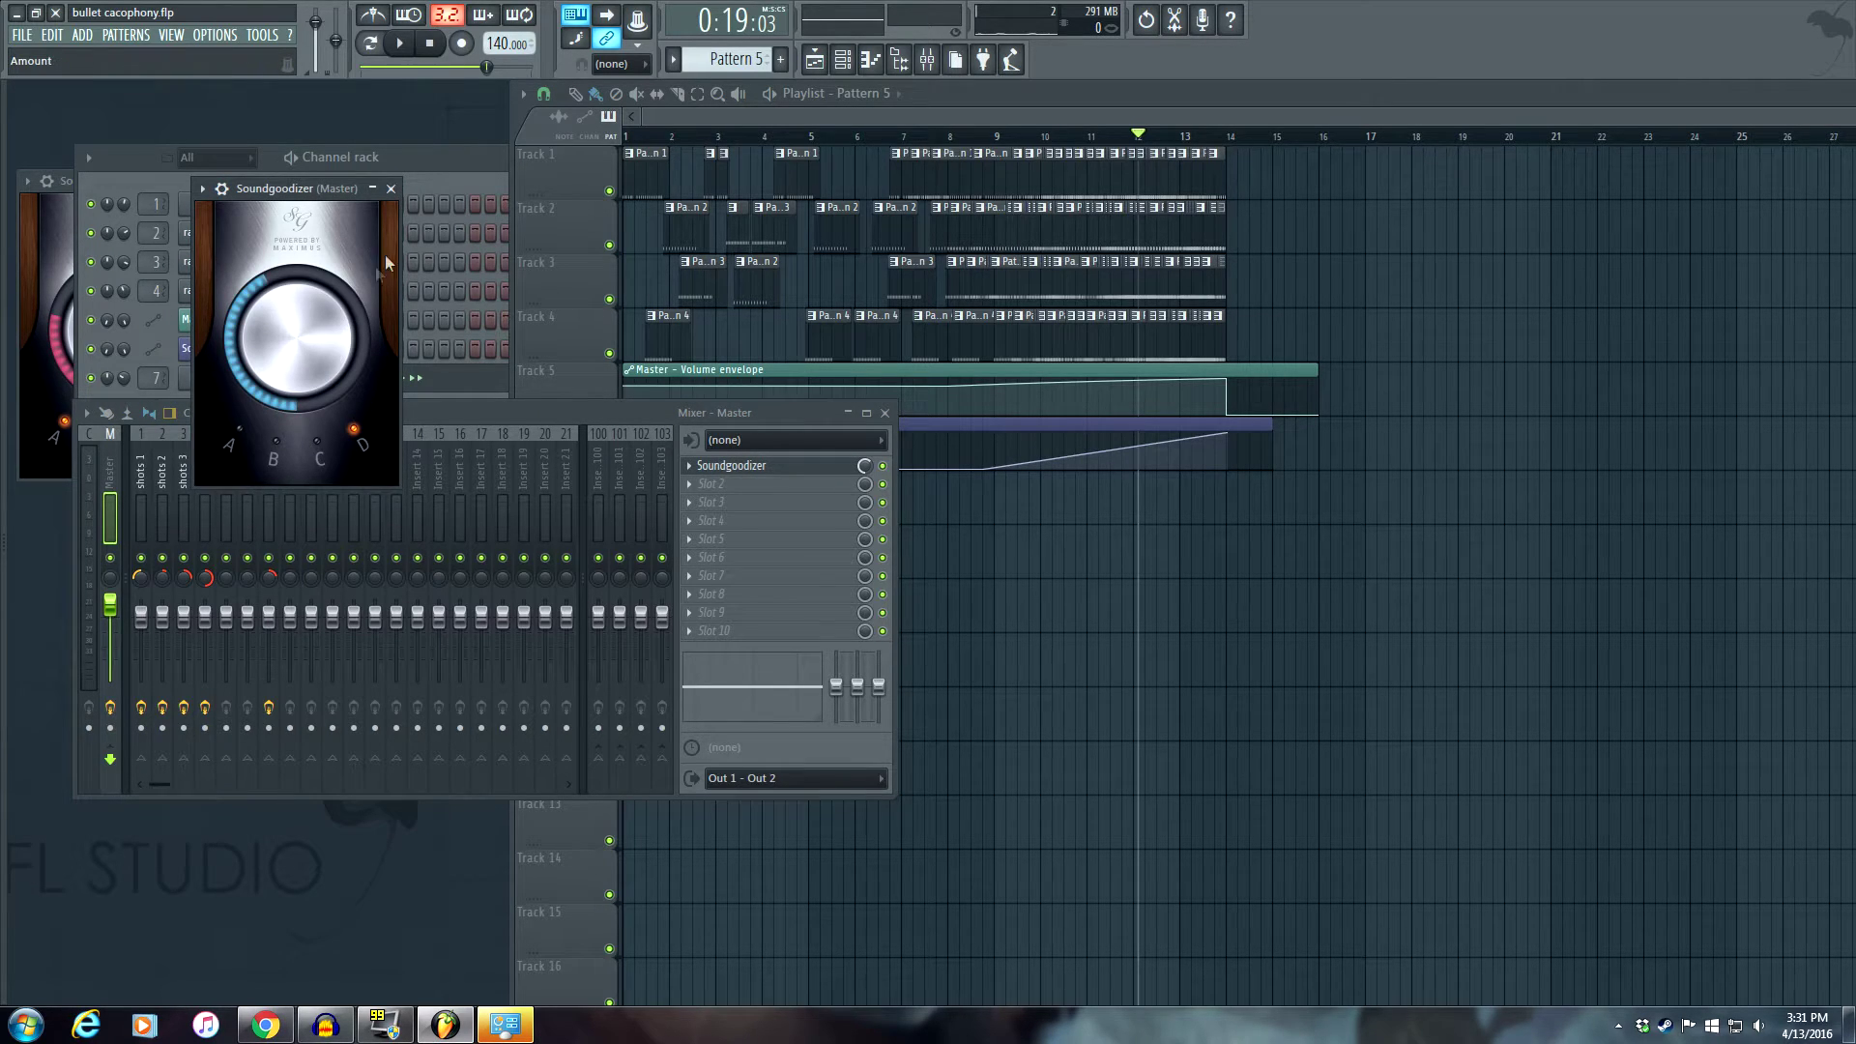
left_click(391, 188)
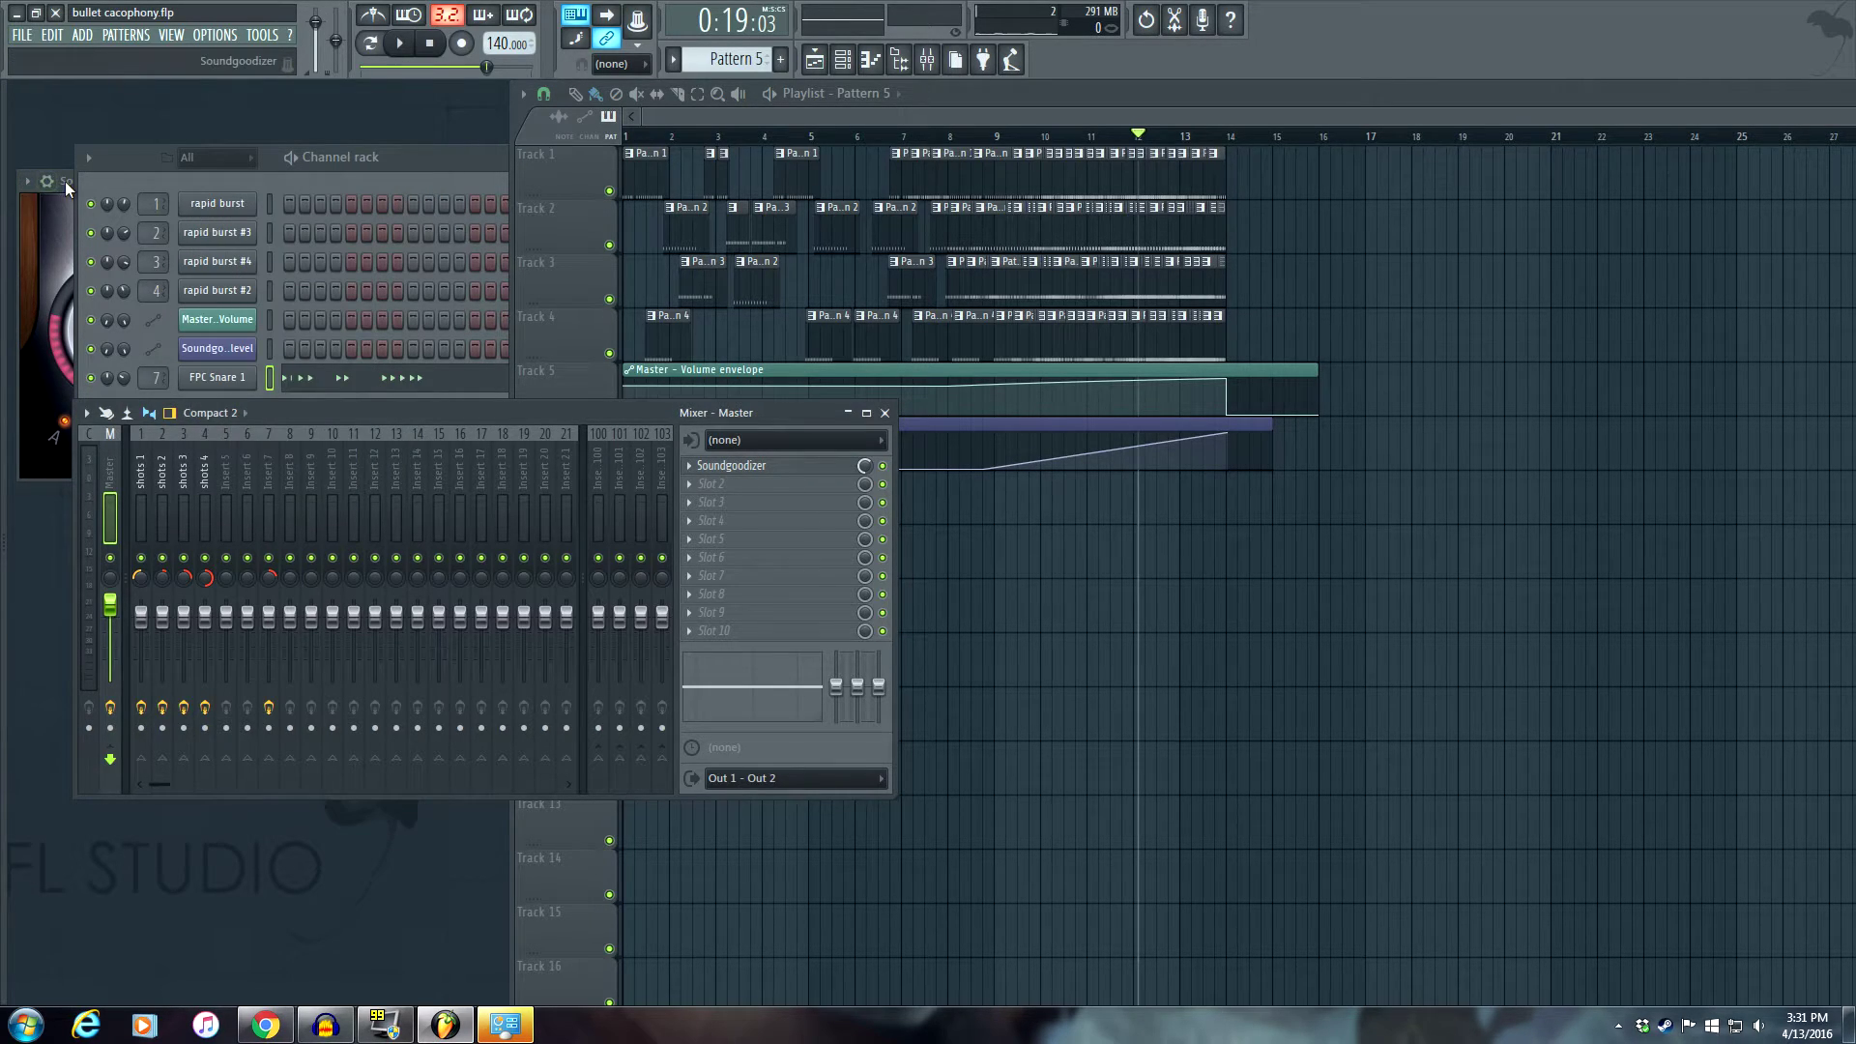
left_click(64, 182)
left_click(216, 182)
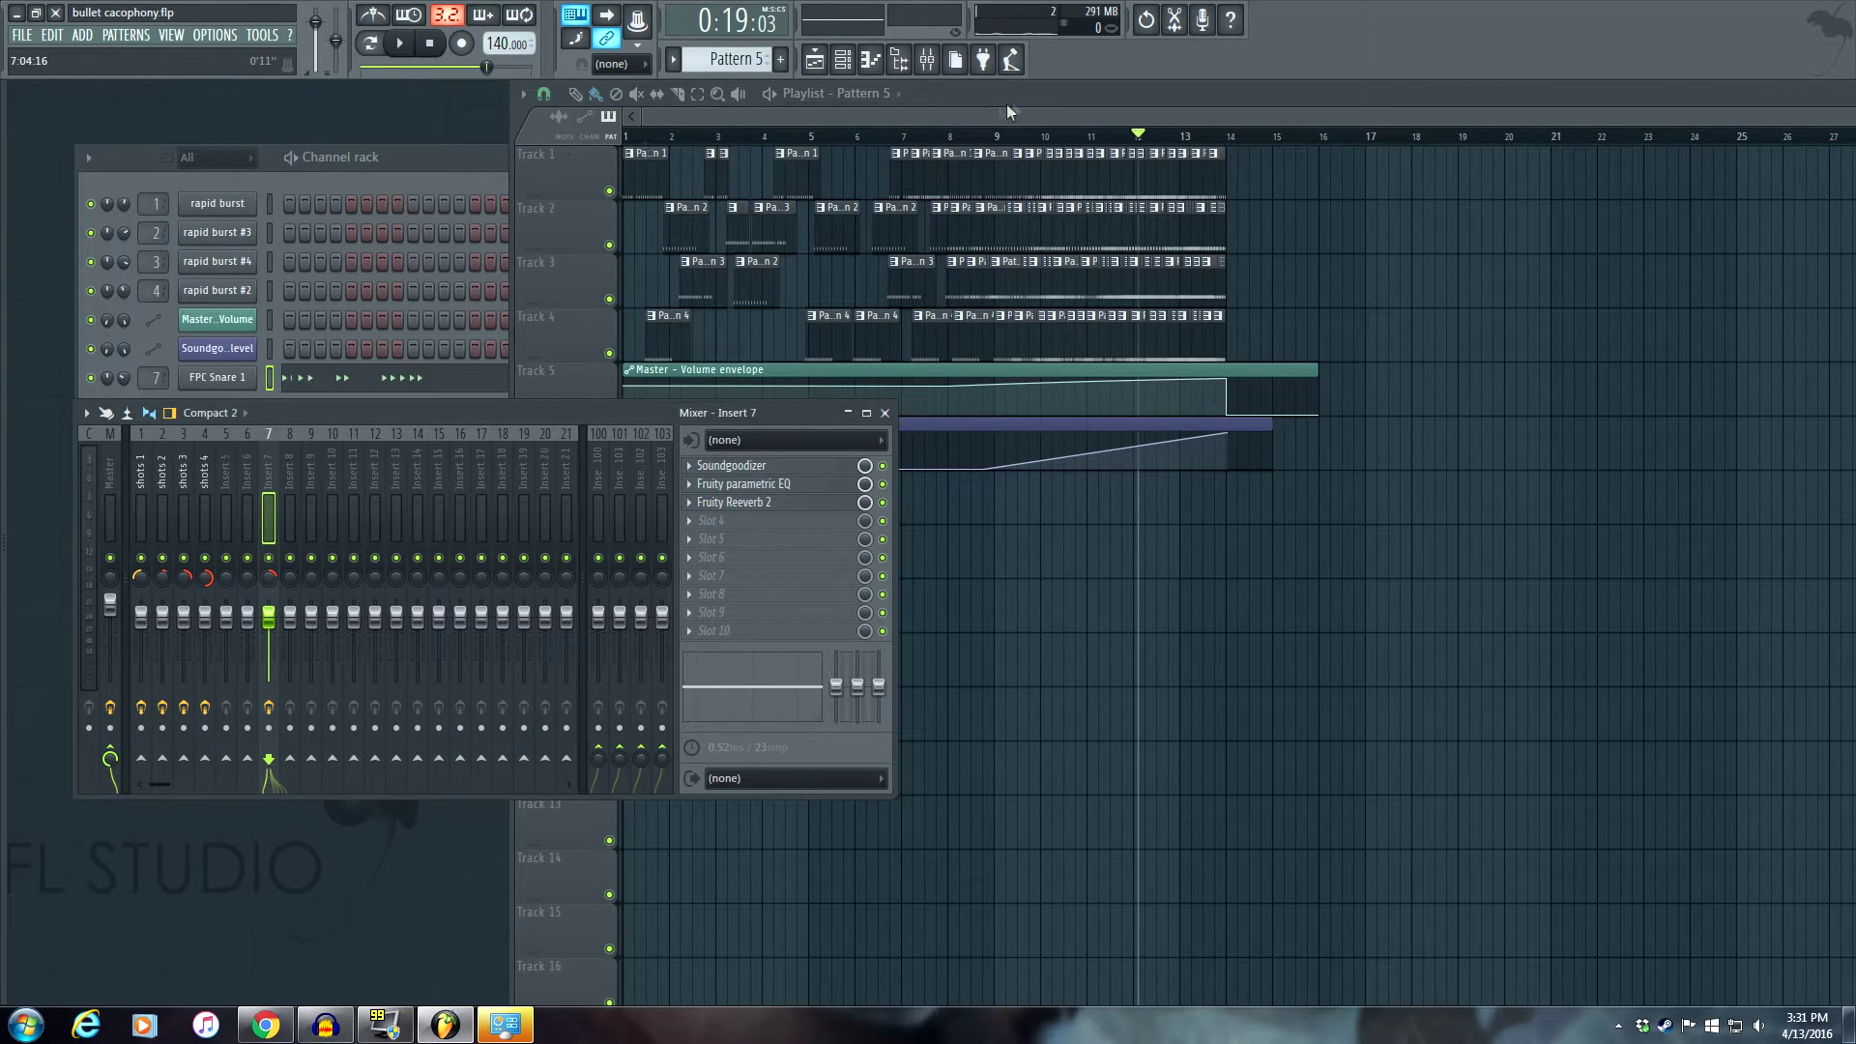
left_click(779, 94)
Open the recent project "bullet cacophony with drone.flp" and close the rapid burst channel settings.
left_click(21, 35)
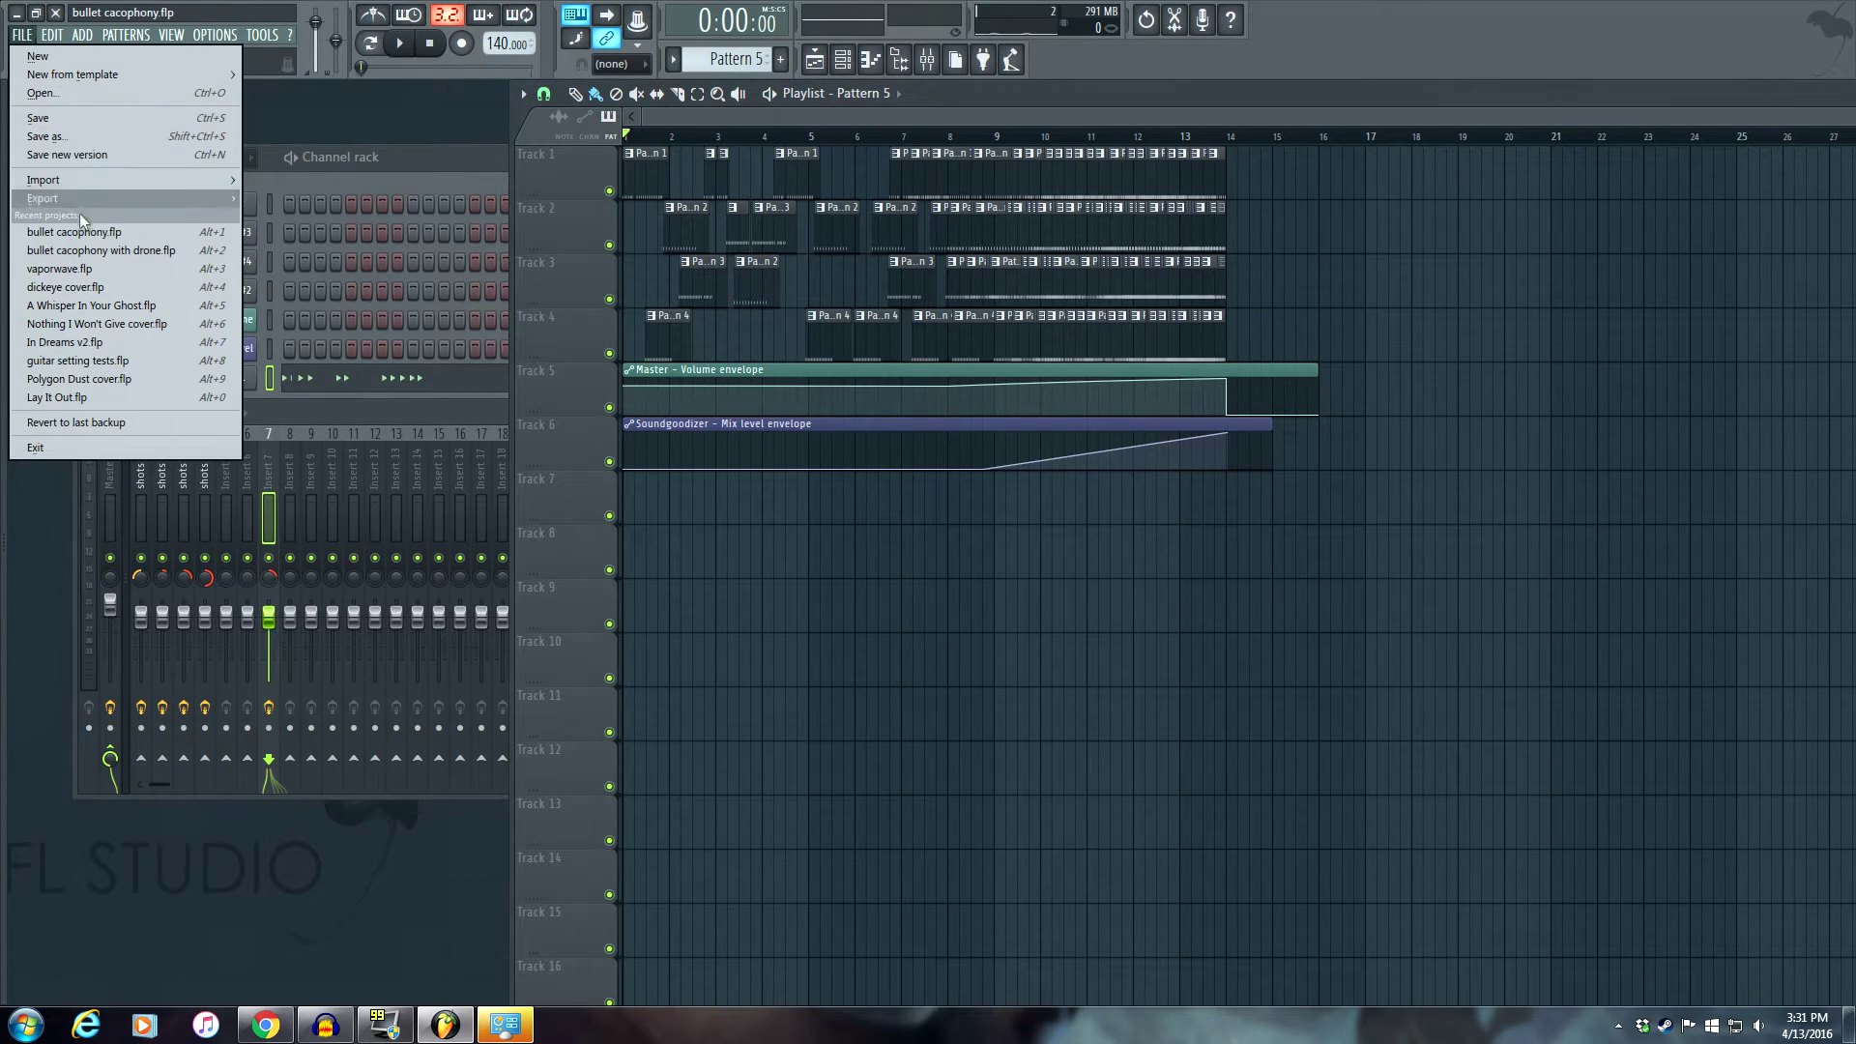
left_click(95, 250)
left_click(973, 561)
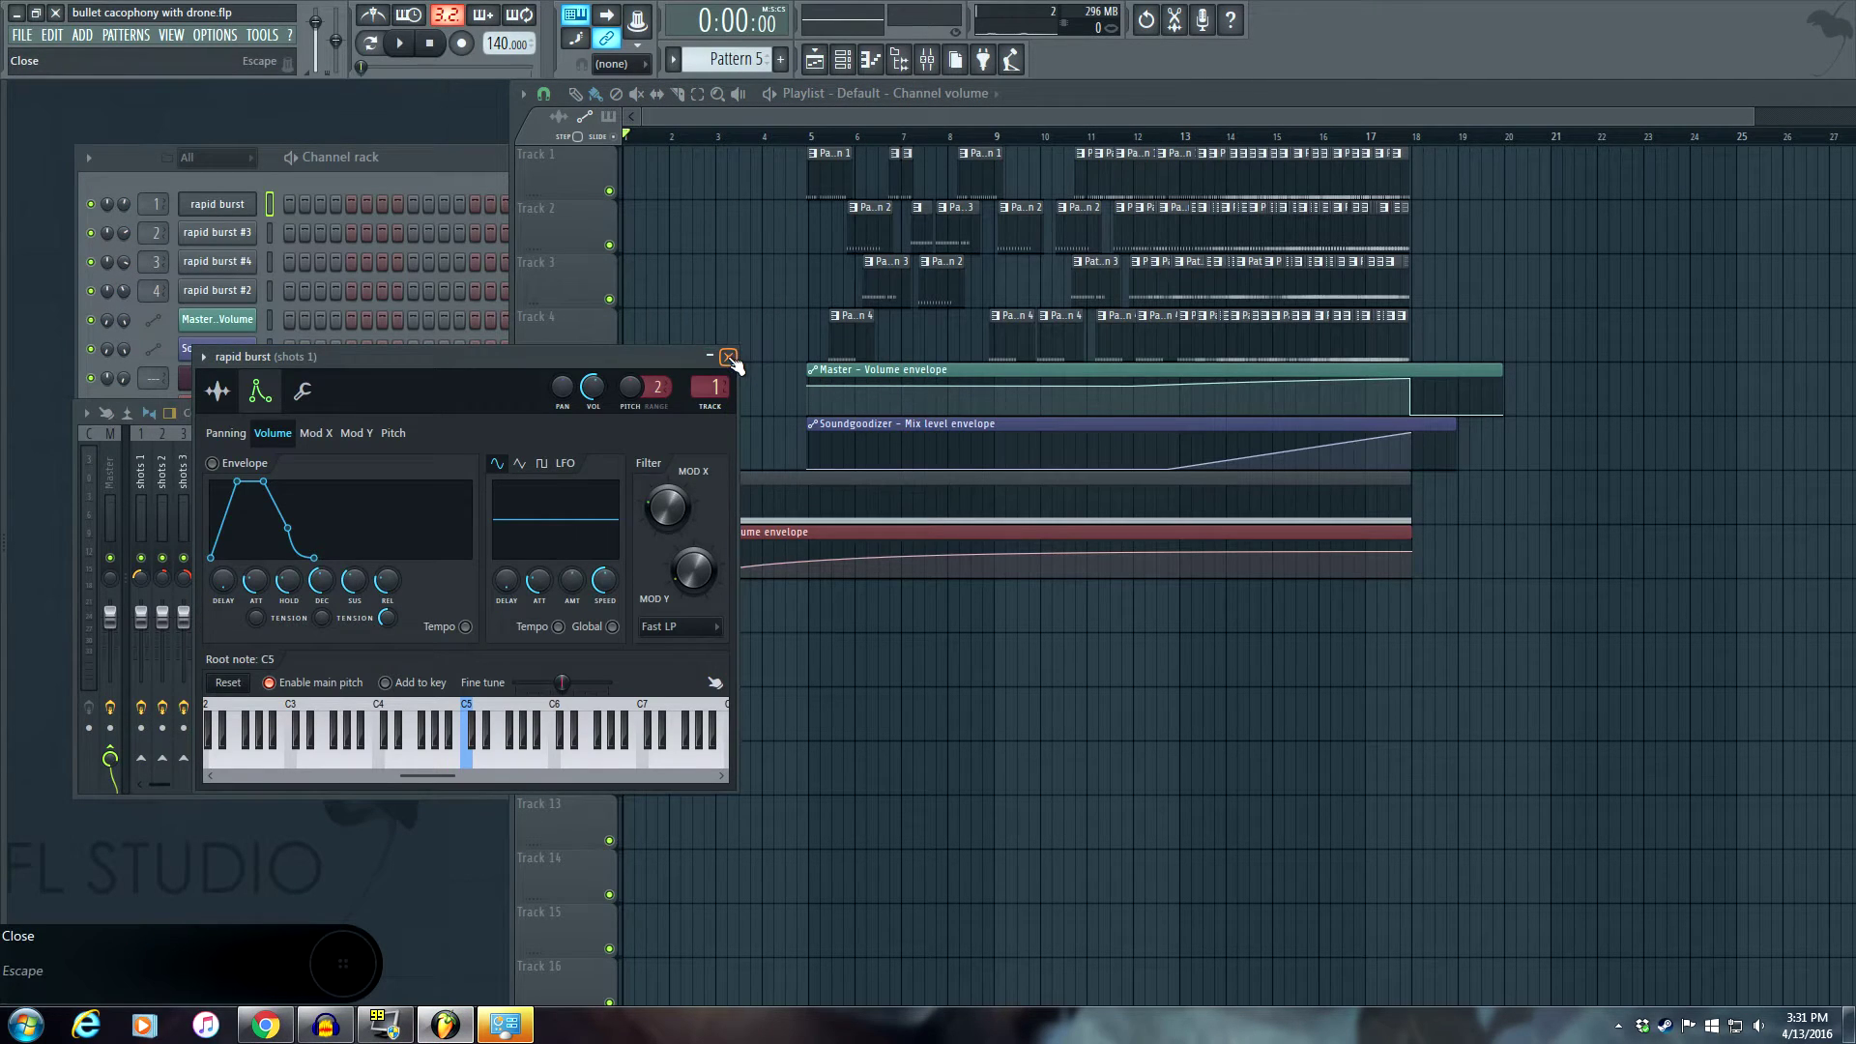
left_click(726, 368)
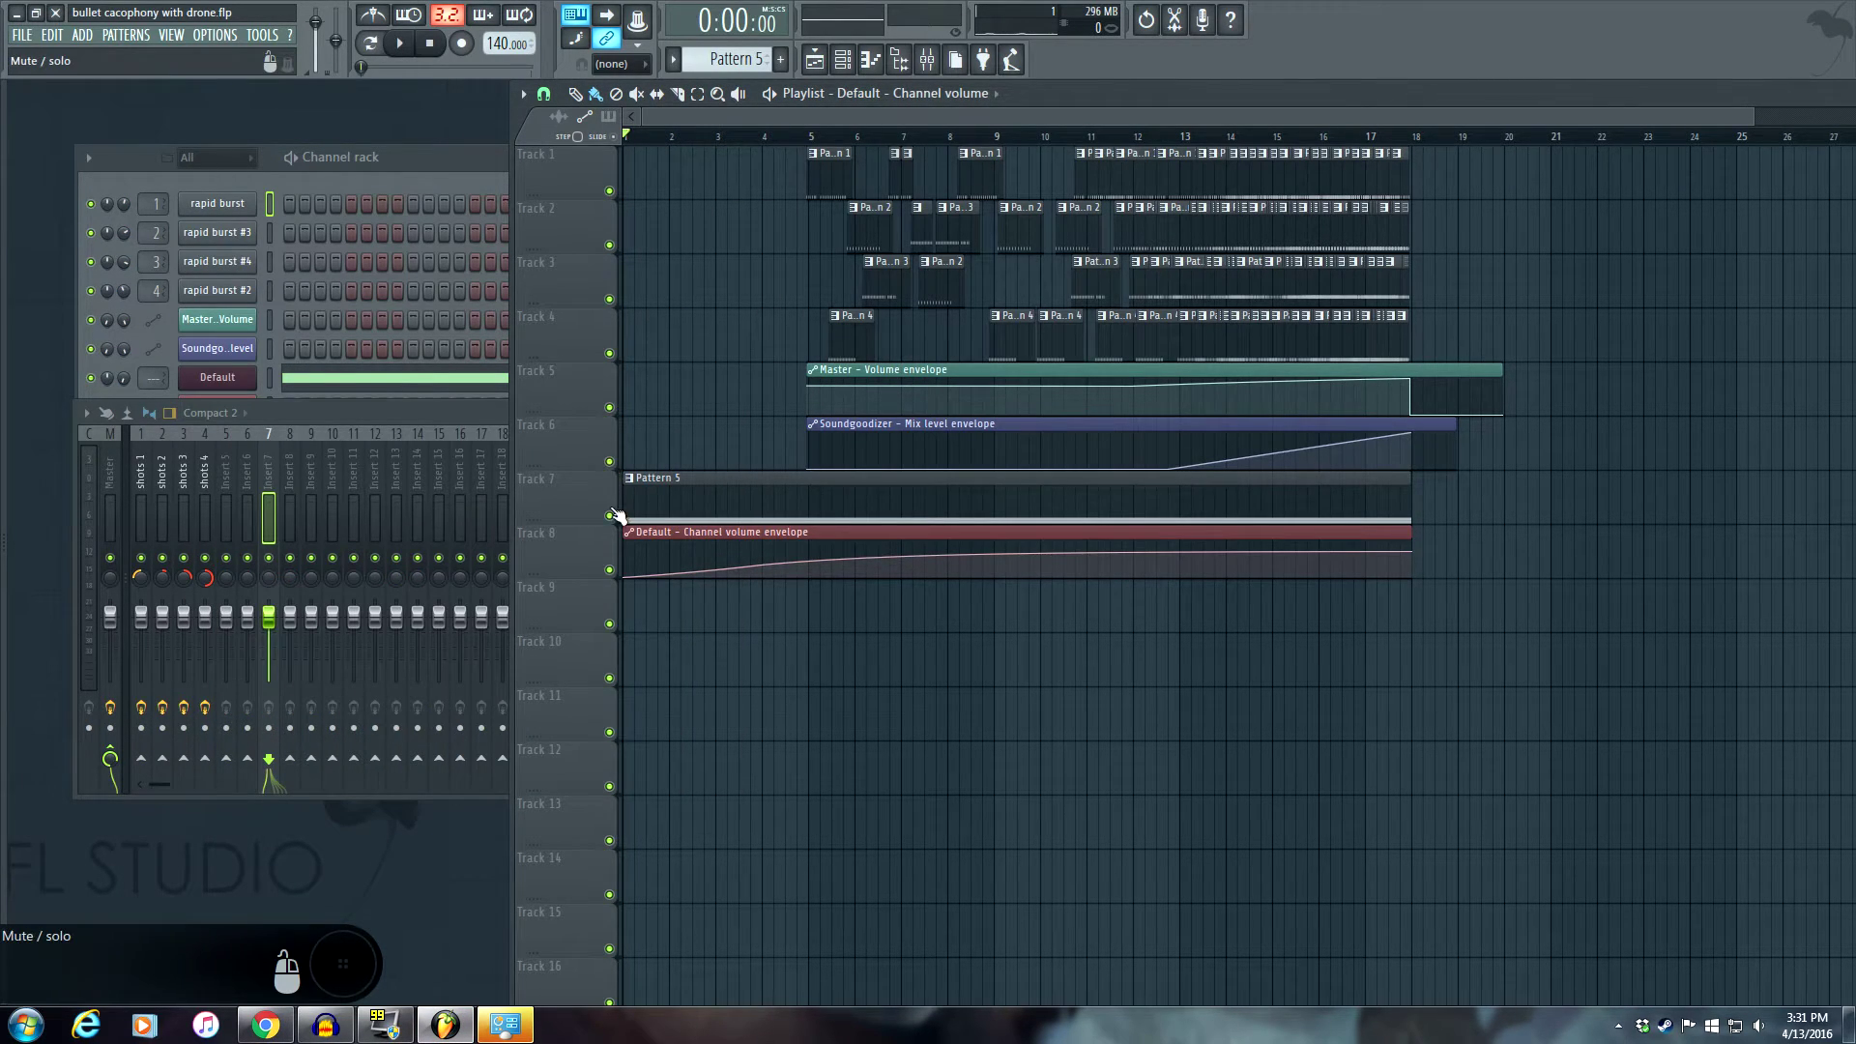
Solo playlist Track 7 together with Track 8 and play the drone with its channel volume envelope.
right_click(610, 517)
left_click(610, 571)
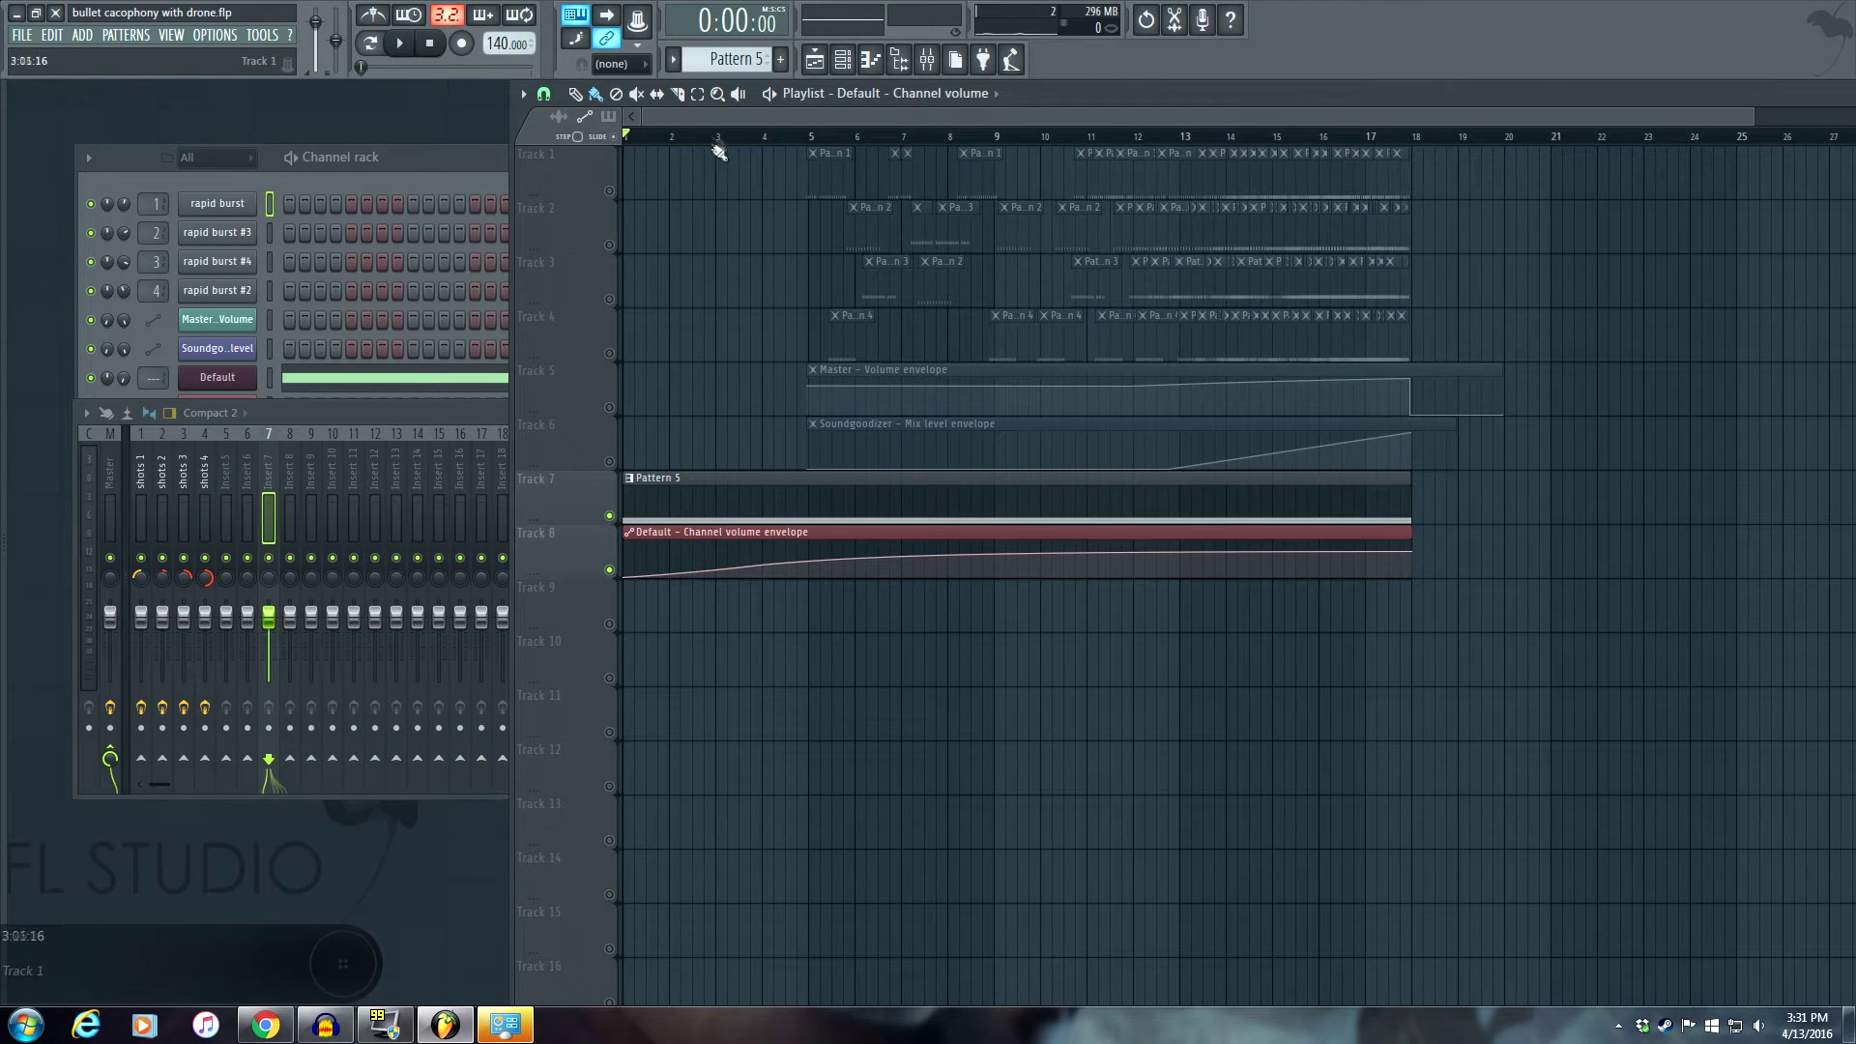
left_click(770, 94)
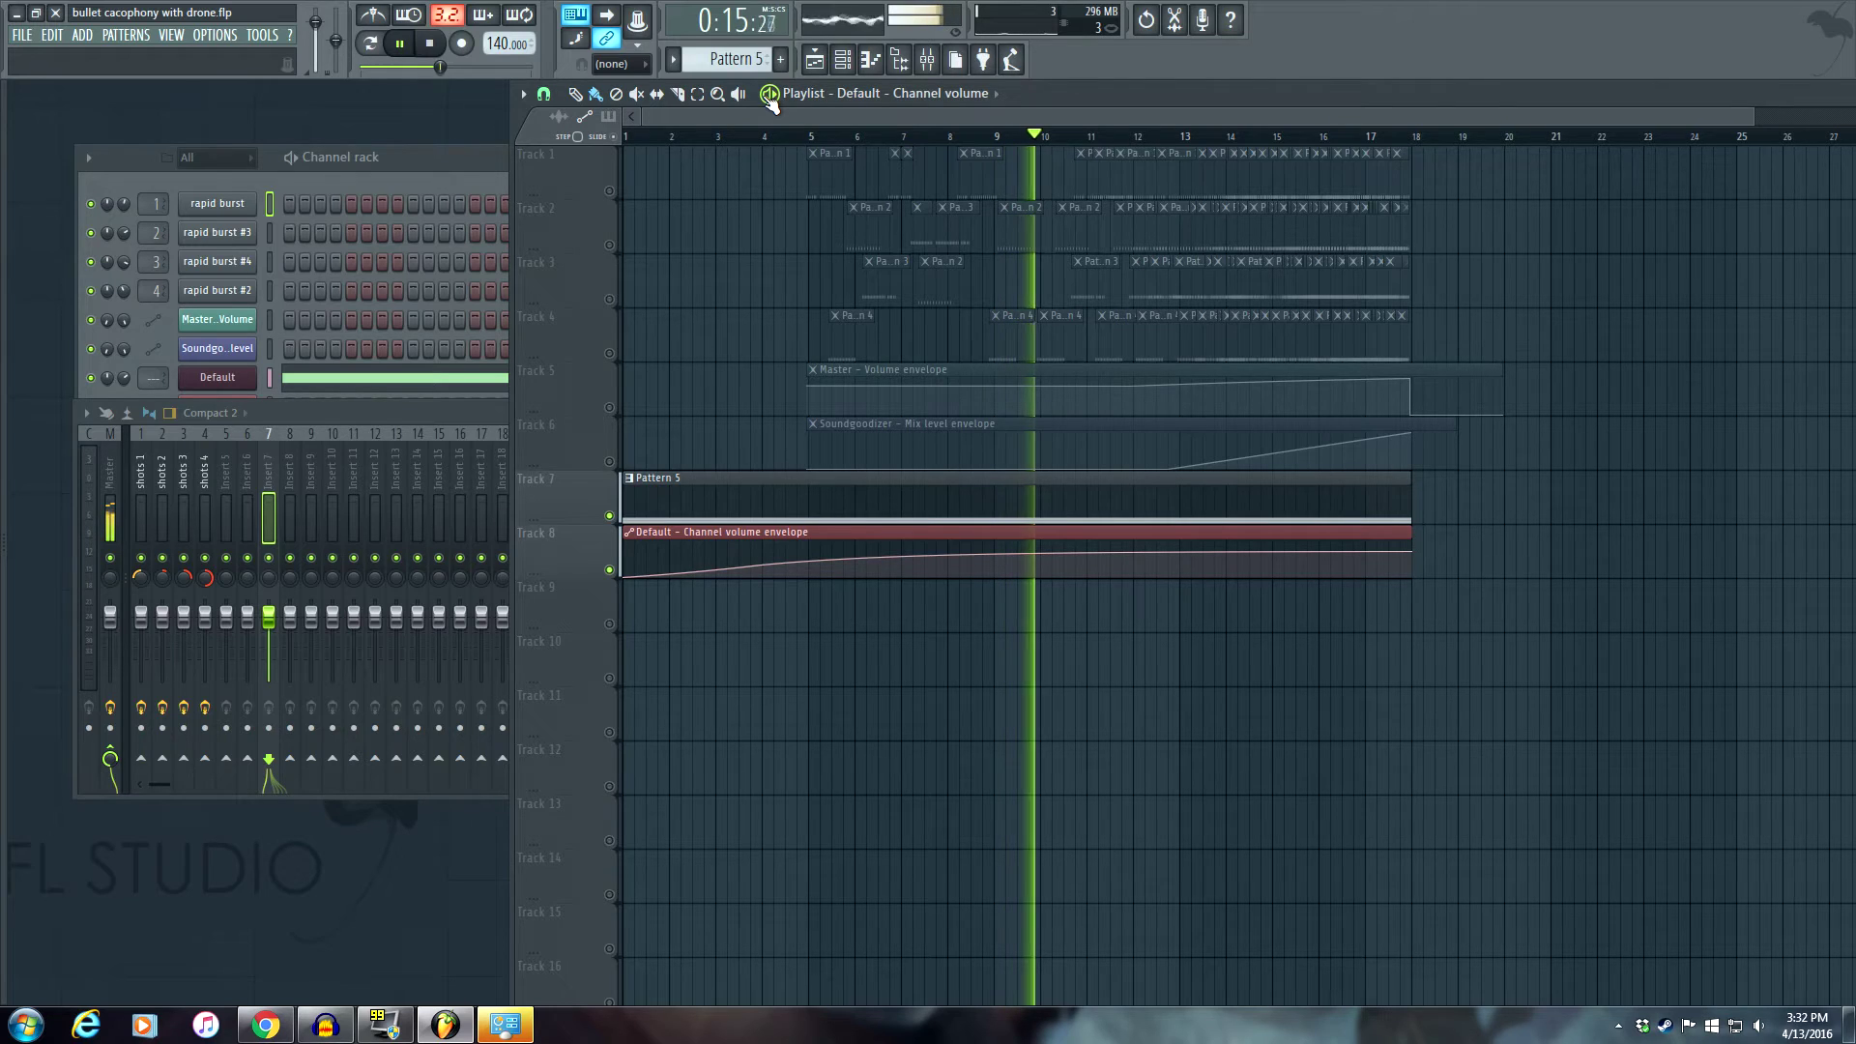
key("space")
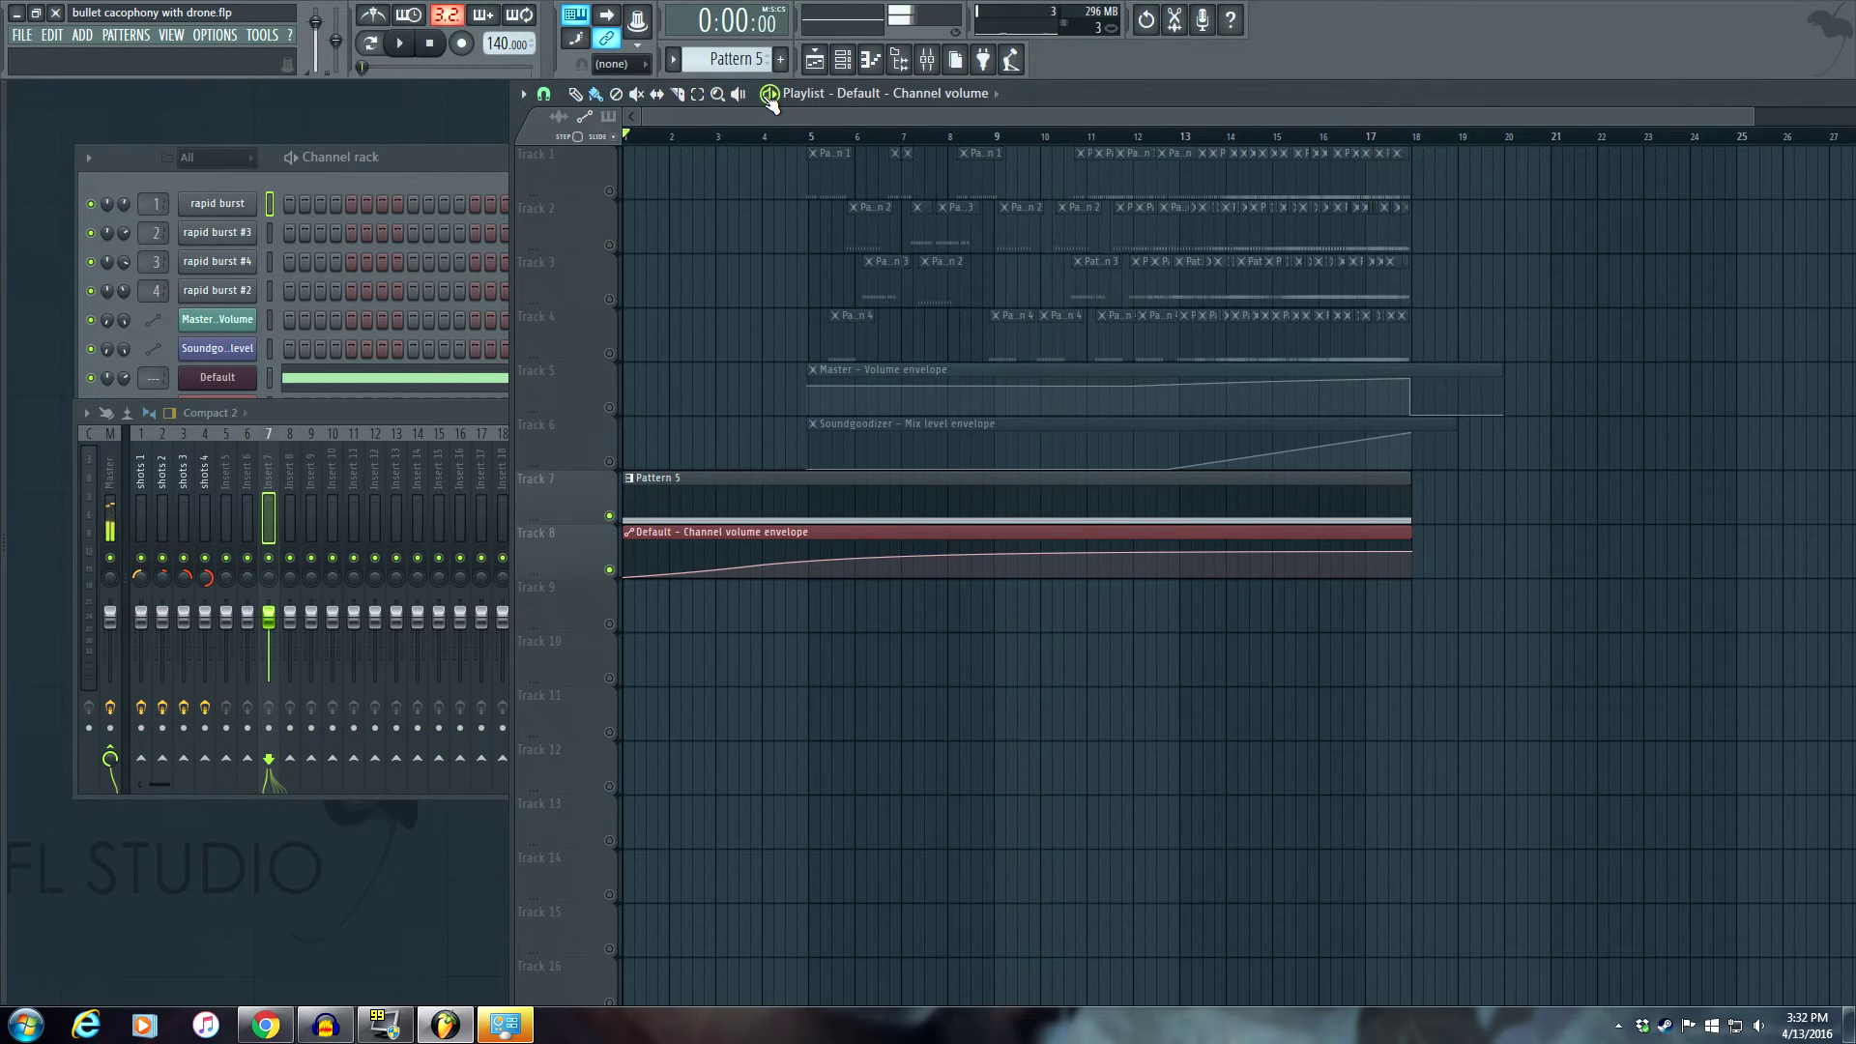
Unmute all playlist tracks and play the complete arrangement with the drone.
right_click(611, 516)
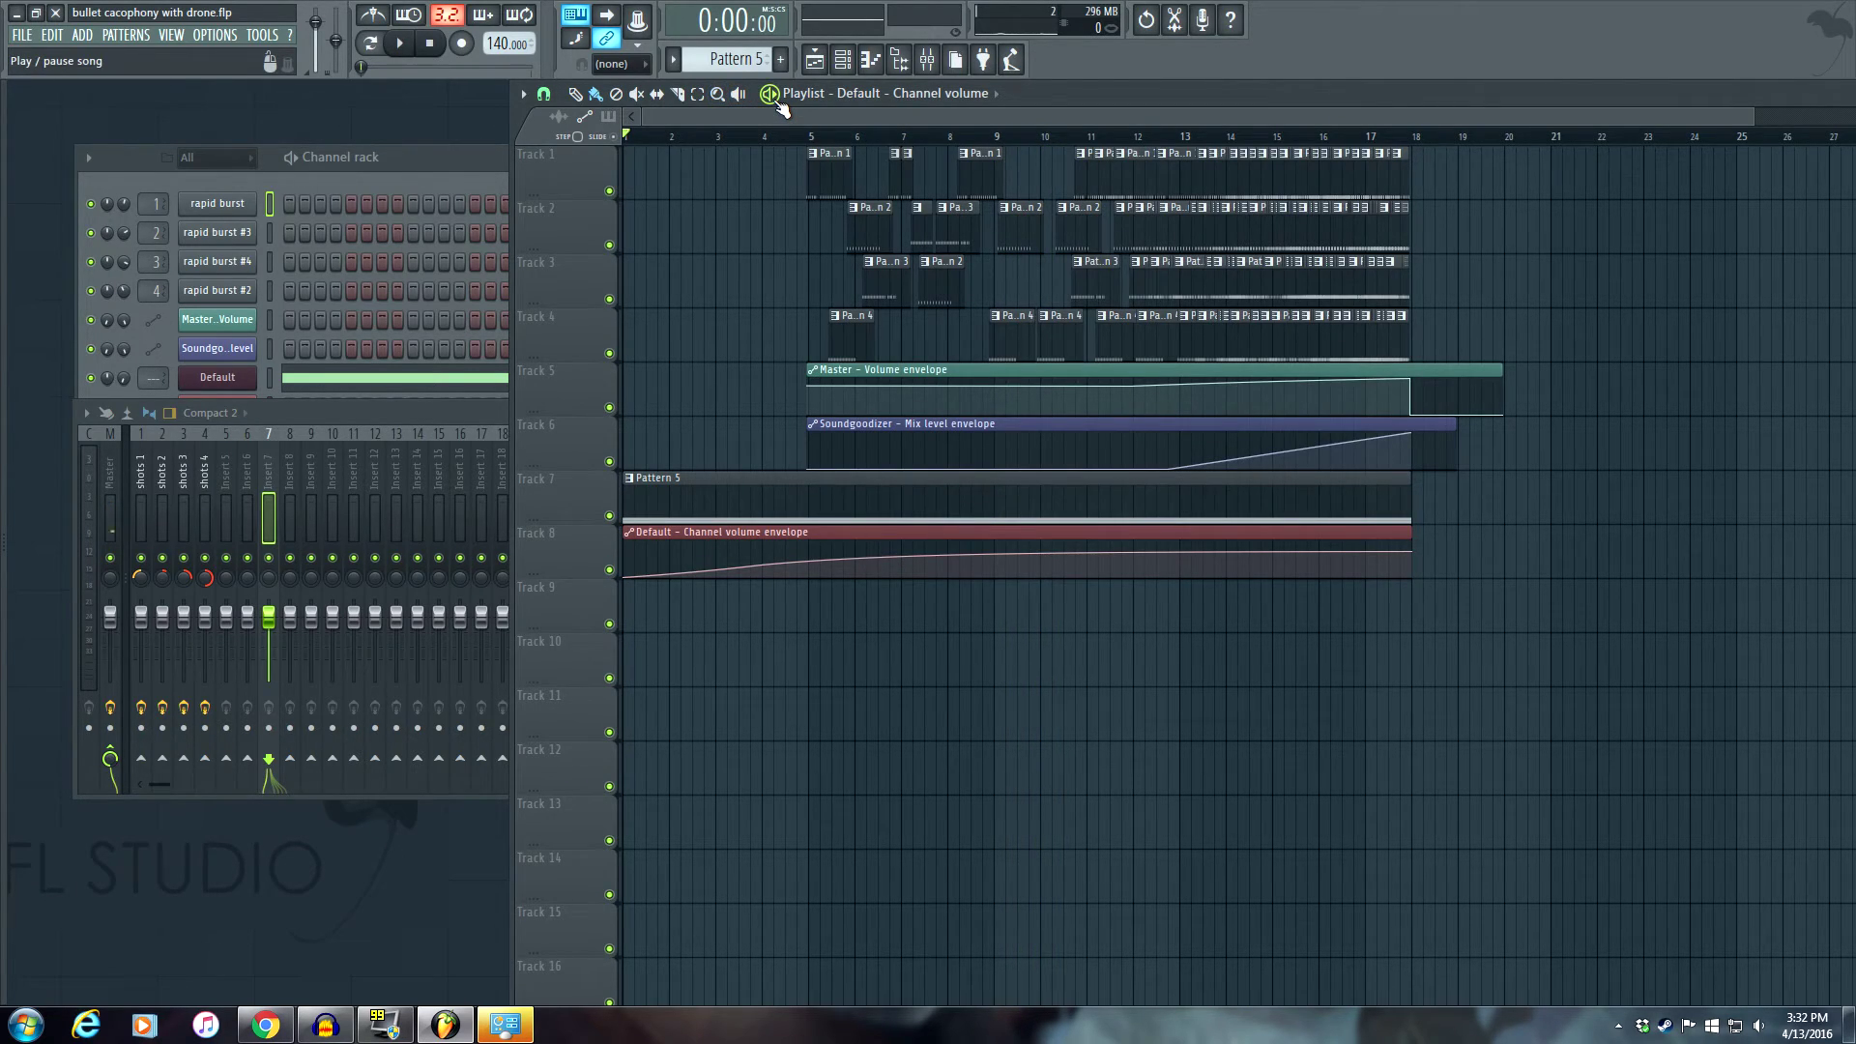
key("space")
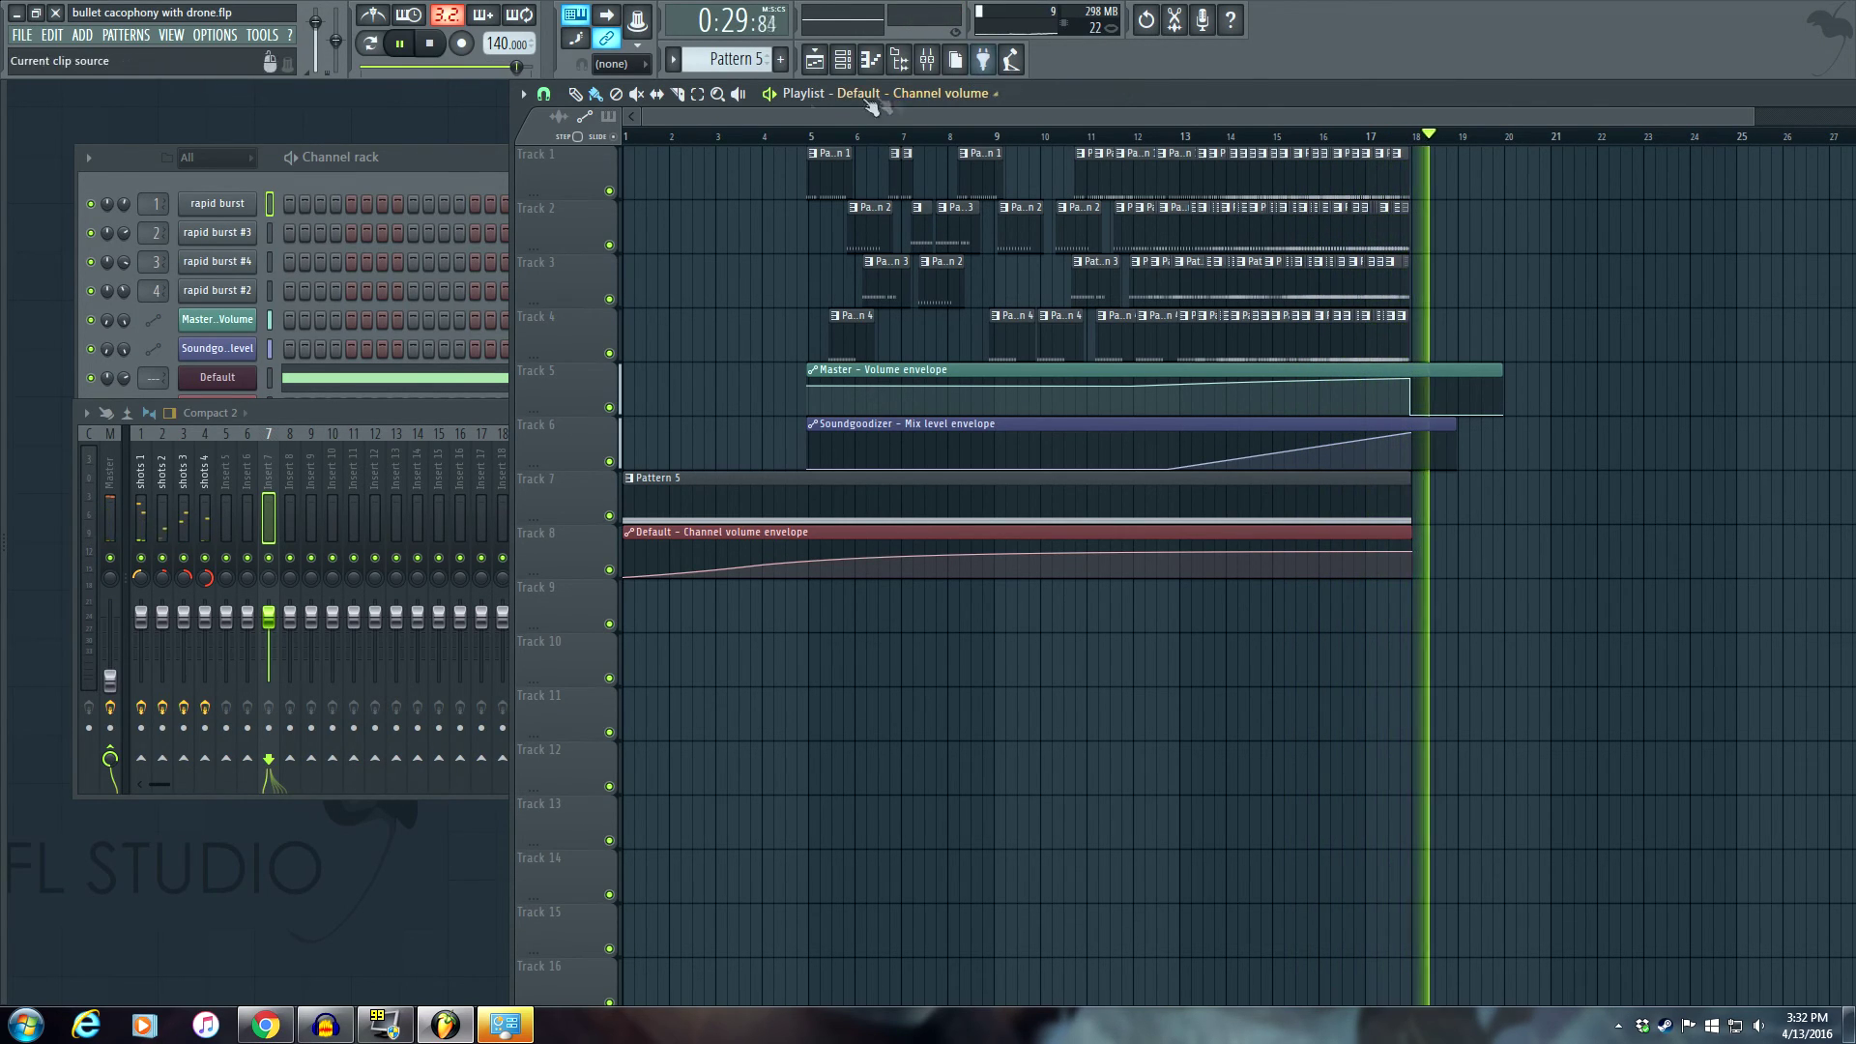
left_click(770, 94)
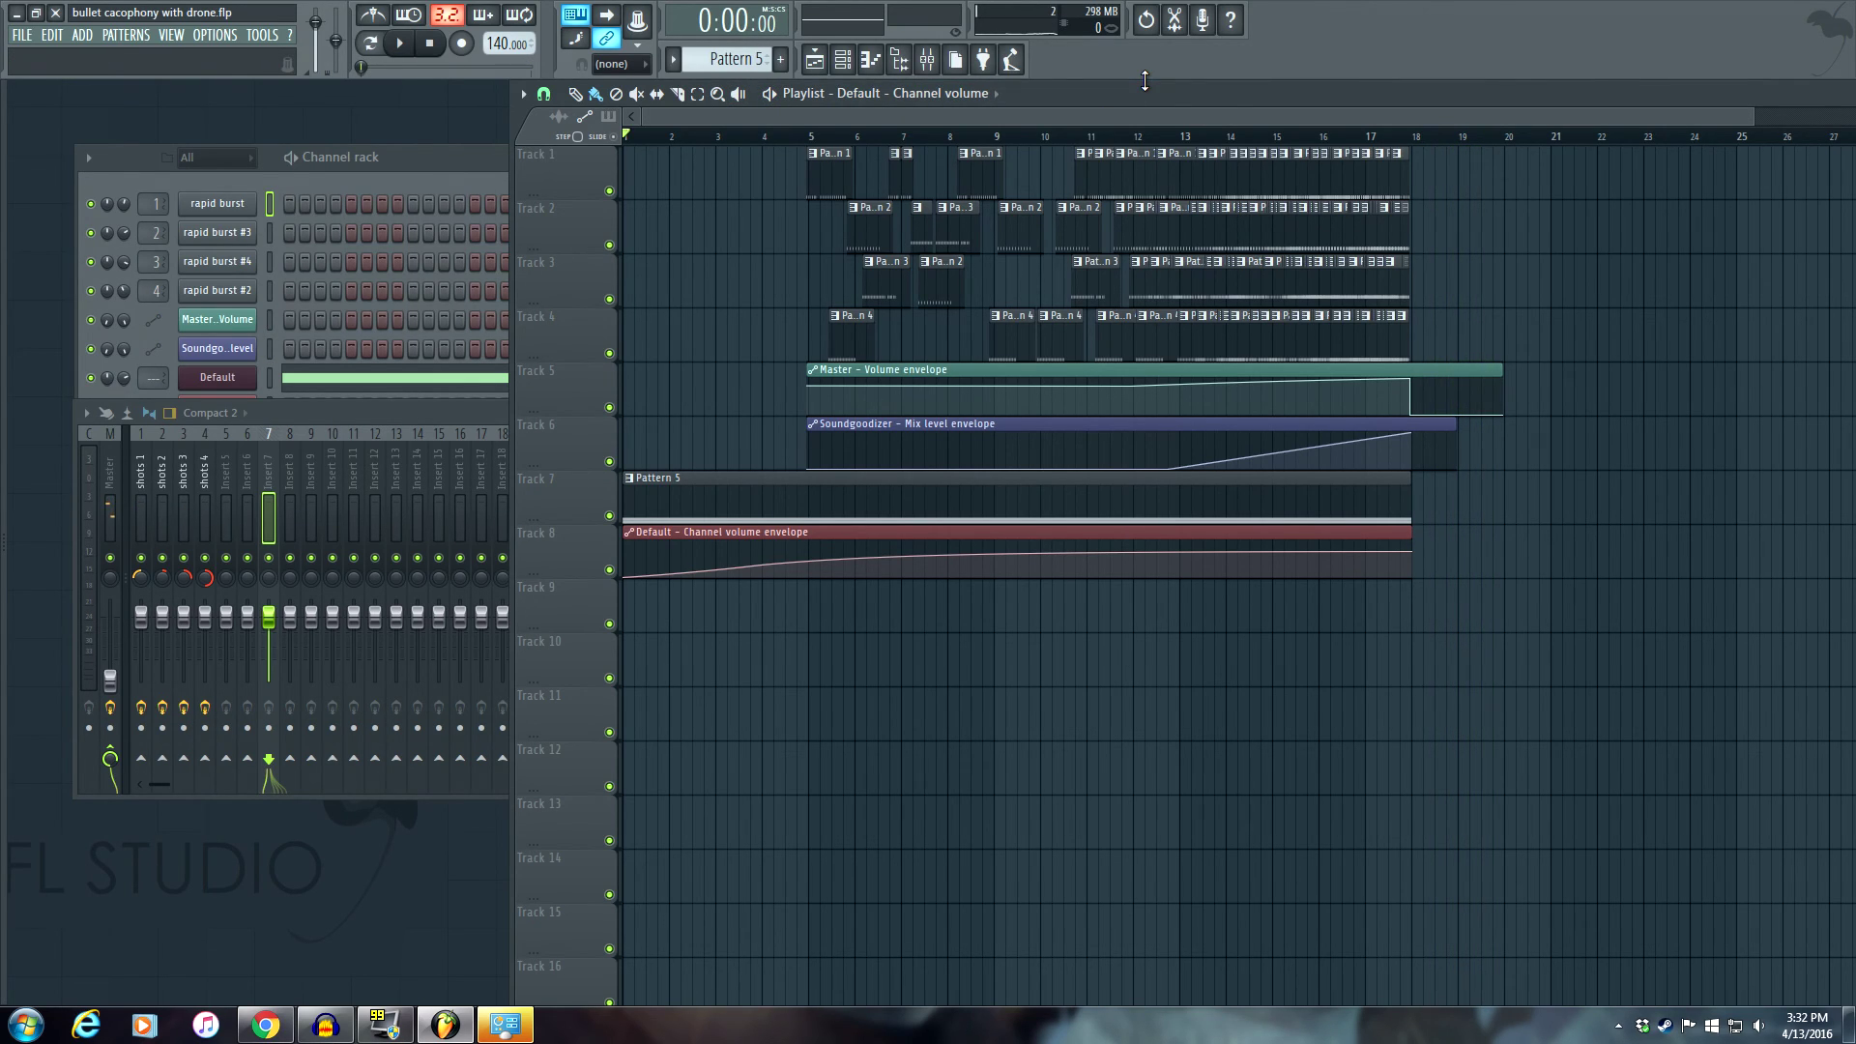